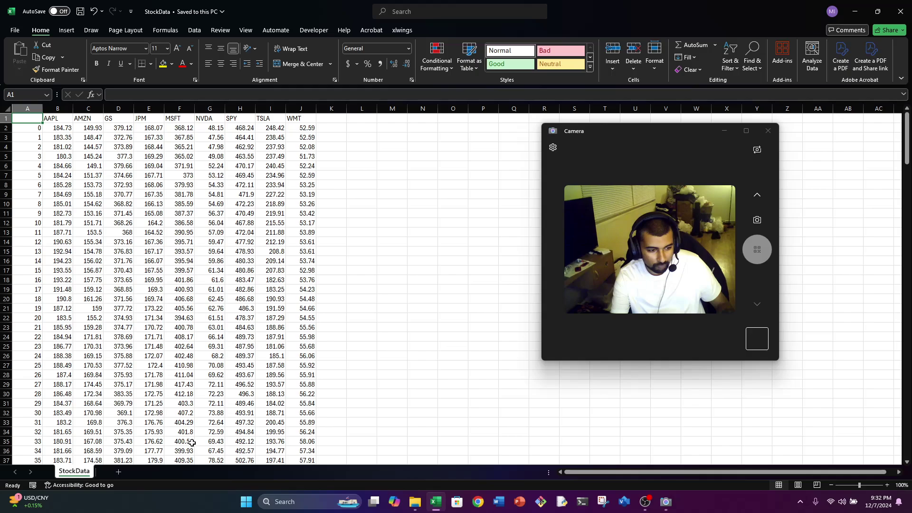
Add a new worksheet to the workbook and name it Returns.
click(123, 473)
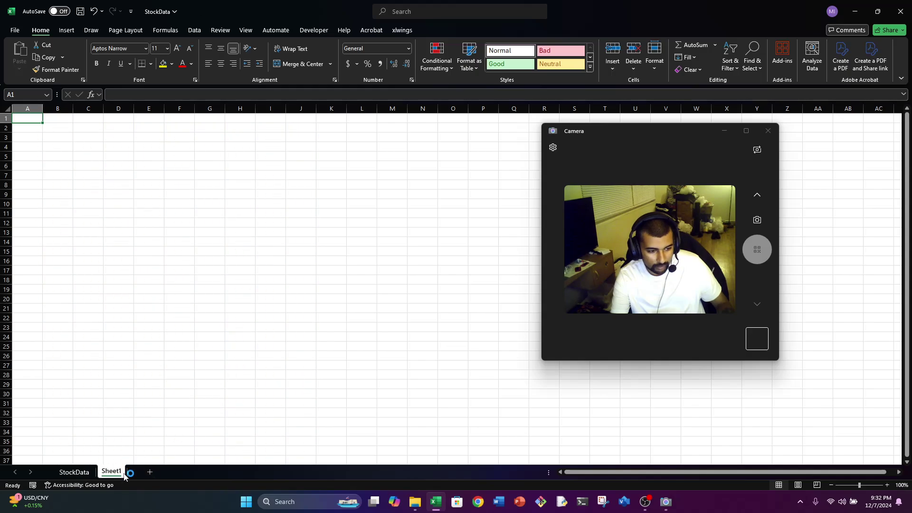
right_click(118, 472)
click(137, 354)
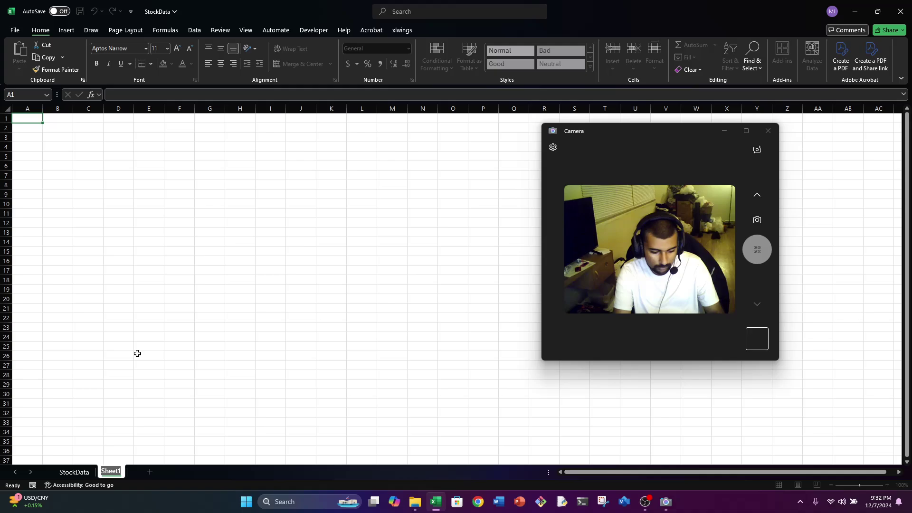
text(Returns)
key(Return)
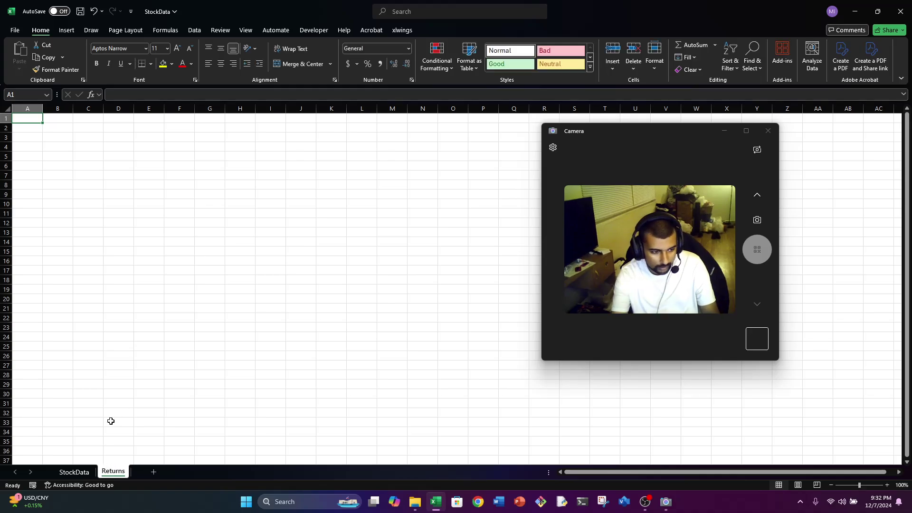
Copy the ticker headers AAPL through WMT from StockData row 1 into the Returns sheet starting at A1.
click(74, 472)
click(59, 122)
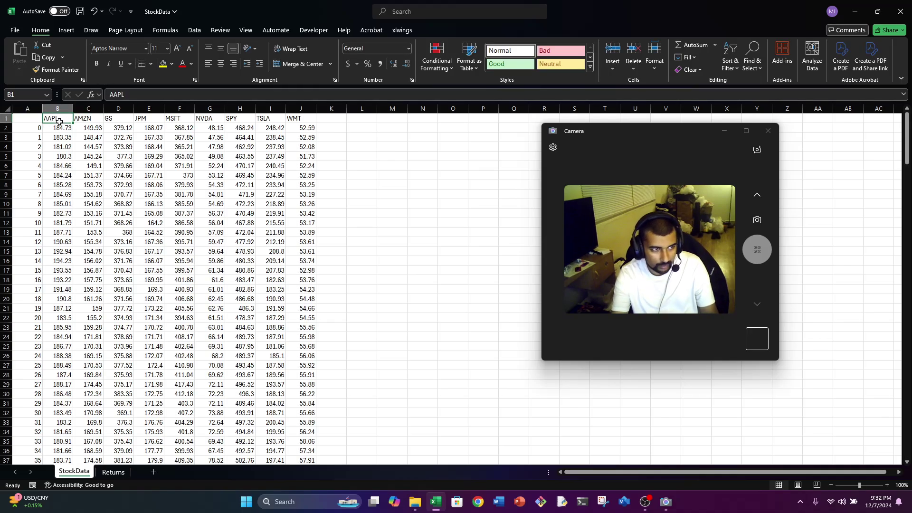
key(ctrl+shift+Right)
key(ctrl+c)
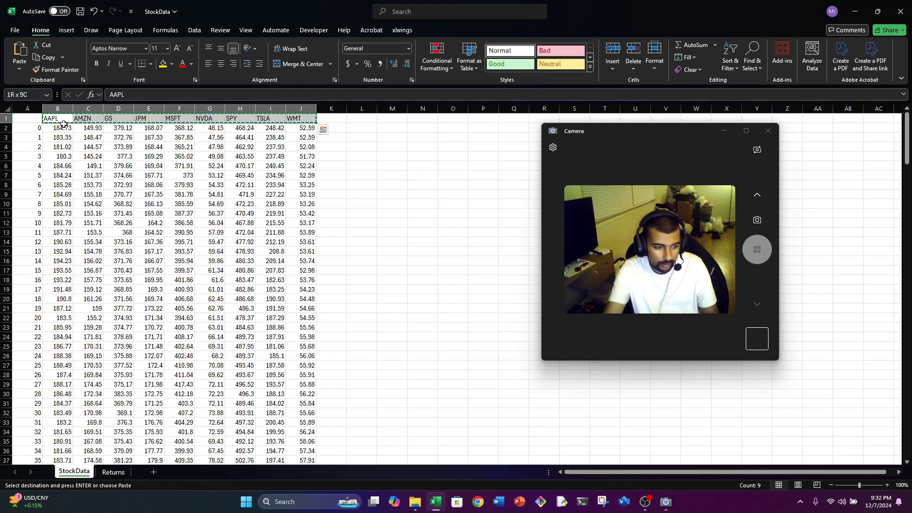
click(113, 472)
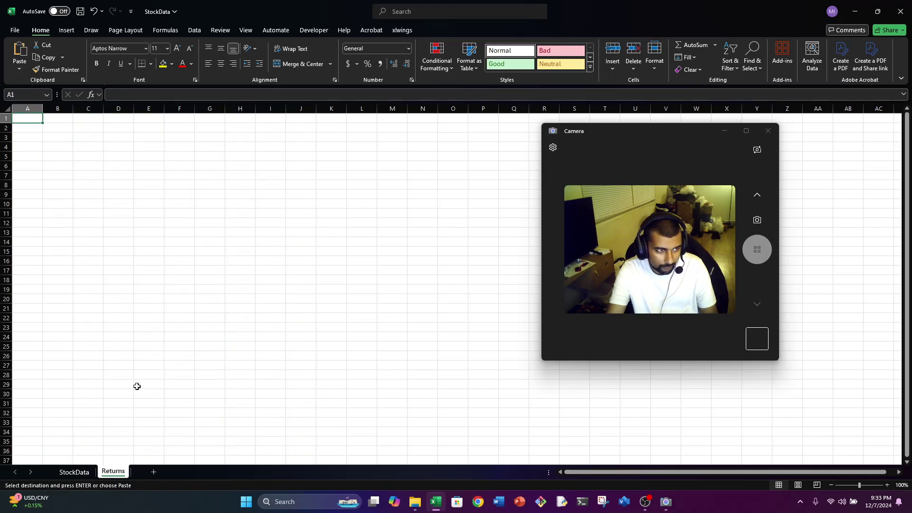
key(ctrl+v)
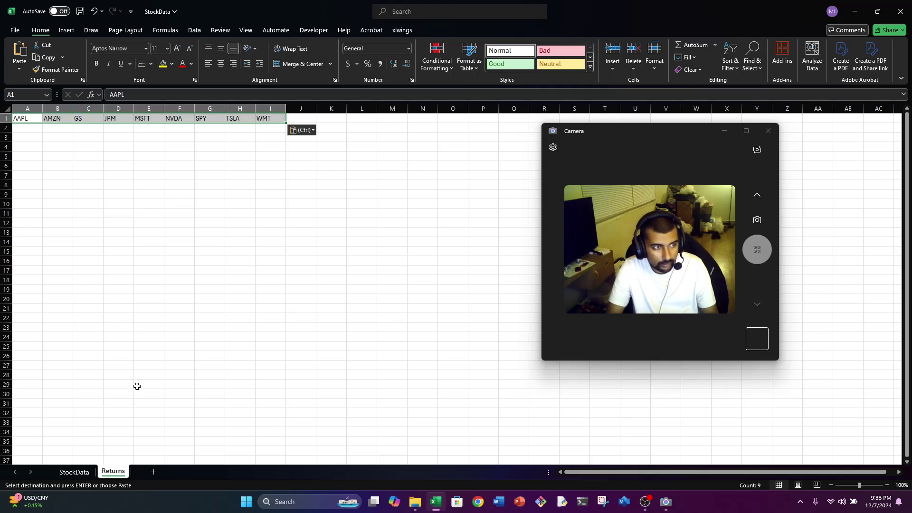
key(Left)
key(Escape)
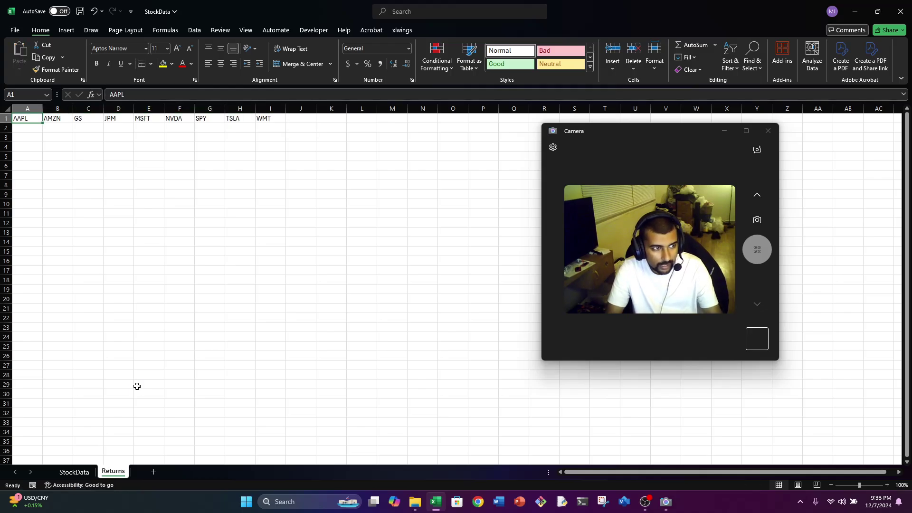
Calculate all daily returns from cell A2 of Returns with the array formula =StockData!B3:J237/StockData!B2:J236-1.
key(Down)
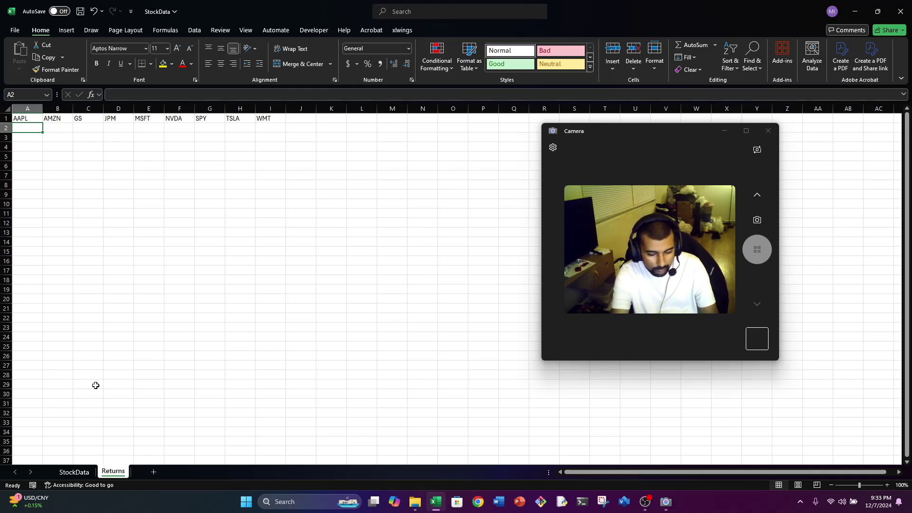
text(=)
click(75, 472)
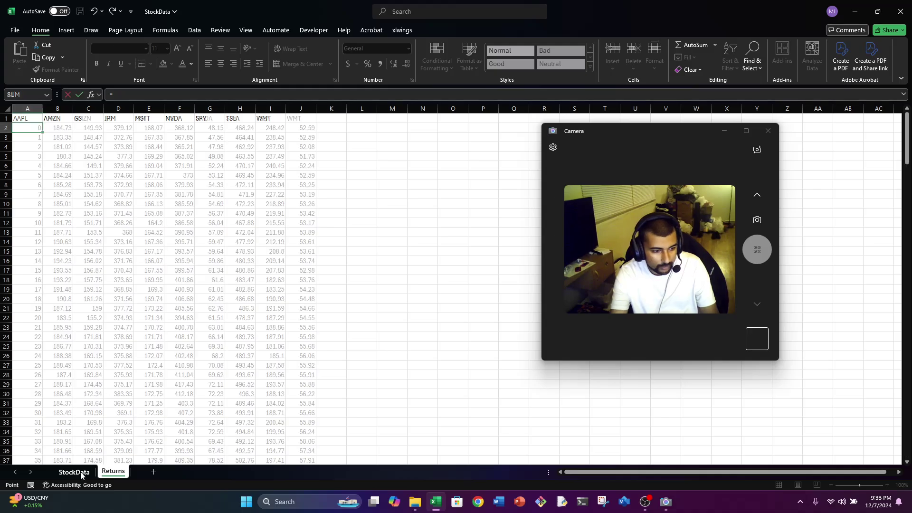
drag(57, 142, 302, 431)
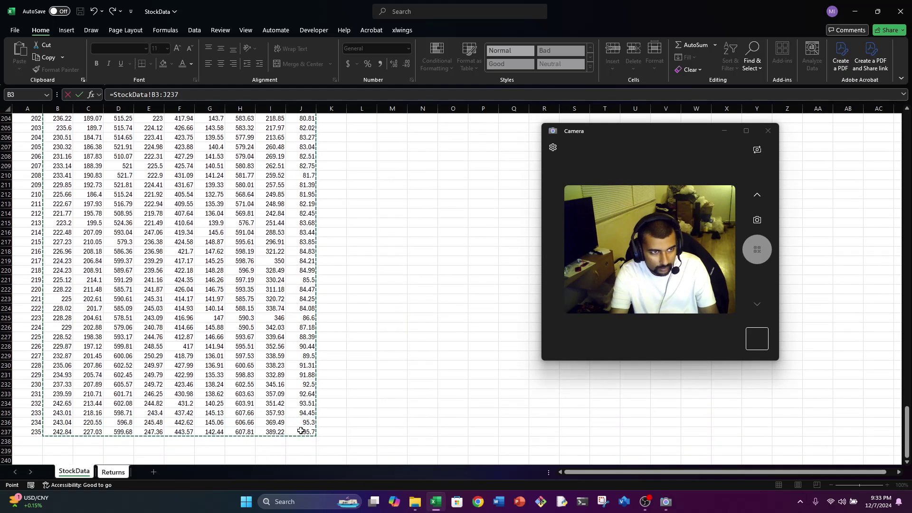
text(/)
scroll(302, 394, up, 20)
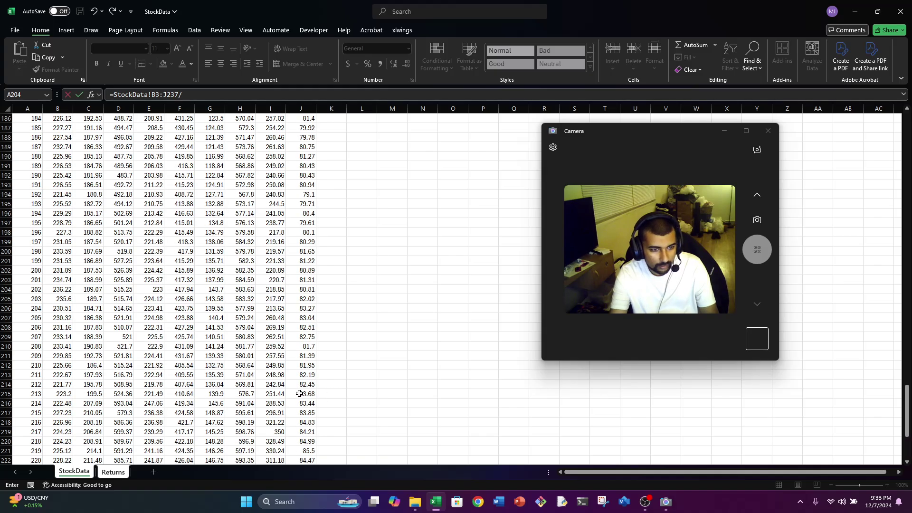
scroll(301, 393, up, 20)
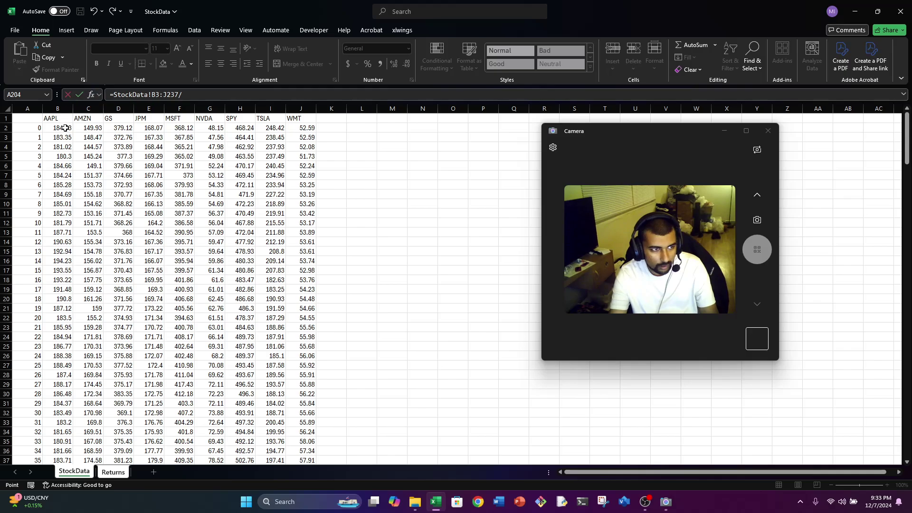
drag(65, 129, 285, 404)
text(-1)
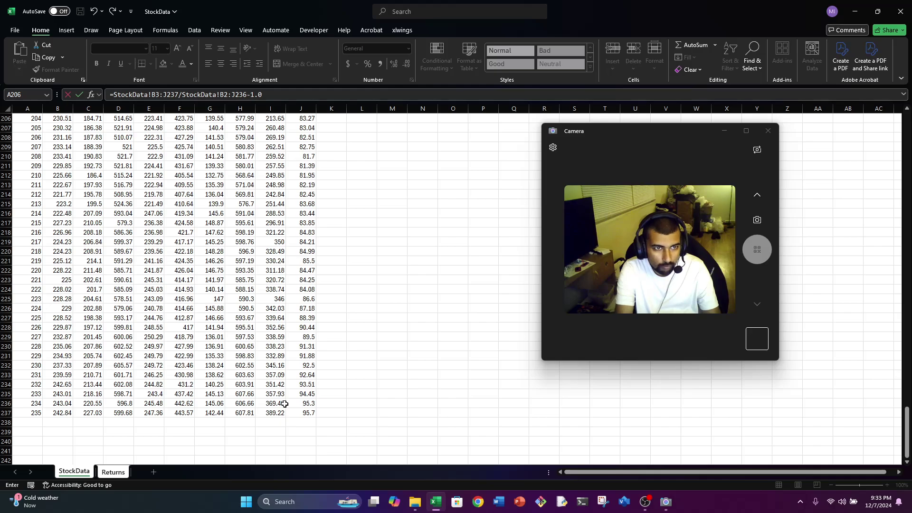
key(Return)
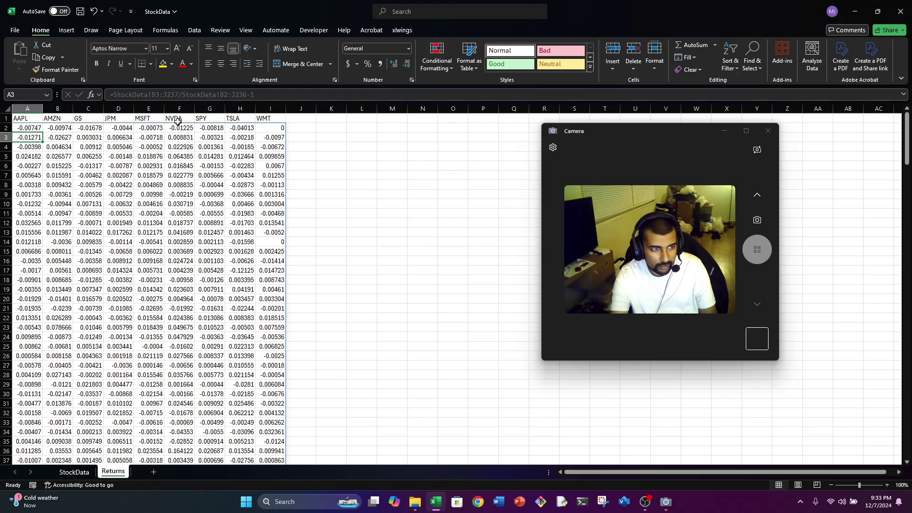
click(312, 156)
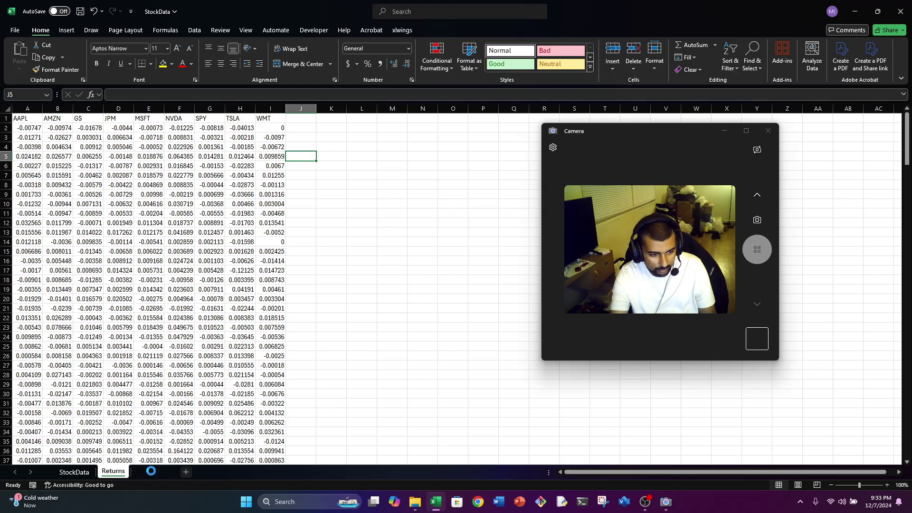
Add another worksheet after Returns and name it MinVariance.
click(154, 472)
right_click(153, 473)
click(181, 354)
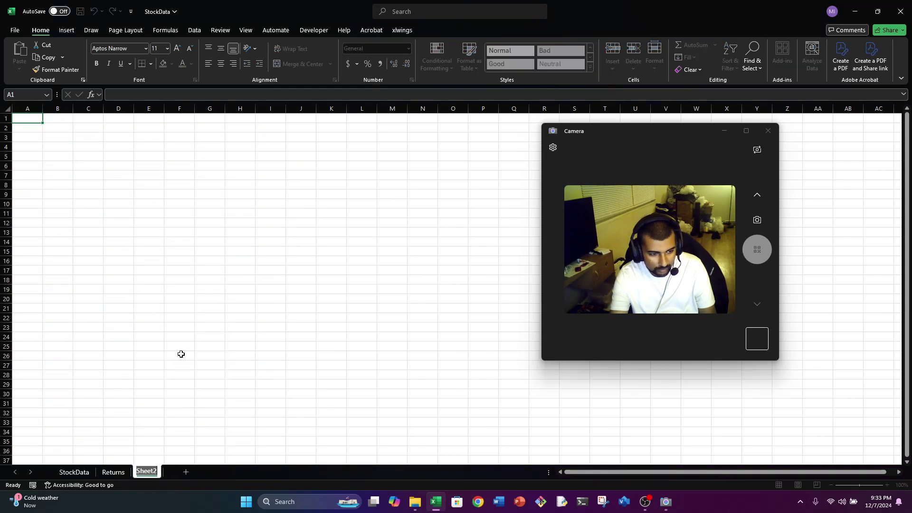
text(MinVariance)
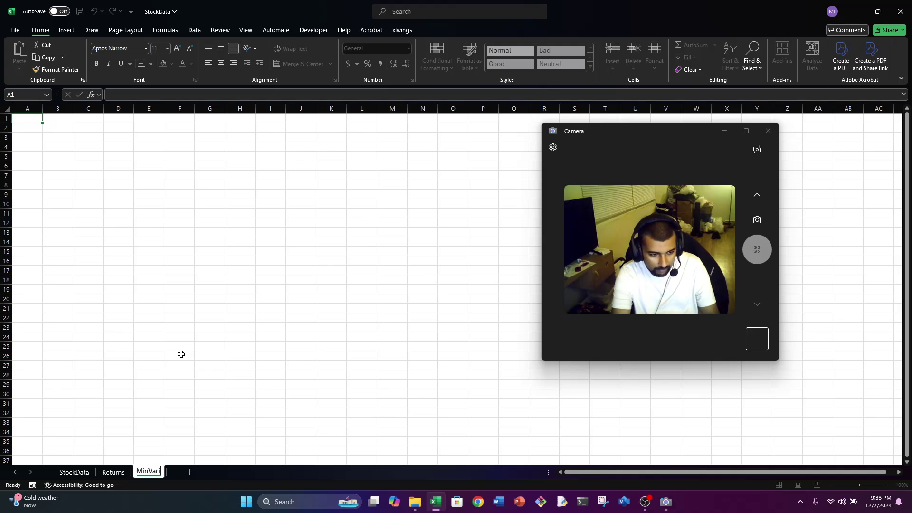
key(Return)
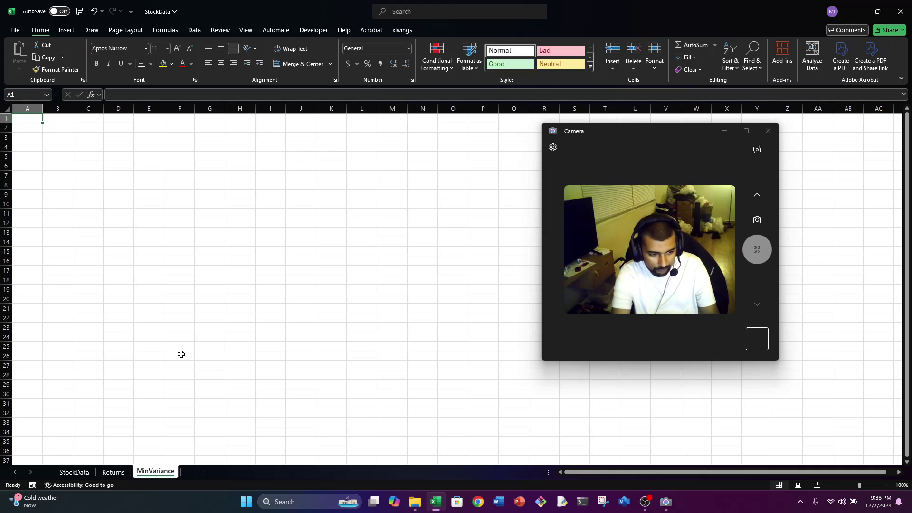
Enter the heading "Portfolio Weights" in cell B3 of the MinVariance sheet.
click(70, 138)
text(Port)
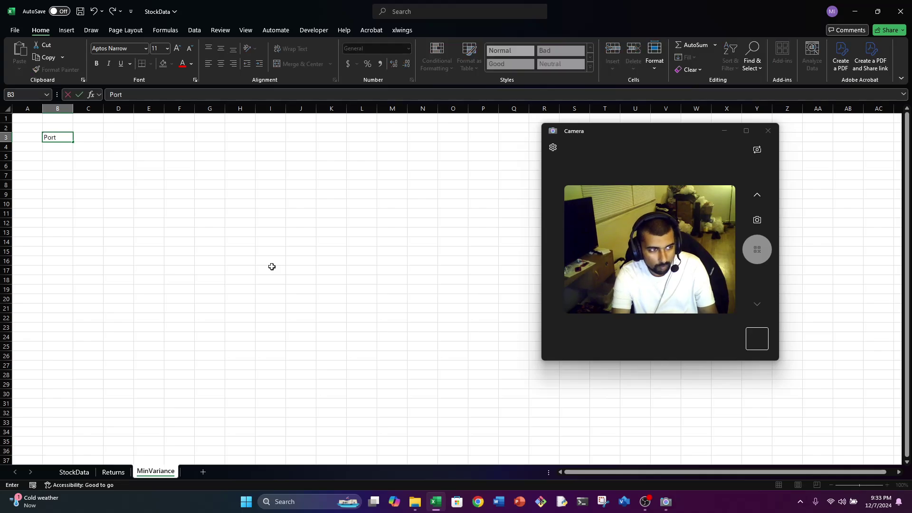
text(folio Weights)
key(Return)
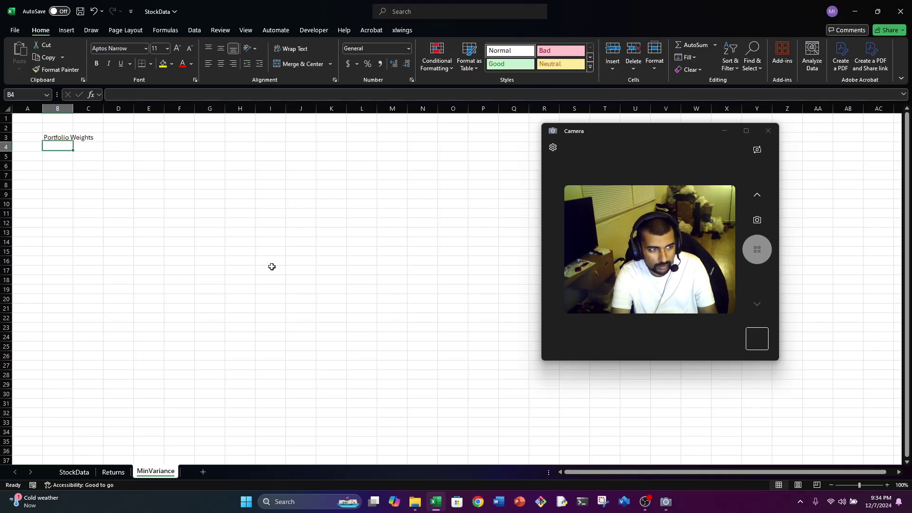
key(Down)
key(Right)
key(shift+Right)
key(shift+Right)
key(shift+Right)
key(shift+Right)
key(shift+Right)
key(shift+Right)
key(shift+Right)
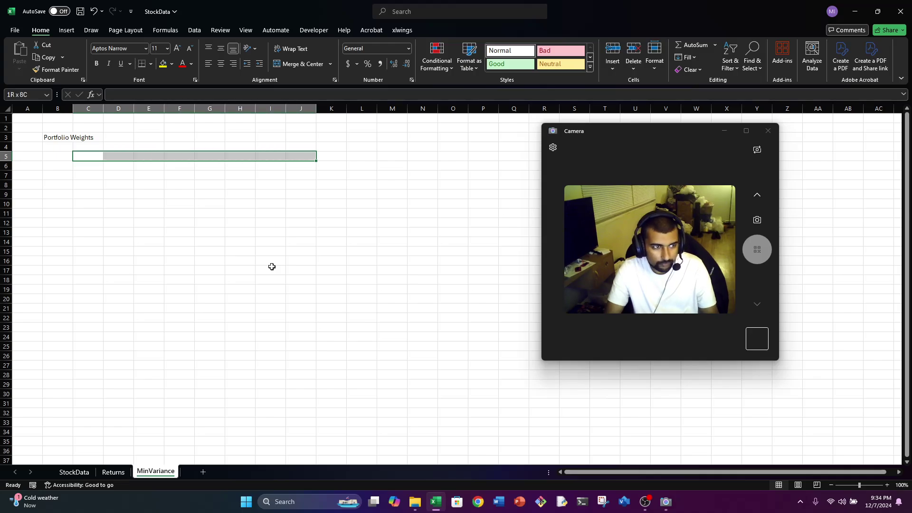
Copy the nine ticker headers from row 1 of Returns into MinVariance starting at cell C5.
click(113, 472)
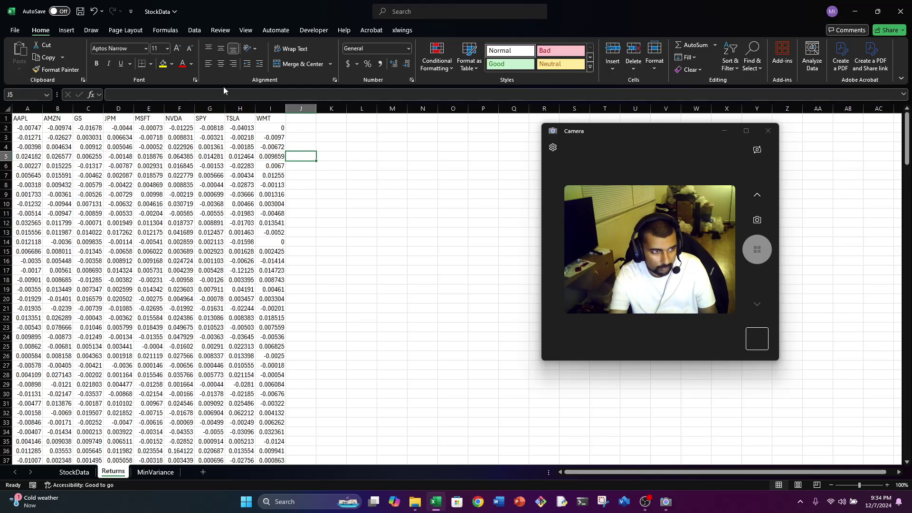
drag(266, 118, 5, 125)
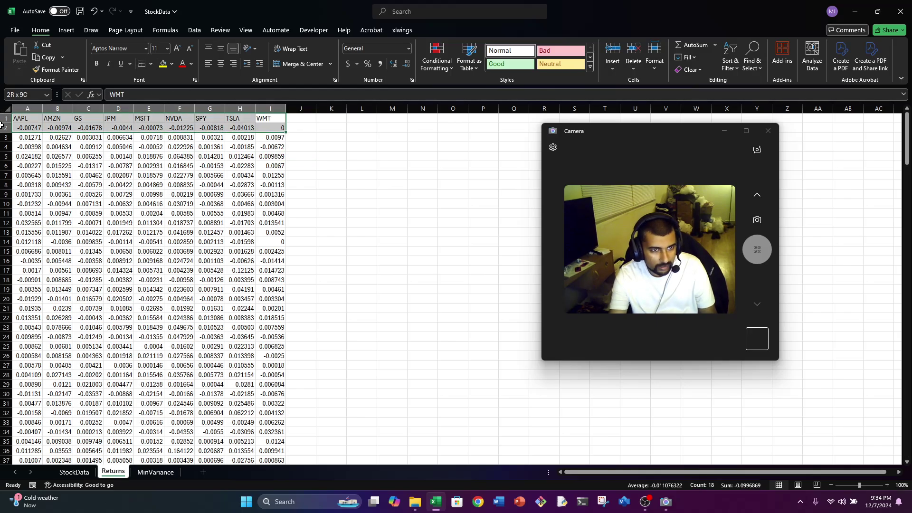
click(6, 126)
click(29, 121)
key(ctrl+shift+Right)
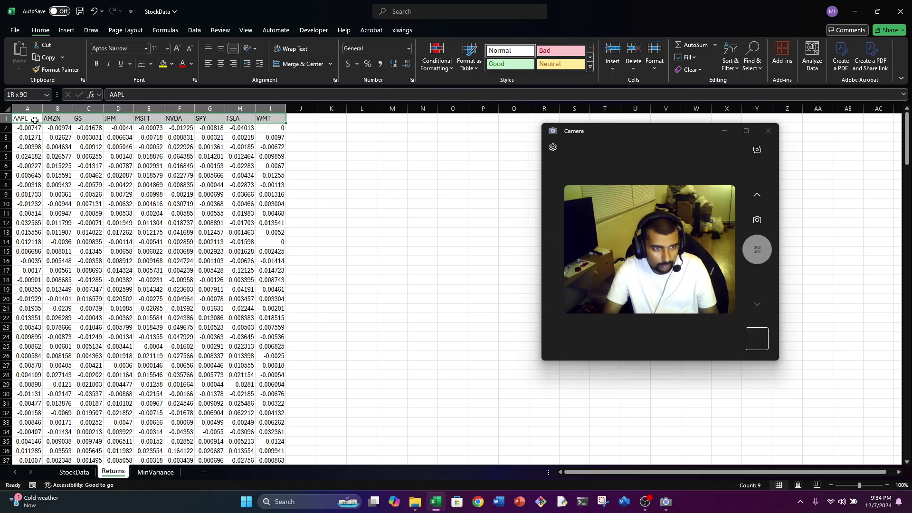
key(ctrl+c)
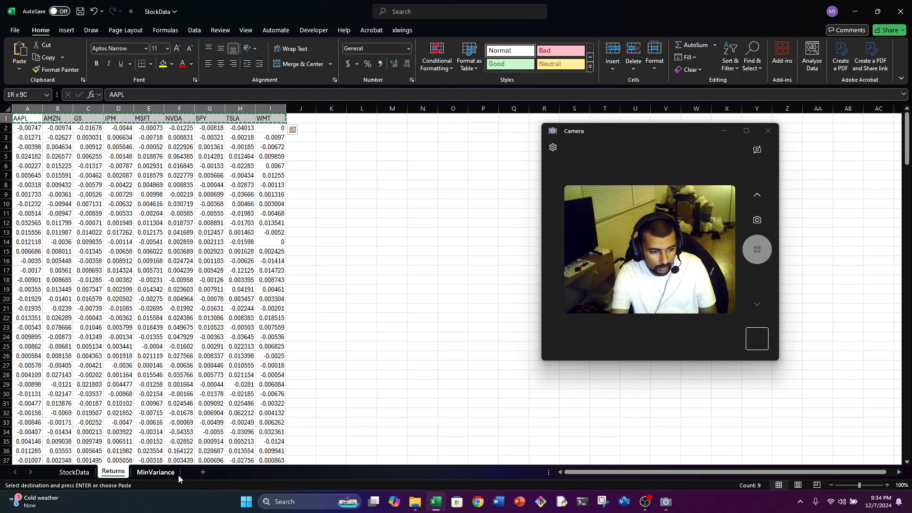
click(155, 472)
click(98, 155)
key(ctrl+v)
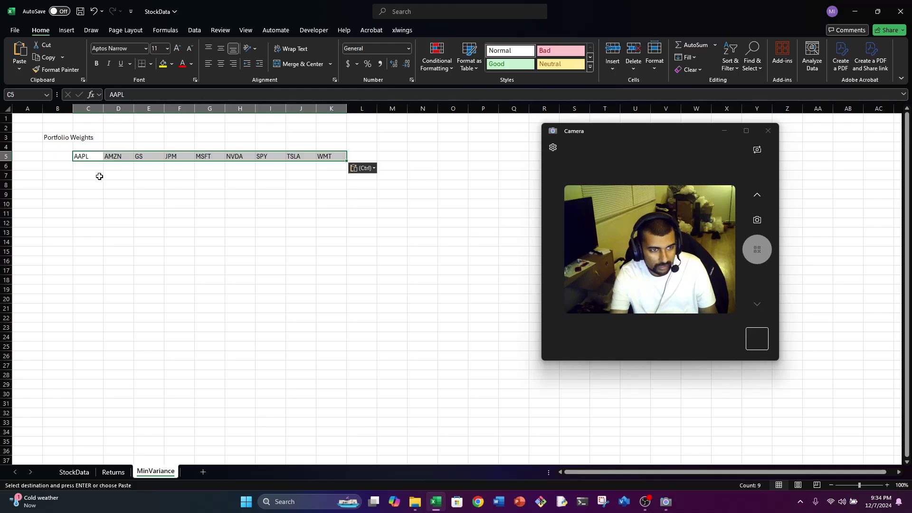
Apply all borders to the weight cells C6:K6 beneath the ticker headers.
click(98, 175)
click(98, 165)
drag(99, 165, 321, 172)
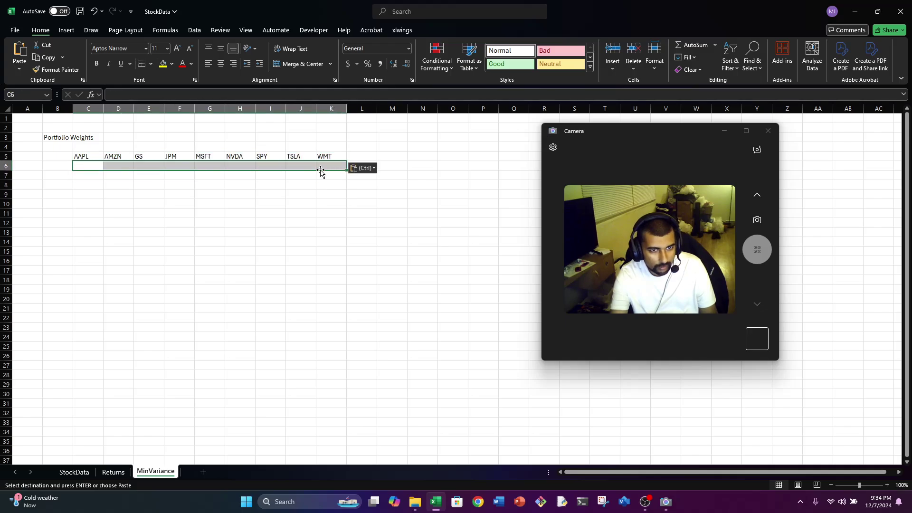
key(alt+h)
key(b)
key(a)
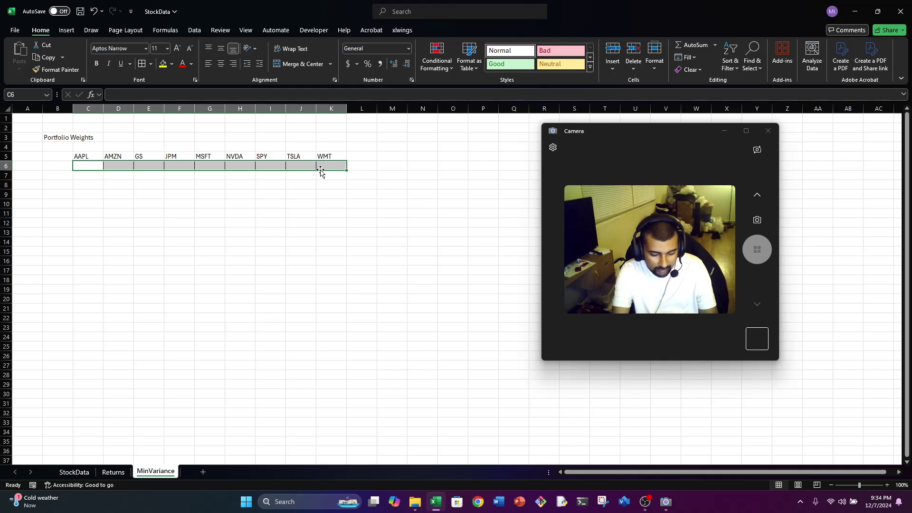
Fill the bordered weight cells C6:K6 with the standard yellow colour.
key(alt+h)
key(h)
key(Down)
key(Down)
key(Down)
key(Down)
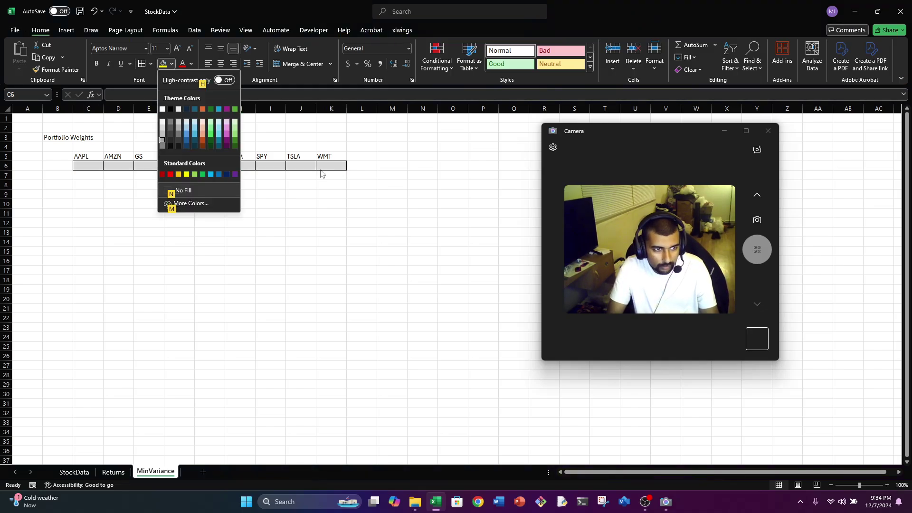
key(Down)
key(Down)
key(Right)
key(Right)
key(Right)
key(Return)
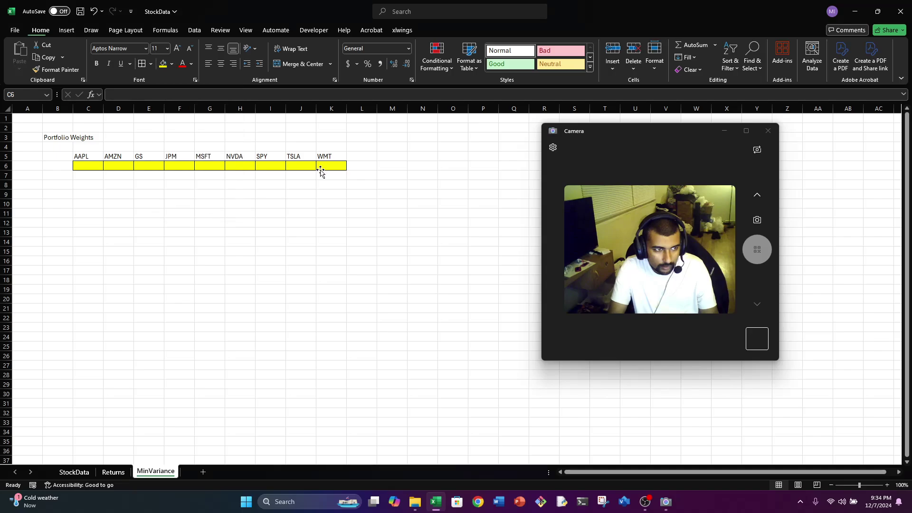
Center the ticker headers in C5:K5 horizontally.
key(Up)
key(ctrl+shift+Right)
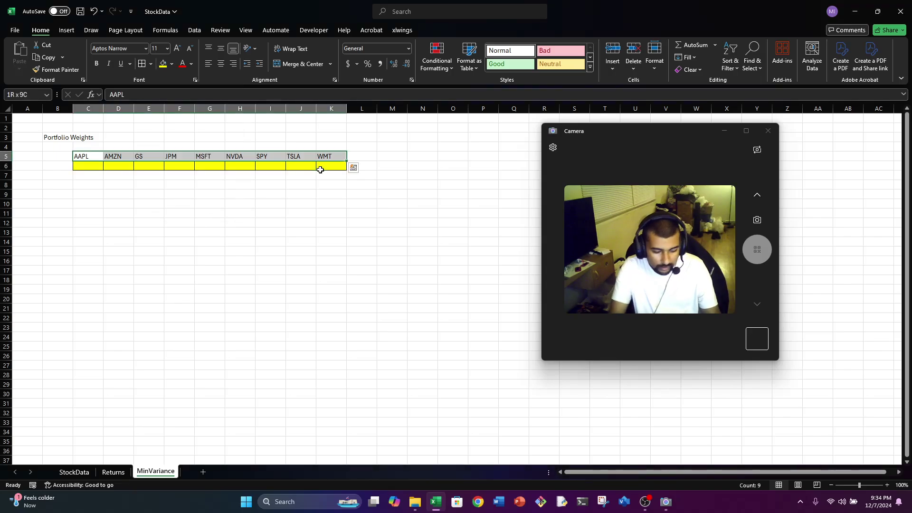
key(alt+h)
key(a)
key(c)
key(Down)
key(Down)
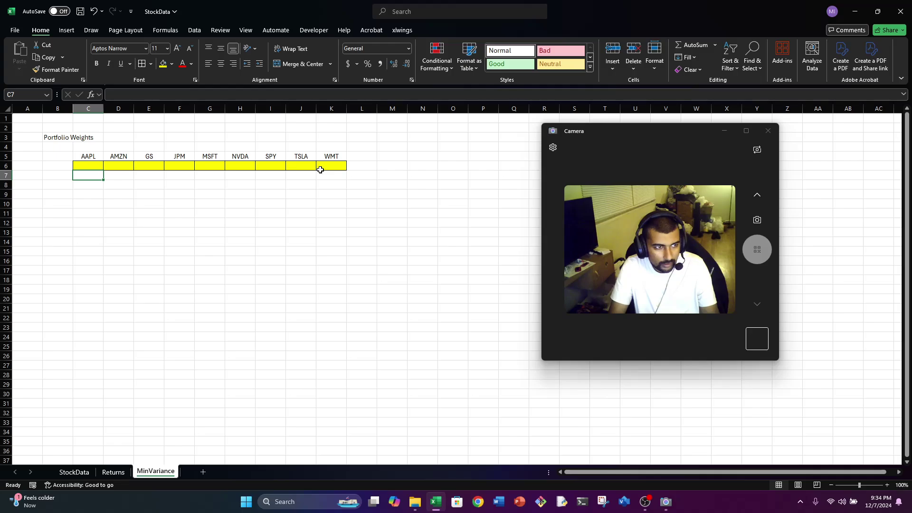
Enter the section title Covariance Matrix in cell B9 below the portfolio weights.
key(Up)
key(Left)
key(Down)
key(Down)
key(Down)
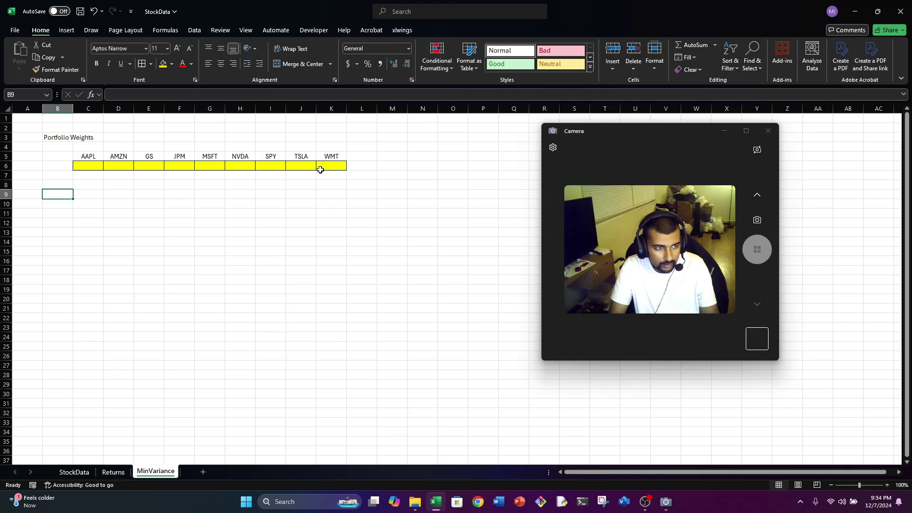
text(Cova)
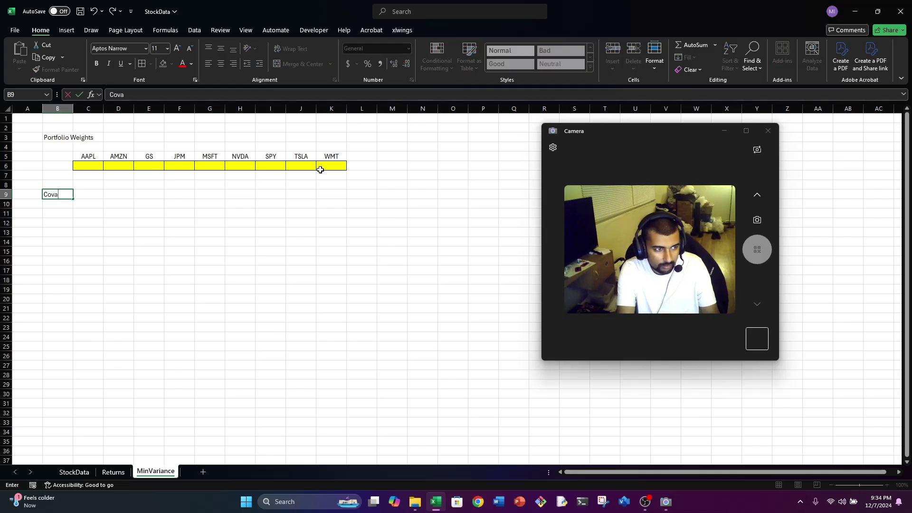
text(riance Matrix)
key(Return)
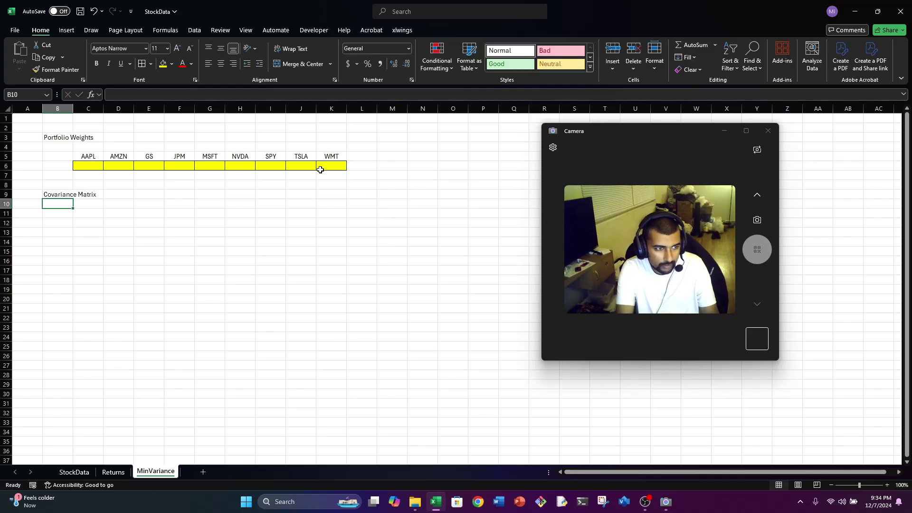
Enter the heading Minimize Risk in cell M5, beside the ticker headers, and center it horizontally.
key(Up)
key(Up)
key(Up)
key(Up)
key(Right)
key(Right)
key(Right)
key(Right)
key(Right)
key(Right)
key(Right)
key(Right)
key(Right)
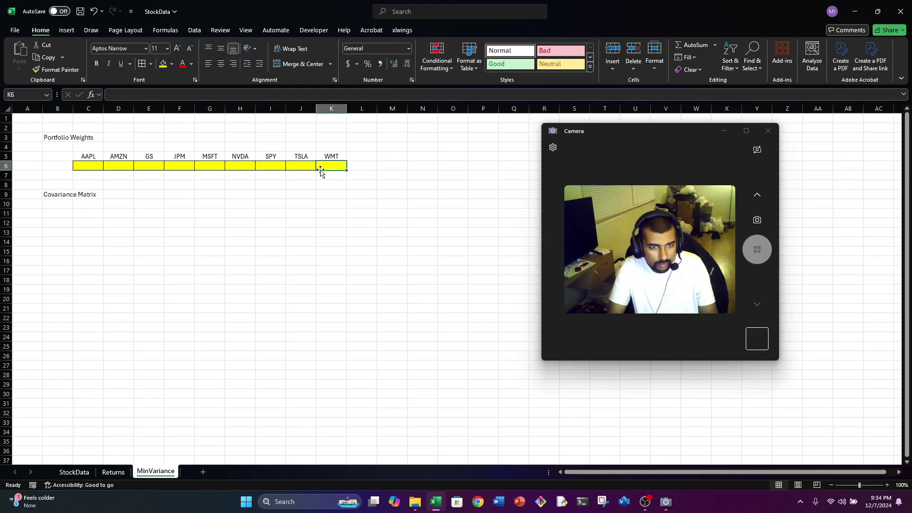
key(Up)
key(Right)
key(Right)
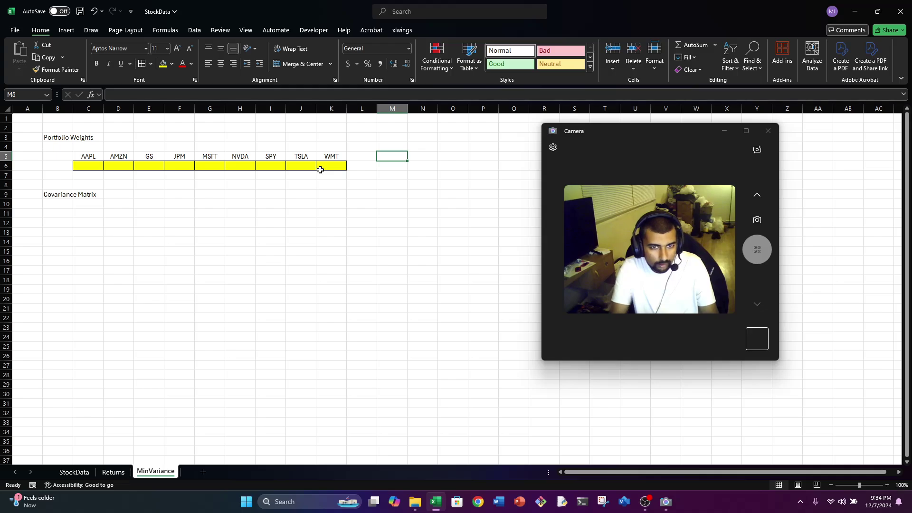
text(Minimize Risk)
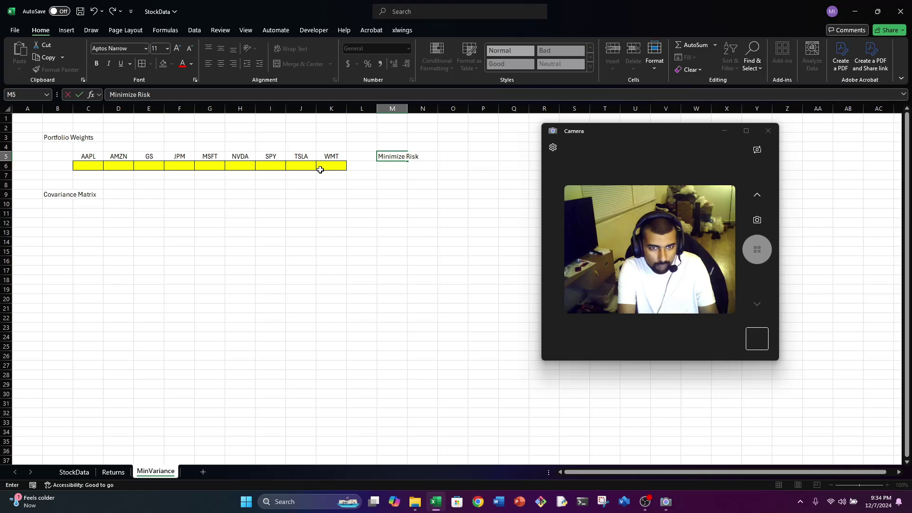
key(Return)
key(Up)
key(Down)
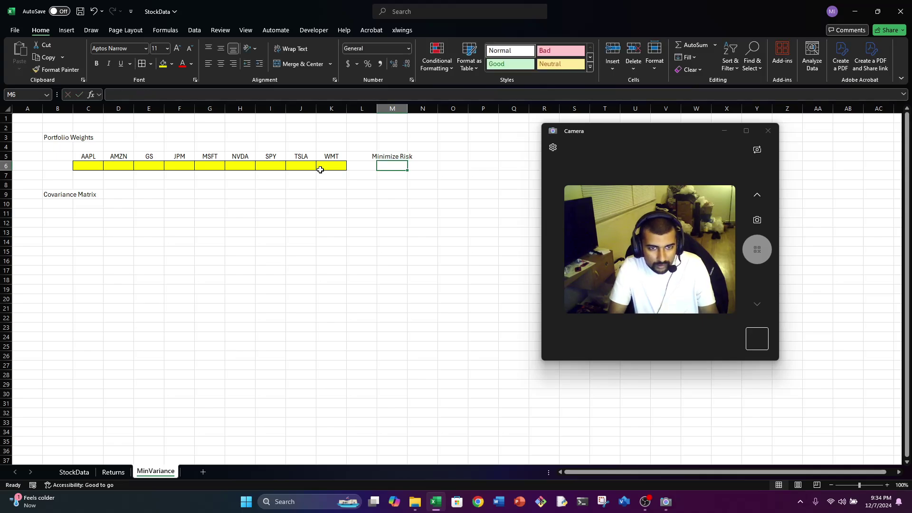
Widen columns M and N together to about 14.57 so the Minimize Risk heading fits.
click(411, 108)
drag(403, 109, 428, 109)
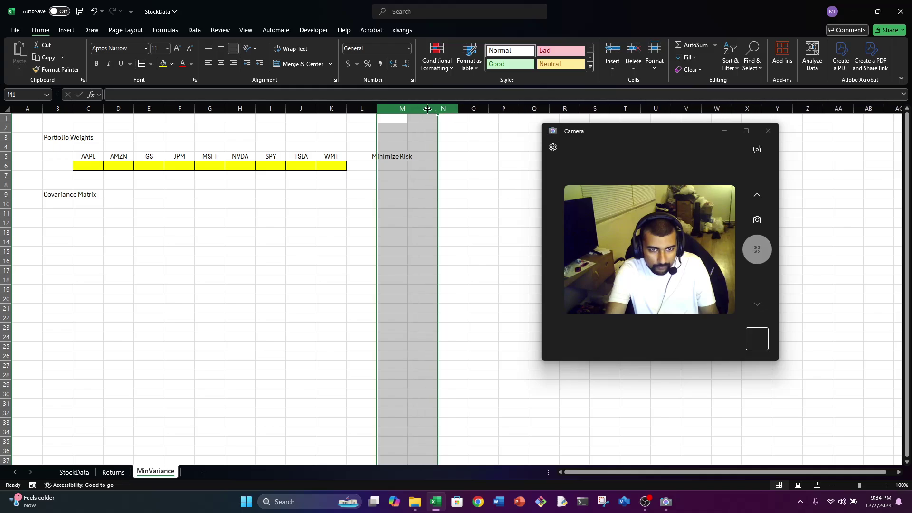
click(408, 174)
click(409, 165)
Set the width of column N to 8.4.
click(452, 156)
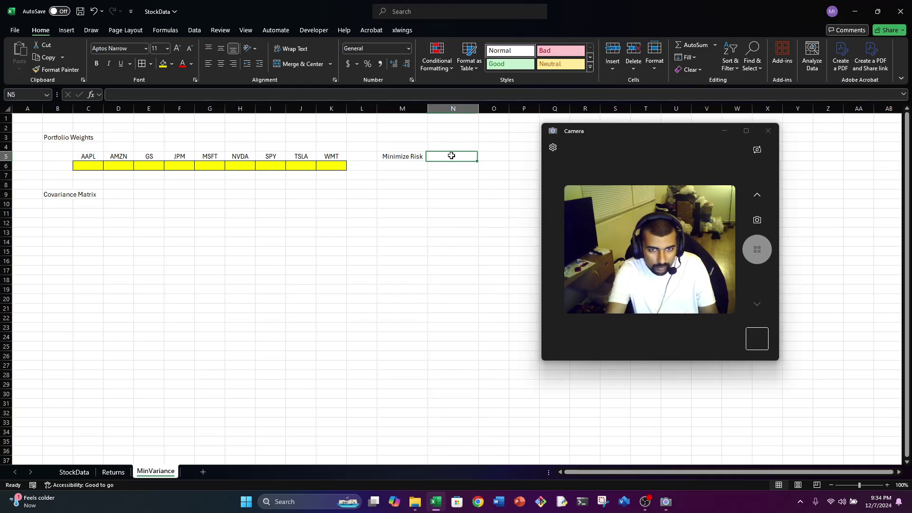
key(alt+h)
text(ow)
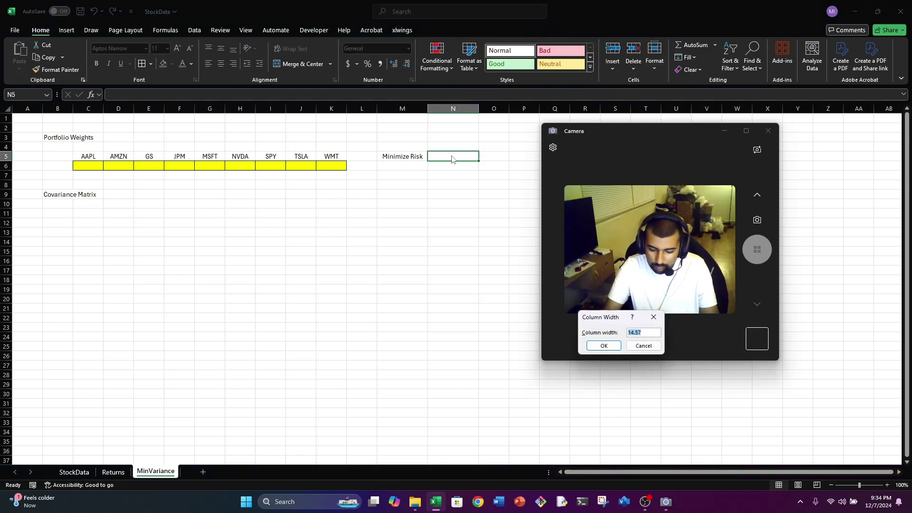
text(8.4)
key(Return)
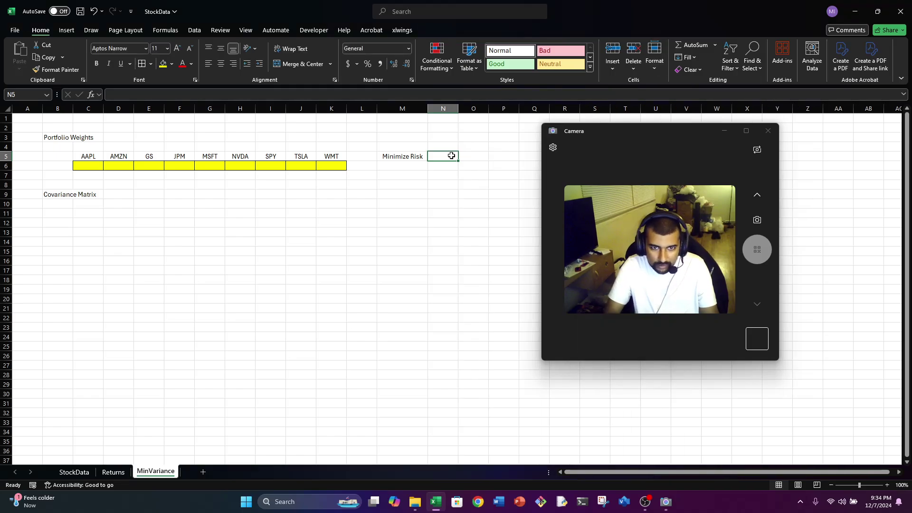
Apply all borders to cell M6 beneath the Minimize Risk heading.
key(Down)
key(Left)
key(alt+h)
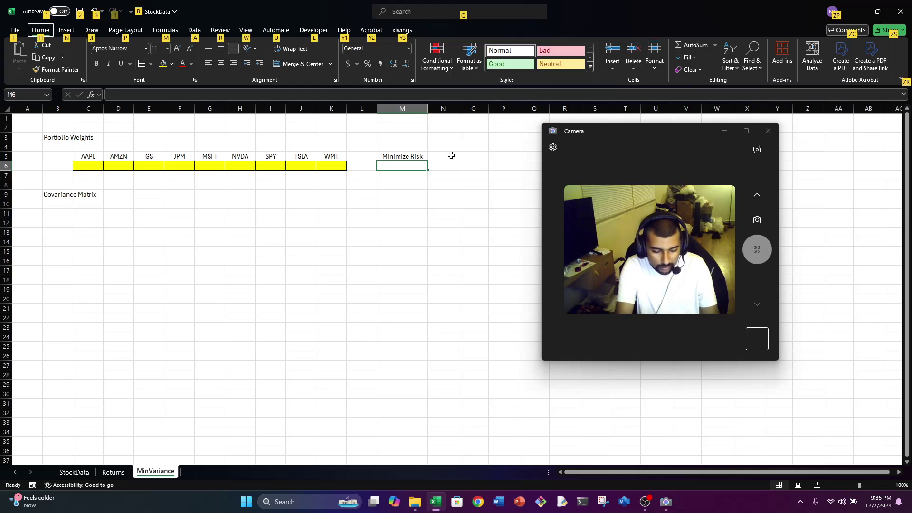
key(b)
key(a)
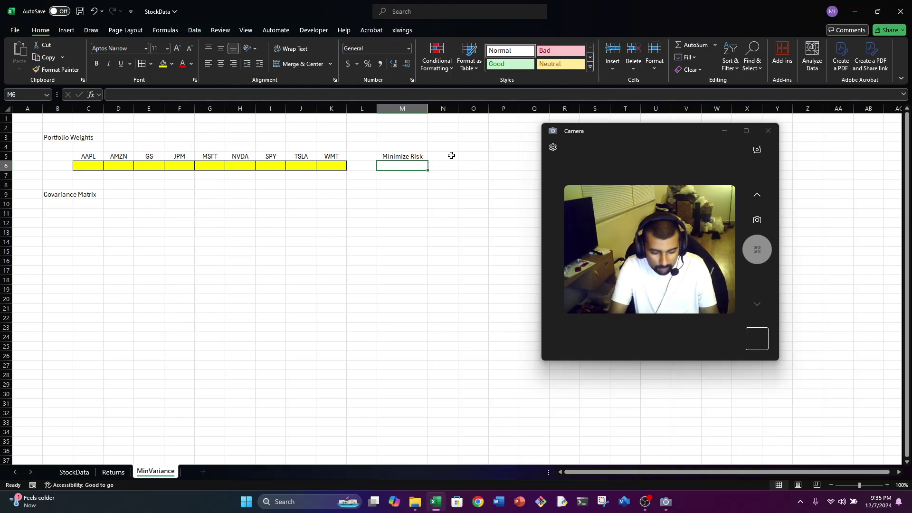
Fill the bordered cell M6 with the standard green colour.
key(alt+h)
key(h)
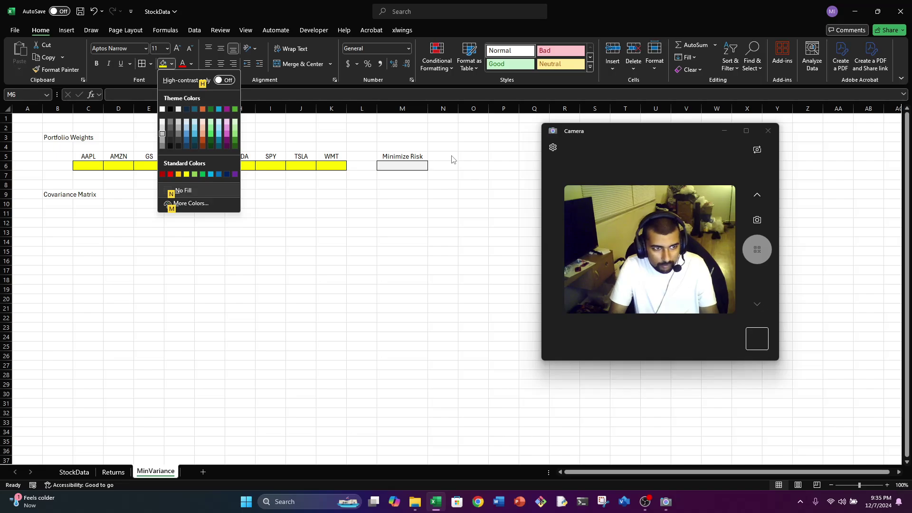
key(Down)
key(Down)
key(Down)
key(Right)
key(Right)
key(Right)
key(Right)
key(Right)
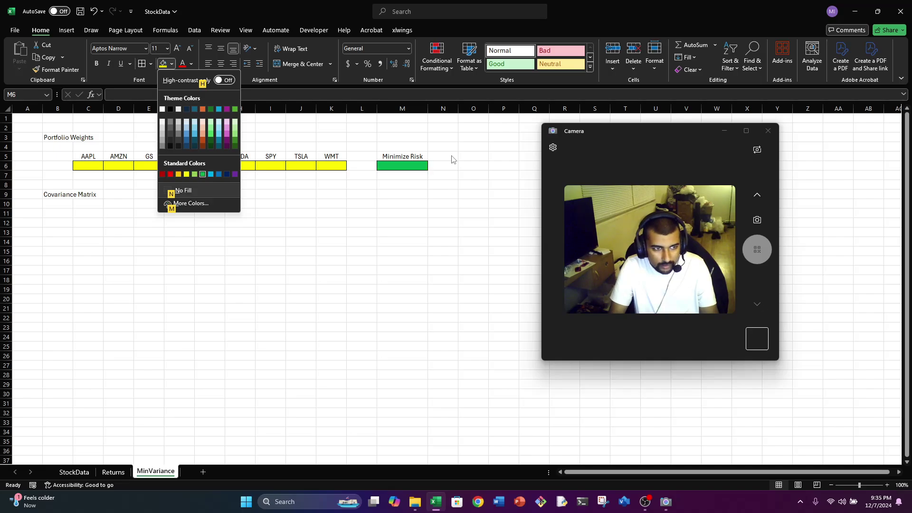
key(Return)
key(BackSpace)
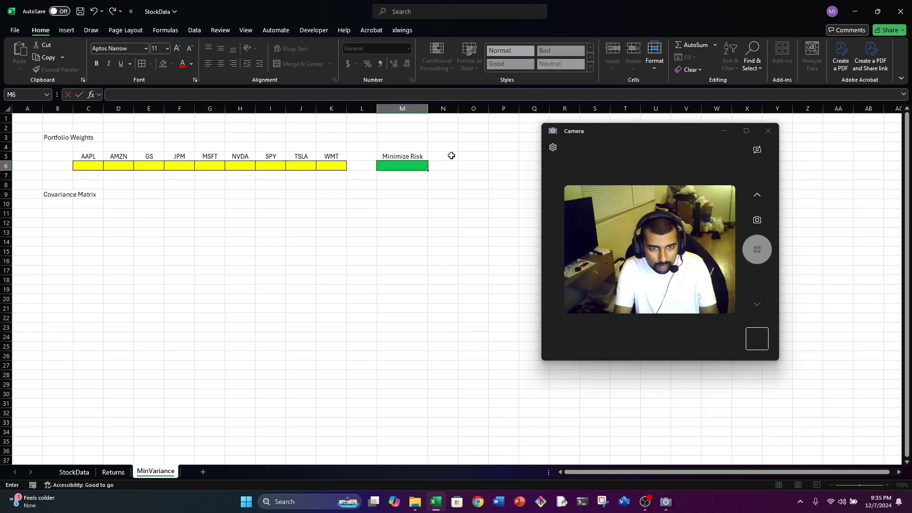
key(Escape)
Copy the nine ticker headers from C5:K5 into the covariance section starting at cell C11.
key(Down)
key(Down)
key(Down)
key(Down)
key(Down)
key(Left)
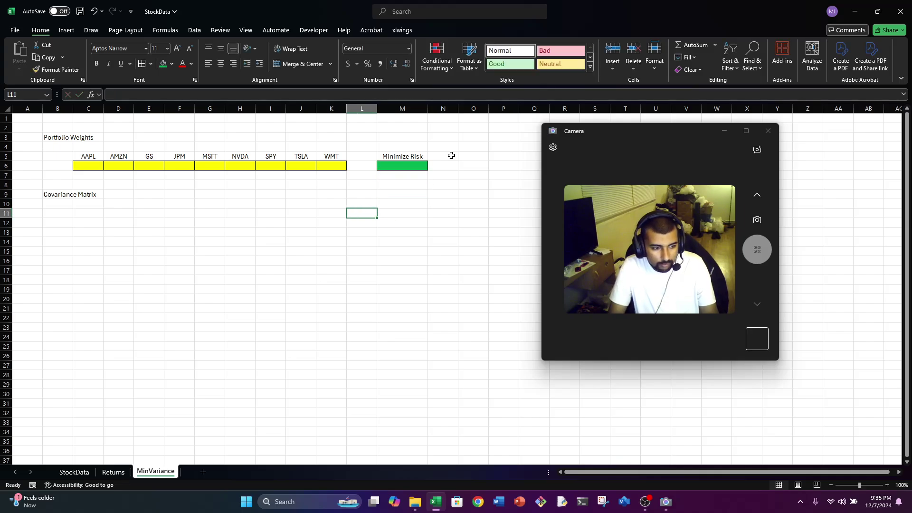
key(Left)
key(Left)
key(Left)
key(Left)
key(Left)
key(Left)
key(Left)
key(Left)
key(Left)
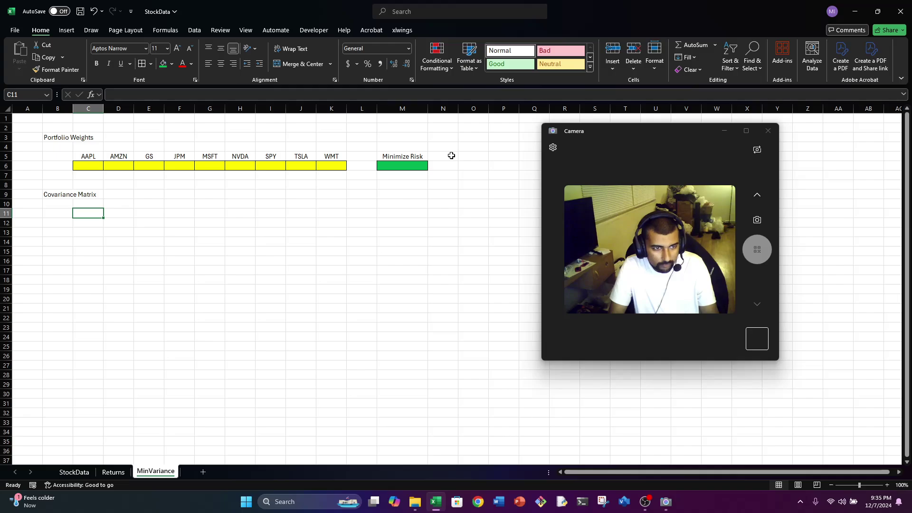
key(Up)
key(Up)
key(Up)
key(Up)
key(Up)
key(Up)
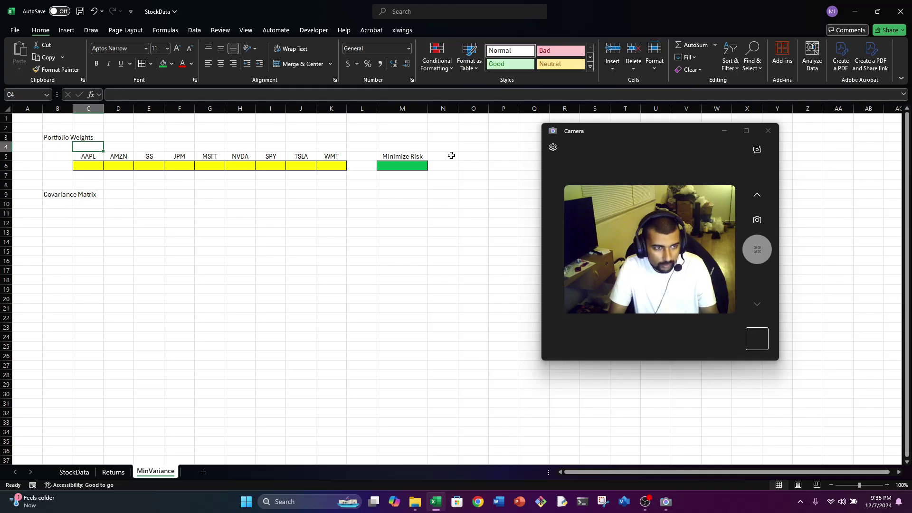
key(shift+Right)
key(shift+Right)
key(shift+Right)
key(shift+Right)
key(shift+Right)
key(shift+Right)
key(shift+Right)
key(shift+Right)
key(ctrl+c)
key(Down)
key(Down)
key(Down)
key(Down)
key(Down)
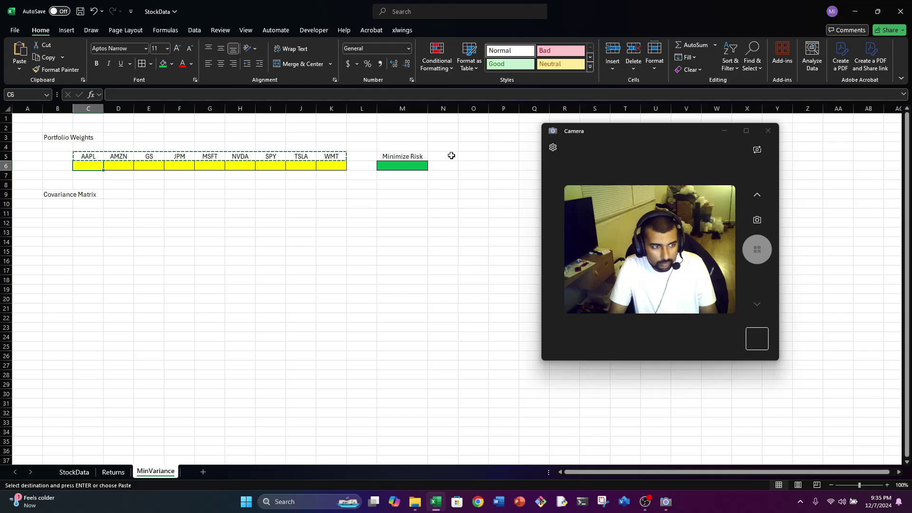
key(Down)
key(ctrl+v)
Enter the array formula =TRANSPOSE(C11:K11) across B12:B20 to list the tickers as row labels.
key(Down)
key(Left)
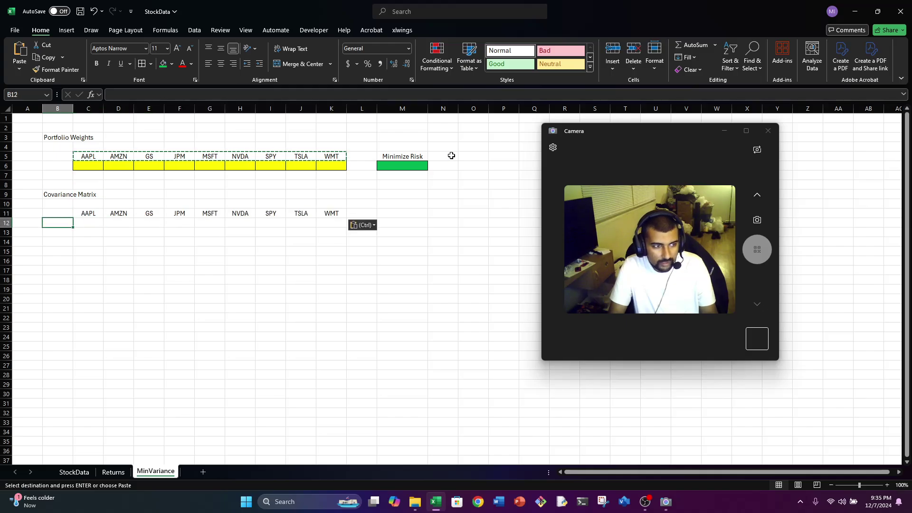
key(shift+Down)
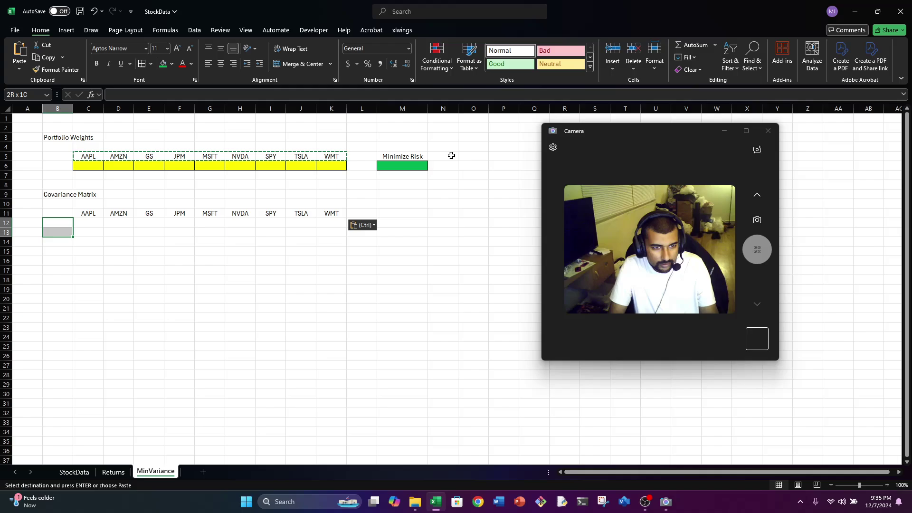
key(shift+Down)
key(shift+Down)
key(shift+Down)
key(shift+Down)
key(shift+Down)
key(shift+Down)
key(shift+Down)
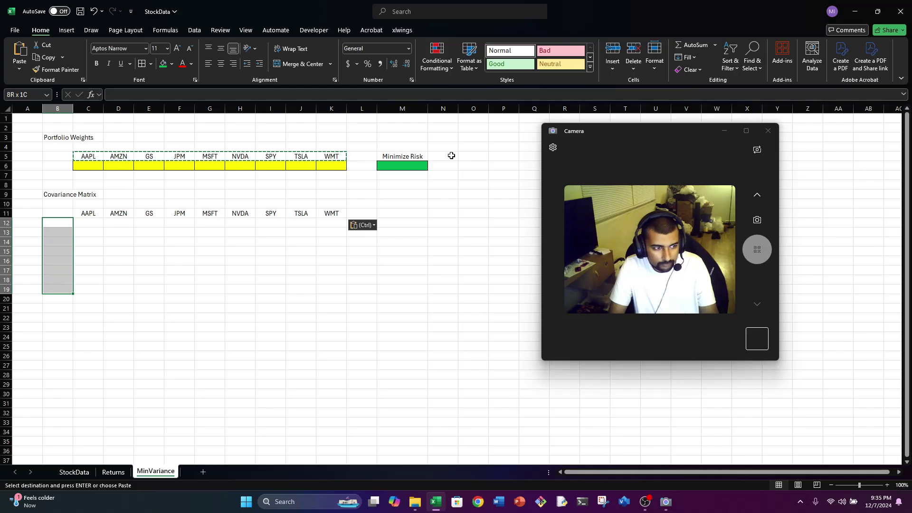
text(=TRANS)
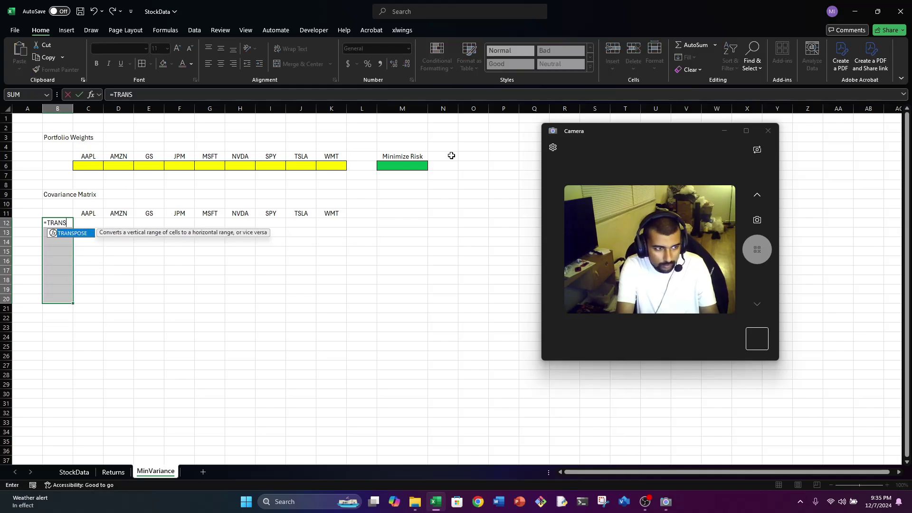
text(POSE()
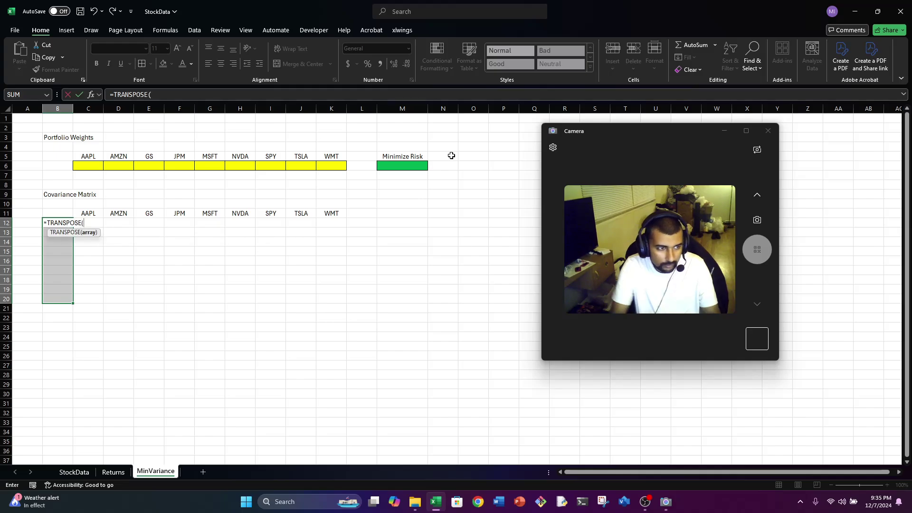
key(Up)
key(Right)
key(shift+Right)
key(shift+Right)
key(shift+Right)
key(shift+Right)
key(shift+Right)
key(shift+Right)
key(shift+Right)
key(shift+Right)
key(ctrl+shift+Return)
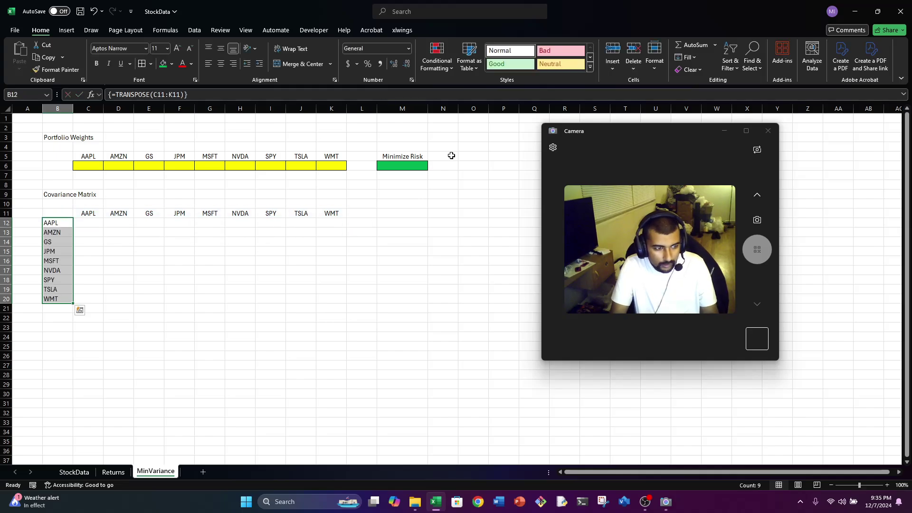
Replace the transposed tickers in B12:B20 with their plain values and save the workbook.
key(ctrl+c)
text(v)
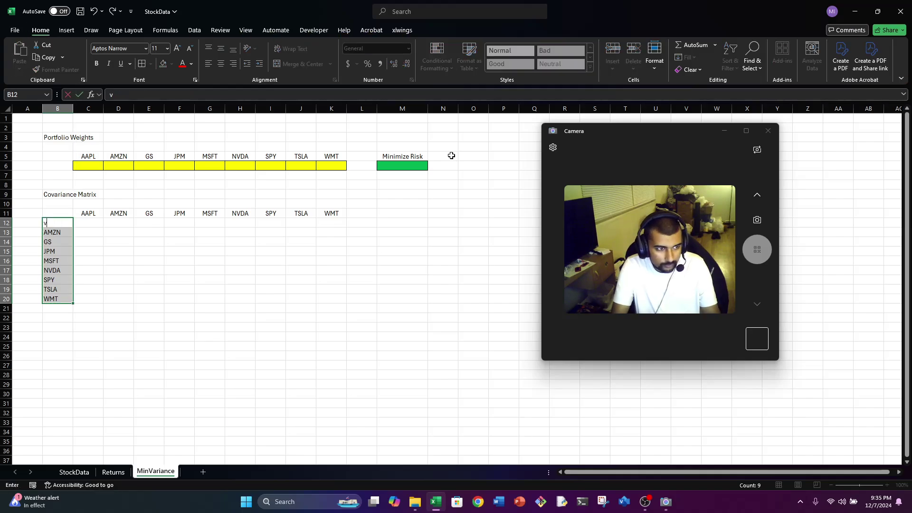
key(Escape)
key(ctrl+v)
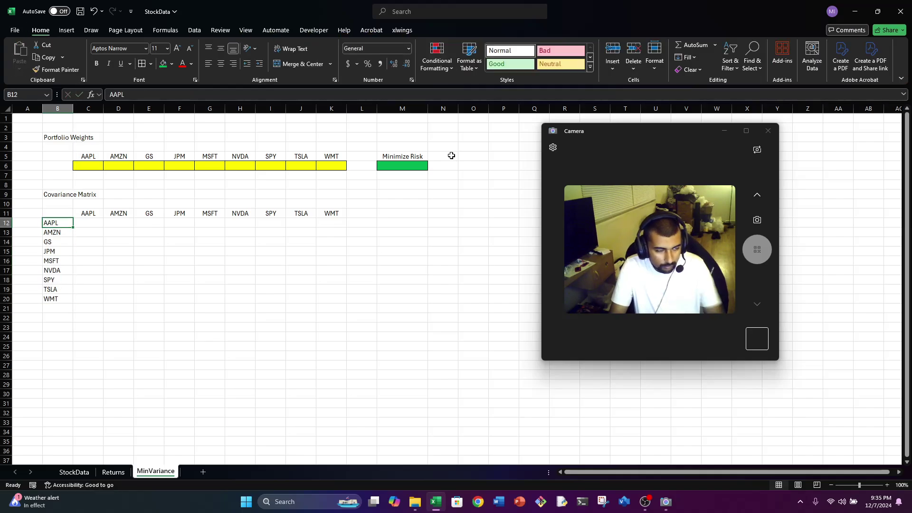
key(ctrl+s)
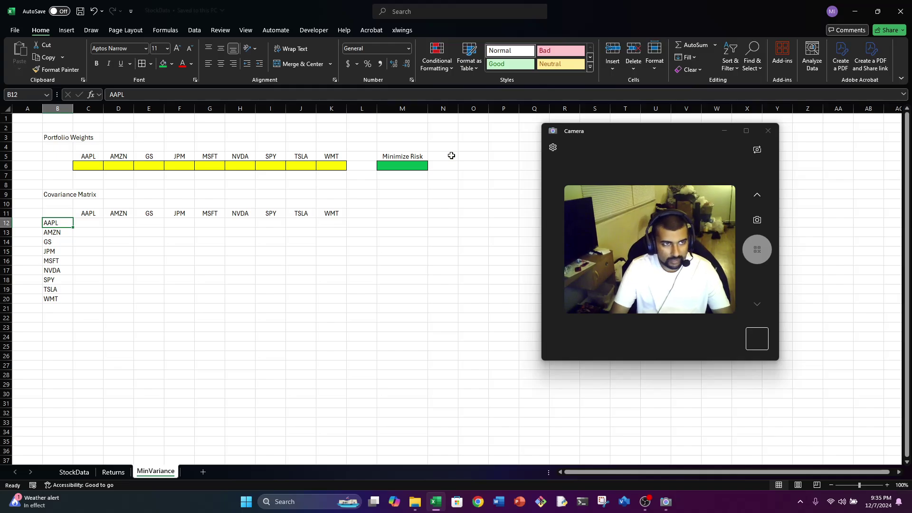
On the Returns sheet, enter =AVERAGE(A2:A236) in cell A238, below the AAPL returns.
click(108, 473)
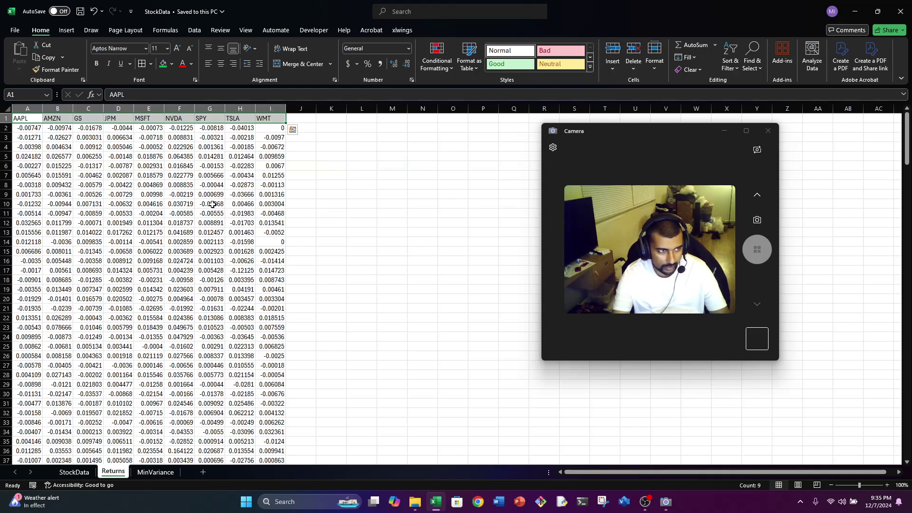
click(35, 128)
click(314, 153)
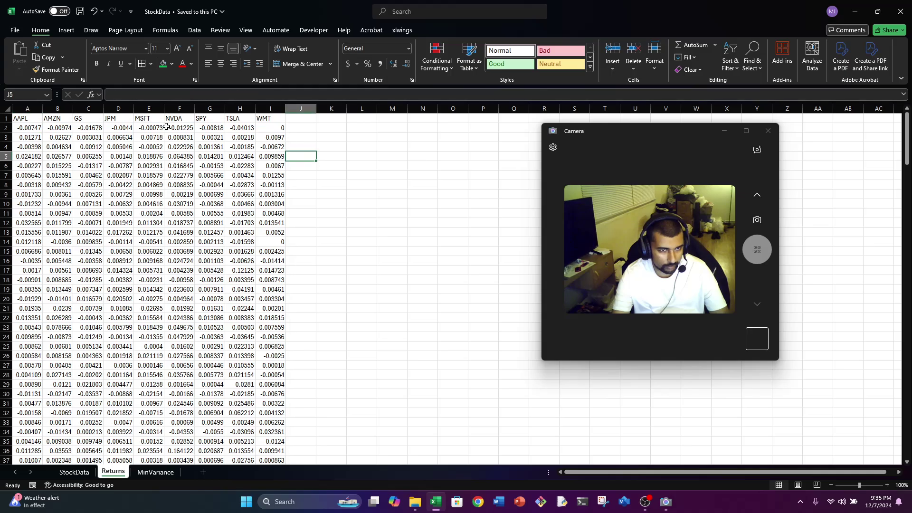
click(21, 128)
key(ctrl+shift+End)
key(ctrl+Down)
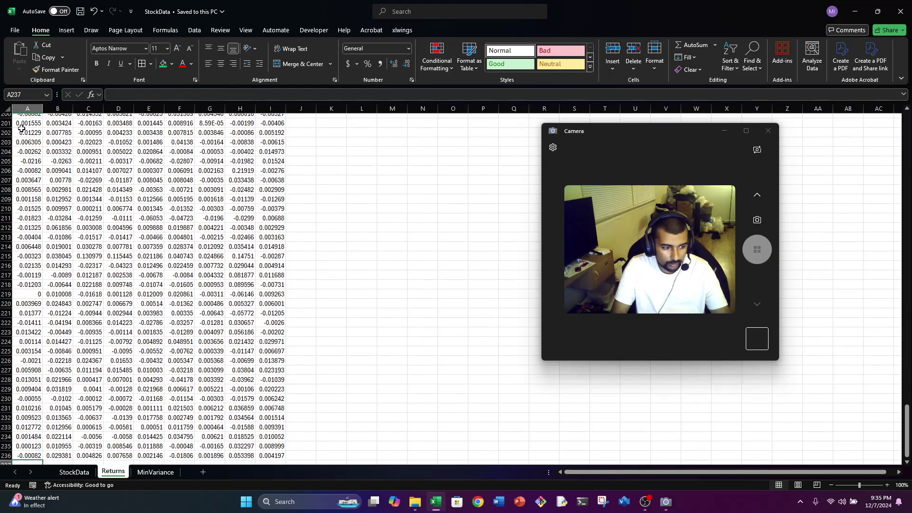
key(Down)
key(Down)
key(Down)
key(Down)
key(Up)
key(Up)
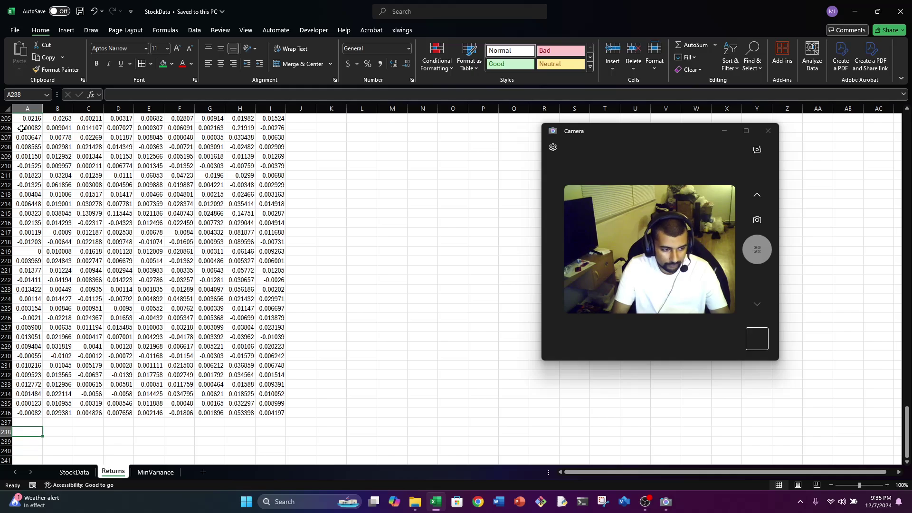
text(=AVERAGE()
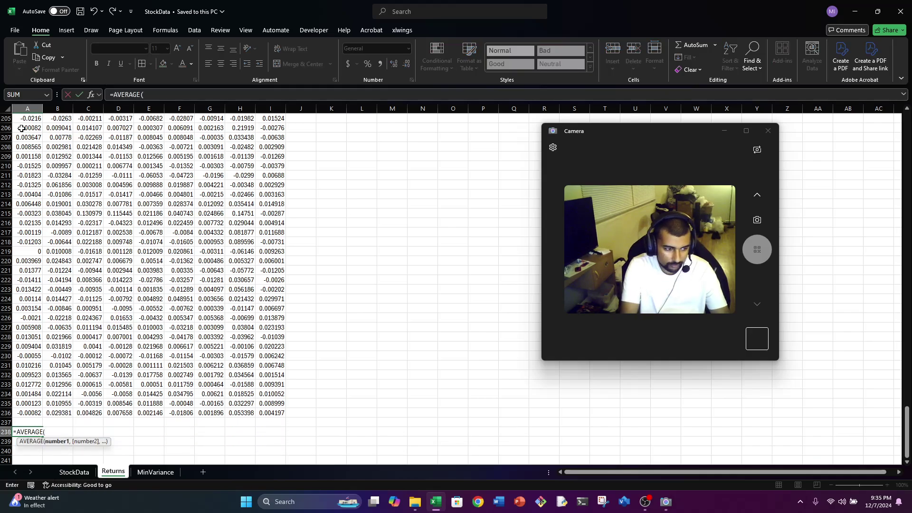
key(Up)
key(Up)
key(ctrl+shift+Up)
key(shift+Down)
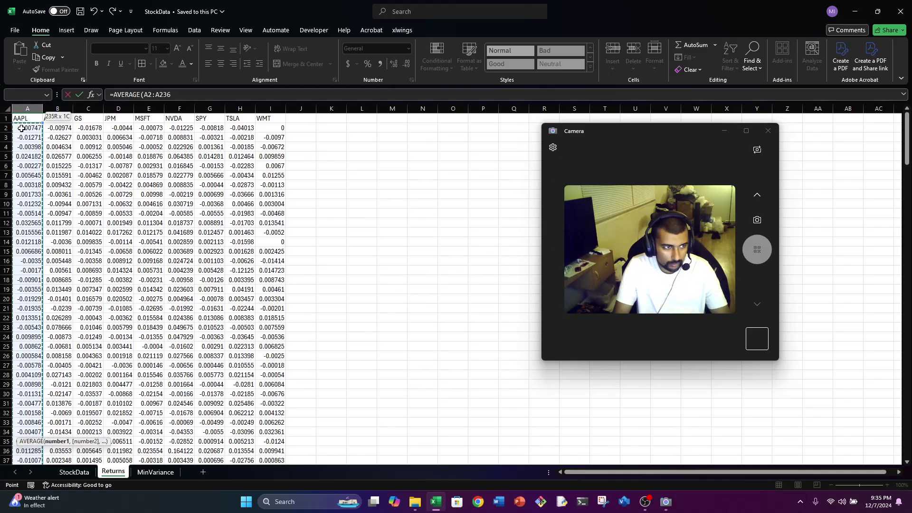
key(Return)
Fill the average formula in A238 across to I238 for all nine tickers.
key(Up)
key(shift+Right)
key(shift+Right)
key(shift+Right)
key(shift+Right)
key(shift+Right)
key(shift+Right)
key(shift+Right)
key(shift+Right)
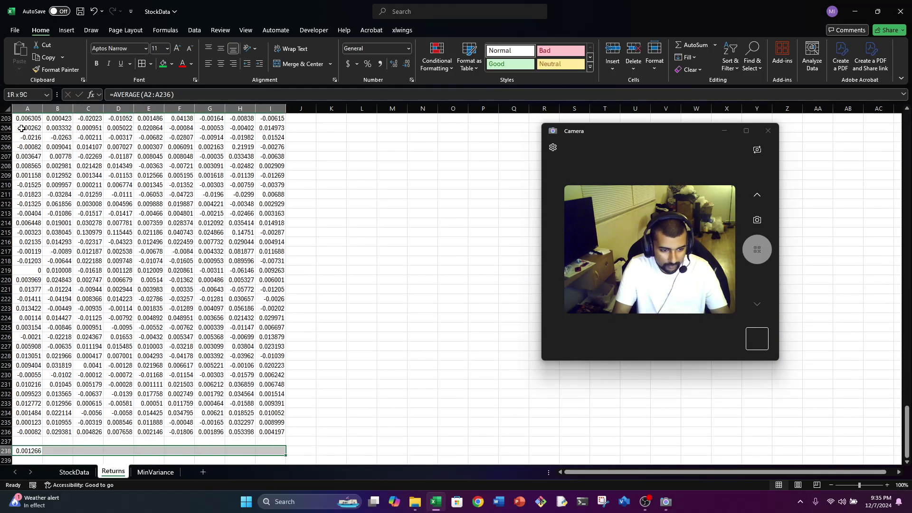
key(ctrl+r)
key(Right)
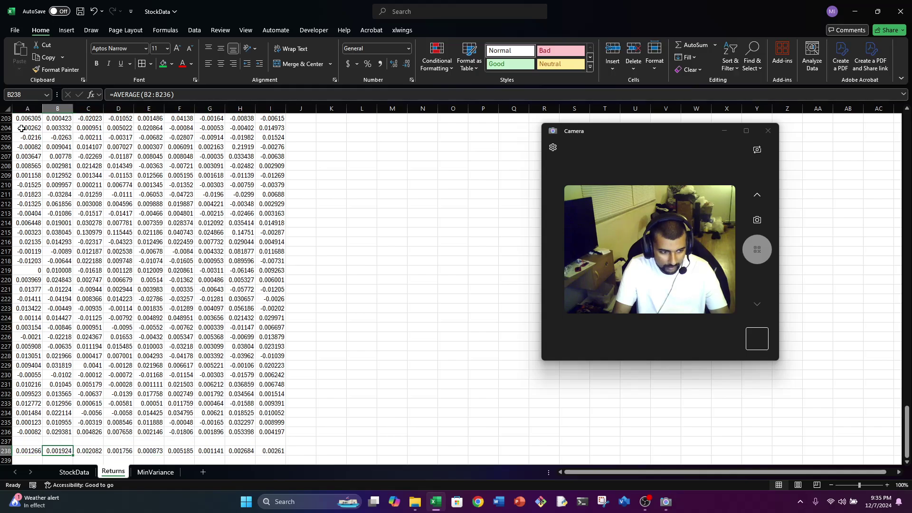
Name the returns range A2:I236, without its headers, as X.
key(Left)
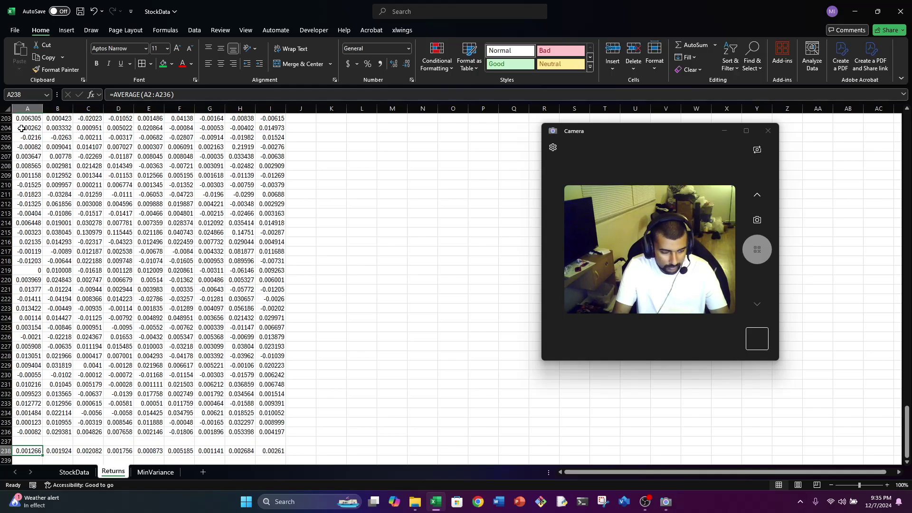
key(Up)
key(Up)
key(ctrl+shift+Right)
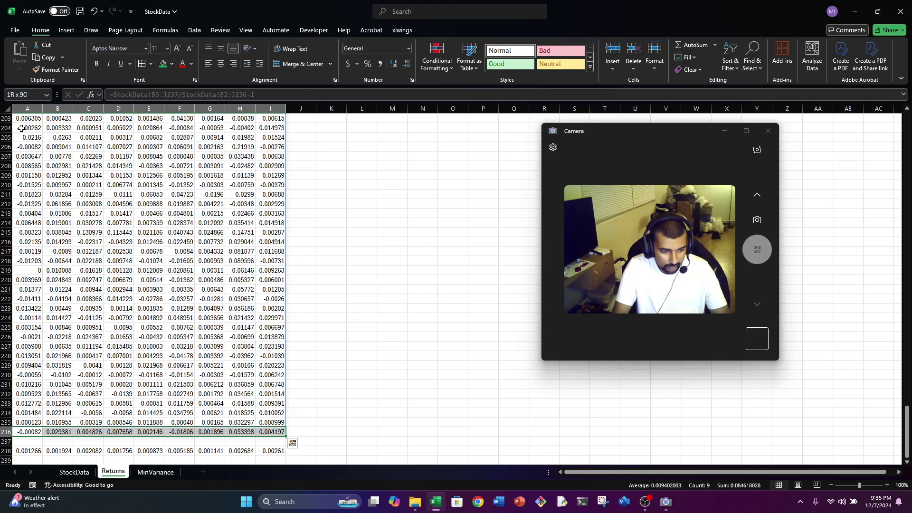
key(ctrl+shift+Up)
key(shift+Down)
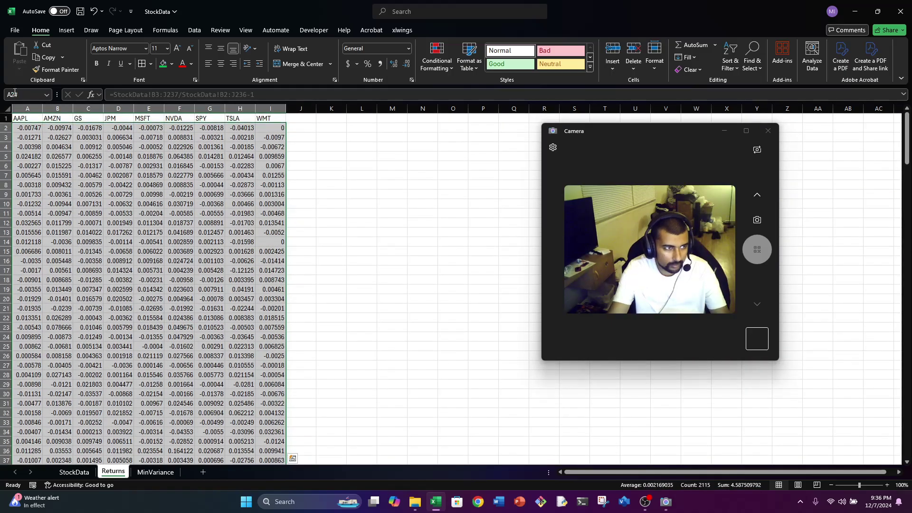
click(17, 95)
text(X)
key(Return)
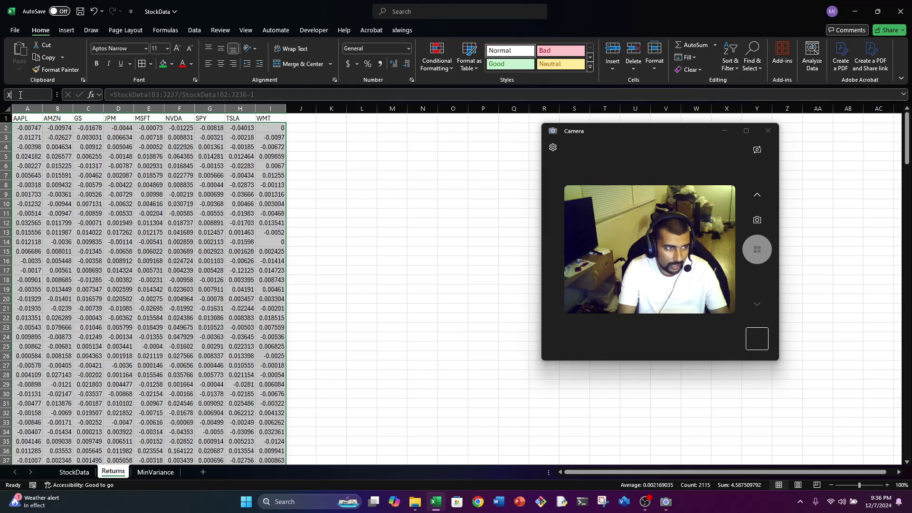
Name the row of average returns in A238:I238 as MU.
scroll(48, 392, down, 20)
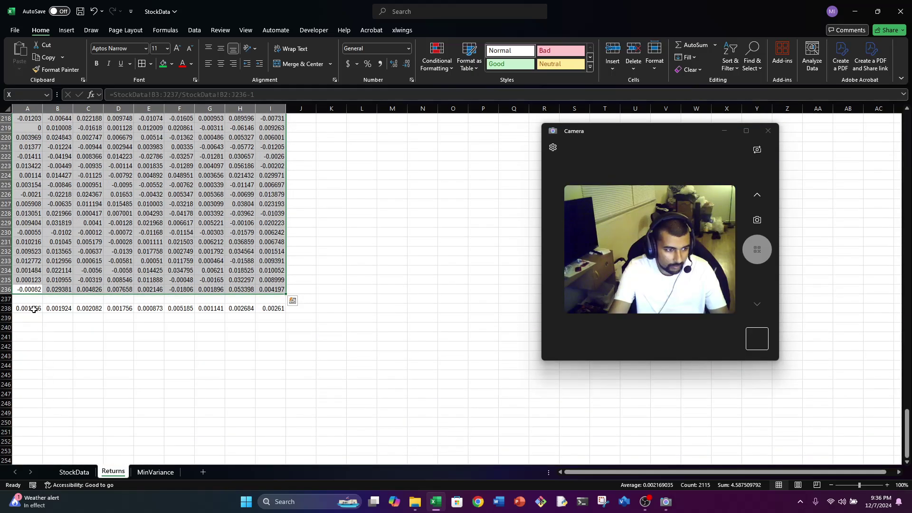
drag(32, 308, 275, 308)
click(37, 93)
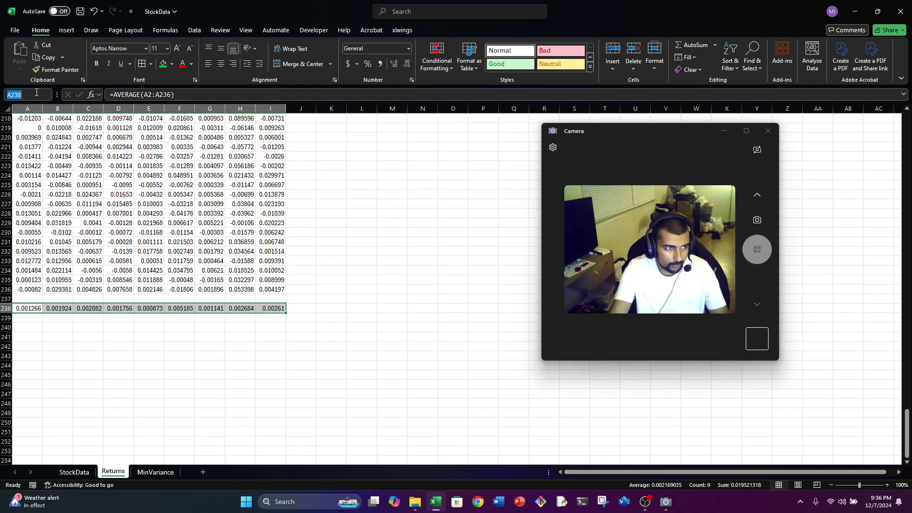
text(MU)
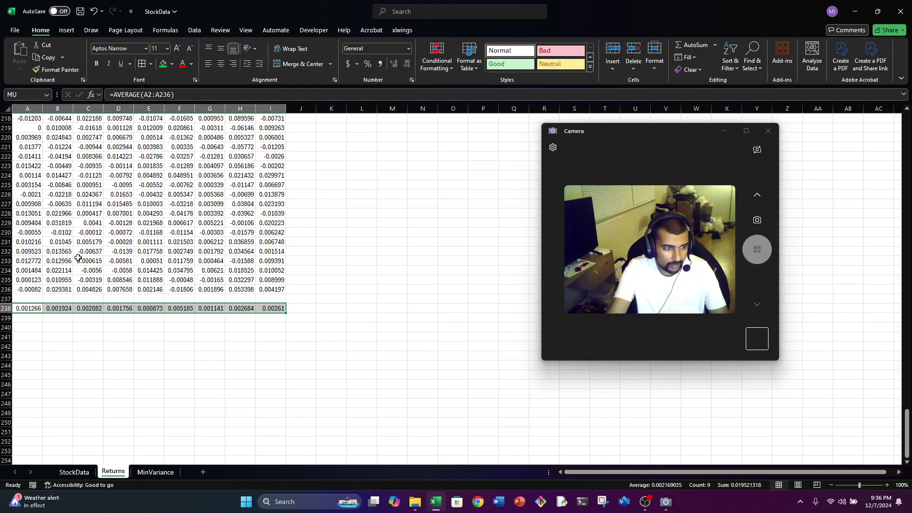
Enter the array formula =MMULT(TRANSPOSE(X-MU),X-MU) across C12:K20 of the MinVariance sheet's covariance matrix.
click(157, 473)
drag(85, 222, 325, 302)
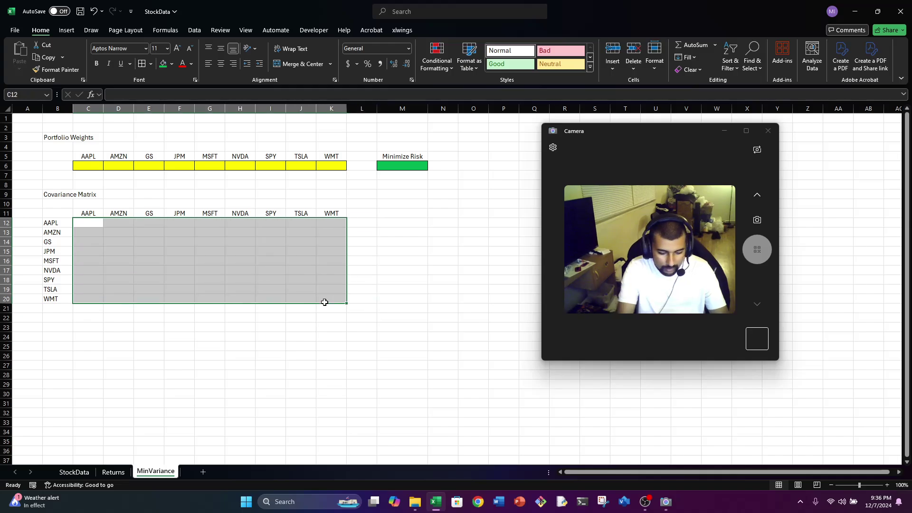
text(=MMULT()
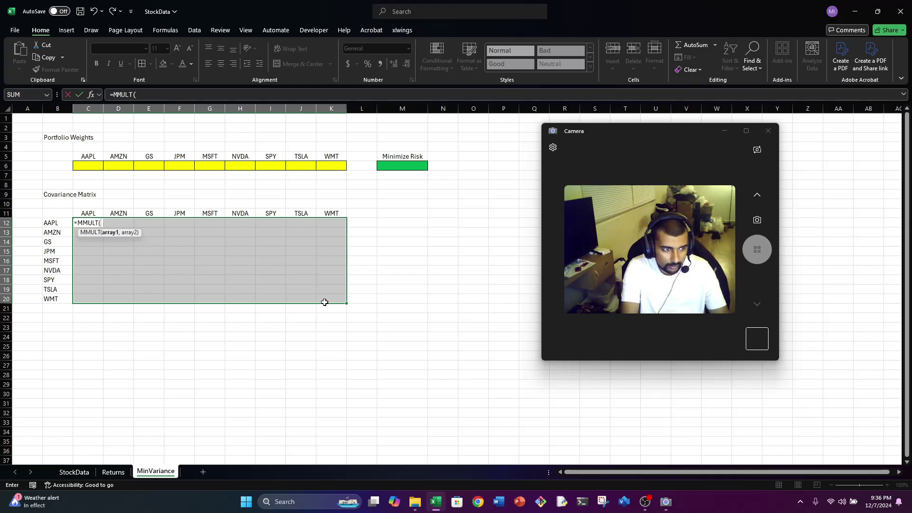
text(TRA)
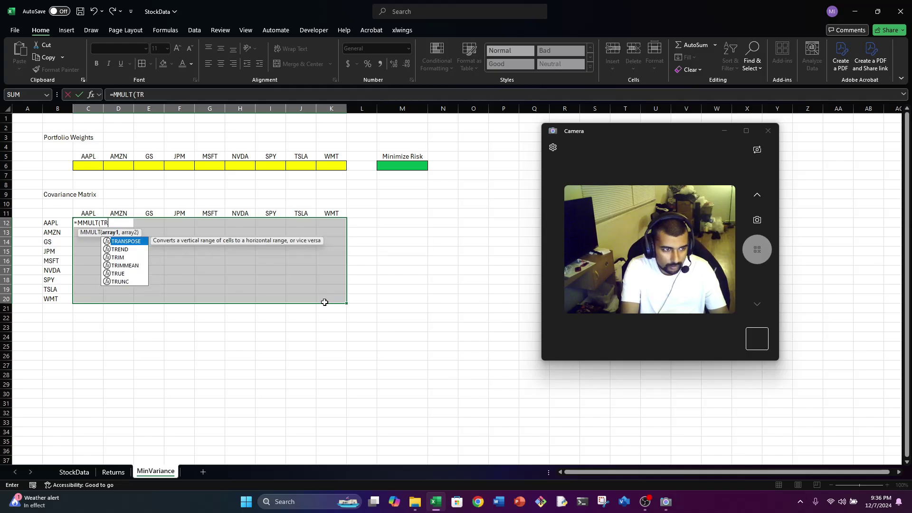
key(BackSpace)
key(BackSpace)
text(RANSPOSE)
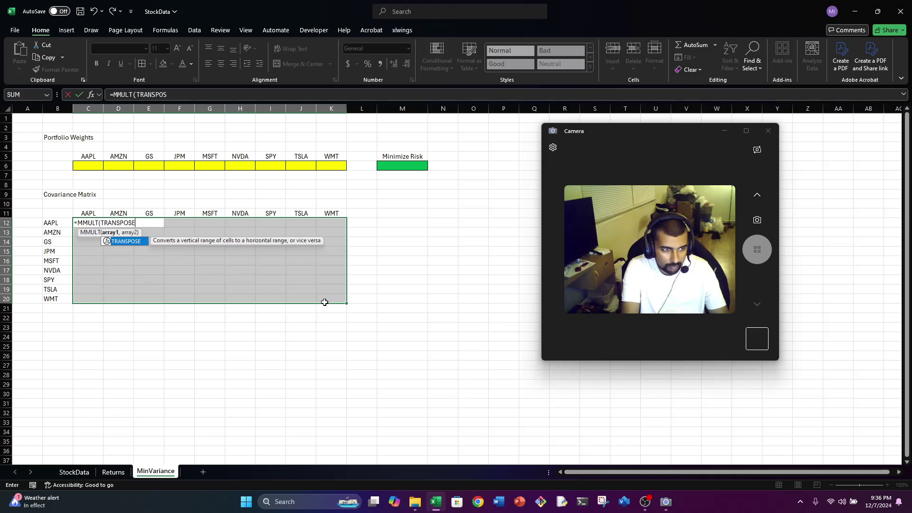
text((X-)
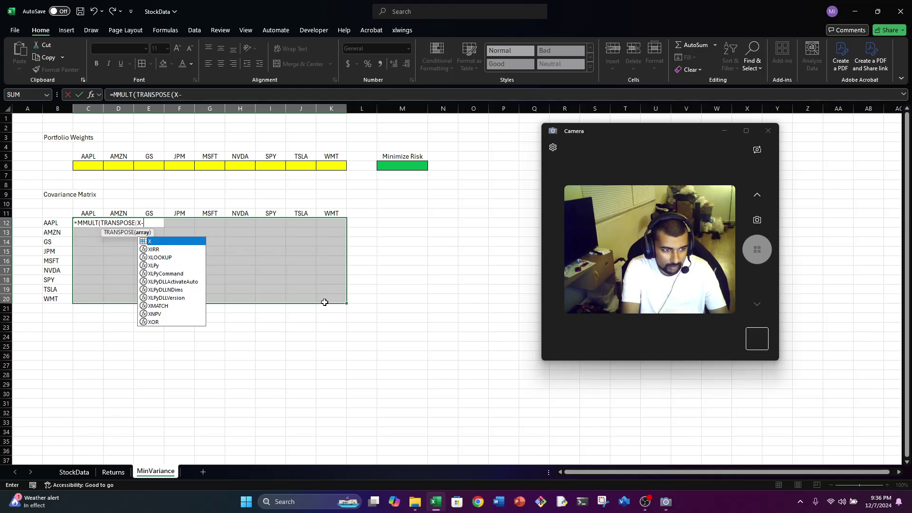
text(MU)
text(),)
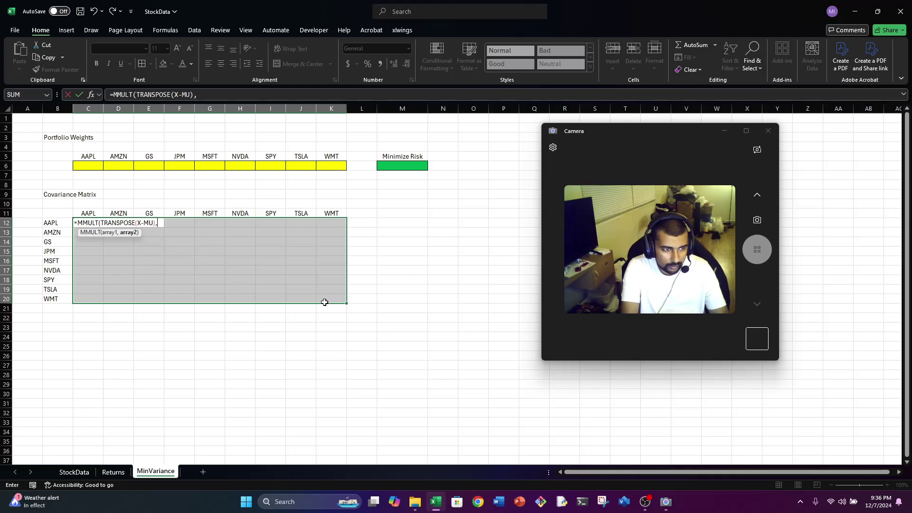
text(X-MU))
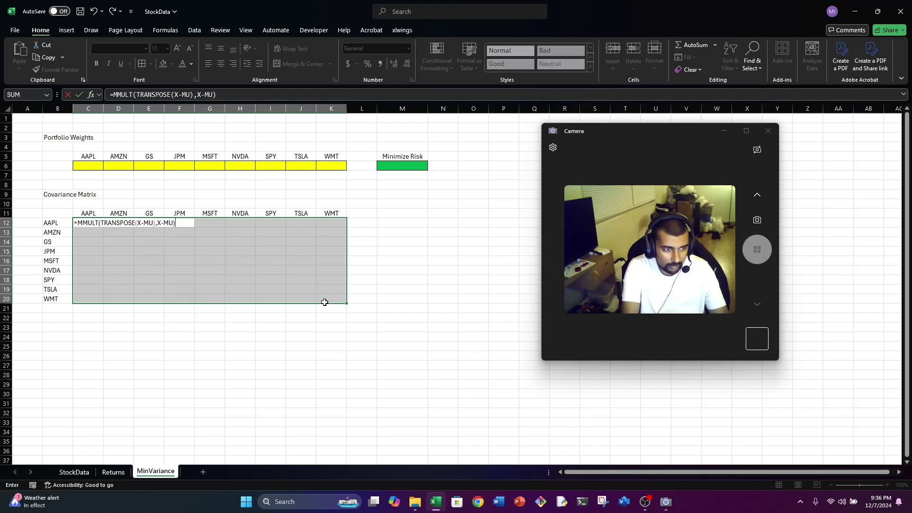
key(ctrl+shift+Return)
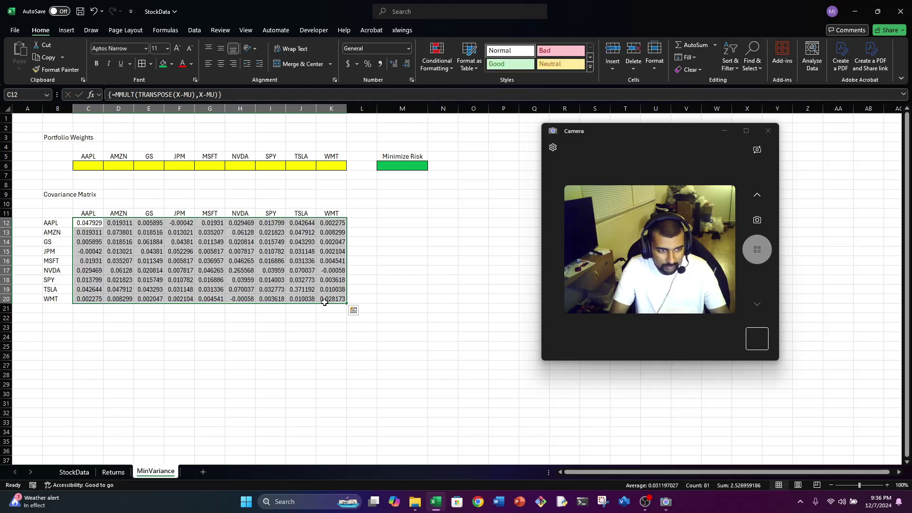
Apply the green-yellow-red colour scale as conditional formatting to the covariance matrix C12:K20.
key(alt)
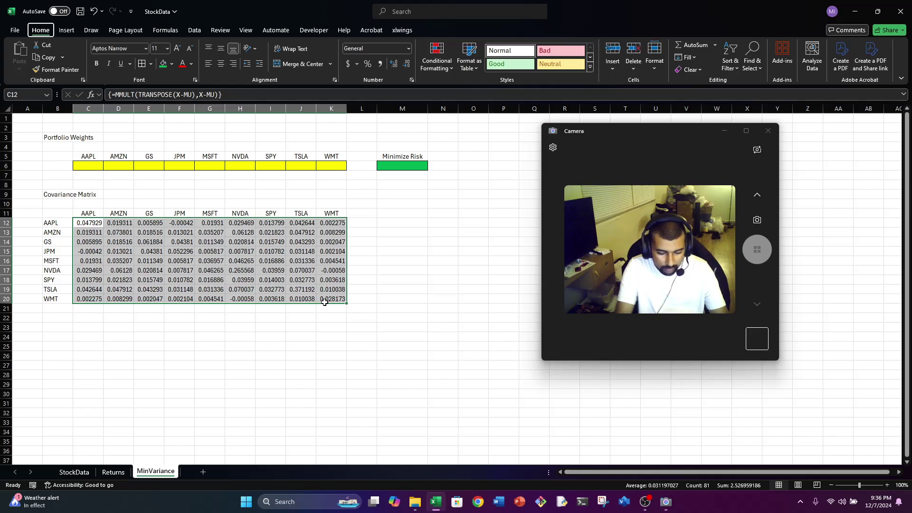
key(h)
key(l)
key(s)
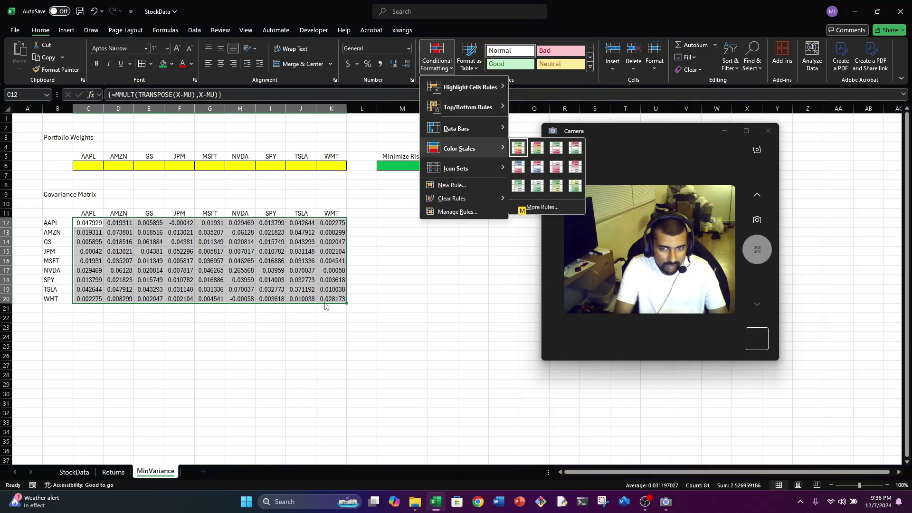
key(Return)
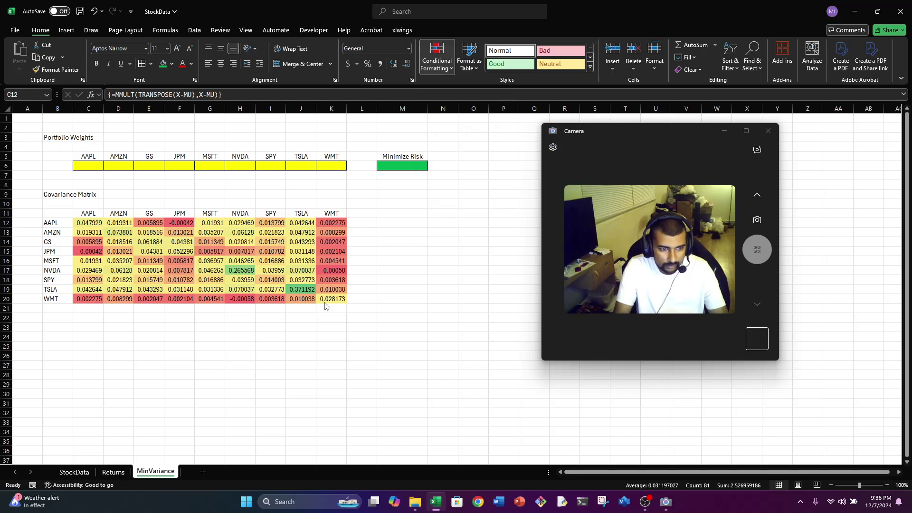
key(Left)
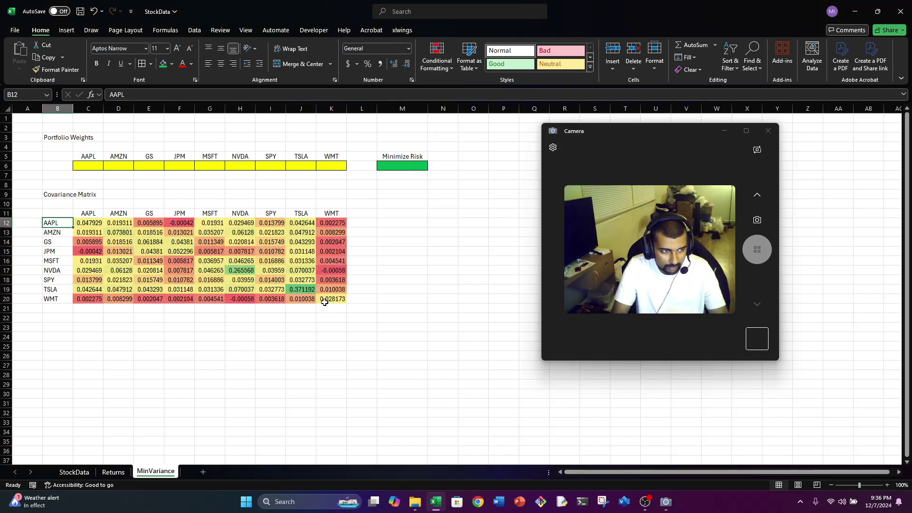
Enter a placeholder weight of 1 for each of the nine tickers in C6:K6.
key(Right)
key(Right)
key(Right)
key(Right)
key(Right)
key(Right)
key(Right)
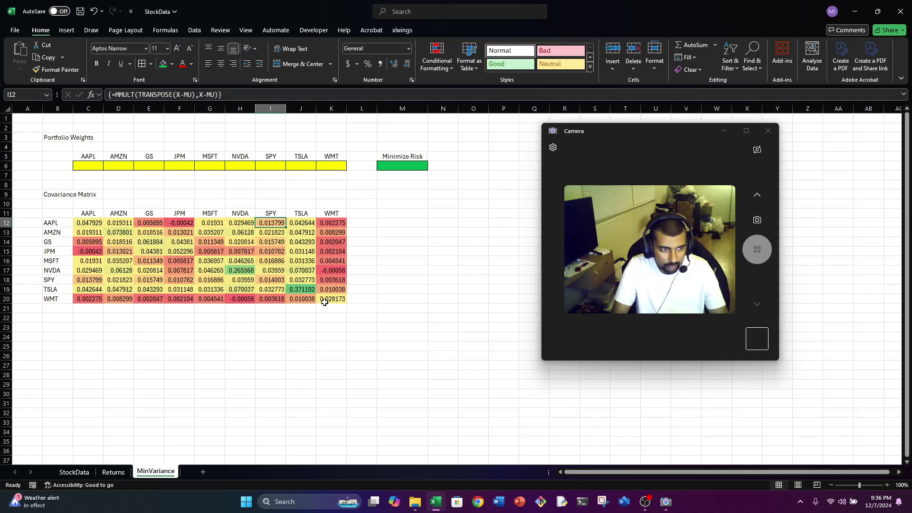
key(Up)
key(Up)
key(Up)
key(Up)
key(Up)
key(Up)
key(Left)
key(Left)
key(Left)
key(Left)
key(Left)
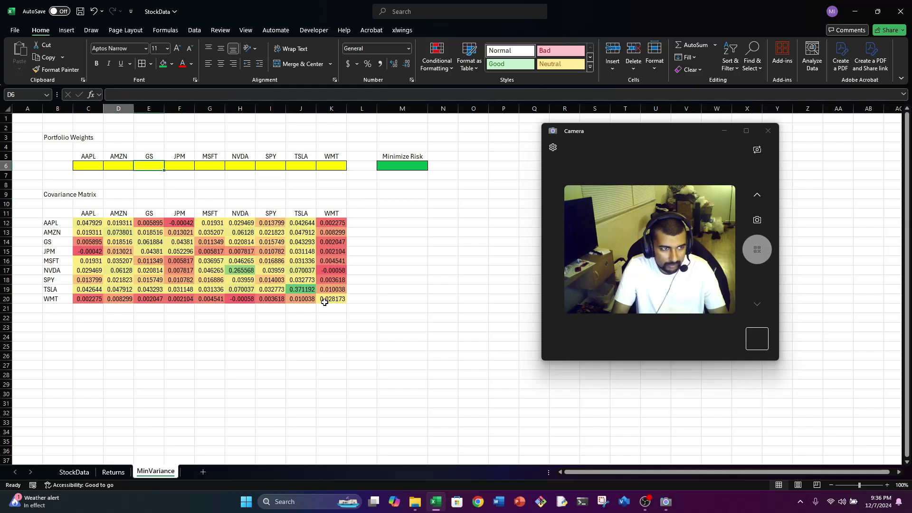
key(Left)
text(1)
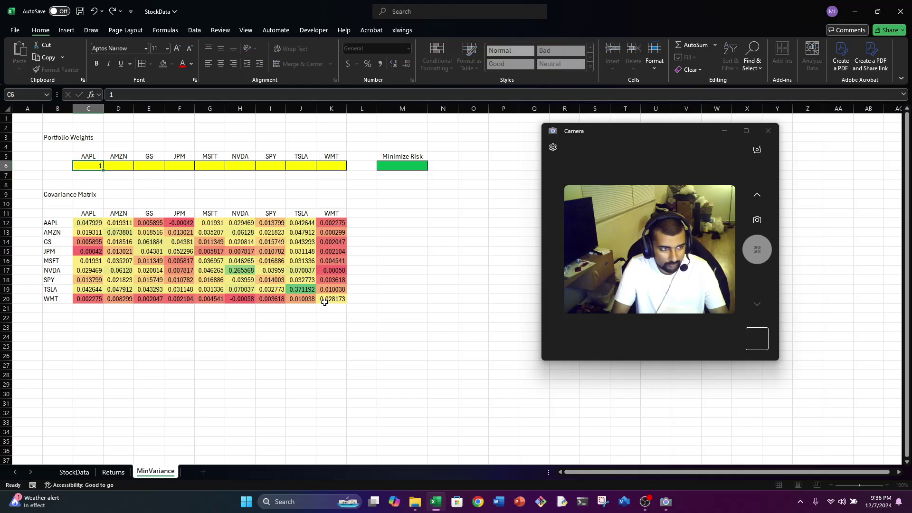
text(	1	1	1	1	1	1	1	1)
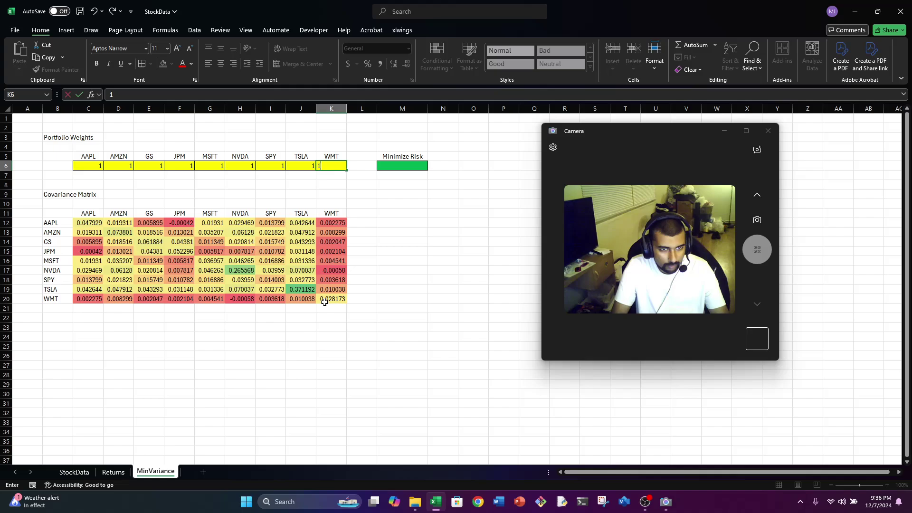
key(Return)
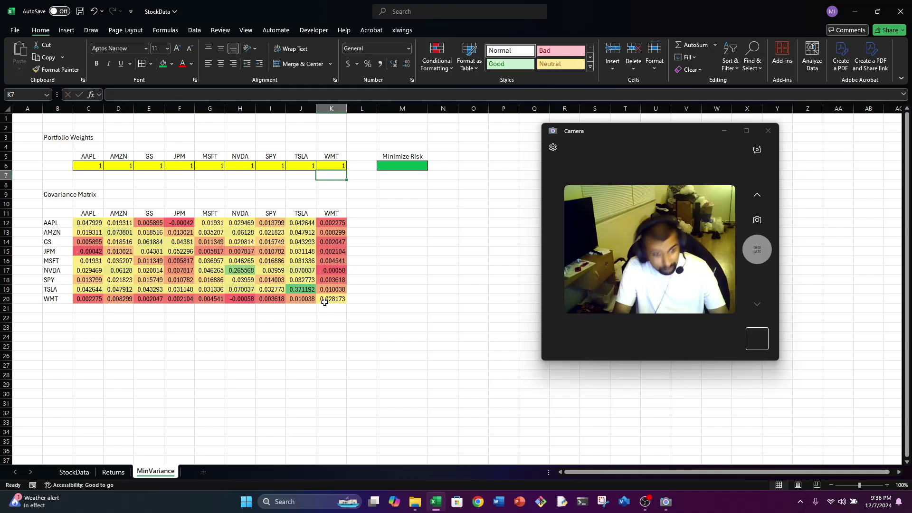
Centre the portfolio weights in C6:K6 horizontally.
key(Up)
key(ctrl+shift+Left)
key(alt+h)
key(a)
key(c)
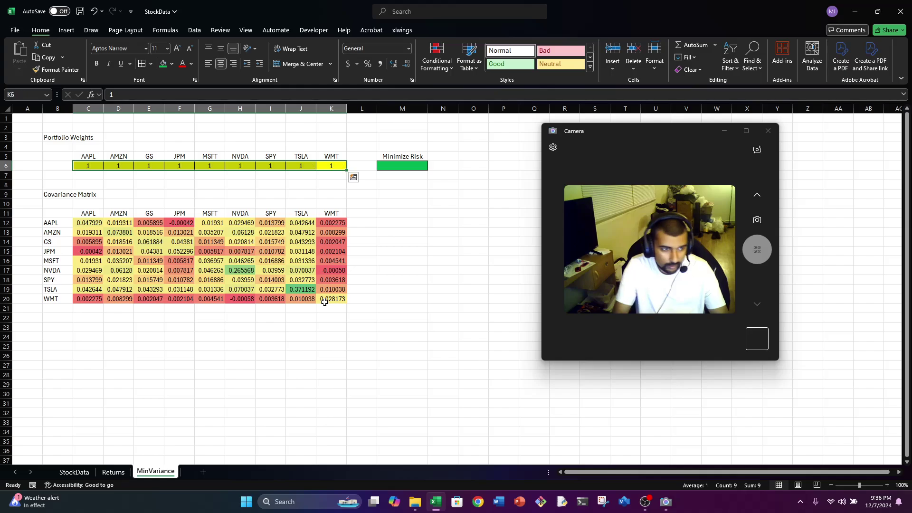
Enter the array formula =MMULT(C6:K6,MMULT(C12:K20,TRANSPOSE(C6:K6))) in M6 under the Minimize Risk heading.
key(Right)
key(Right)
text(=)
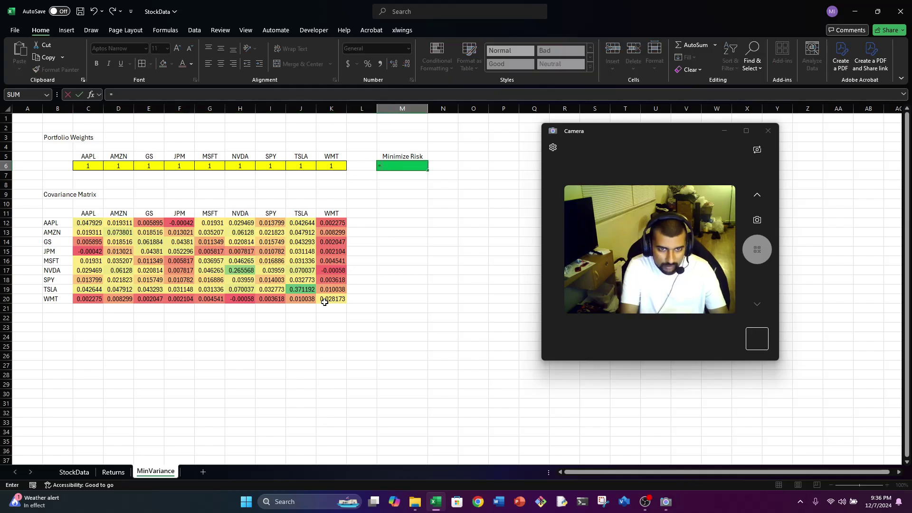
text(MMULT()
key(Left)
key(Left)
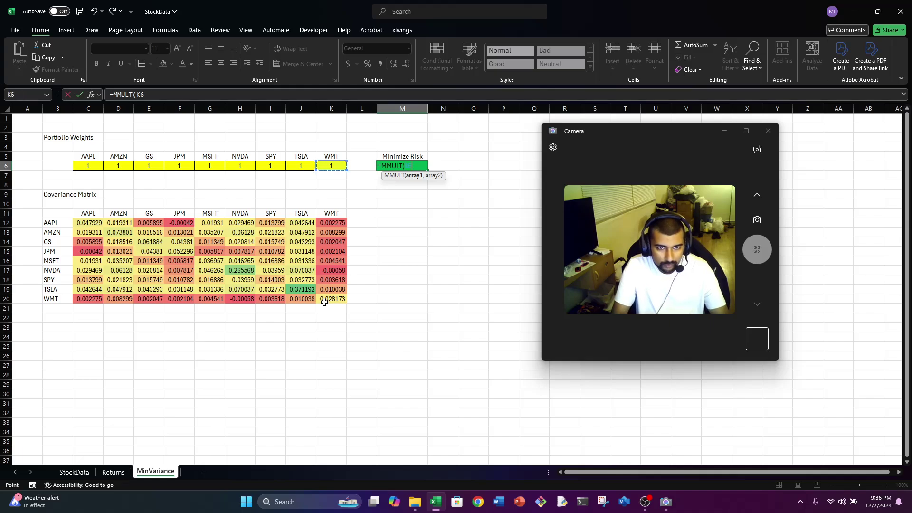
key(ctrl+shift+Left)
text(,)
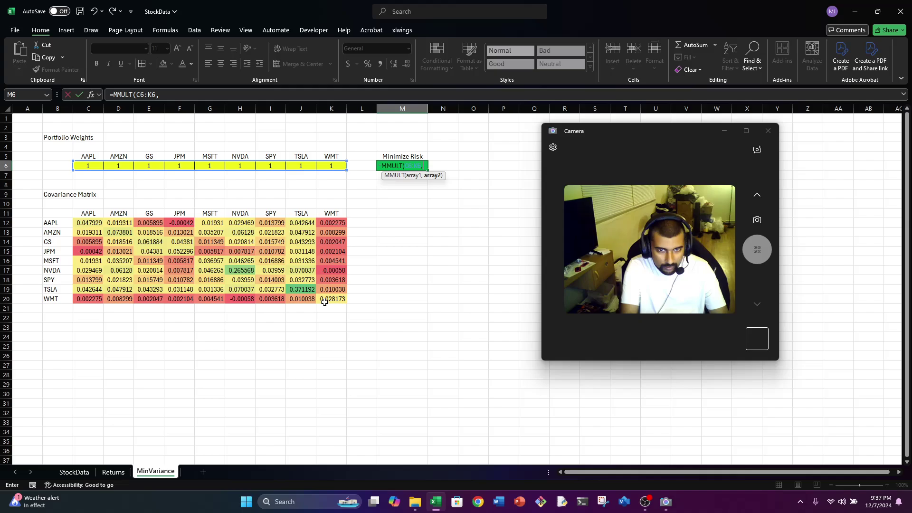
text(MMULT)
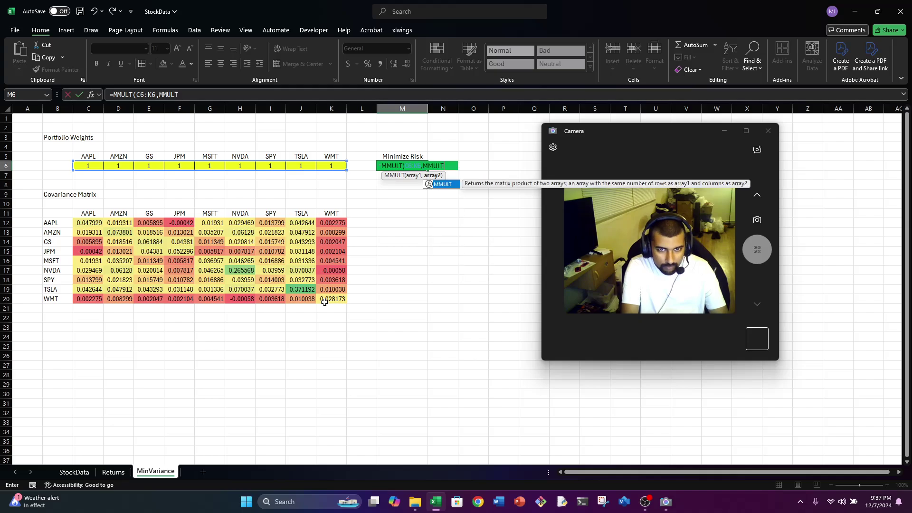
text(()
key(Down)
key(Down)
key(Down)
key(Down)
key(Down)
key(Left)
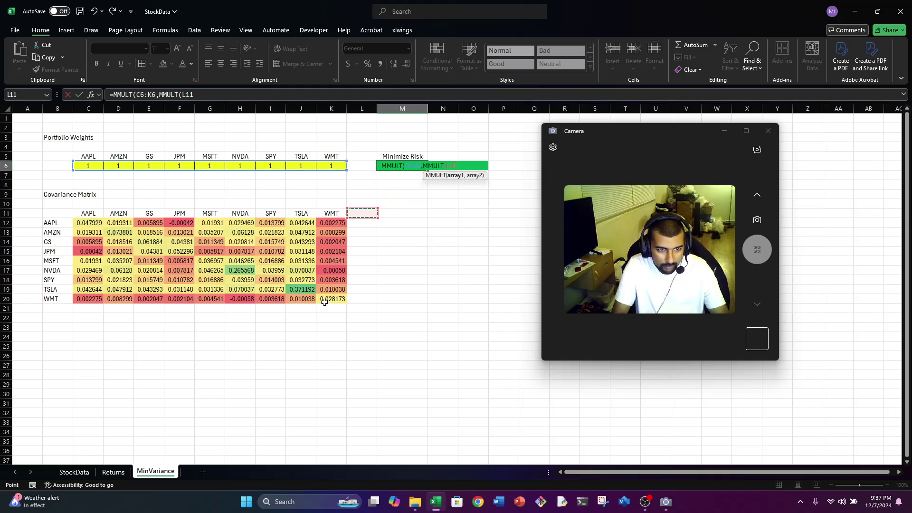
key(Down)
key(Left)
key(ctrl+shift+Down)
key(ctrl+shift+Left)
key(shift+Right)
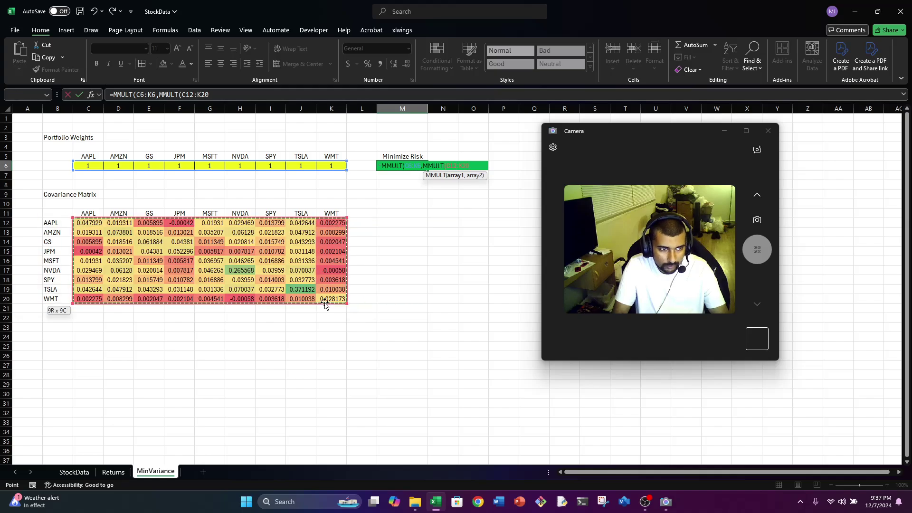
text(,TRANSP)
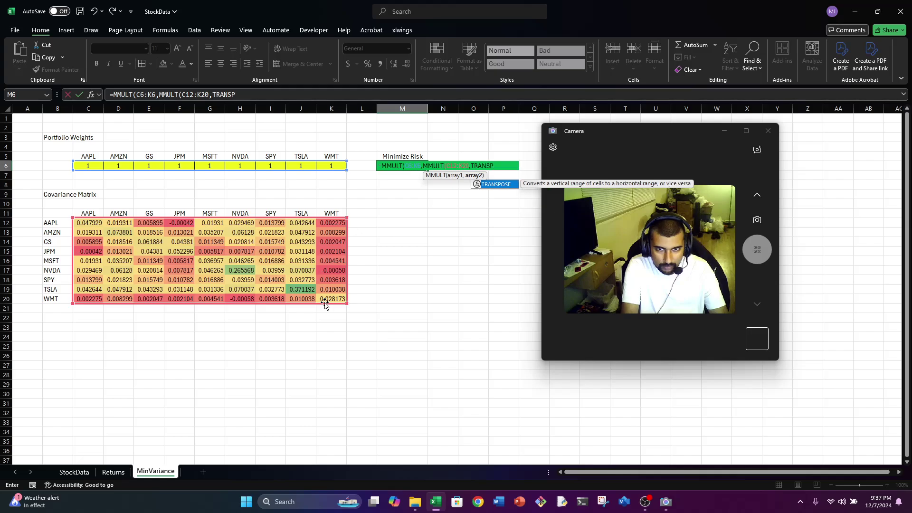
key(Tab)
key(Left)
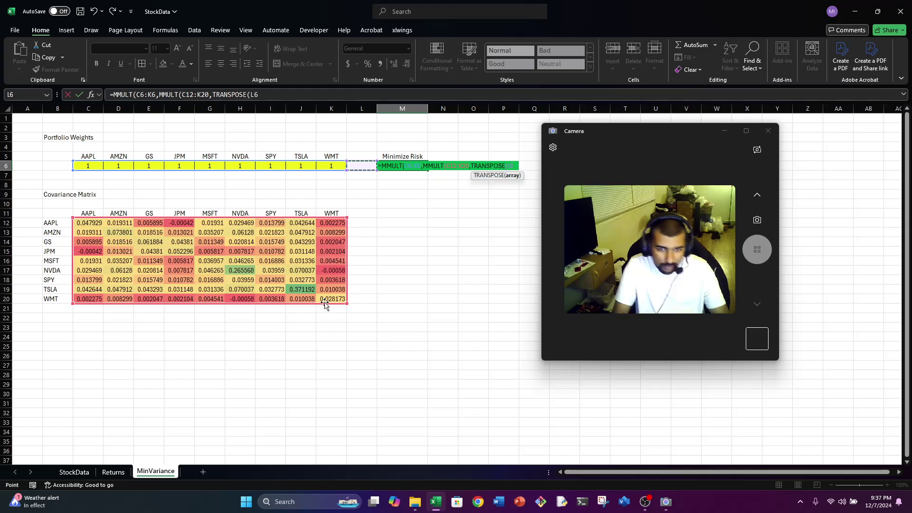
key(Left)
key(ctrl+shift+Left)
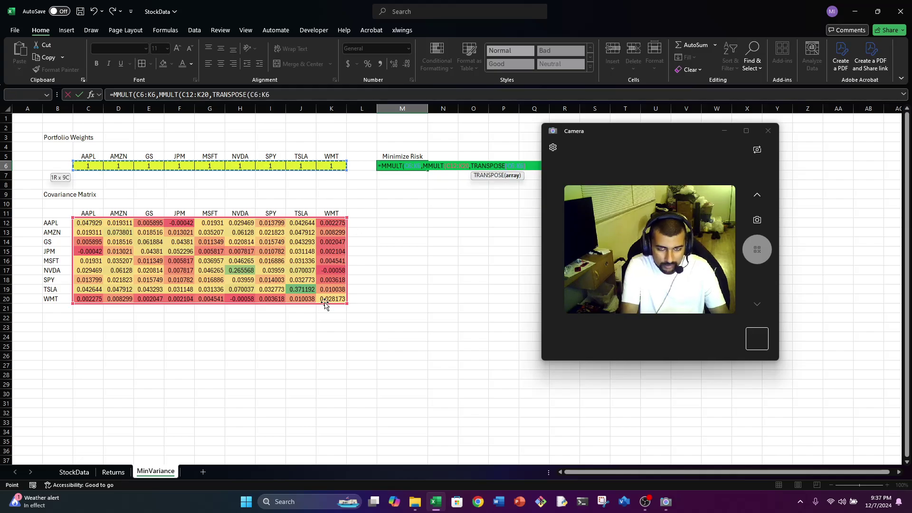
text()))
key(ctrl+shift+Return)
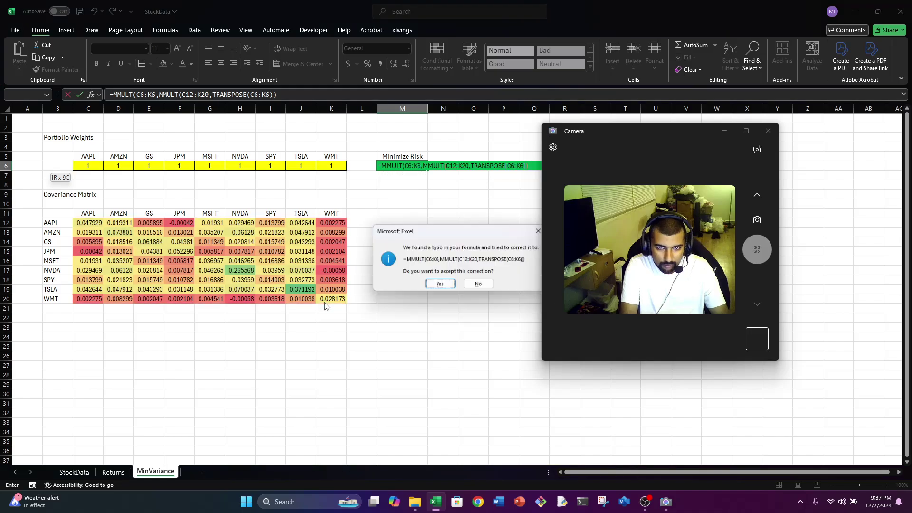
key(Return)
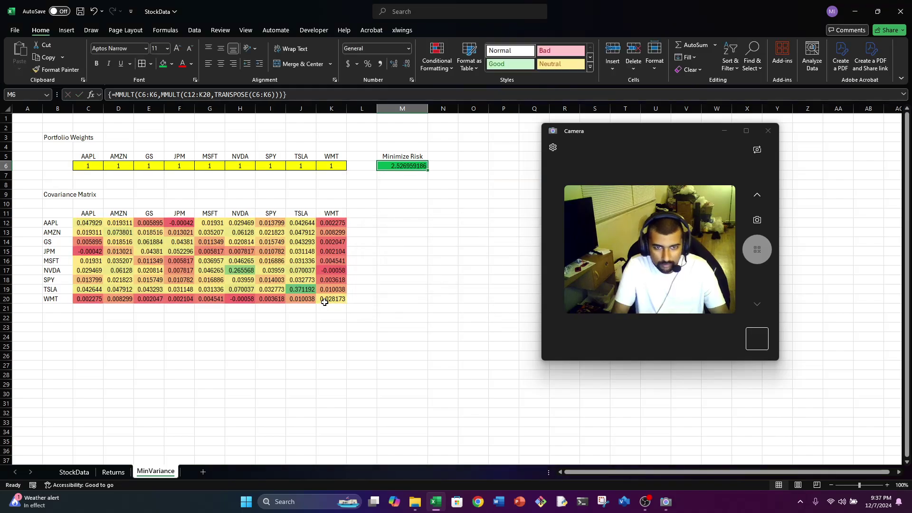
Centre the portfolio risk value in M6 and format it as a percentage.
key(alt+h)
key(a)
key(c)
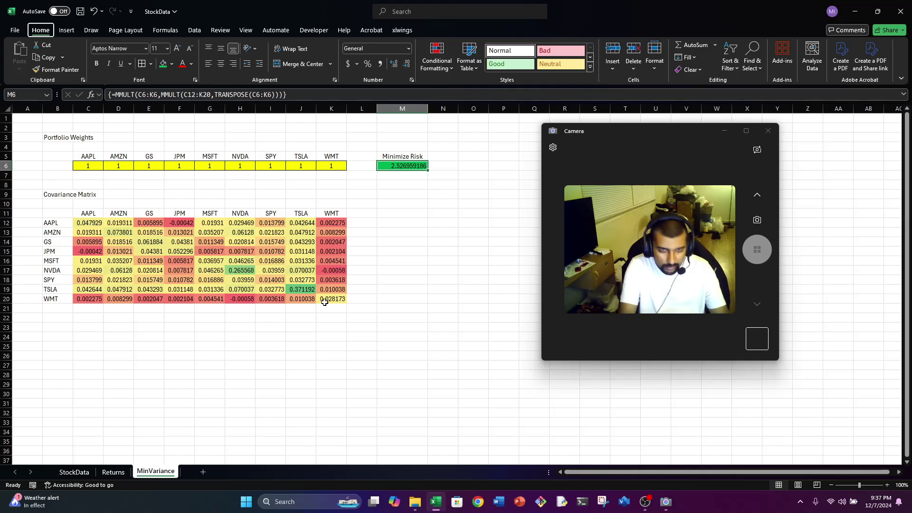
key(ctrl+shift+5)
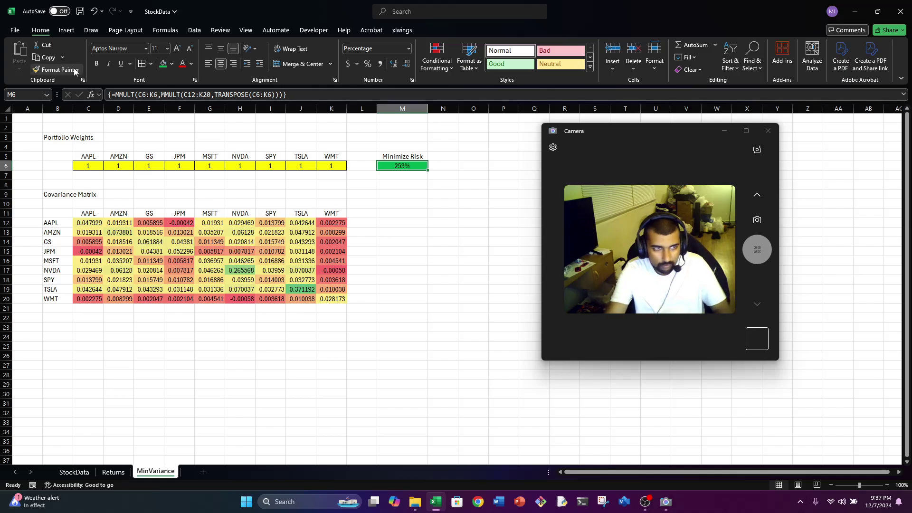
Give the Minimize Risk cell M6 a white font and a dark blue fill.
click(191, 65)
click(182, 125)
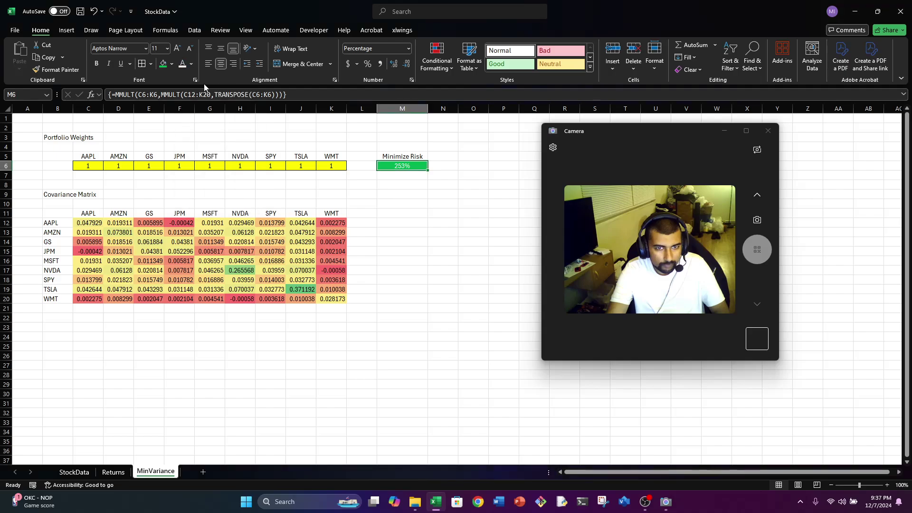
click(171, 63)
click(184, 142)
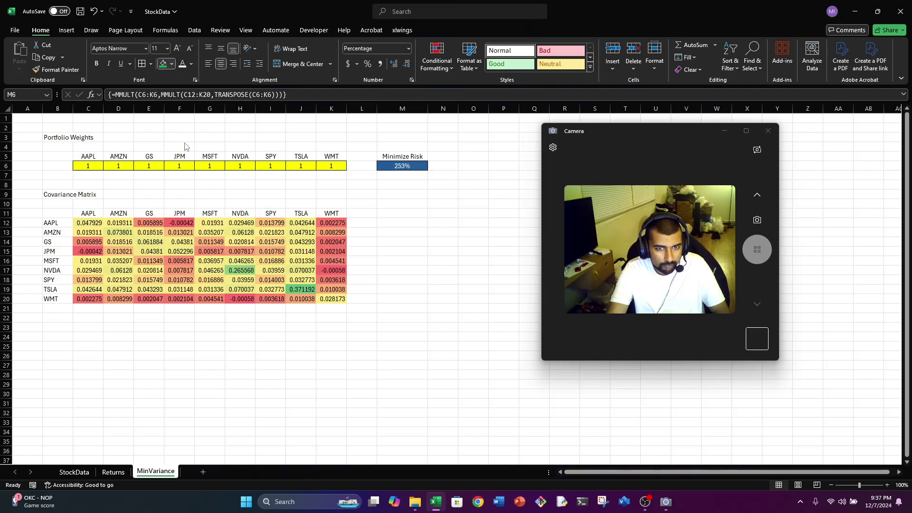
click(386, 257)
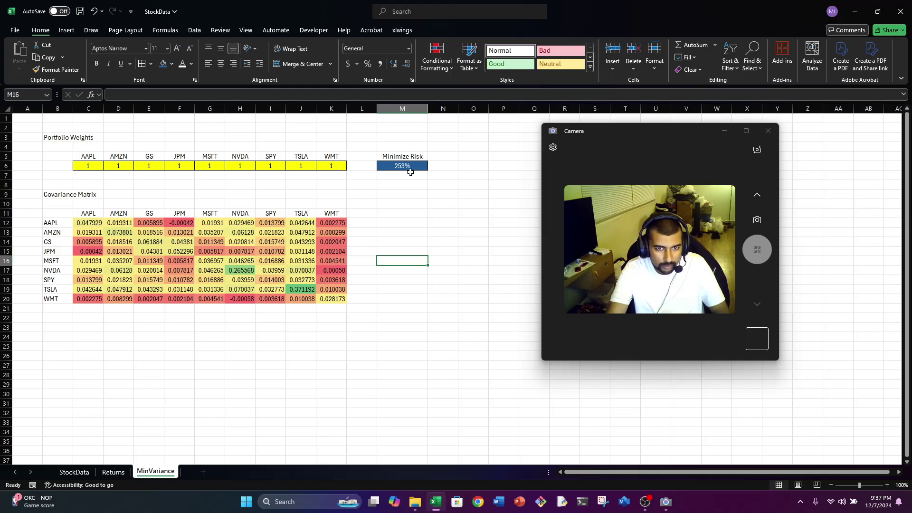
Show the percentage in the Minimize Risk cell M6 with three decimal places.
click(420, 164)
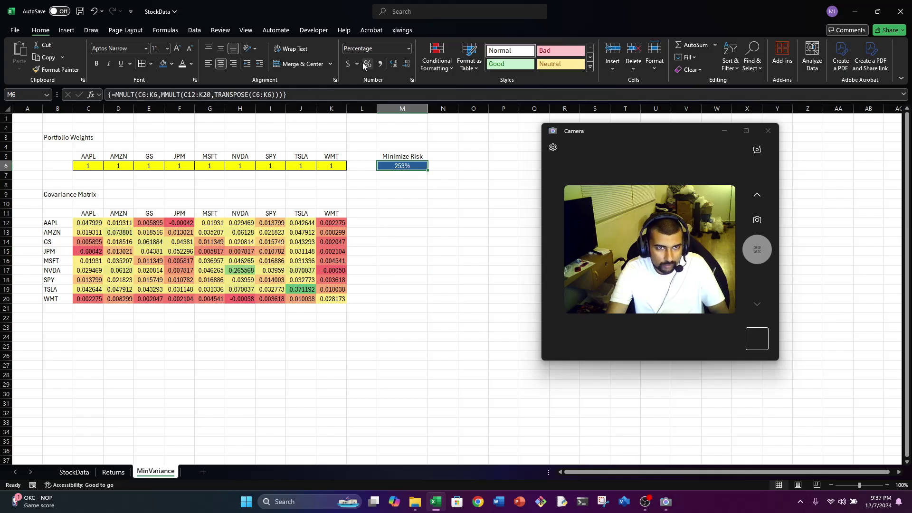
click(394, 64)
click(393, 64)
click(393, 64)
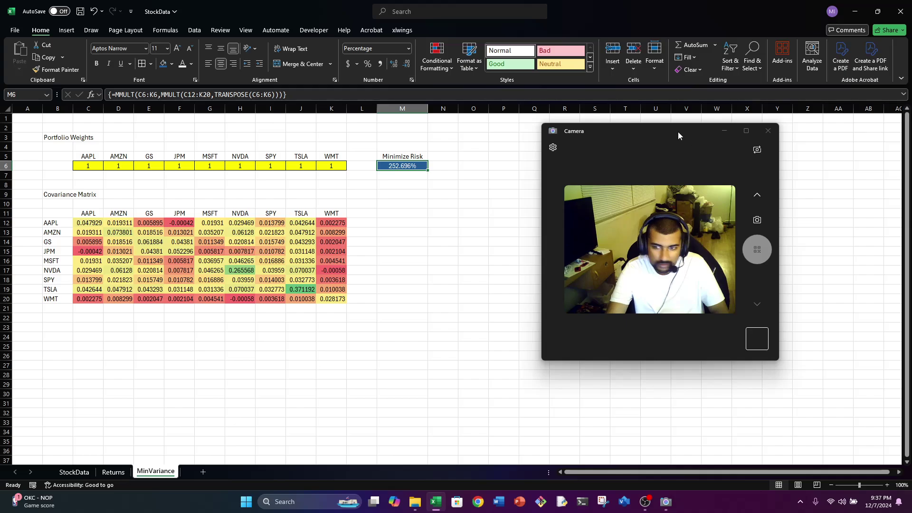
drag(677, 132, 770, 136)
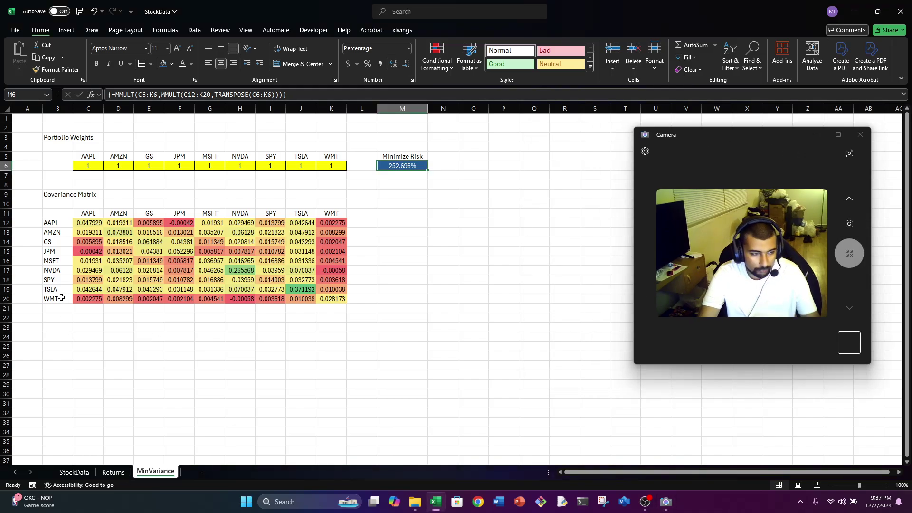
Enter the heading Constraints in B23 below the covariance matrix.
click(49, 326)
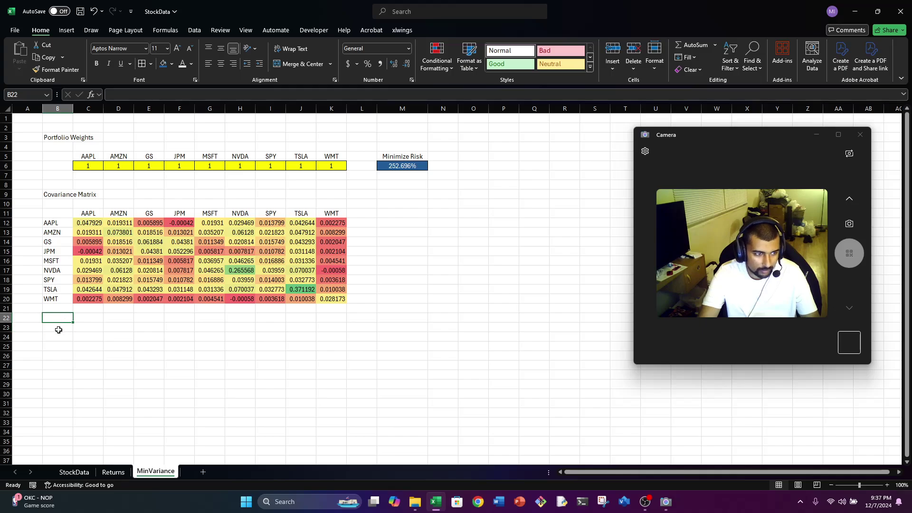
text(Cons)
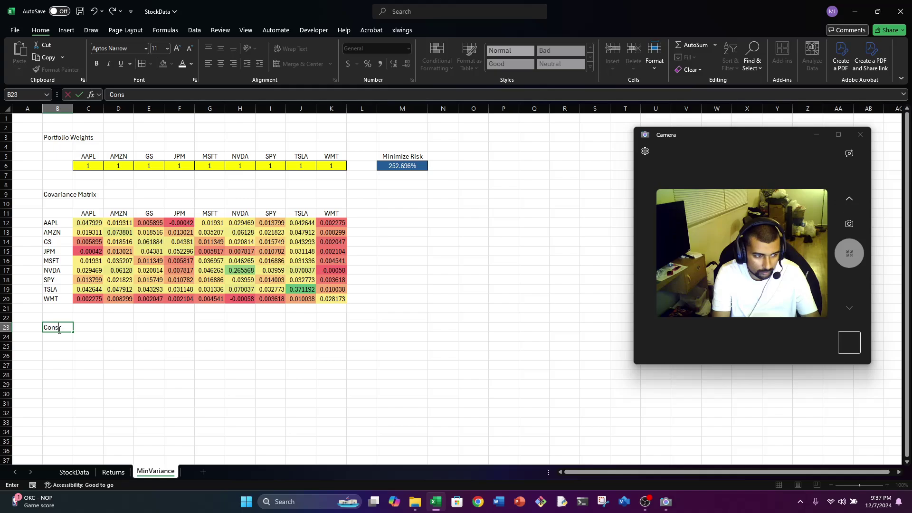
text(traints)
key(Return)
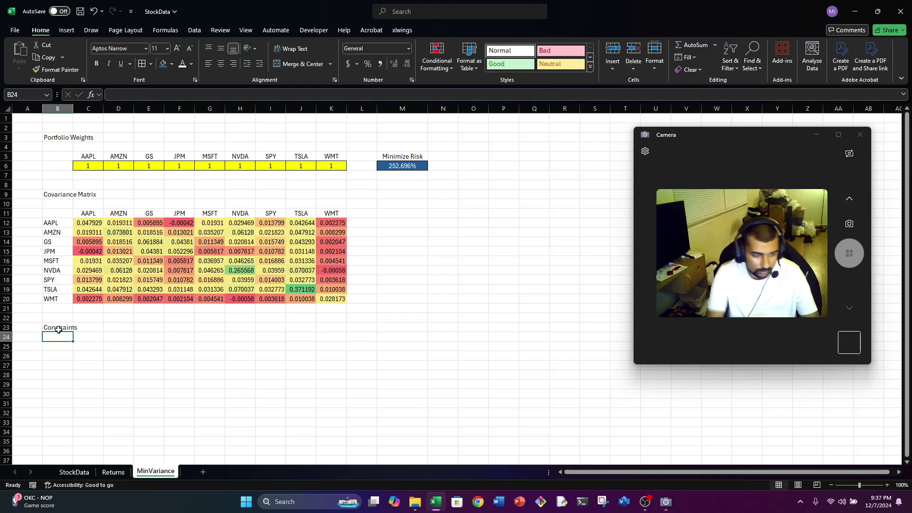
Label the first constraint row A in B24 and enter a coefficient of 1 in each cell of C24:K24.
text(A)
key(Tab)
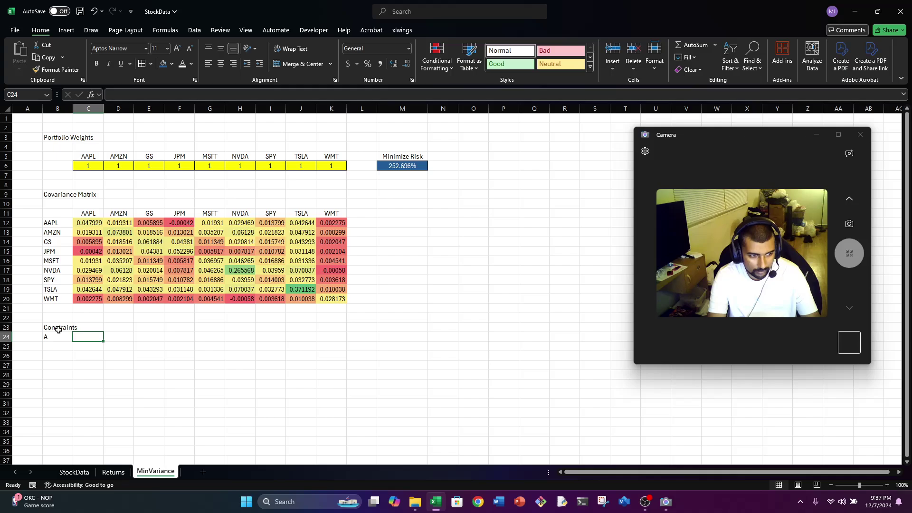
text(1)
key(Tab)
text(1)
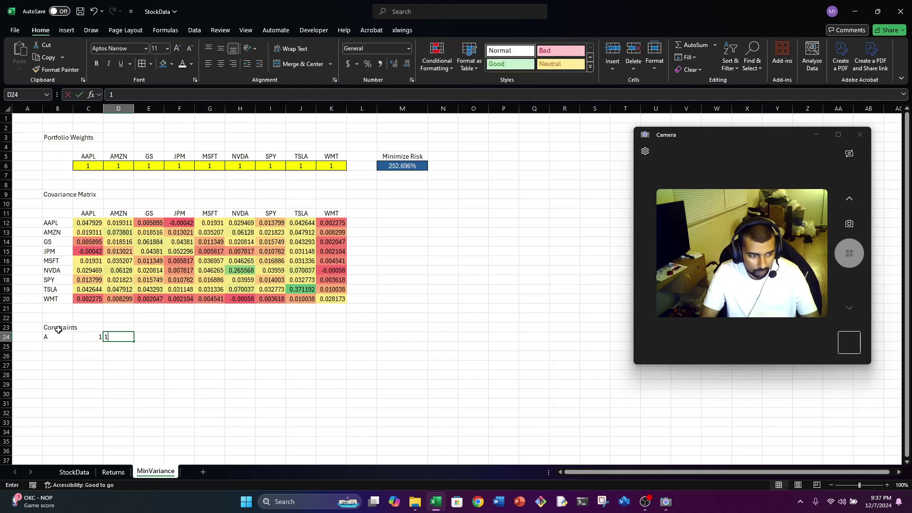
key(Tab)
text(1)
key(Tab)
text(1	1)
key(Tab)
text(1)
key(Tab)
text(1)
key(Tab)
text(1)
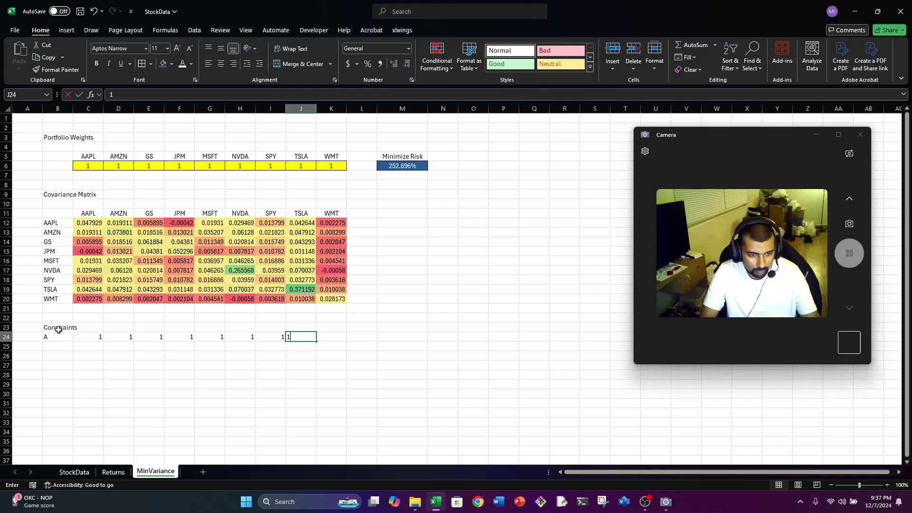
key(Tab)
text(1)
key(Tab)
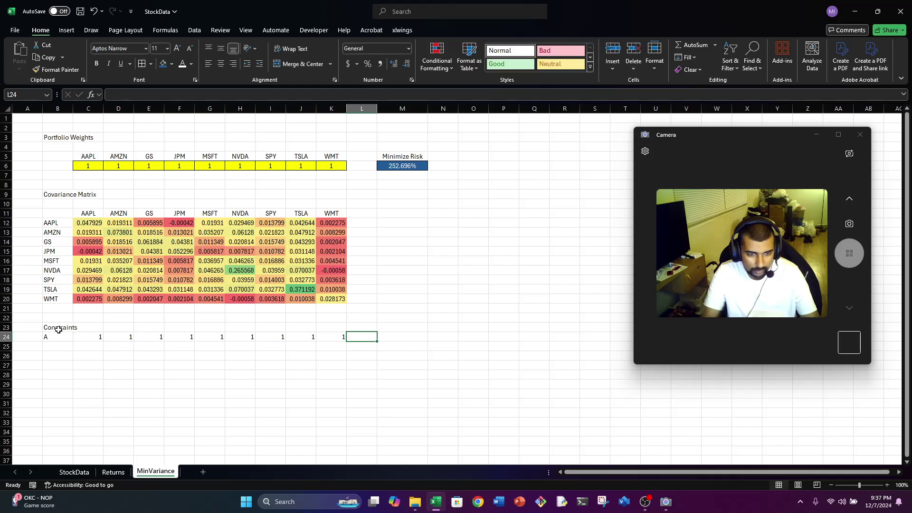
Set the width of column B to 14 so the Constraints heading fits.
key(Up)
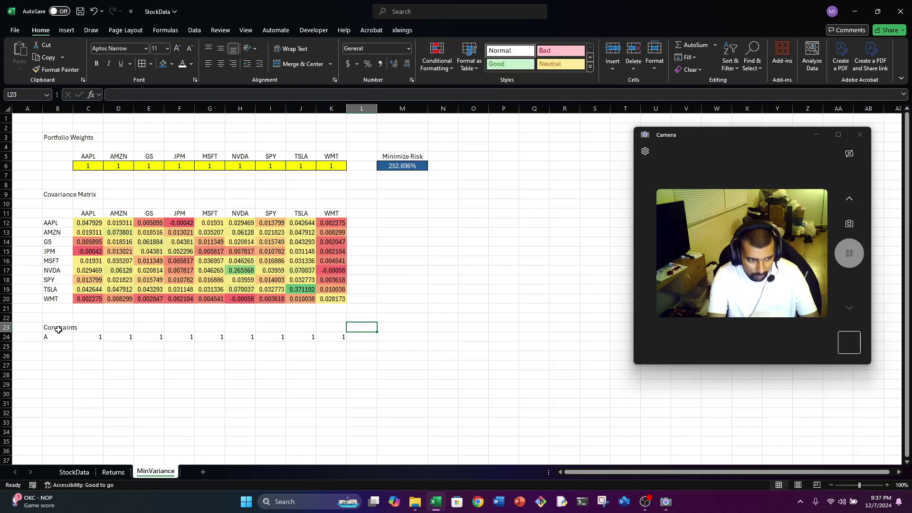
key(Left)
key(Left)
click(59, 330)
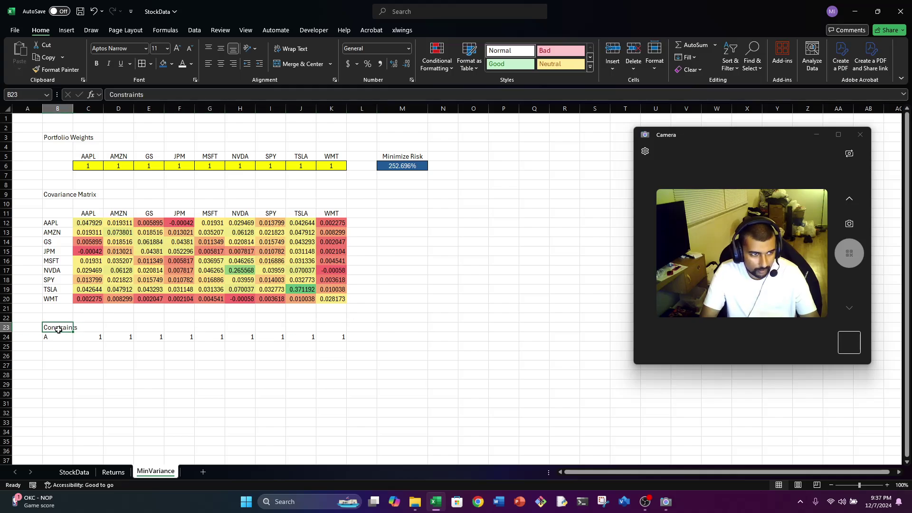
key(alt)
key(h)
text(ow)
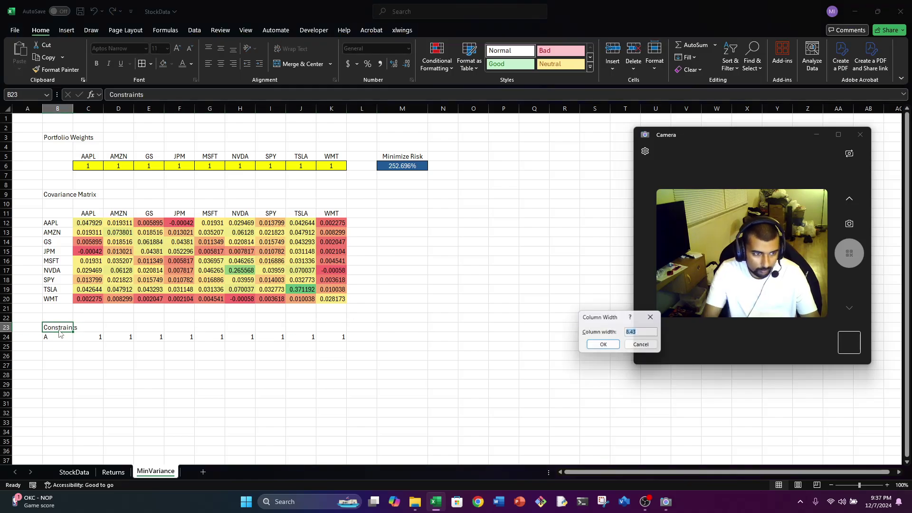
text(14)
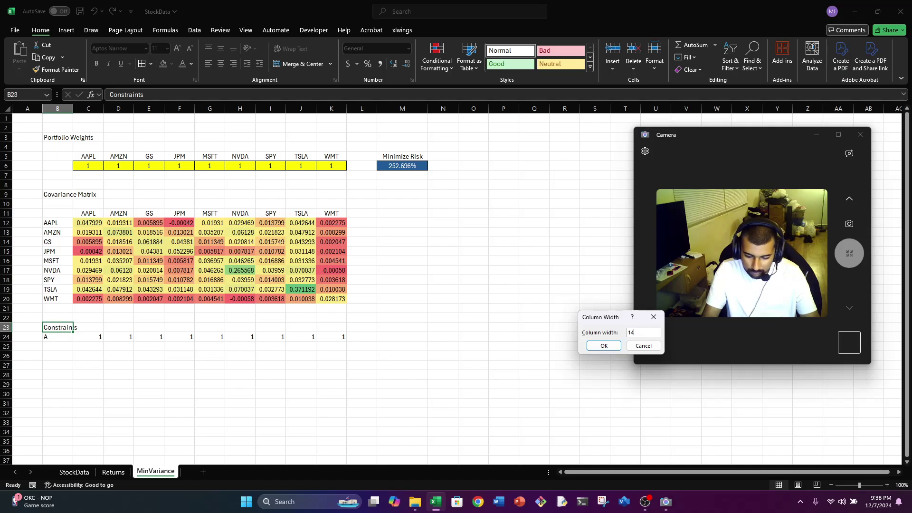
key(Return)
key(Return)
key(Return)
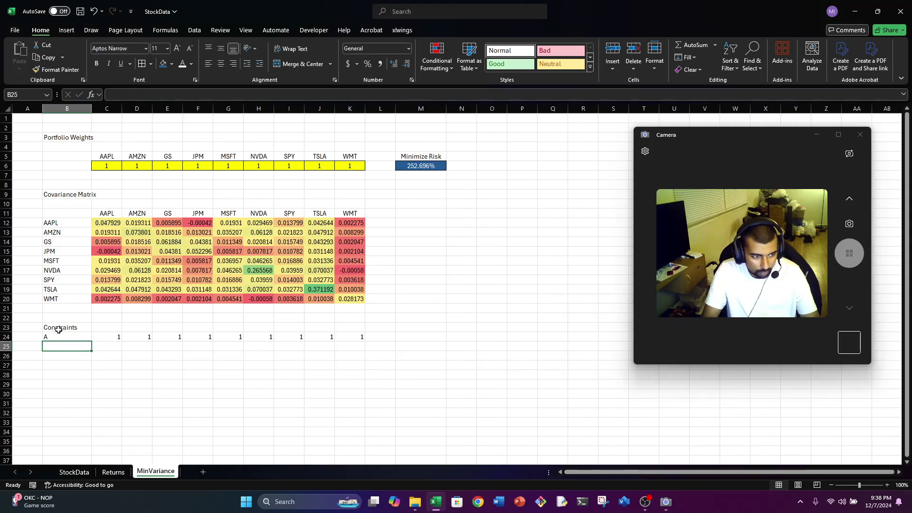
Write a SUMPRODUCT formula in L24 that multiplies the portfolio weights C6:K6 by the constraint coefficients C24:K24.
key(Up)
key(Right)
key(Right)
key(Right)
key(Right)
key(Right)
key(Right)
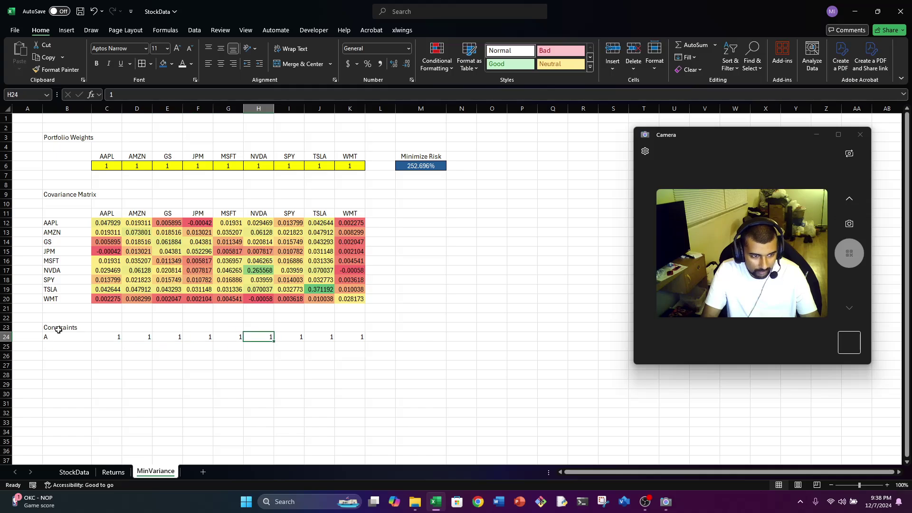
key(Right)
key(Right)
key(Right)
key(Right)
key(Right)
key(Left)
text(=SUMPR)
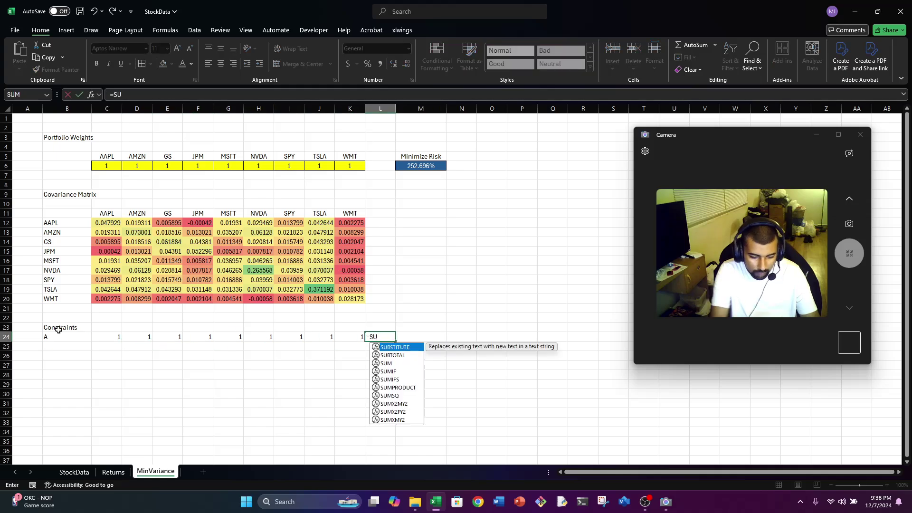
key(Tab)
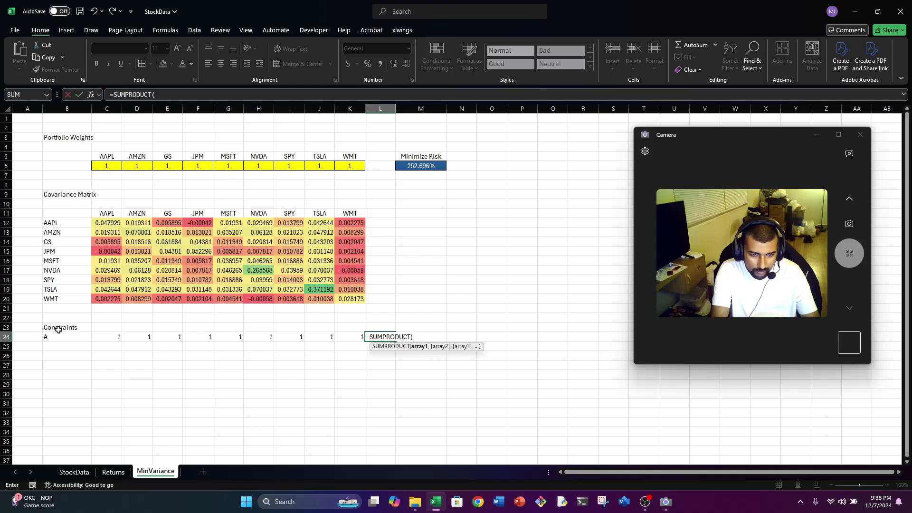
drag(95, 166, 350, 165)
text(,)
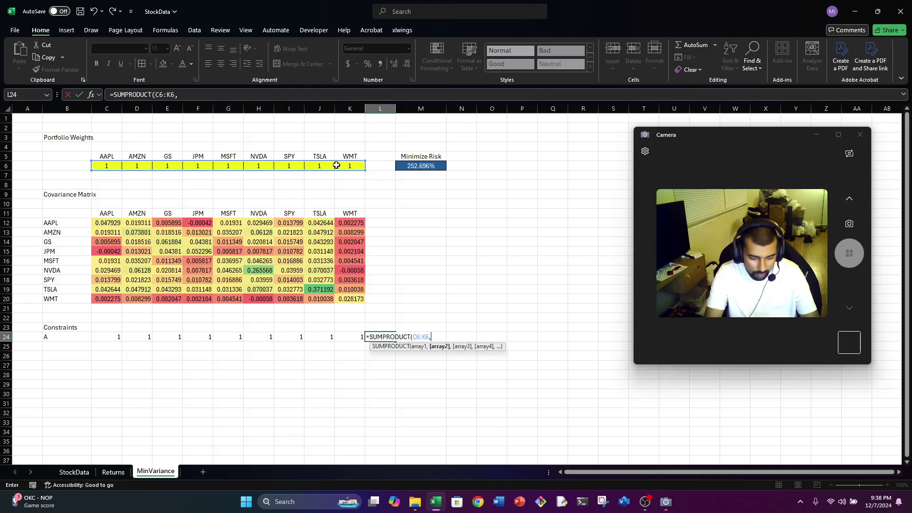
drag(119, 338, 340, 334)
text())
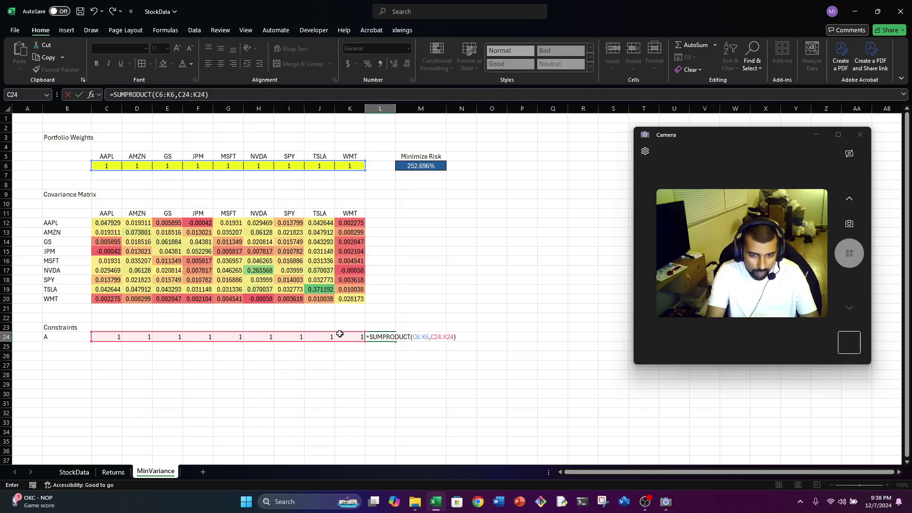
Make the weights reference in the L24 formula absolute as $C$6:$K$6 and commit the formula.
click(427, 337)
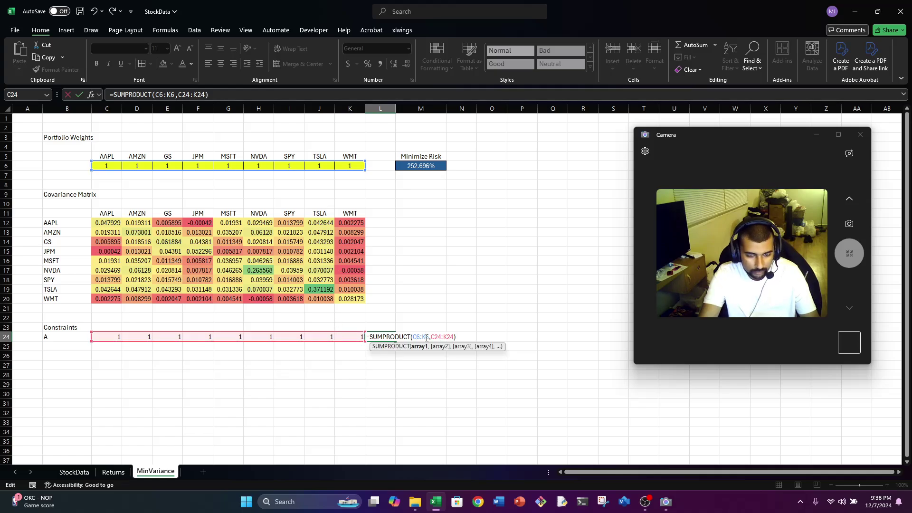
key(F4)
click(413, 337)
key(F4)
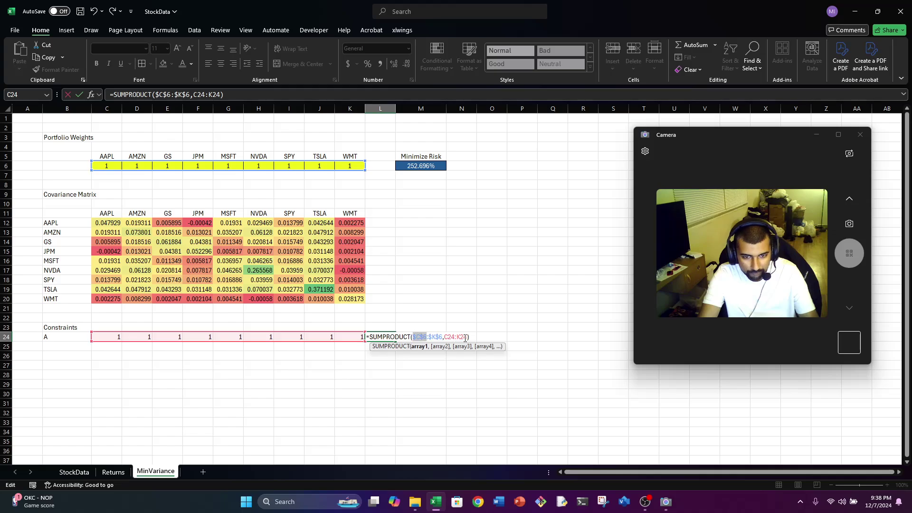
click(474, 338)
key(Return)
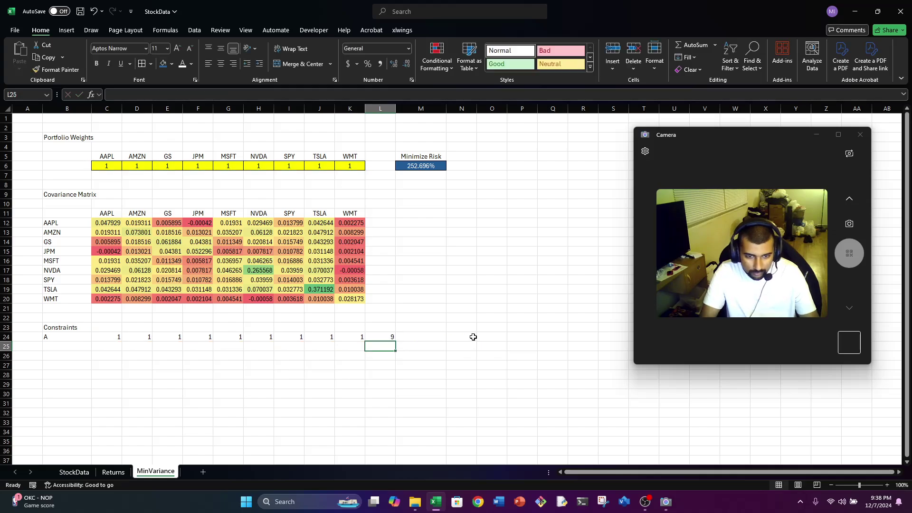
Link C23 to the AAPL header of the covariance matrix with the formula =C11.
key(Up)
key(Up)
key(Left)
key(Left)
key(Left)
key(Left)
key(Left)
key(Left)
key(Left)
key(Left)
key(Left)
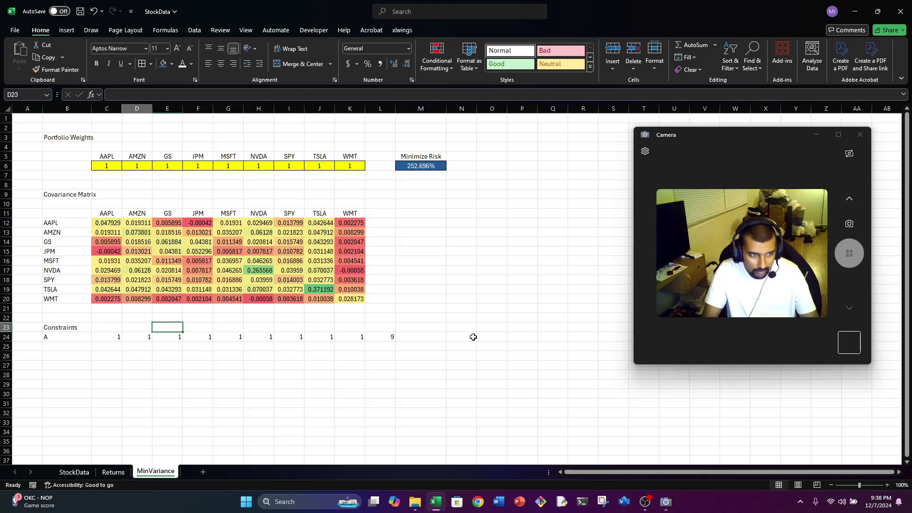
text(=)
key(ctrl+Up)
key(ctrl+Up)
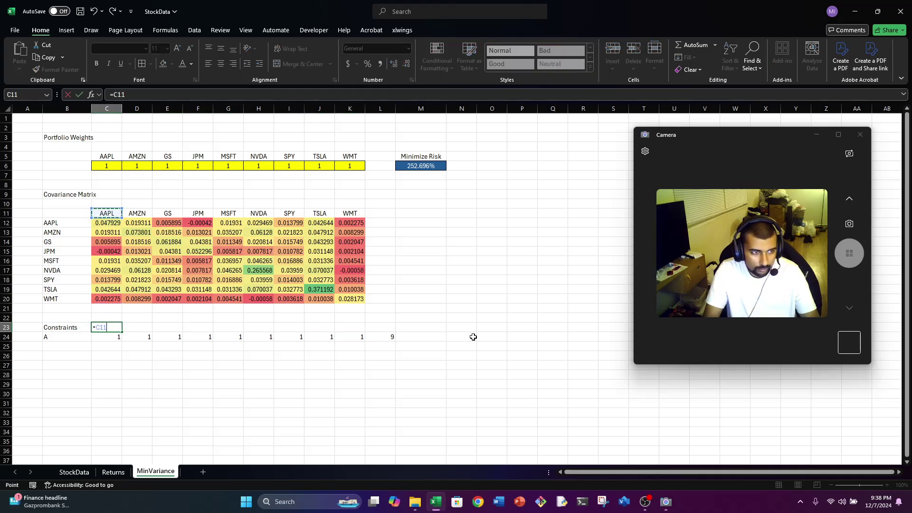
key(Return)
Fill the ticker link in C23 across to K23 so every coefficient column has its stock heading.
key(Up)
key(shift+Right)
key(shift+Right)
key(shift+Right)
key(shift+Right)
key(shift+Right)
key(shift+Right)
key(shift+Right)
key(shift+Right)
key(shift+Right)
key(shift+Right)
key(shift+Left)
key(shift+Left)
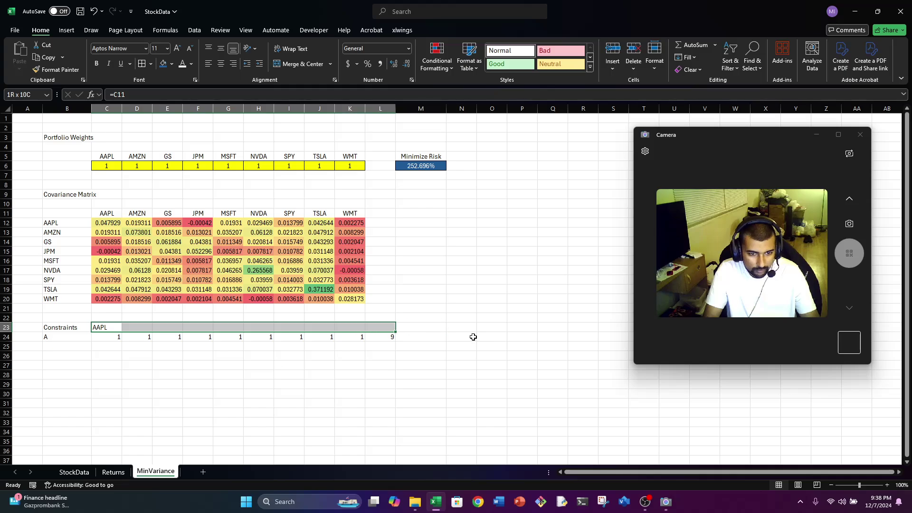
key(ctrl+r)
Add the headings LHS in L23 and Sign in M23 to the constraints table.
key(Right)
key(Right)
key(Right)
key(Right)
key(Right)
key(Right)
key(Right)
key(Right)
key(Right)
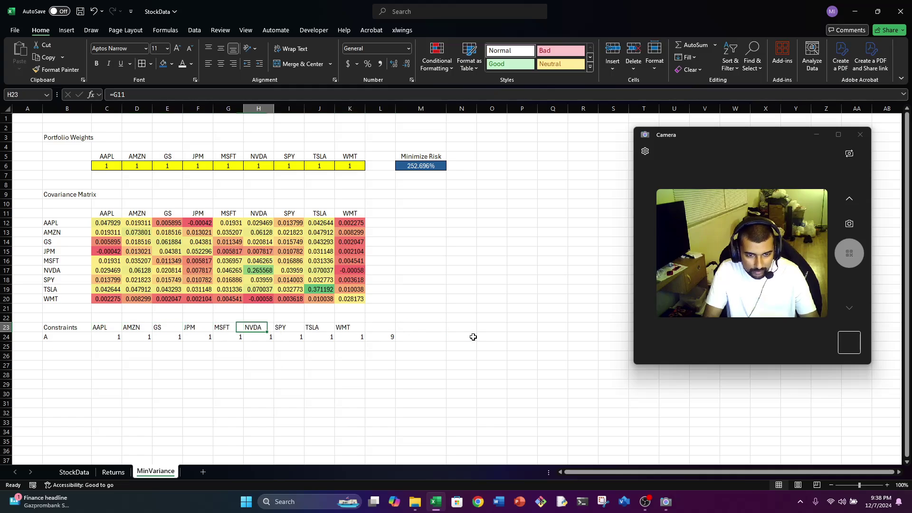
text(LHS)
key(Tab)
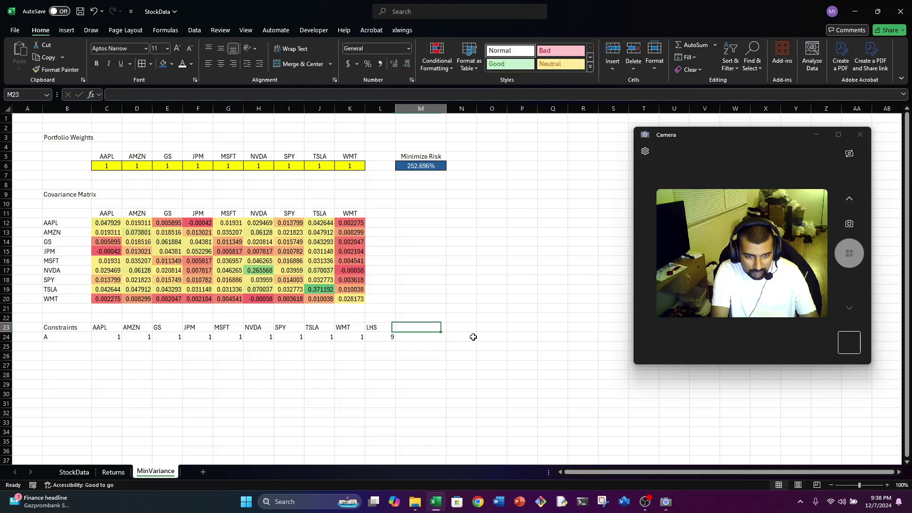
text(Sign)
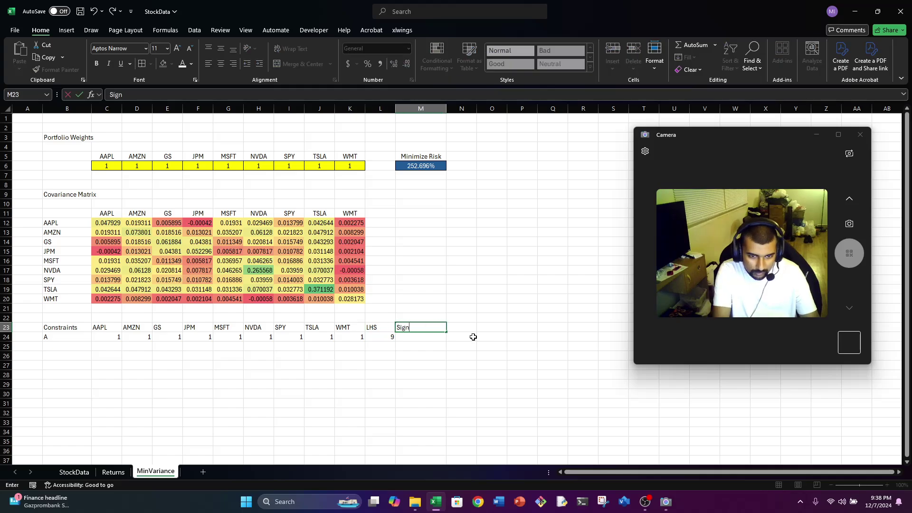
key(Return)
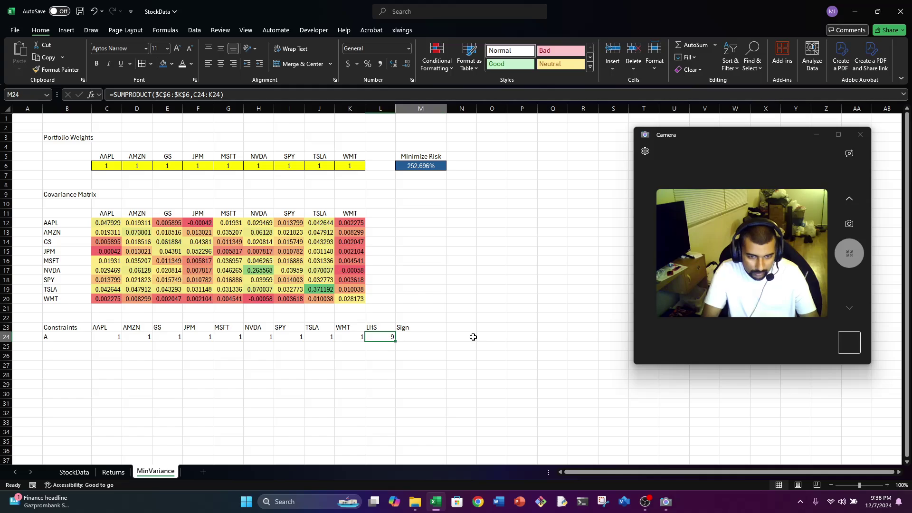
Enter an equals sign as text in M24 and center it in the cell.
key(Right)
key(BackSpace)
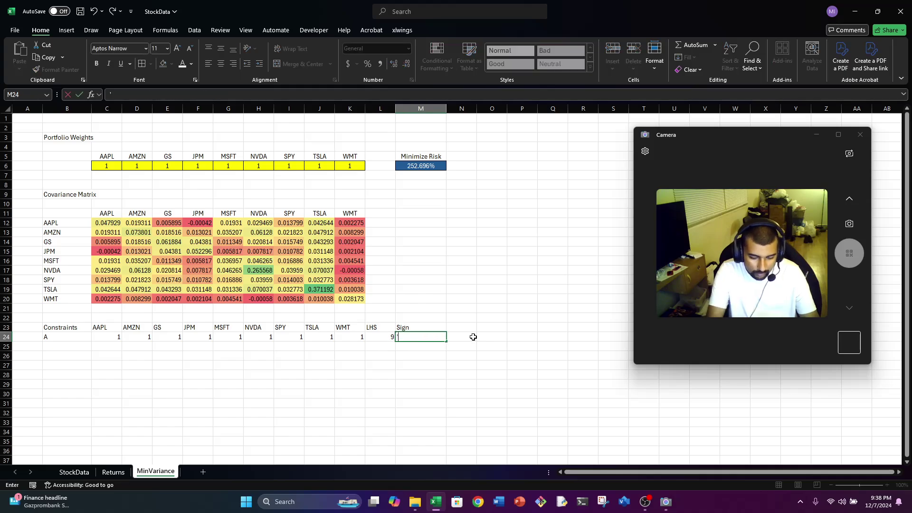
text('=)
key(Return)
key(Up)
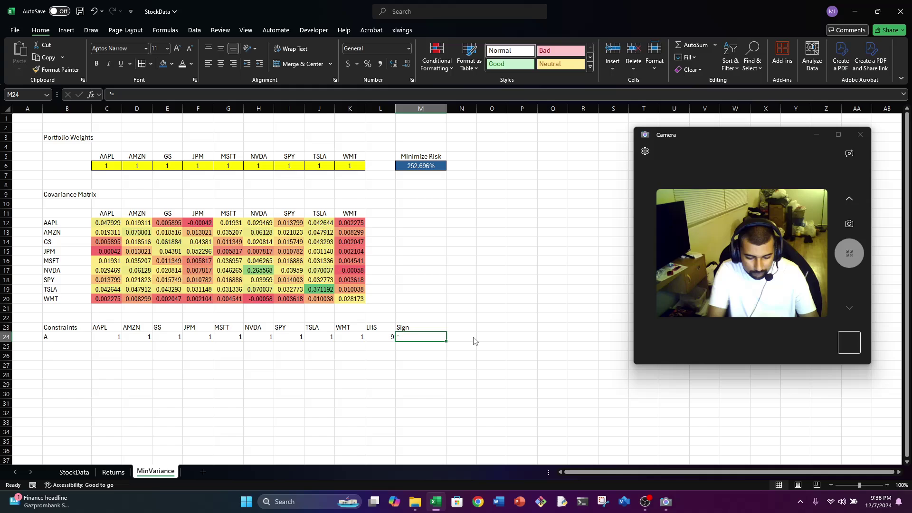
key(alt+h)
key(a)
key(c)
Center the constraint table headings in C23:M23.
key(Up)
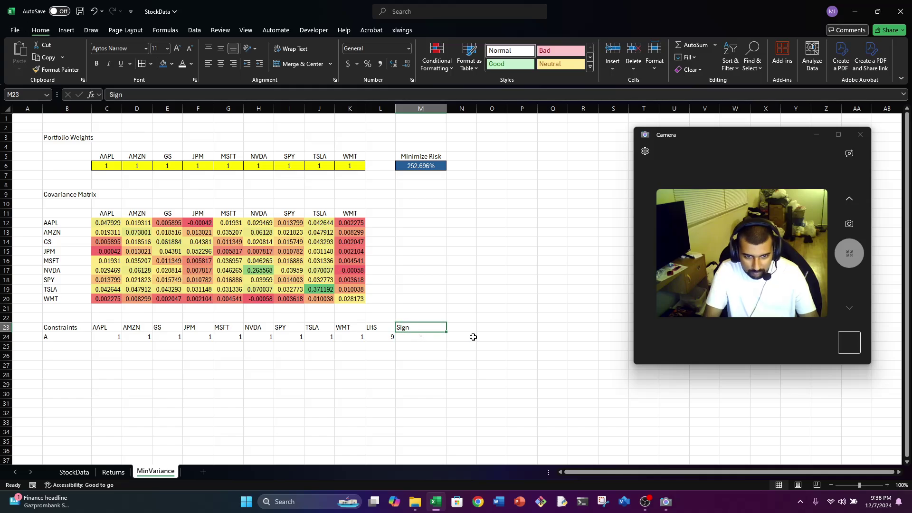
key(shift+Left)
key(shift+Right)
key(ctrl+shift+Left)
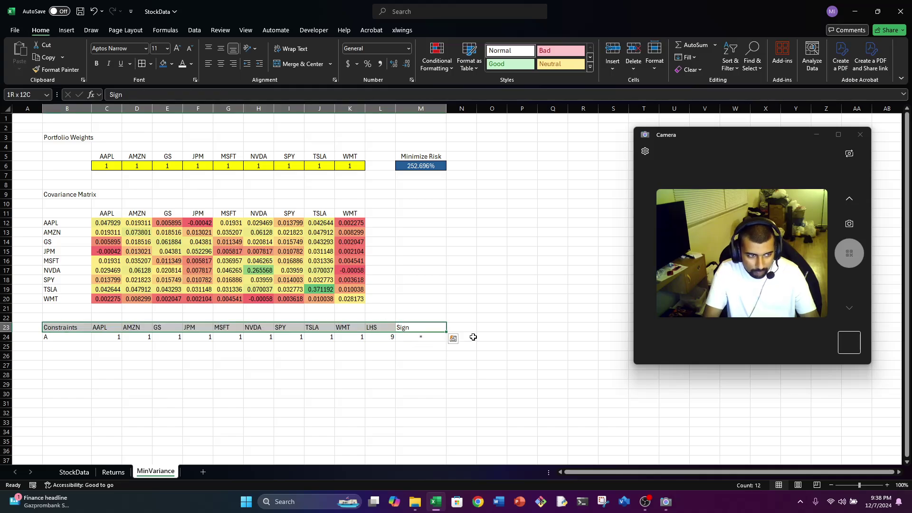
key(shift+Right)
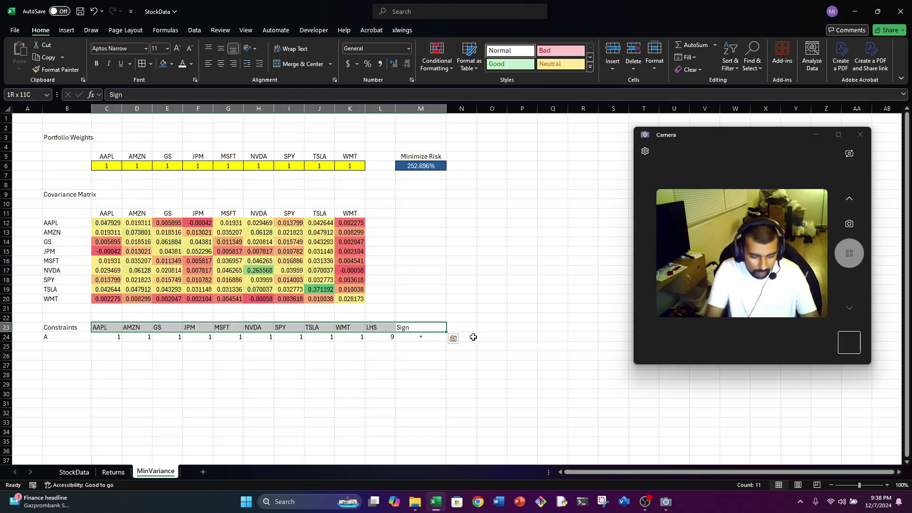
key(alt+h)
key(a)
key(c)
Center the coefficients and the LHS value in C24:L24.
key(Down)
key(Left)
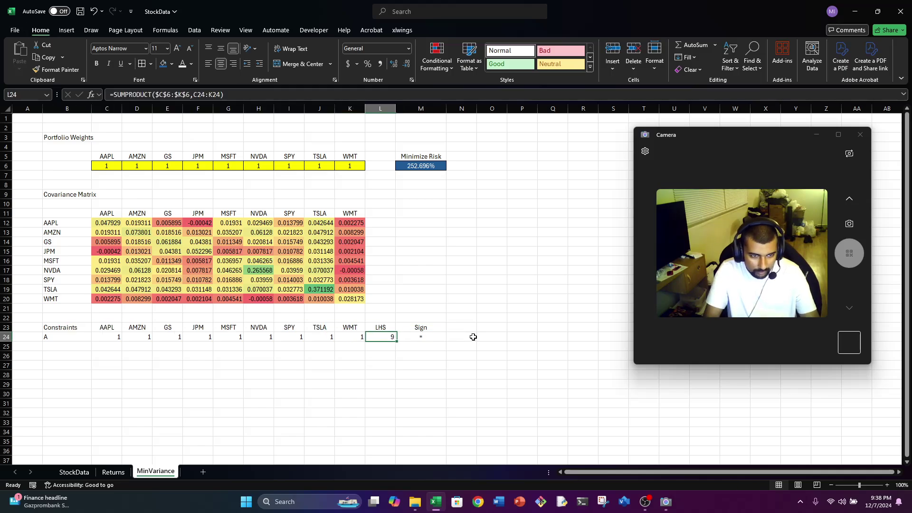
key(ctrl+shift+Left)
key(shift+Right)
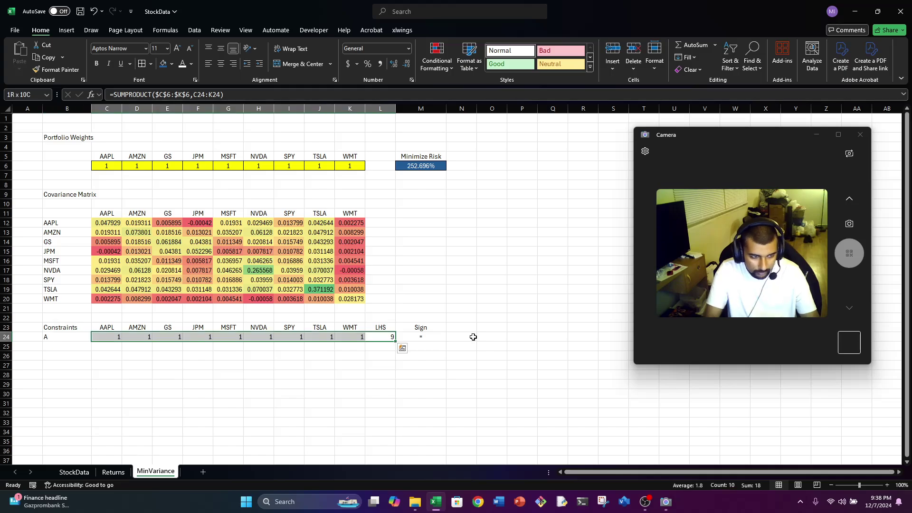
key(alt+h)
key(a)
key(c)
Add the heading RHS in N23 and center it.
key(Right)
key(Right)
key(Up)
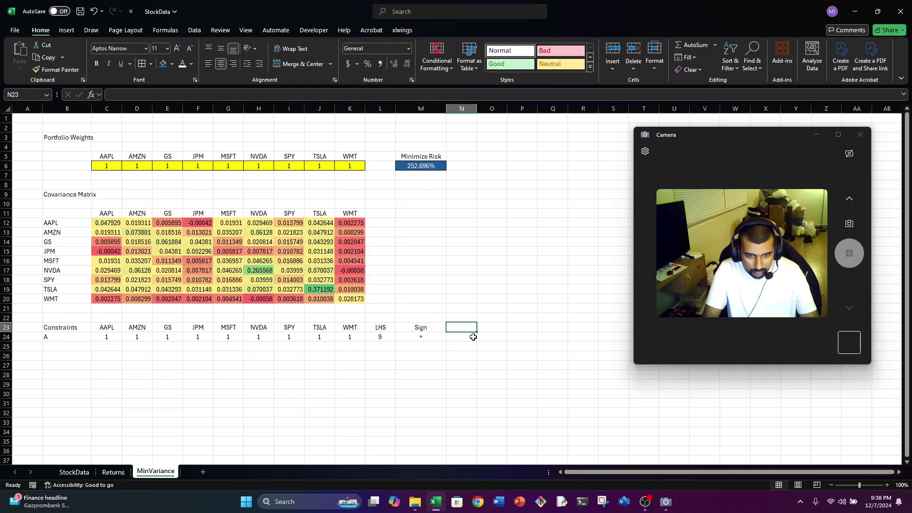
text(RHS)
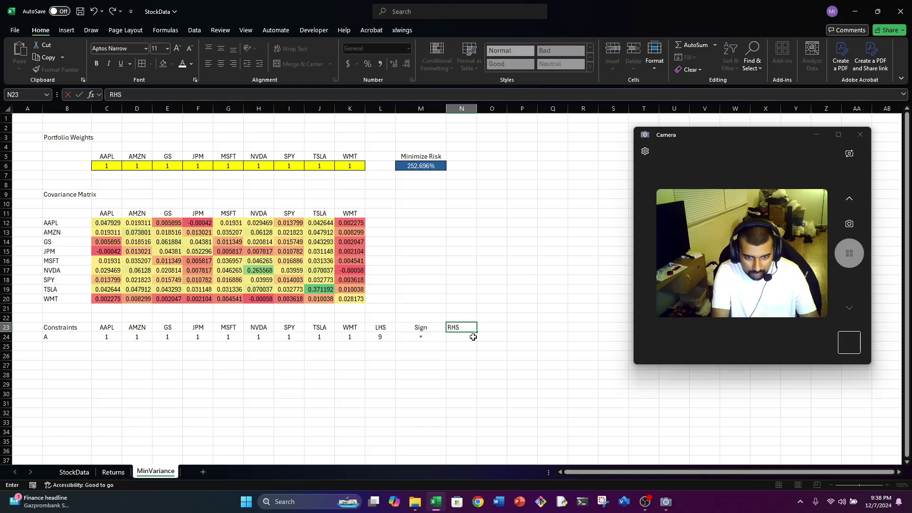
key(Return)
key(Up)
key(alt+h)
key(a)
key(c)
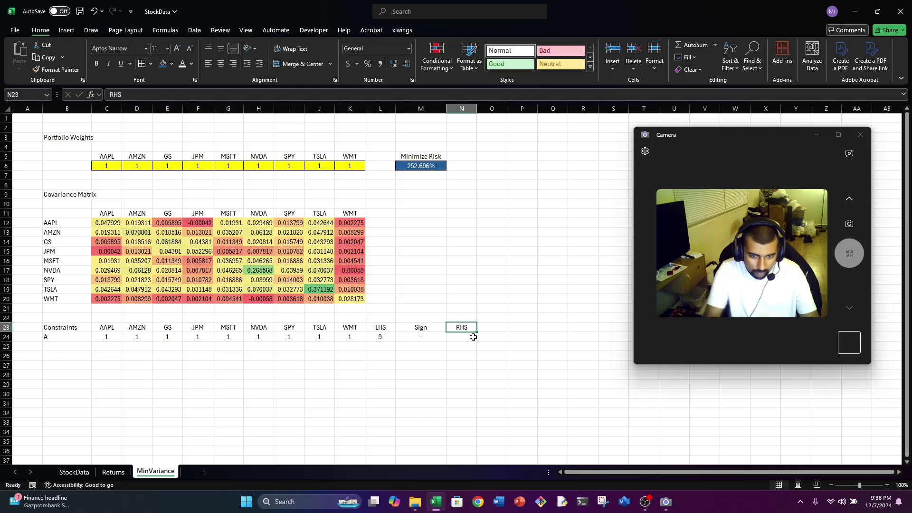
Enter 1 in N24 as the right-hand side of constraint A.
key(Down)
text(1)
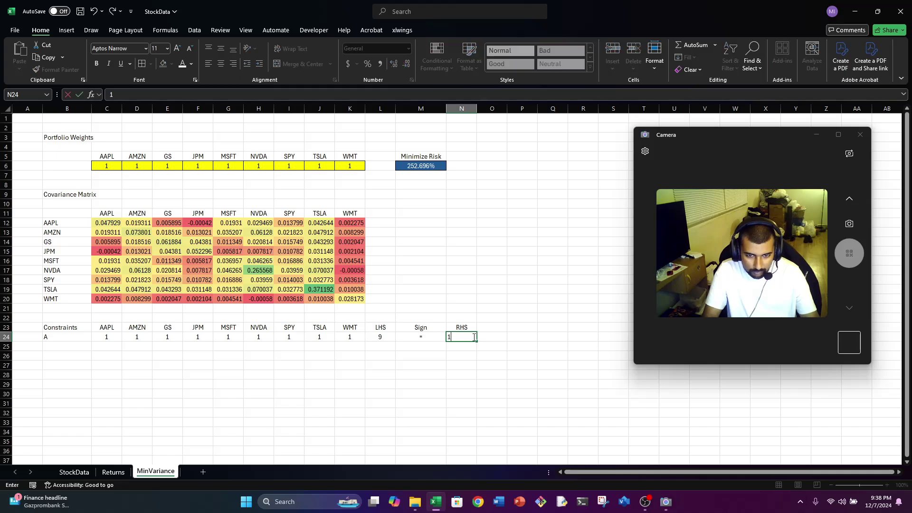
key(Return)
key(Left)
key(Left)
key(Left)
key(Left)
key(Left)
key(Left)
key(Left)
key(Left)
key(Left)
key(Left)
key(Left)
key(Left)
key(Left)
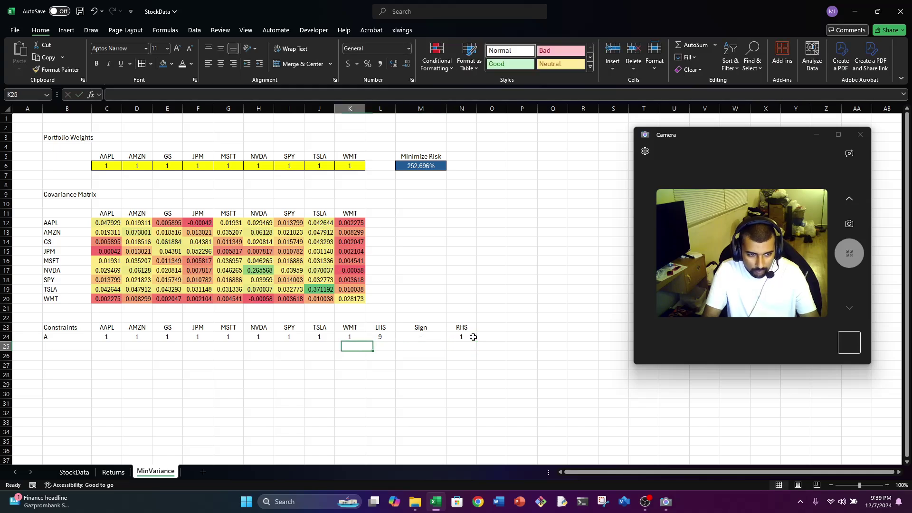
key(Right)
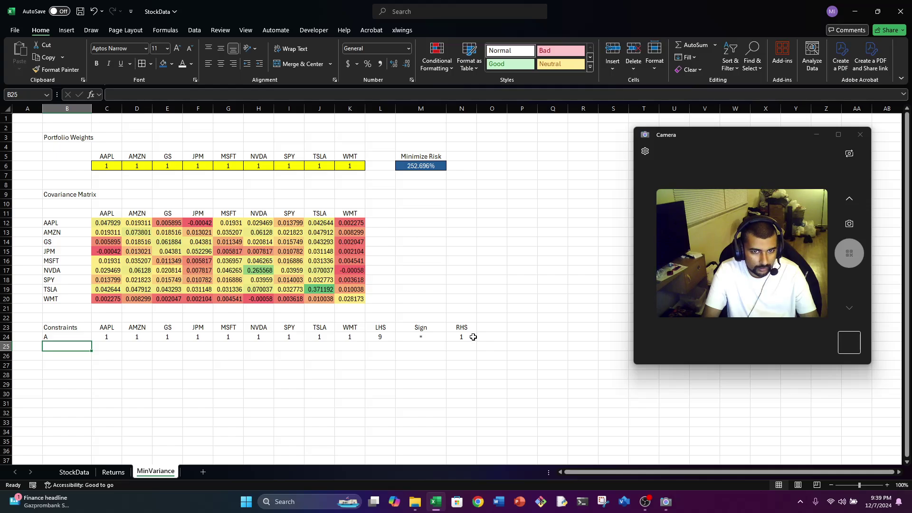
key(Up)
key(Up)
key(Down)
key(Down)
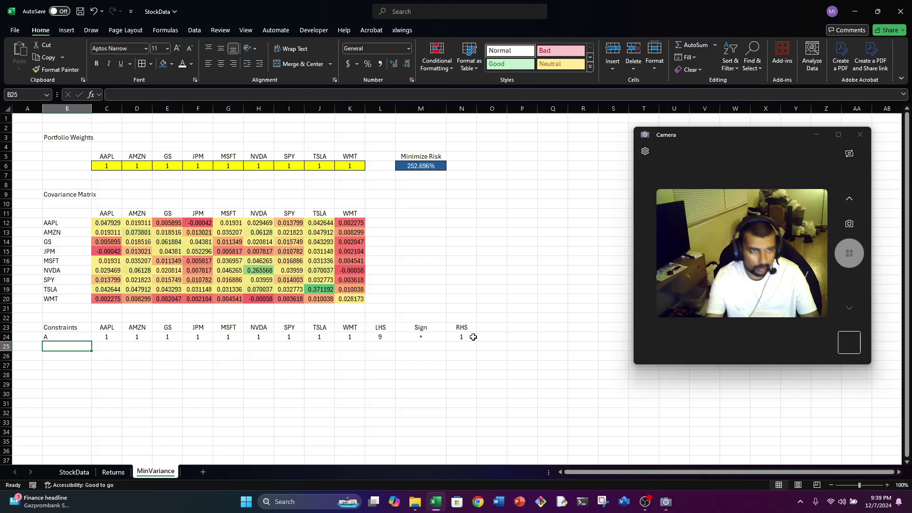
Open Solver and set it to minimize the portfolio risk in M6 by changing the weights in C6:K6.
click(194, 30)
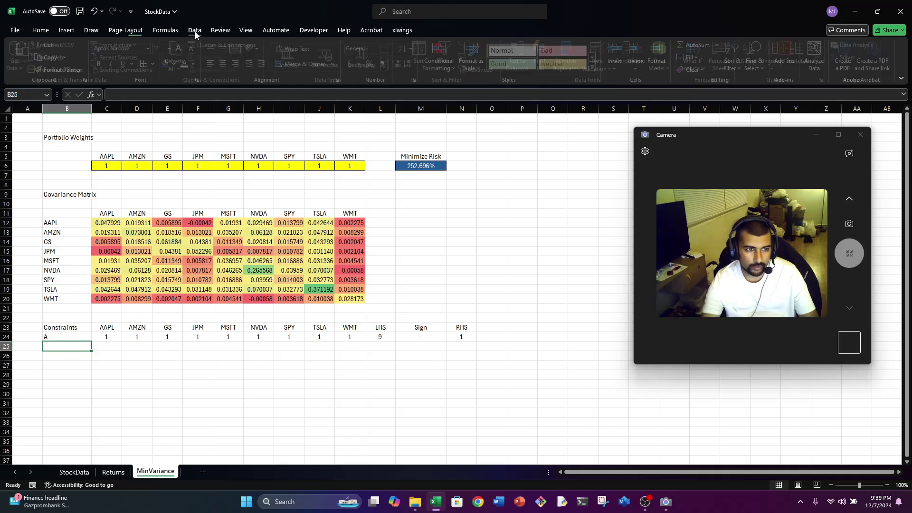
click(849, 58)
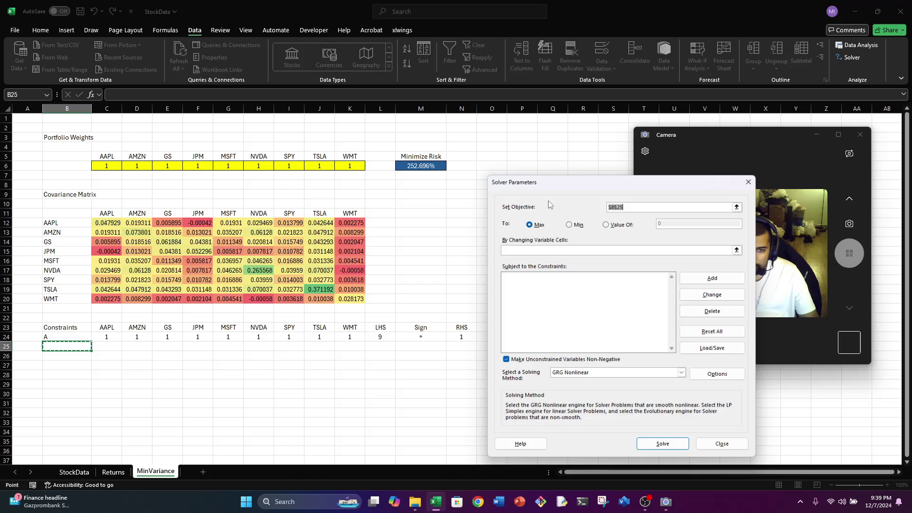
click(569, 225)
click(641, 207)
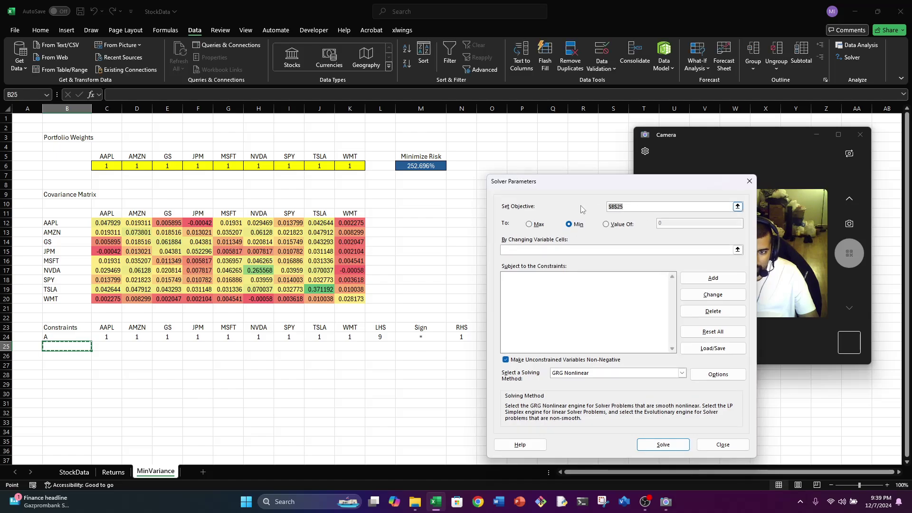
click(430, 166)
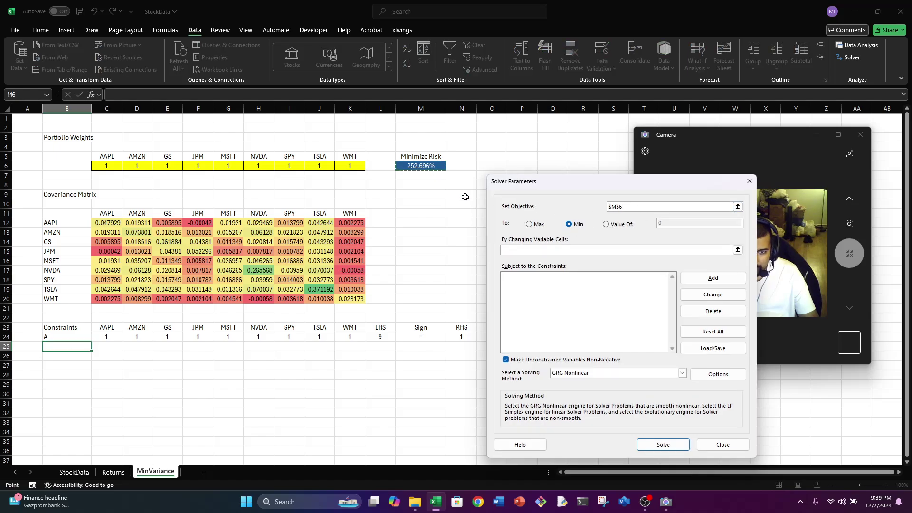
click(529, 251)
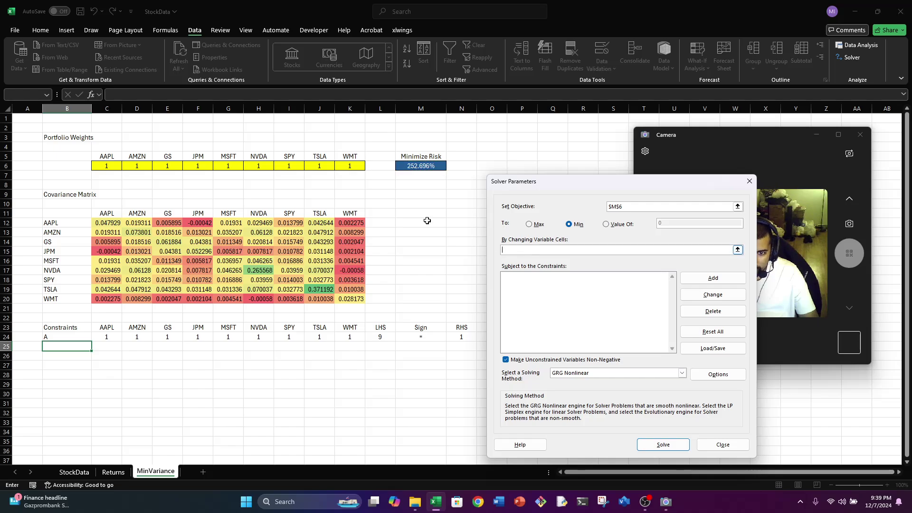
drag(353, 167, 107, 167)
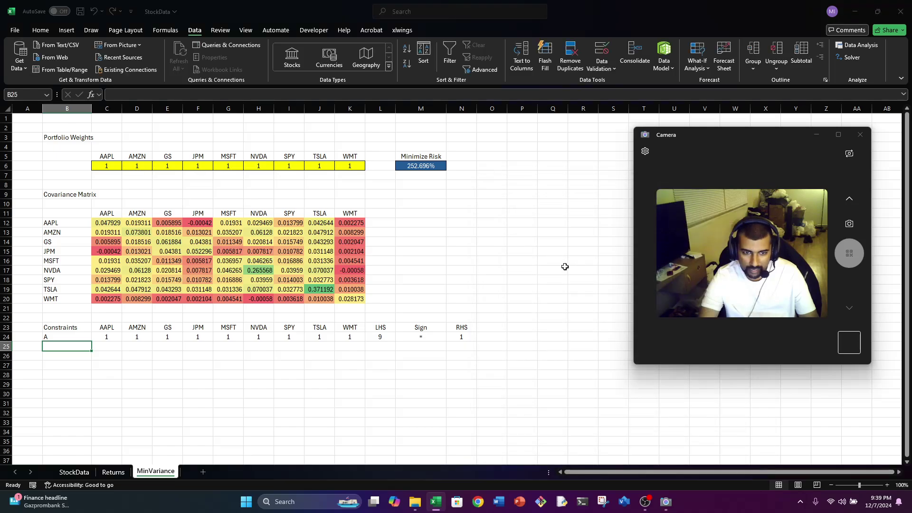
Add a Solver constraint requiring the LHS in L24 to equal the RHS in N24.
click(377, 336)
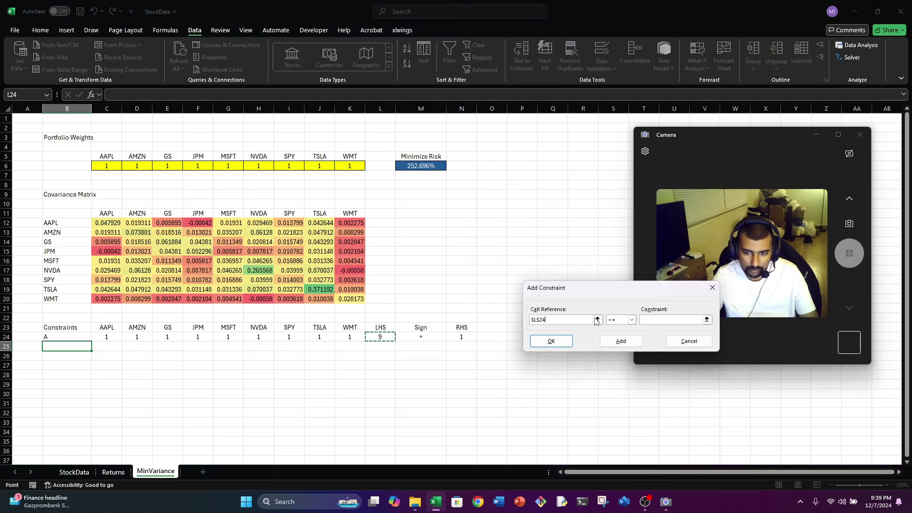
click(632, 319)
click(618, 333)
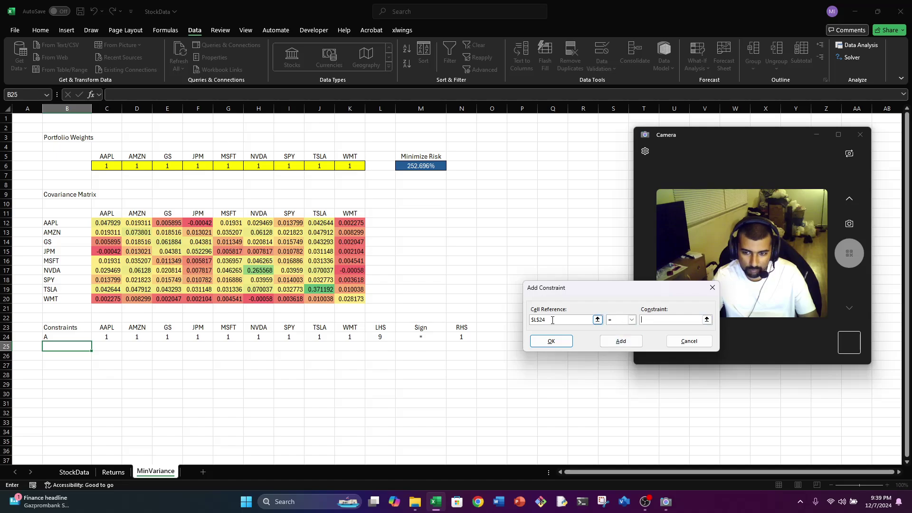
click(456, 337)
click(552, 341)
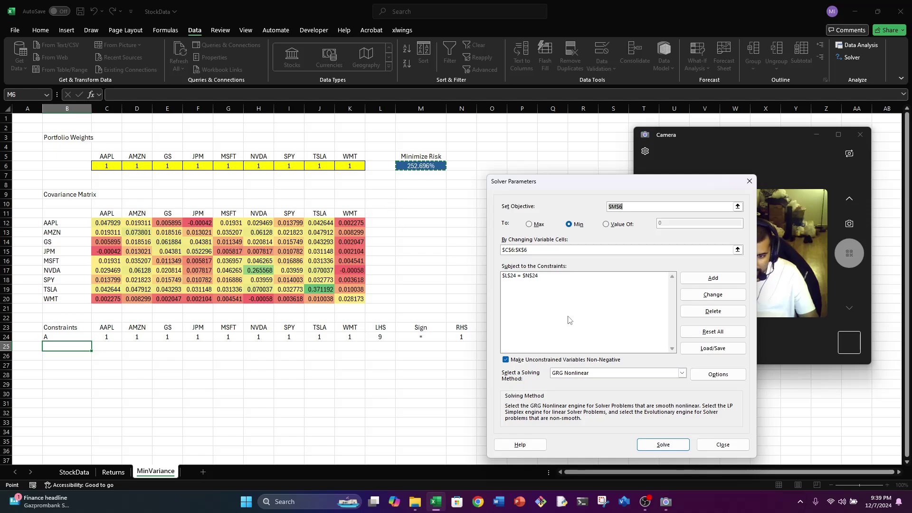
Solve the portfolio risk minimization with the GRG Nonlinear method and keep the Solver solution.
click(601, 373)
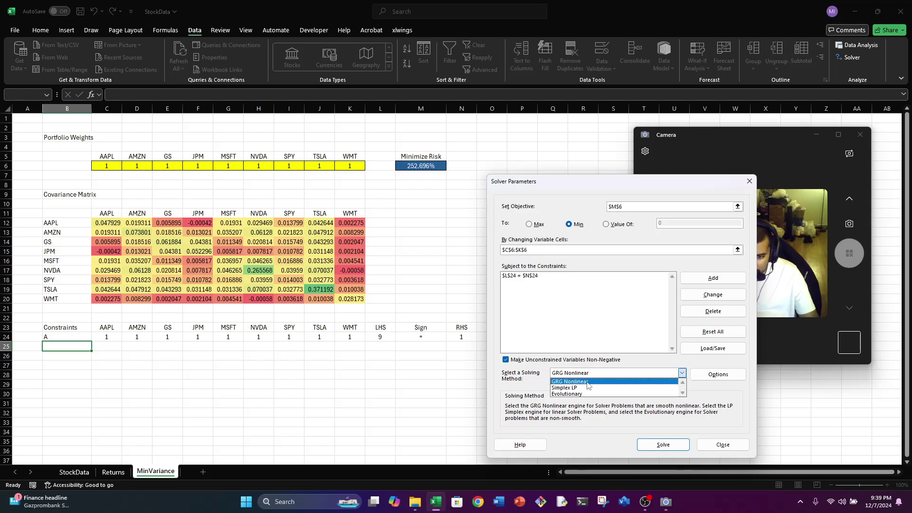
click(588, 382)
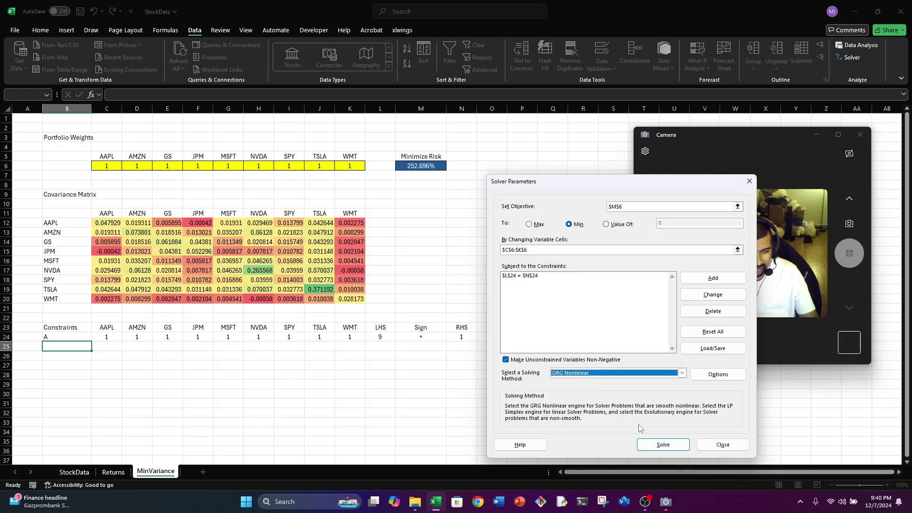
click(663, 444)
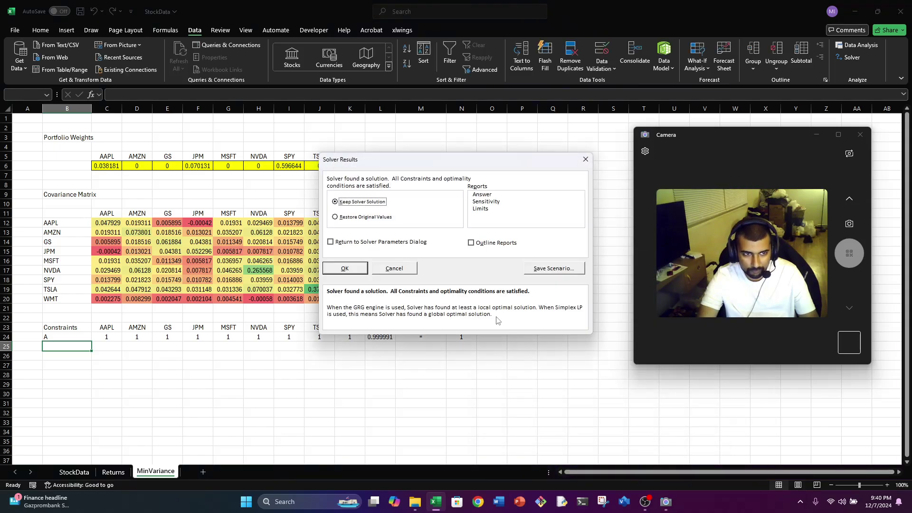
click(357, 268)
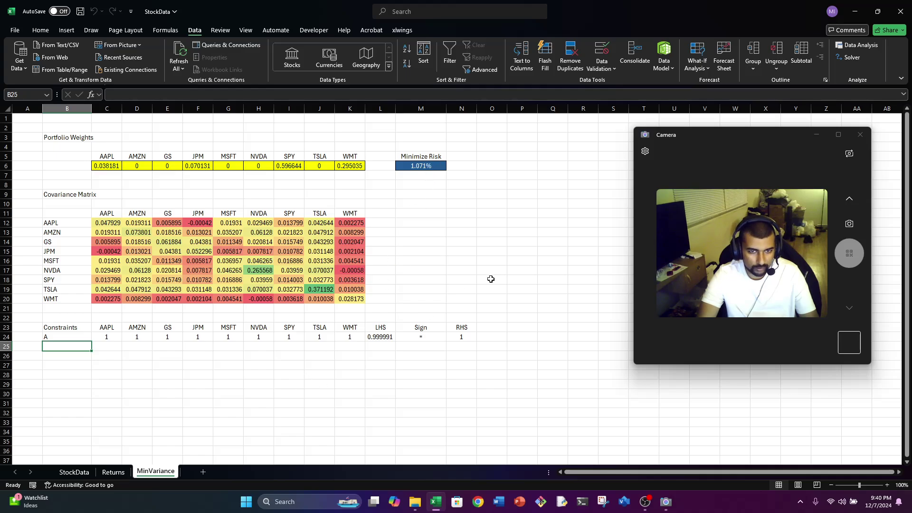
Add the heading Min Risk in M8 and center it.
click(422, 183)
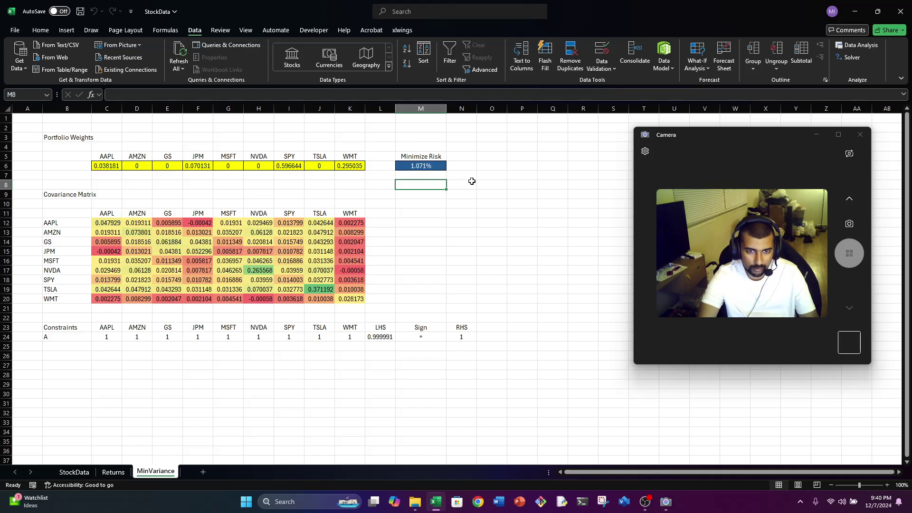
text(Min Risk)
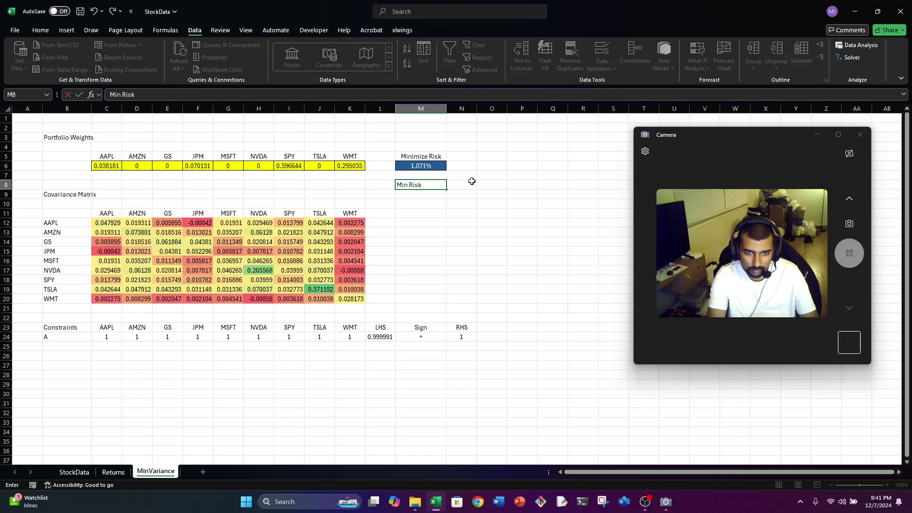
key(Return)
key(Up)
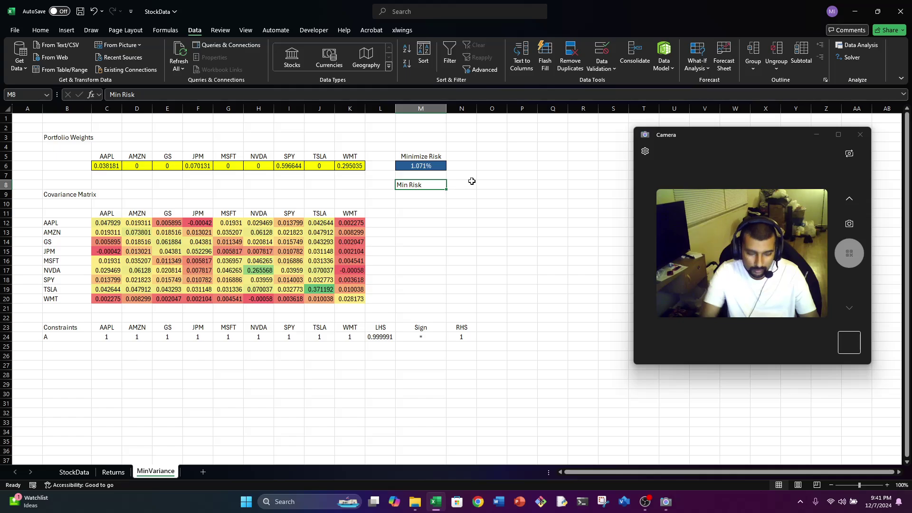
key(alt+h)
key(a)
key(c)
Copy the formatting of the Minimize Risk value in M6 onto M9.
key(Up)
key(Up)
key(alt+h)
key(f)
key(p)
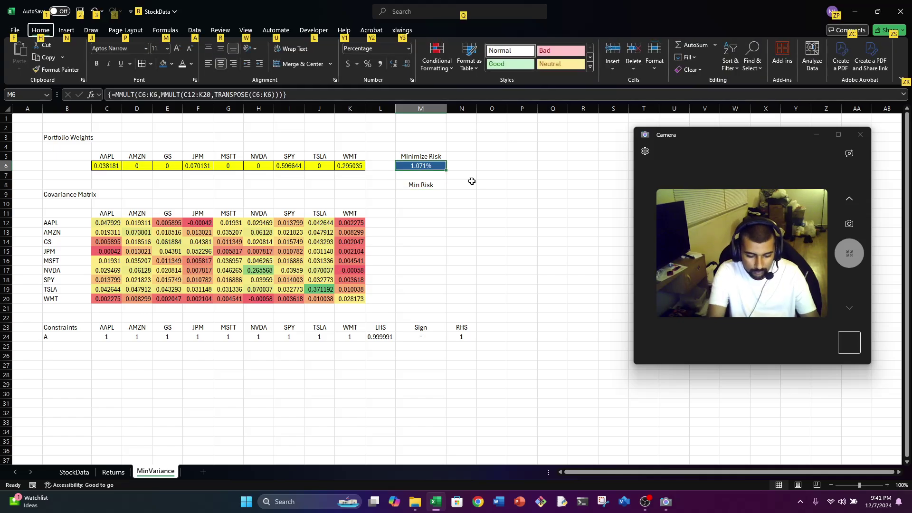
click(426, 193)
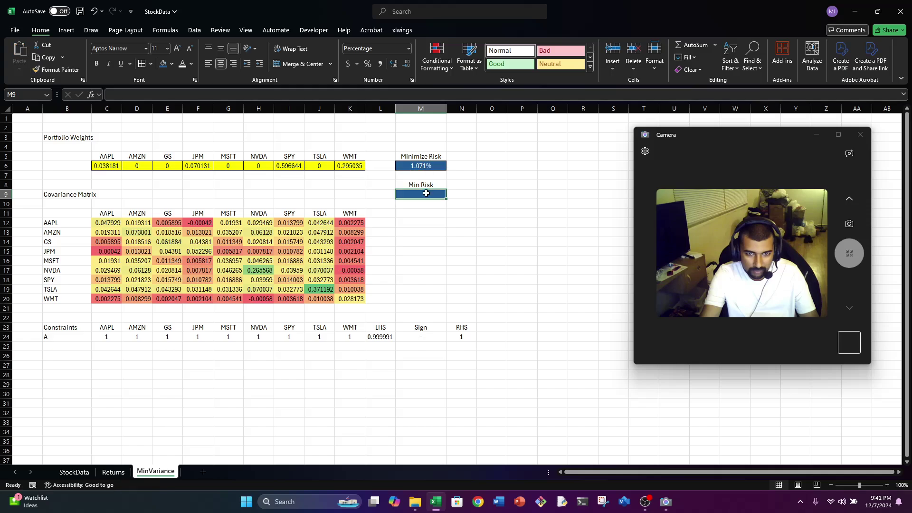
Calculate the square root of the M6 portfolio variance in M9 with SQRT.
text(=sq)
key(Tab)
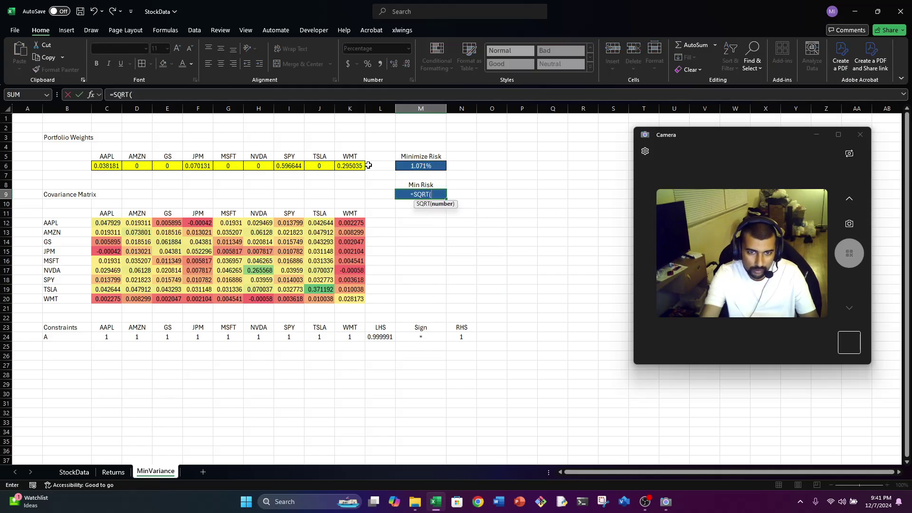
click(407, 164)
key(Return)
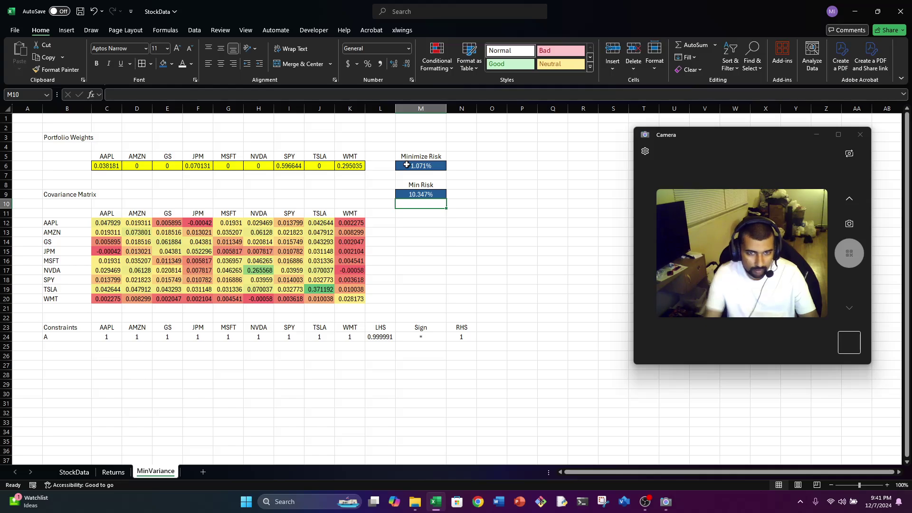
Add a new worksheet after MinVariance, name it Risk, and have it open.
click(202, 472)
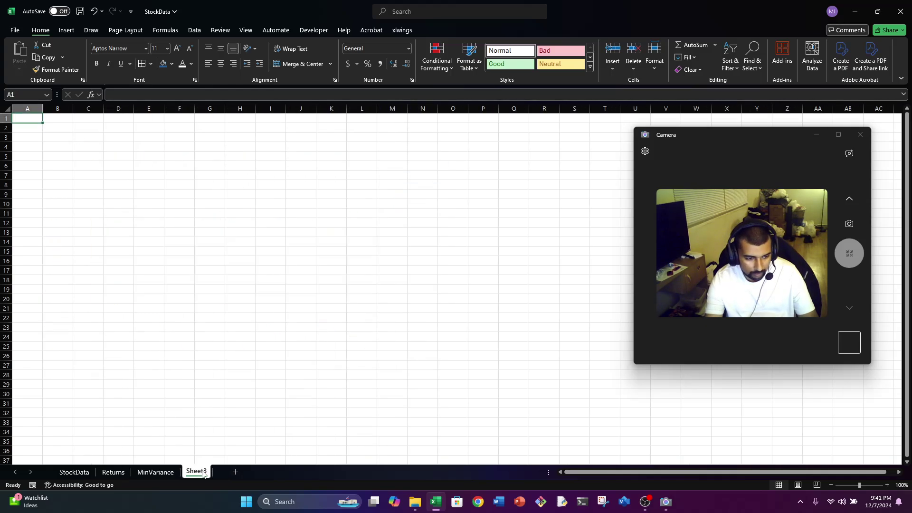
right_click(203, 472)
click(236, 351)
text(Ri)
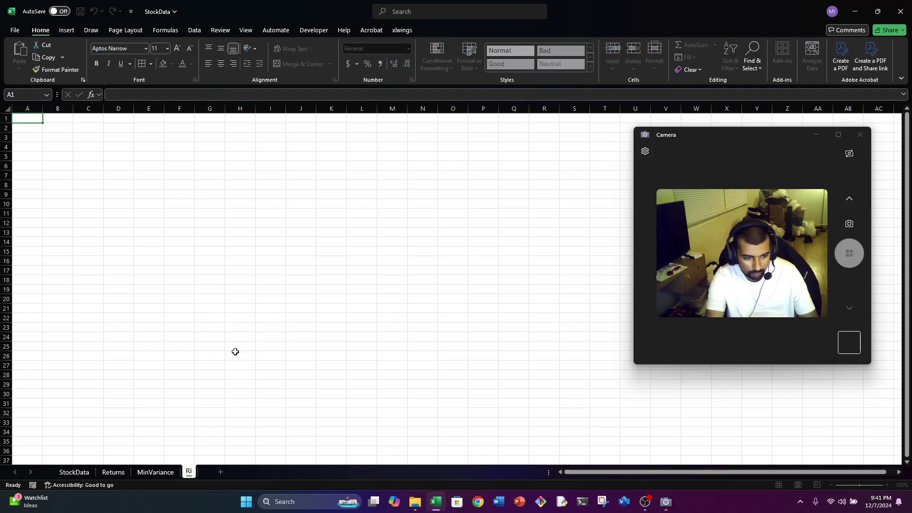
text(sk)
key(Return)
click(156, 473)
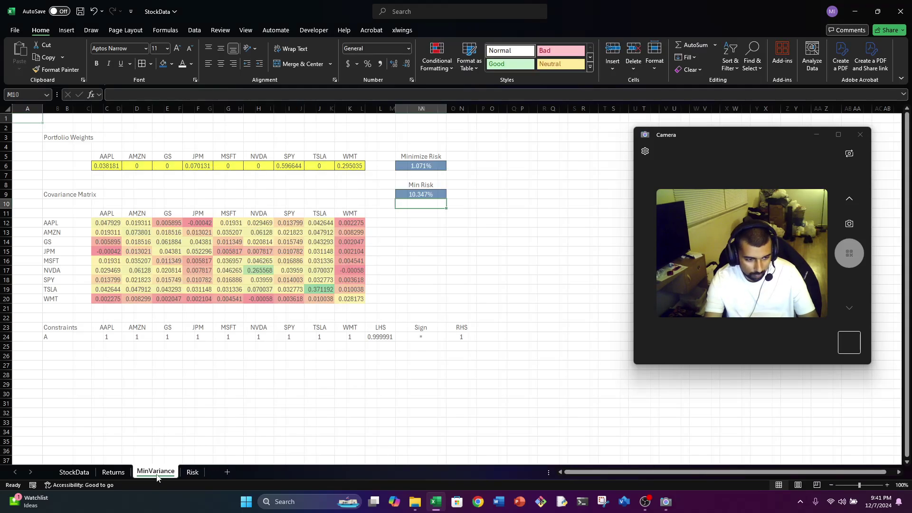
click(193, 472)
Enter the heading Portfolio Beta in B2 of the Risk sheet.
click(55, 128)
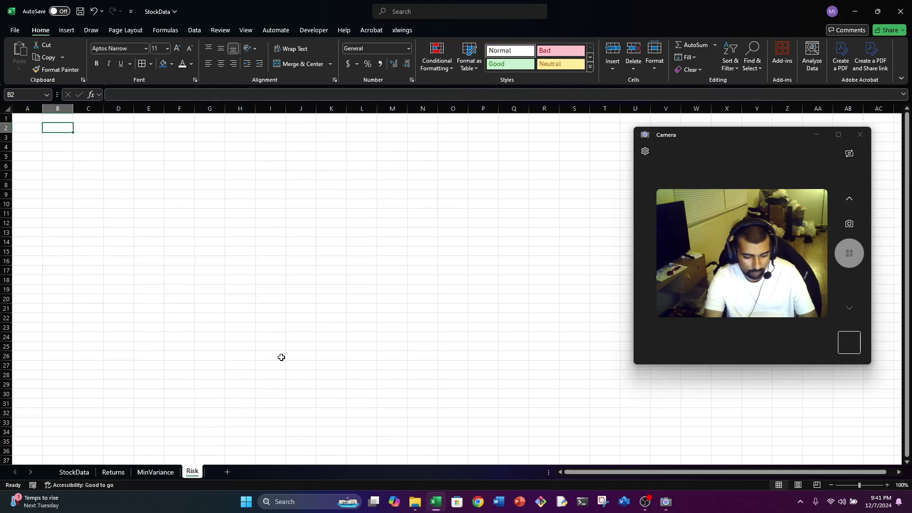
text(Portfolio)
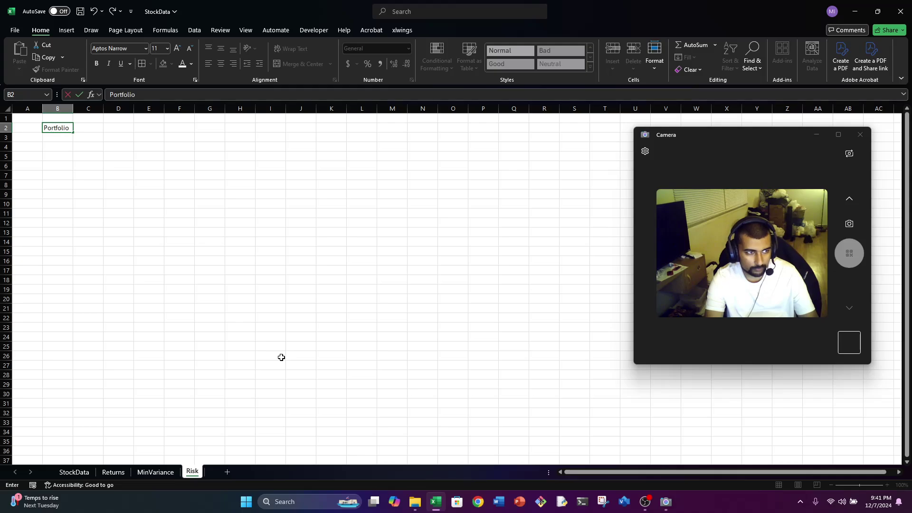
text( Beta)
key(Tab)
key(Tab)
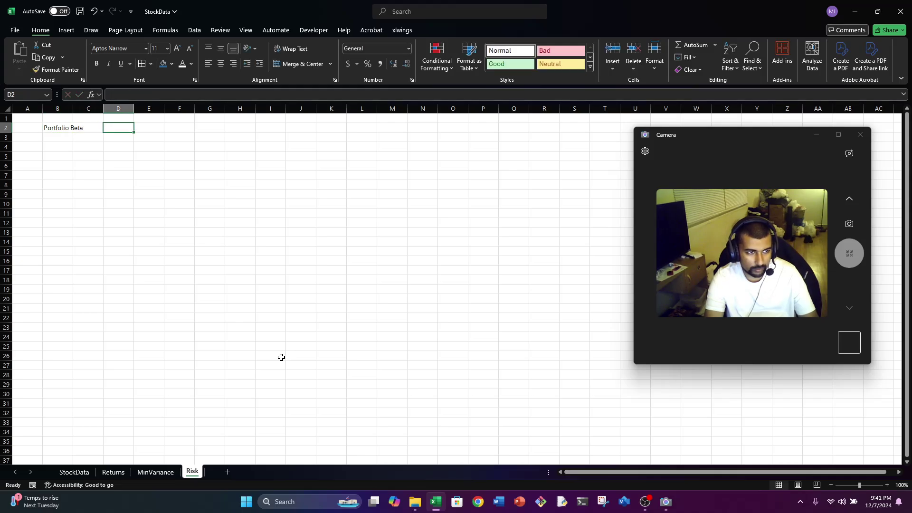
Replace the heading in B2 of the Risk sheet with Stock Beta.
key(BackSpace)
key(Escape)
key(Left)
key(Left)
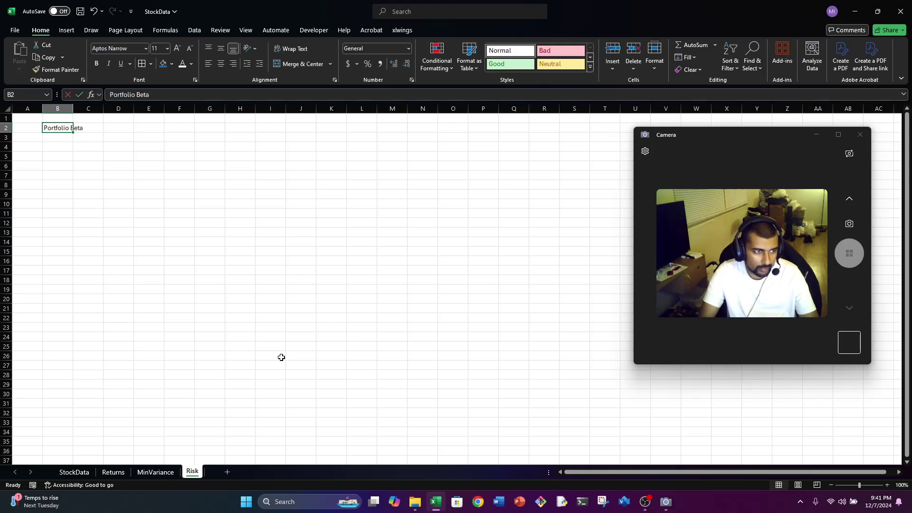
text(Stock Beta)
key(Return)
Copy the ticker headings in C11:K11 of MinVariance into C4:K4 of the Risk sheet.
key(Right)
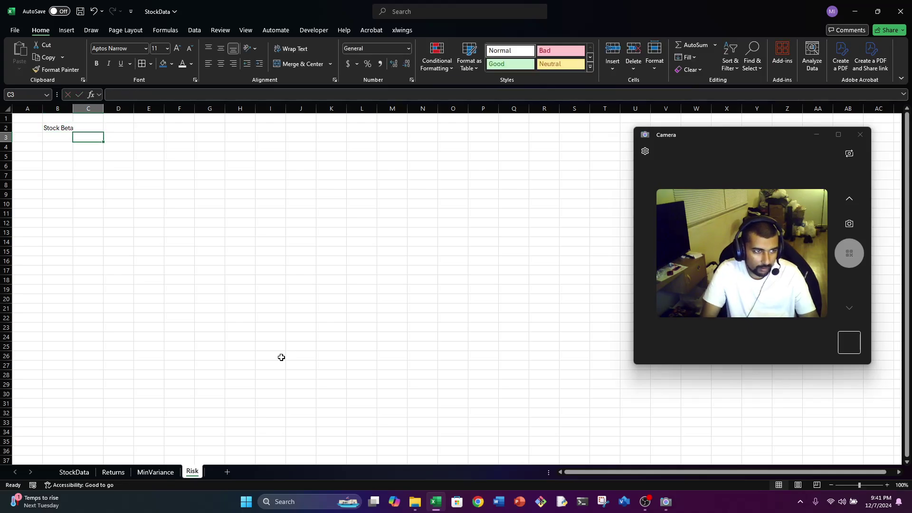
key(Down)
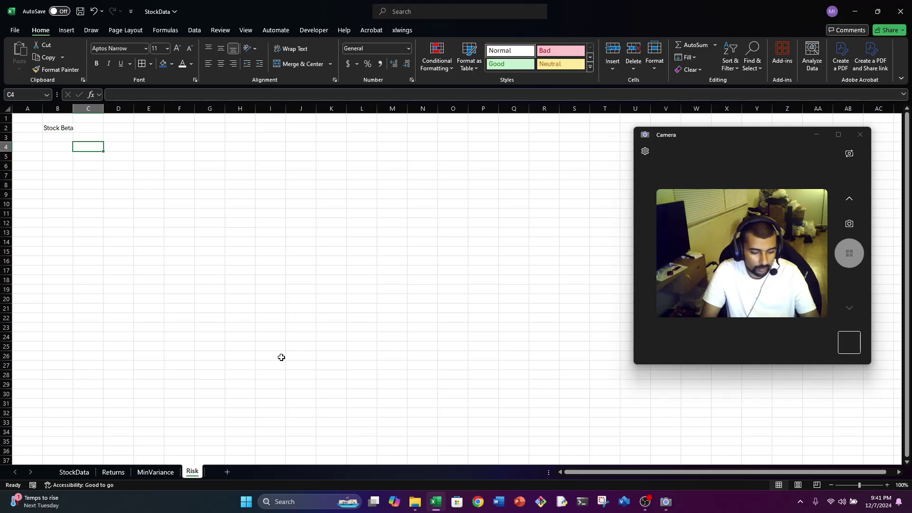
click(173, 477)
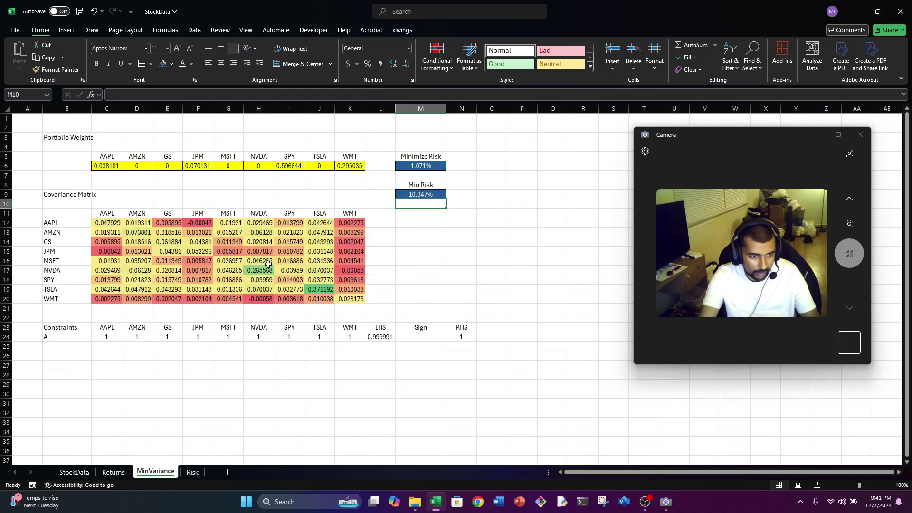
drag(363, 210, 102, 212)
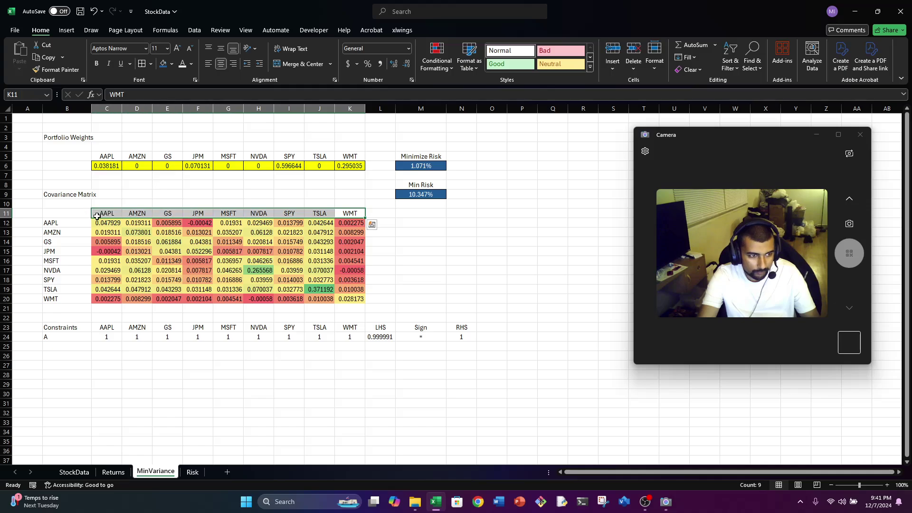
key(ctrl+c)
click(196, 475)
key(ctrl+v)
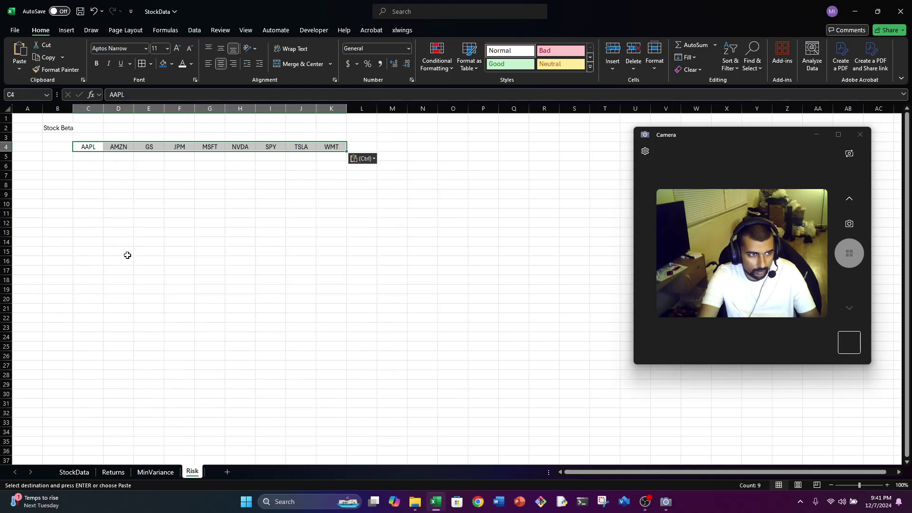
click(96, 157)
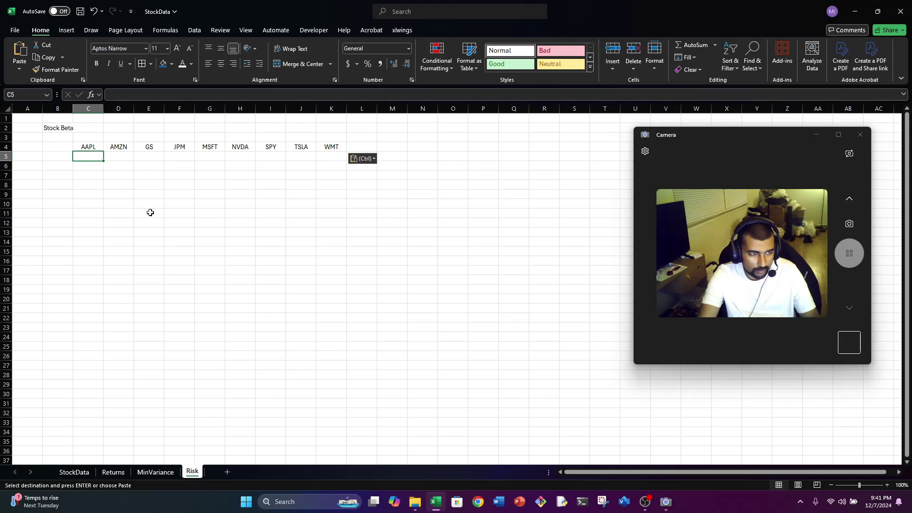
text(=)
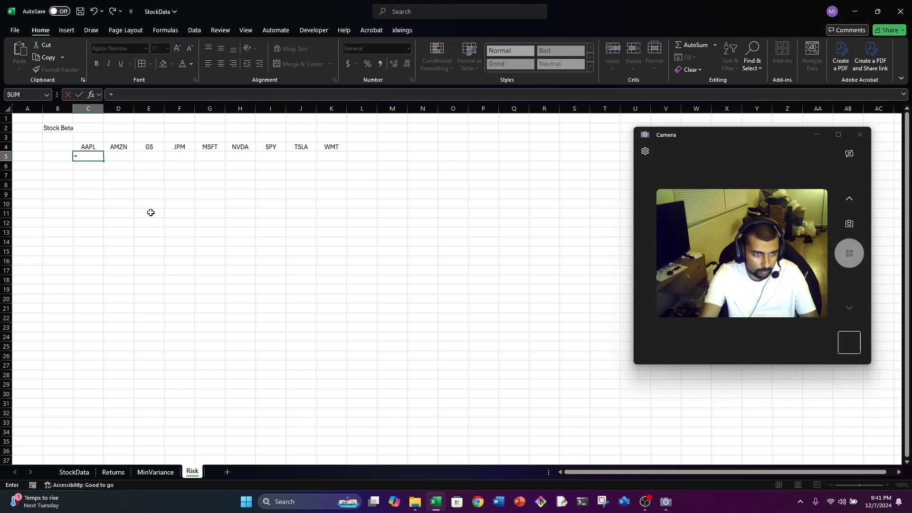
click(113, 473)
scroll(130, 309, up, 20)
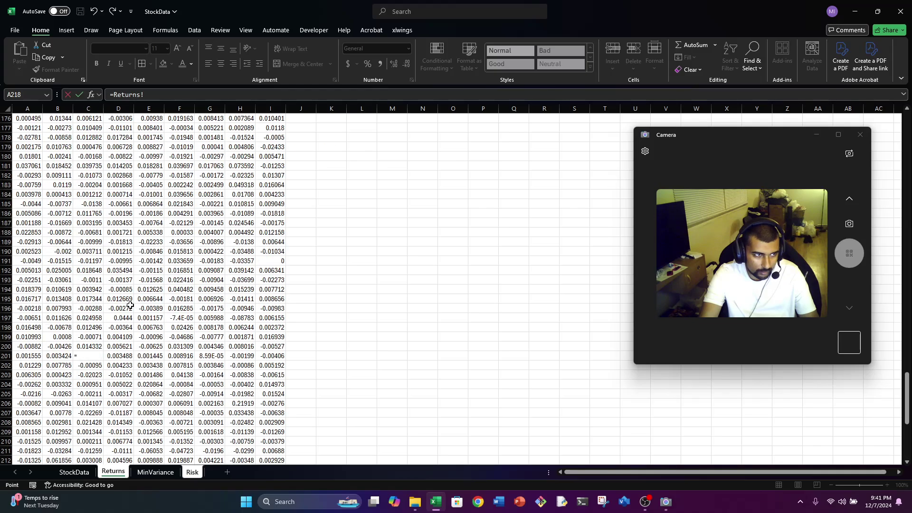
scroll(130, 308, up, 20)
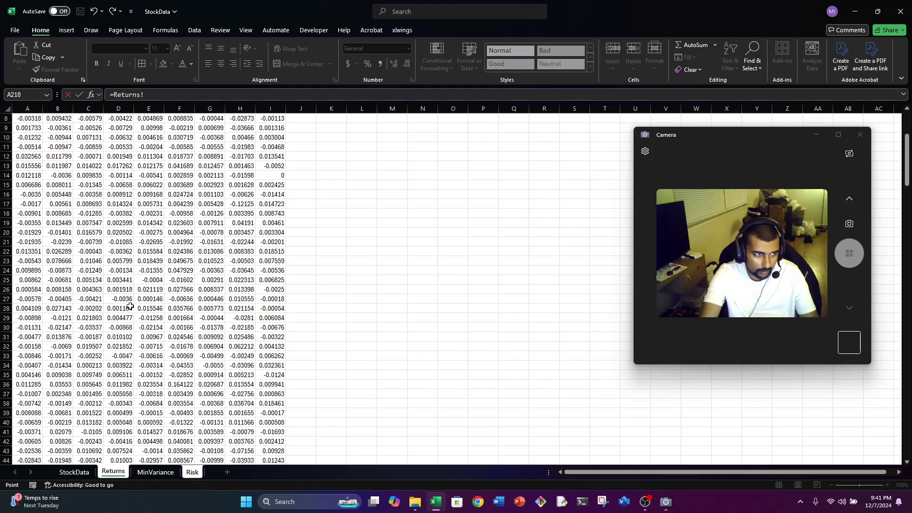
click(192, 472)
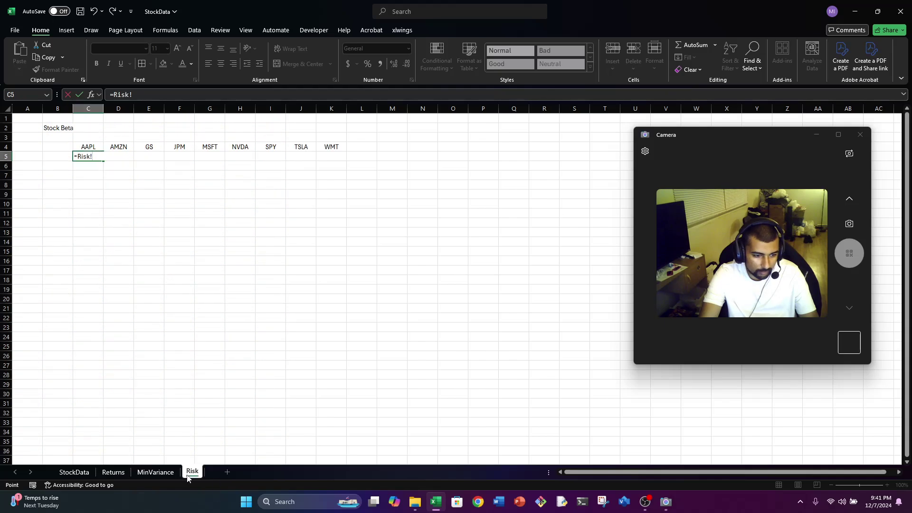
key(BackSpace)
key(BackSpace)
key(BackSpace)
key(BackSpace)
key(BackSpace)
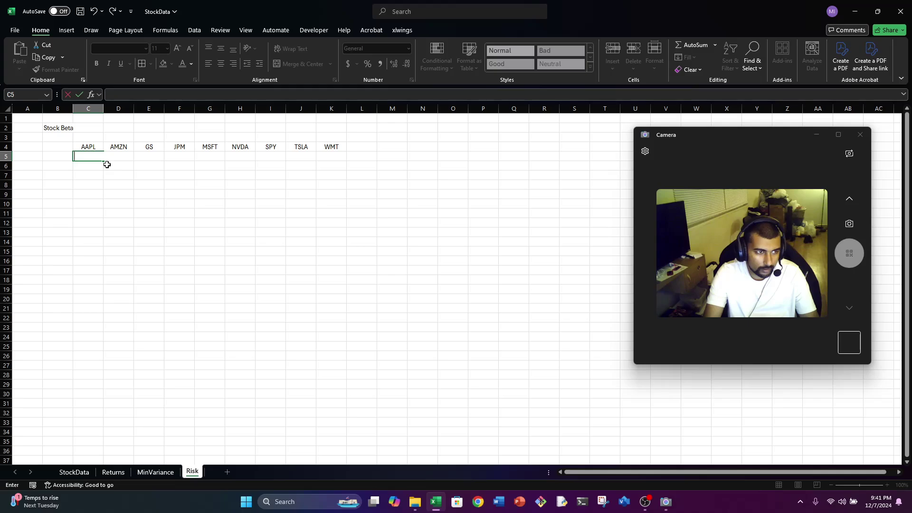
Begin a COVARIANCE.S formula in C5 of the Risk sheet with the AAPL returns, Returns!A2:A236, as its first array.
text(COVARIANC)
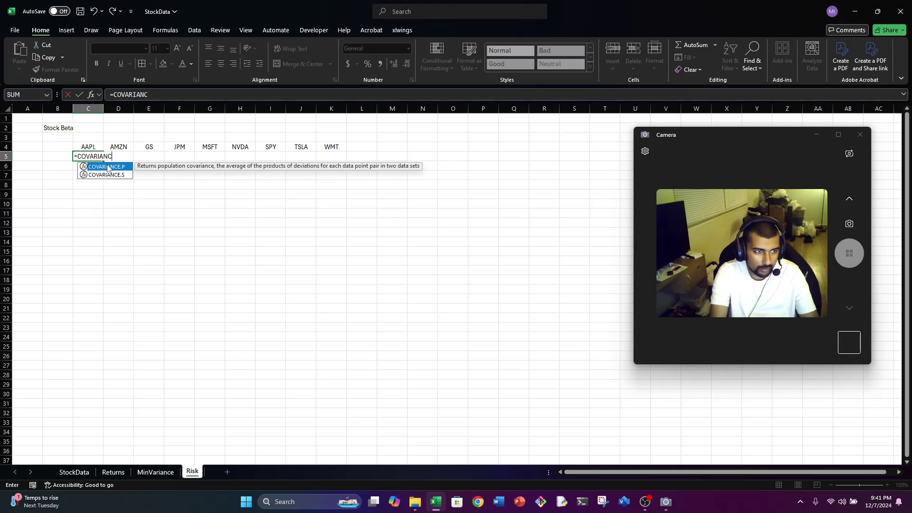
text(E.S()
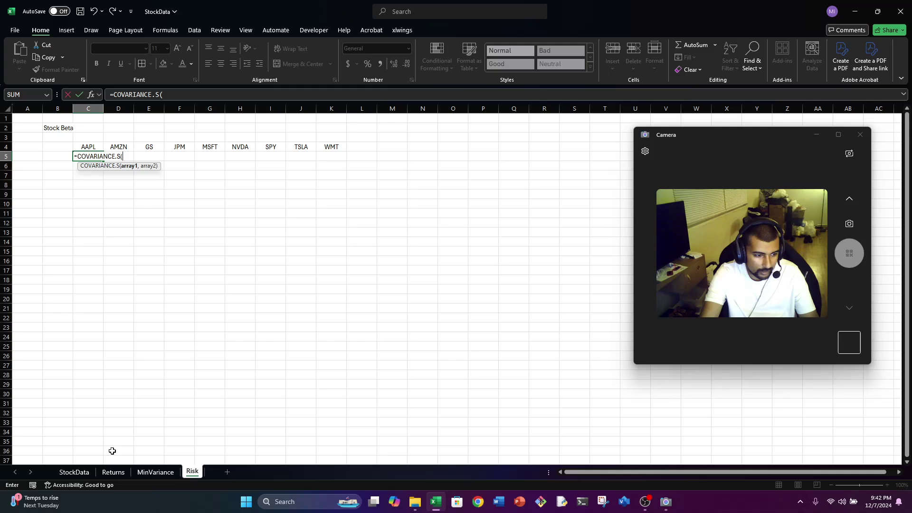
click(88, 473)
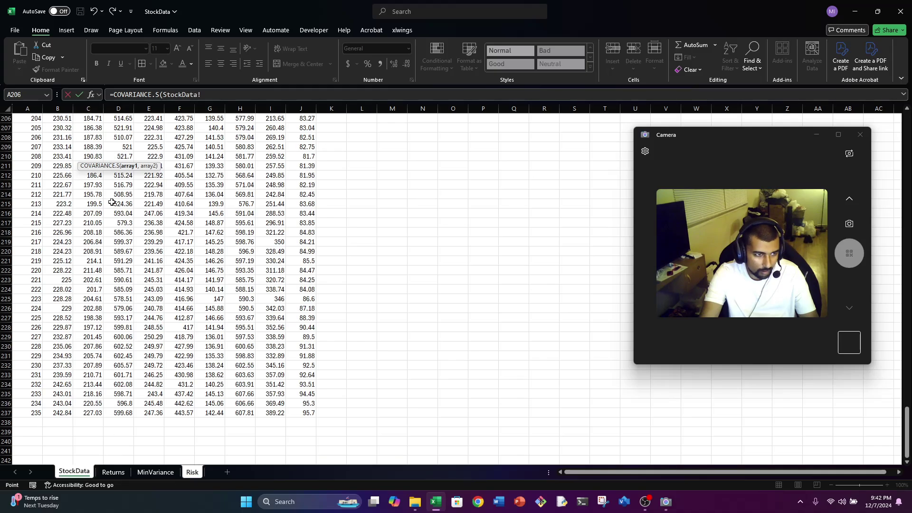
click(117, 471)
click(20, 289)
key(ctrl+Up)
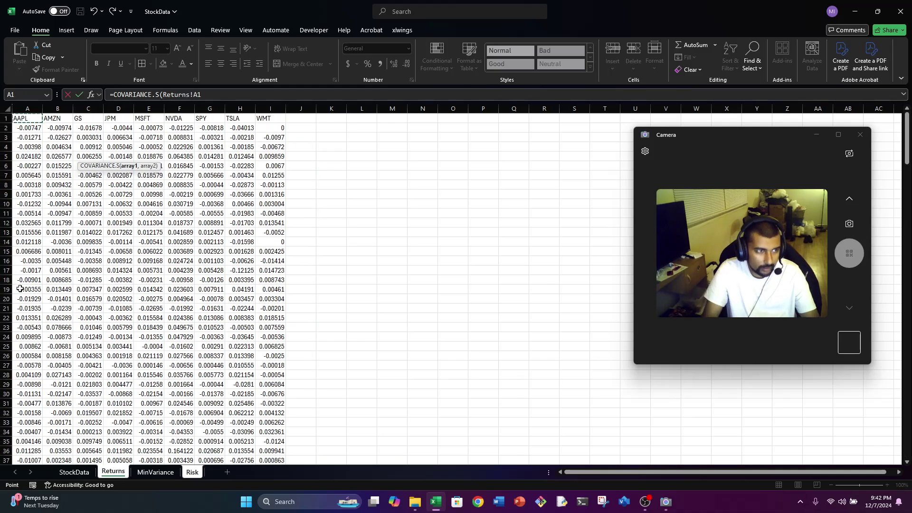
key(Down)
key(ctrl+shift+Down)
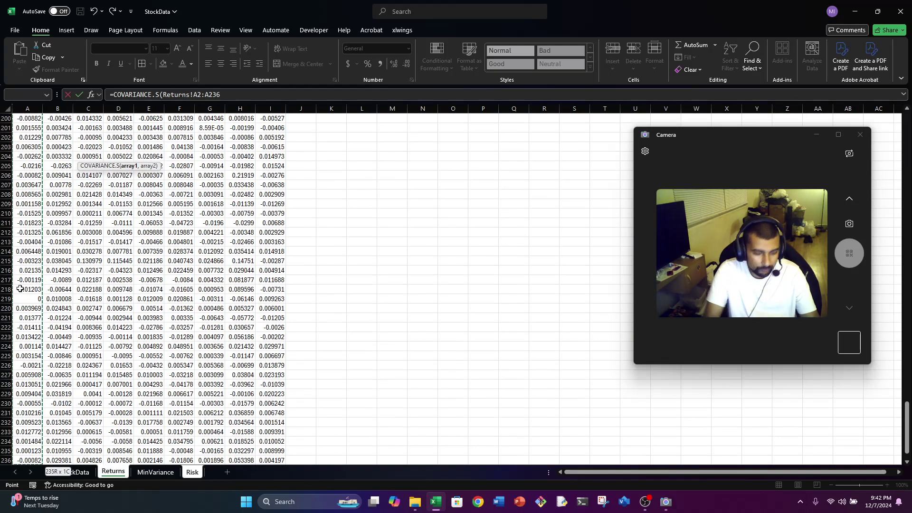
Give the covariance formula the SPY returns as its second array, using the absolute reference Returns!$G$2:$G$236.
text(,)
key(ctrl+Up)
key(Down)
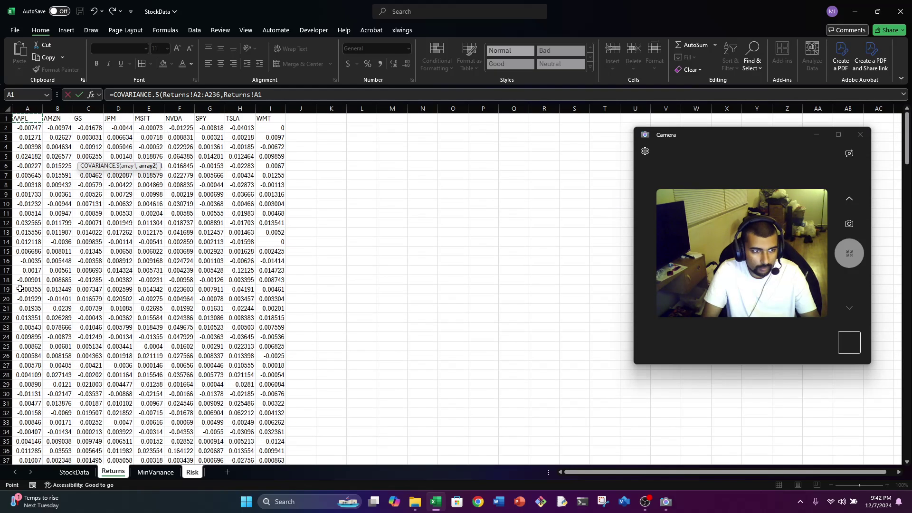
key(Right)
key(Right)
key(Right)
key(Right)
key(Right)
key(Right)
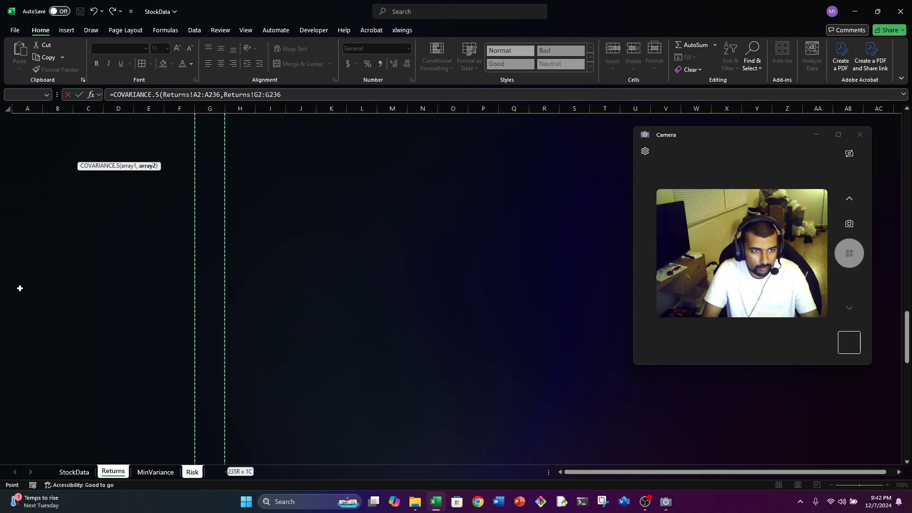
key(ctrl+shift+Down)
key(F4)
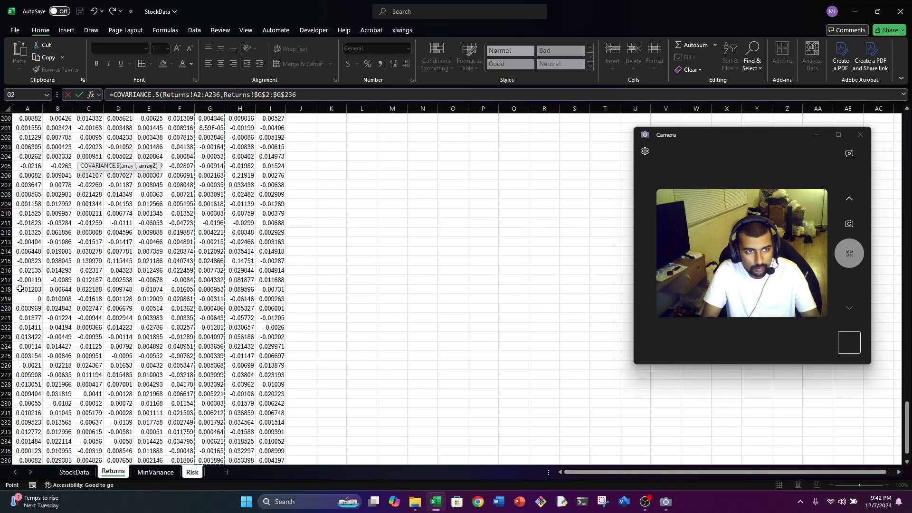
Divide the covariance by VAR.S(Returns!$G$2:$G$236) and complete the AAPL beta formula in C5.
text()/)
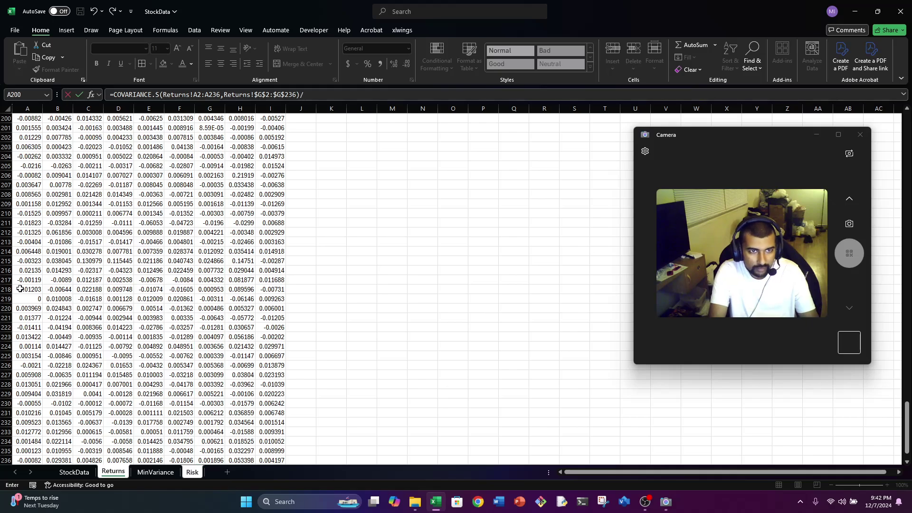
text(VARIA)
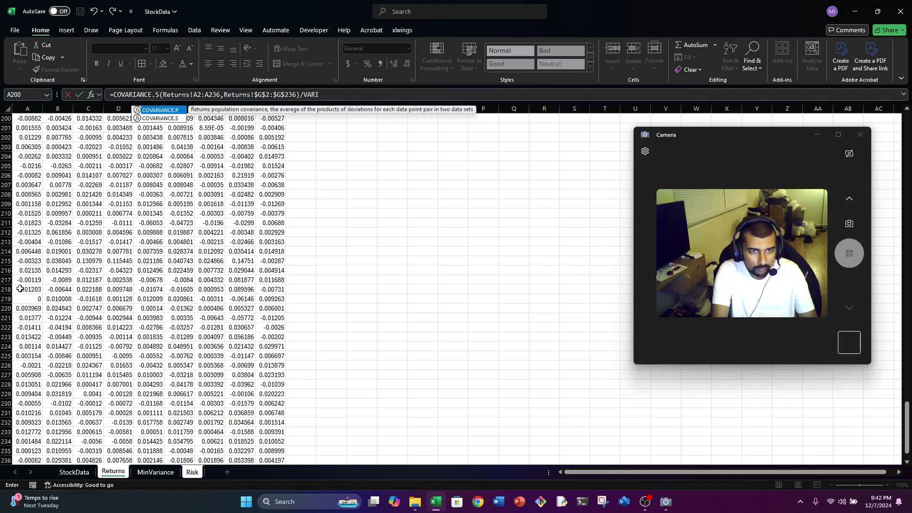
key(BackSpace)
text(.S()
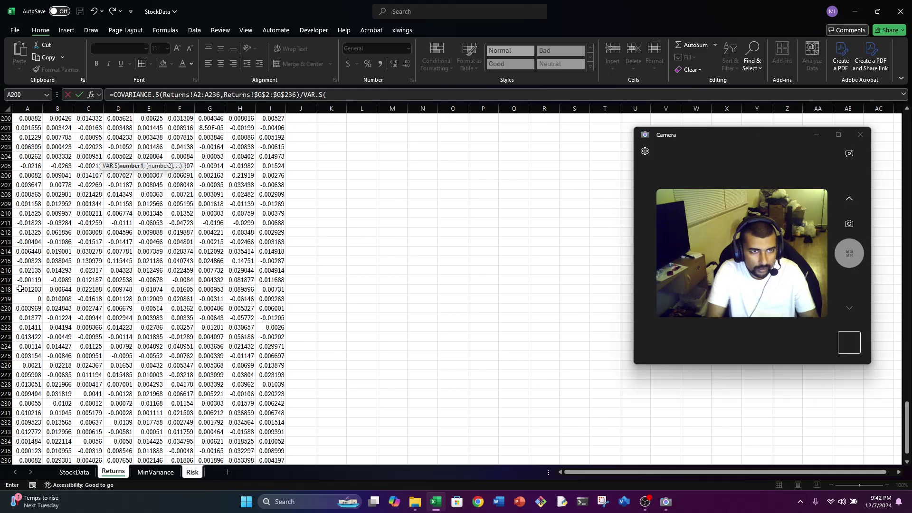
key(Down)
key(Down)
key(Right)
key(Right)
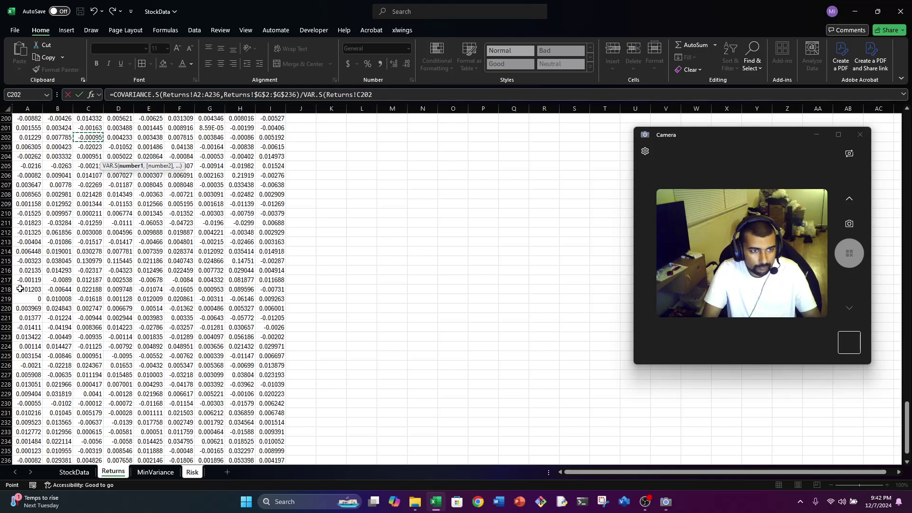
key(Right)
key(Right)
key(Right)
key(Right)
key(ctrl+Up)
key(Down)
key(ctrl+shift+Down)
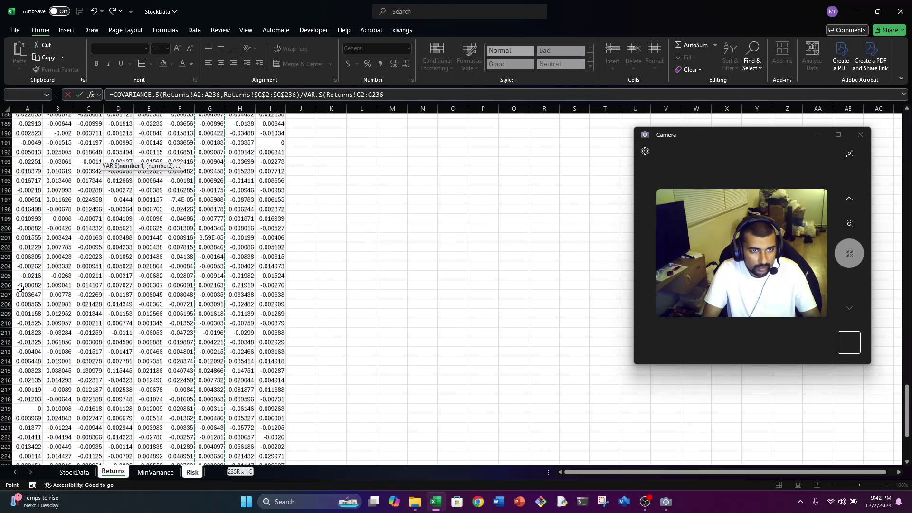
key(F4)
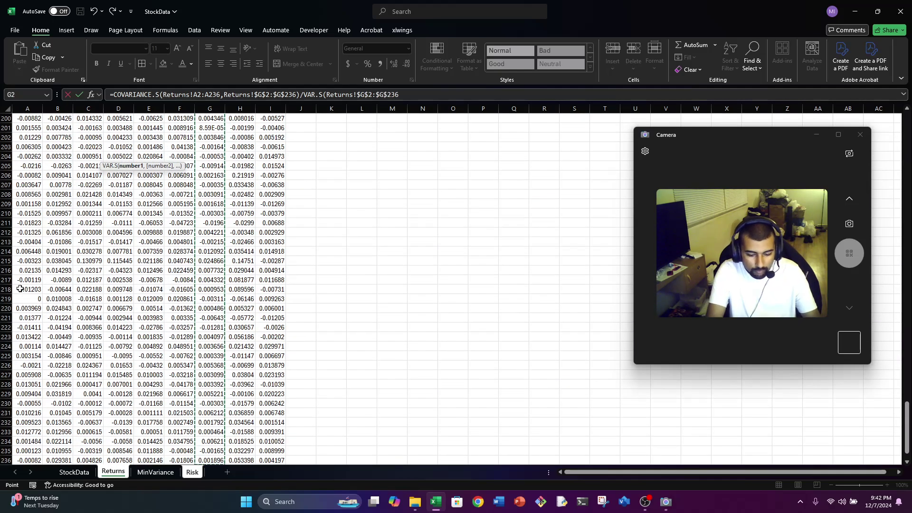
text())
key(ctrl+Return)
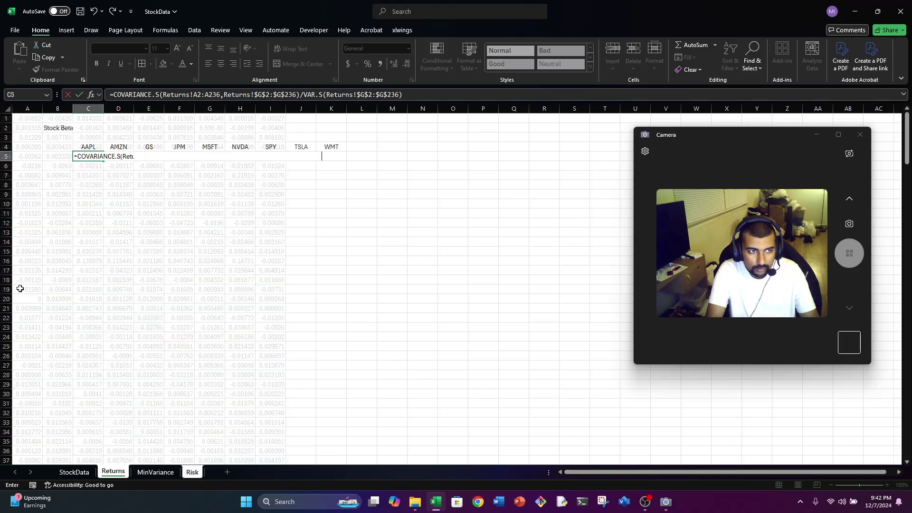
Fill the beta formula from C5 across to K5 for the remaining tickers.
key(shift+Right)
key(shift+Right)
key(shift+Right)
key(shift+Right)
key(shift+Right)
key(shift+Right)
key(shift+Right)
key(shift+Right)
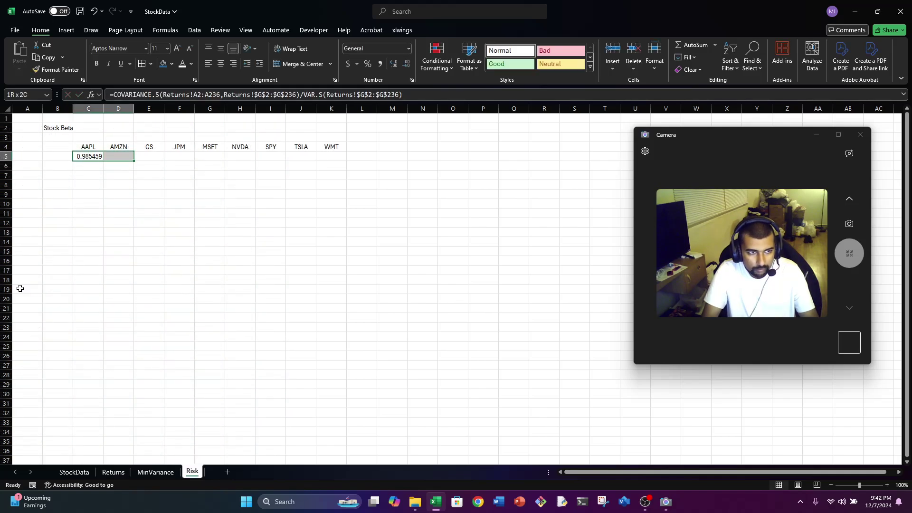
key(ctrl+r)
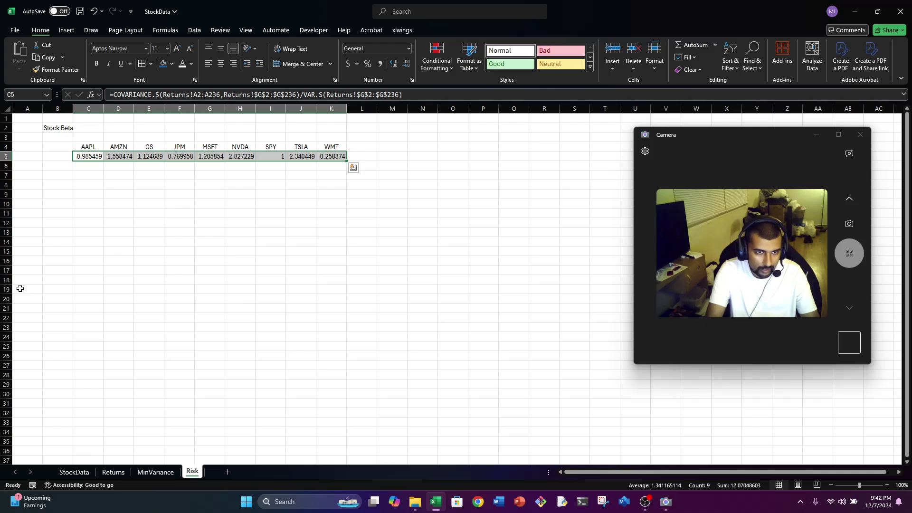
key(alt)
key(h)
key(0)
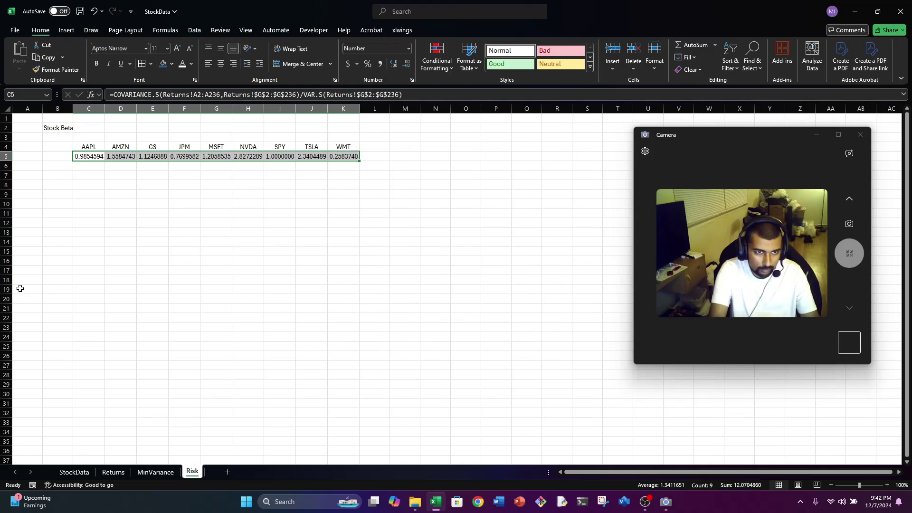
key(ctrl+z)
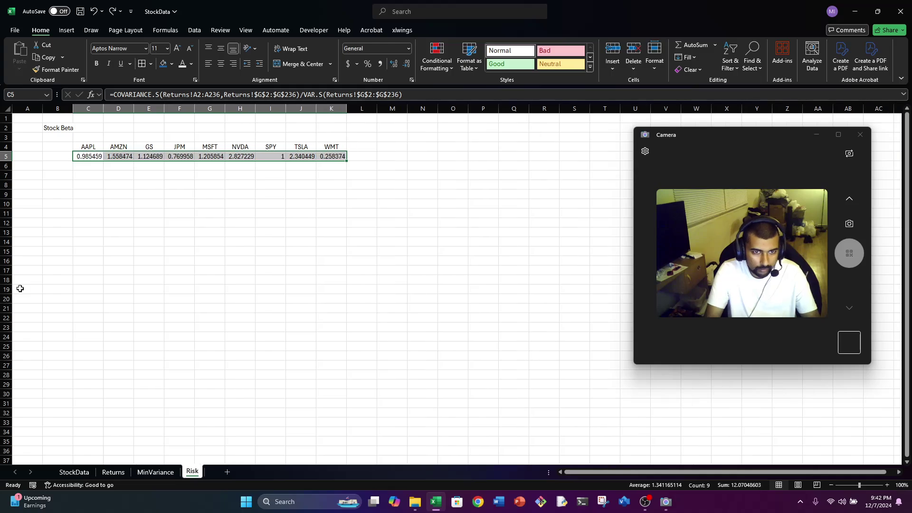
Format the betas in C5:K5 to three decimal places and center them.
click(407, 63)
click(407, 64)
click(406, 64)
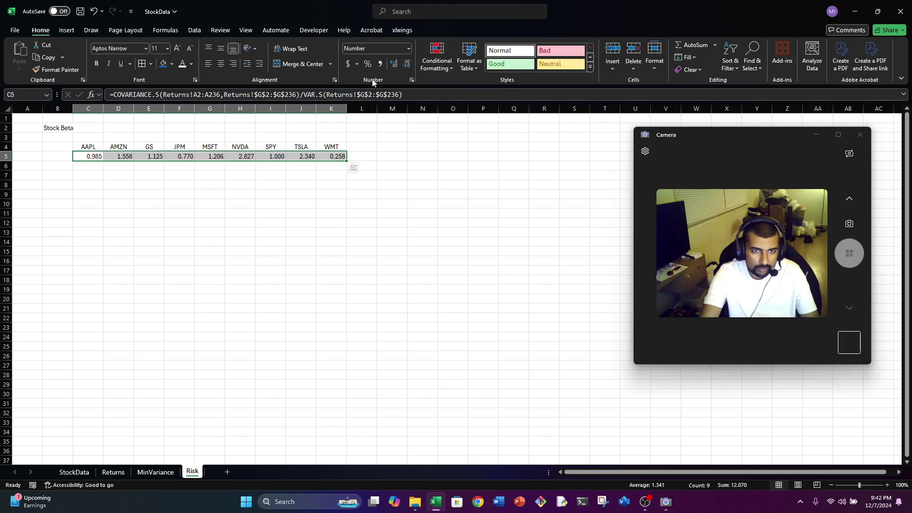
click(221, 63)
Make the Stock Beta heading in B2 and the ticker headings in C4:K4 bold.
click(102, 147)
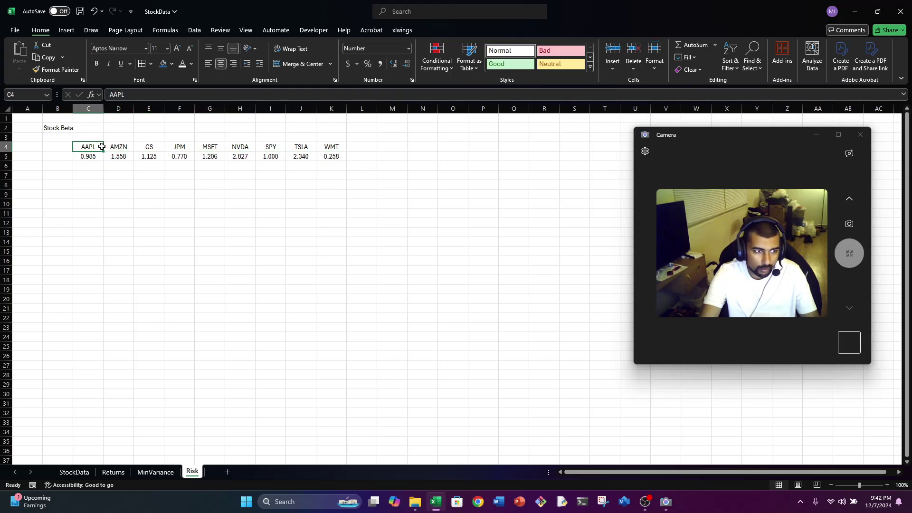
drag(101, 147, 107, 146)
click(56, 129)
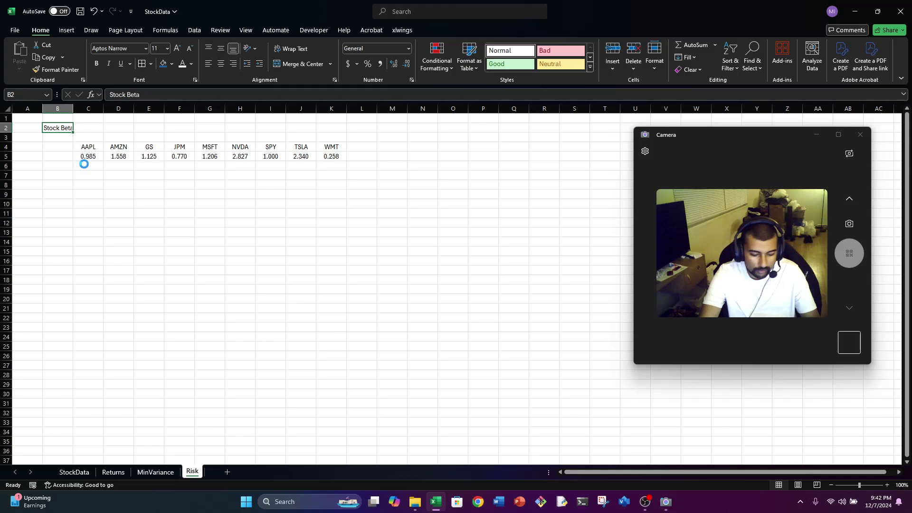
key(ctrl+b)
click(92, 148)
drag(91, 148, 332, 148)
key(ctrl+b)
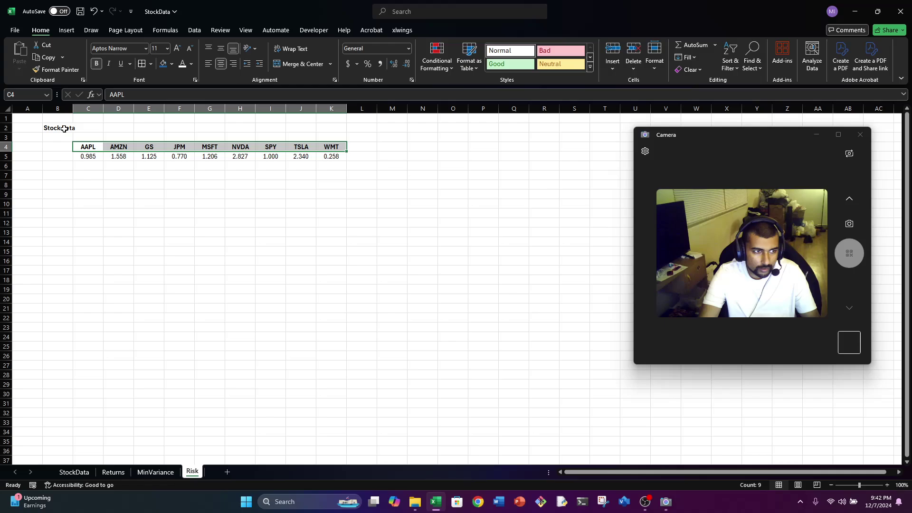
Enter the heading Portfolio Beta in B7 of the Risk sheet and make it bold.
click(58, 174)
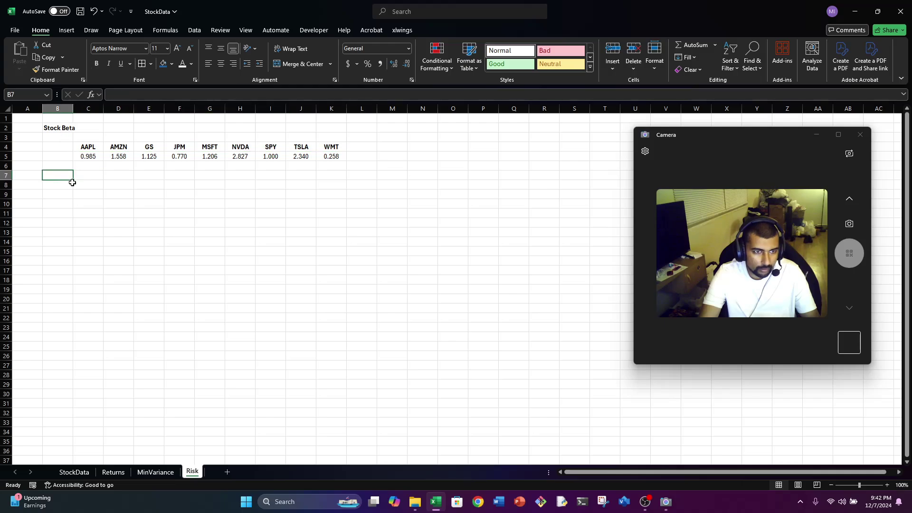
text(Portf)
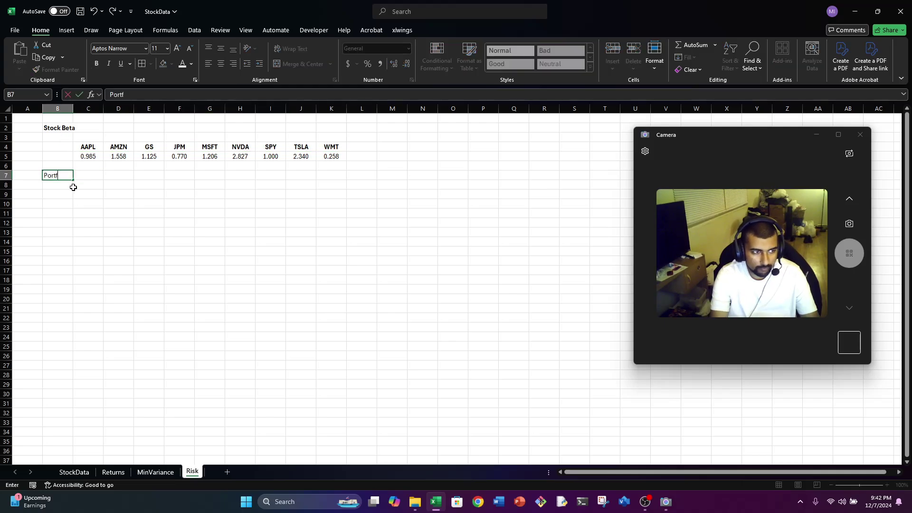
text(olio Beta)
key(Return)
key(Up)
key(ctrl+b)
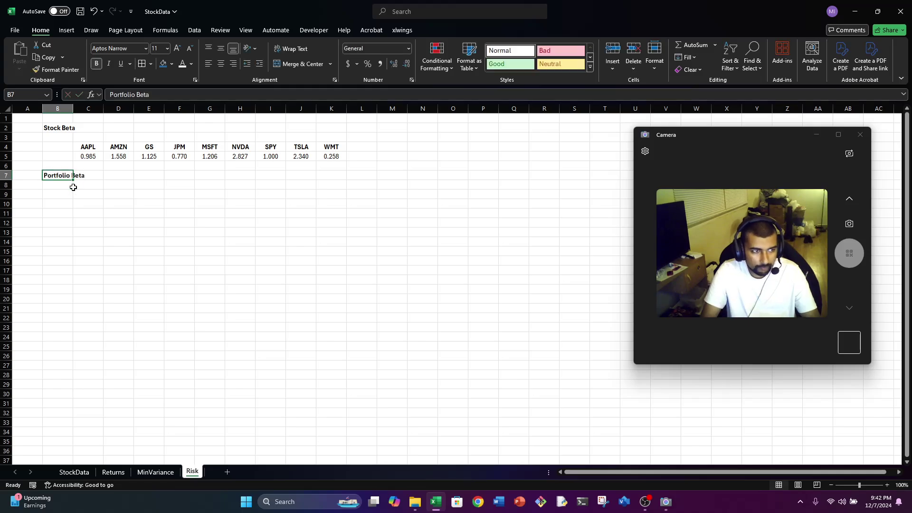
Begin a SUMPRODUCT formula in K7 with the portfolio weights MinVariance!C6:K6 as its first array.
key(Right)
key(Right)
key(Right)
key(Right)
key(Right)
key(Right)
key(Right)
key(Right)
key(Right)
text(=)
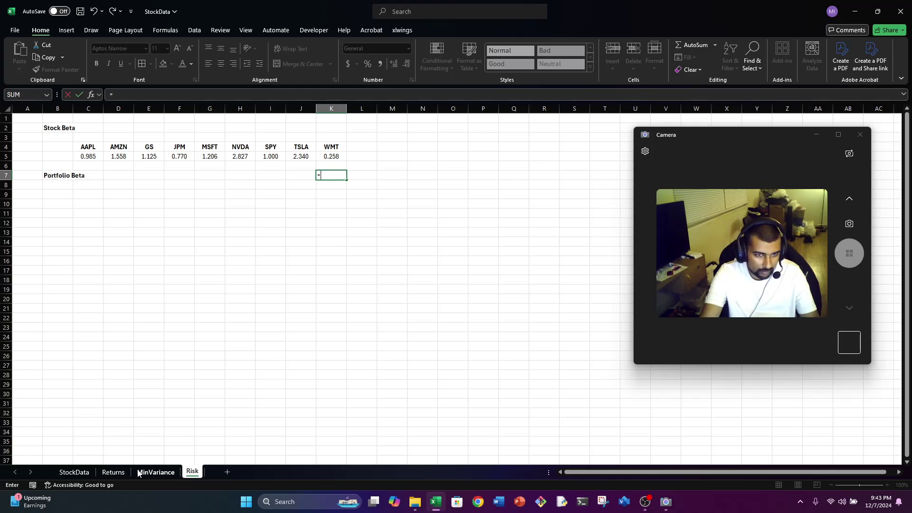
text(sump)
key(Tab)
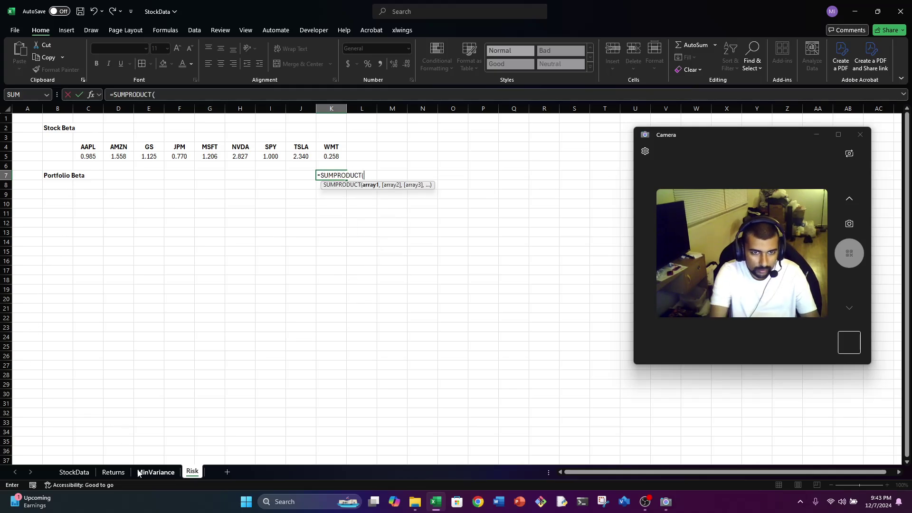
click(139, 474)
click(112, 168)
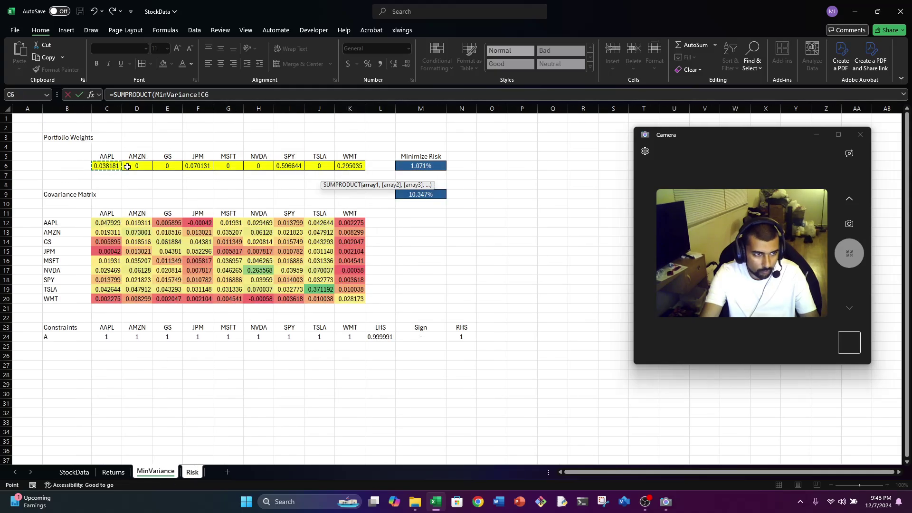
drag(127, 167, 358, 164)
text(,)
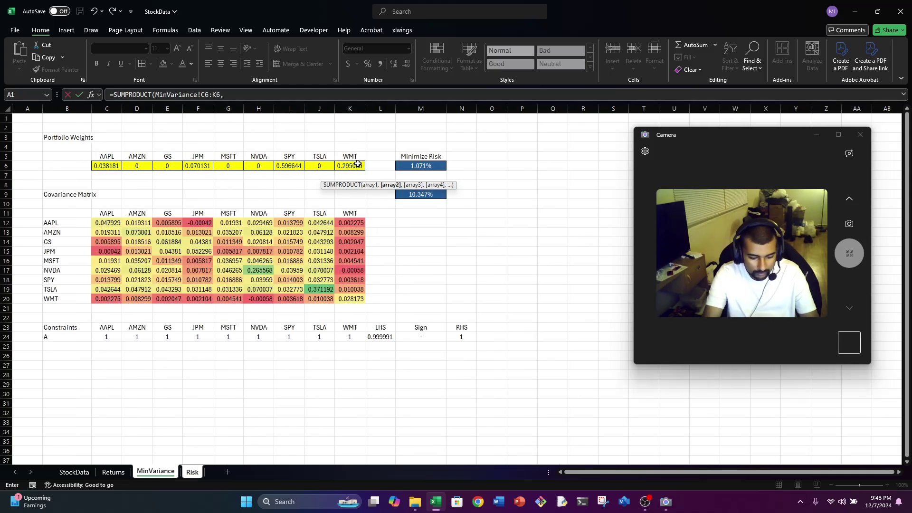
Add the stock betas Risk!C5:K5 as the second array and complete the portfolio beta formula in K7.
click(192, 473)
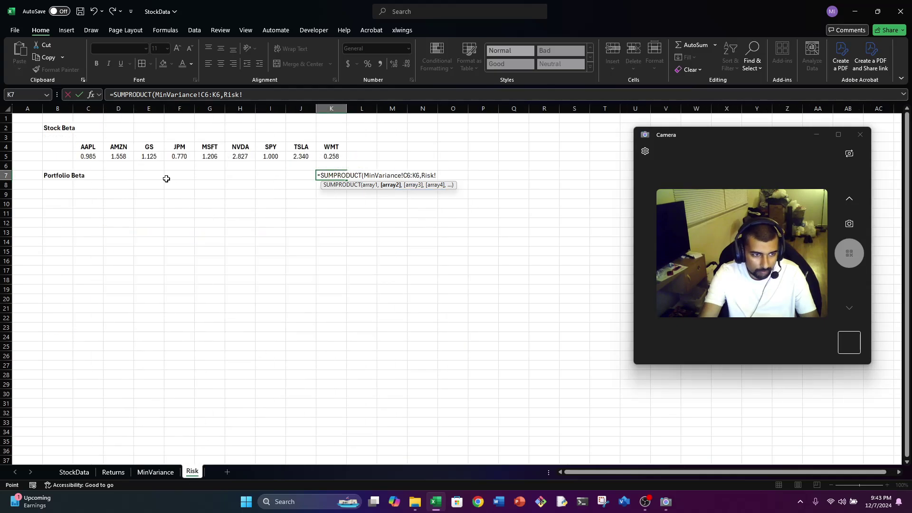
drag(97, 156, 325, 152)
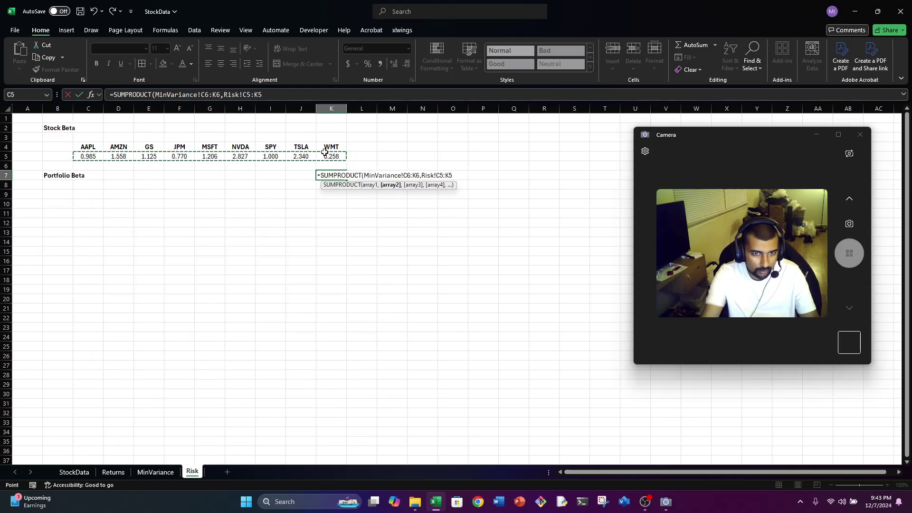
key(Return)
key(Up)
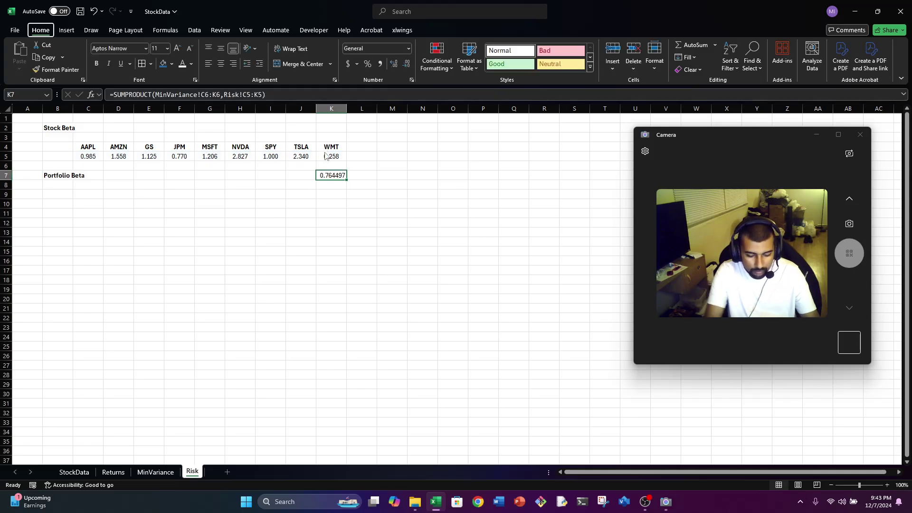
Fill the portfolio beta value in K7 with the standard light green color.
key(alt+h)
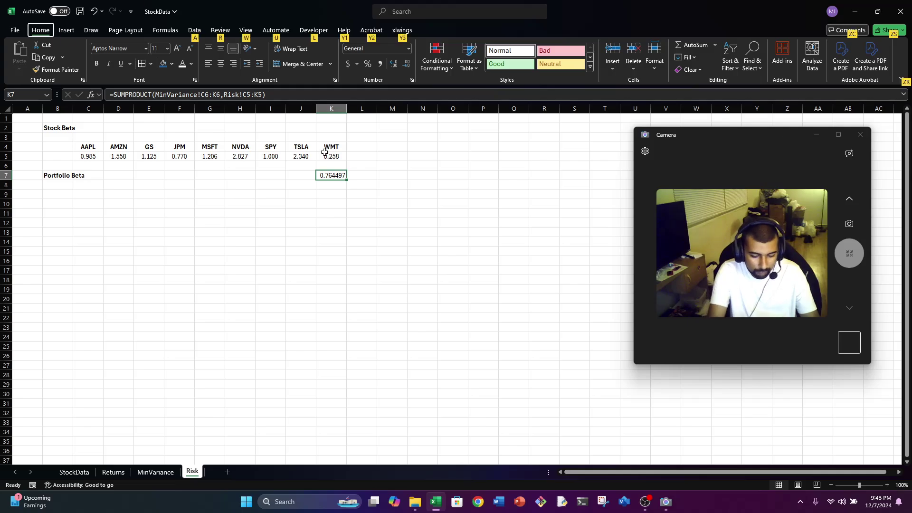
key(h)
key(Down)
key(Down)
key(Down)
key(Down)
key(Down)
key(Down)
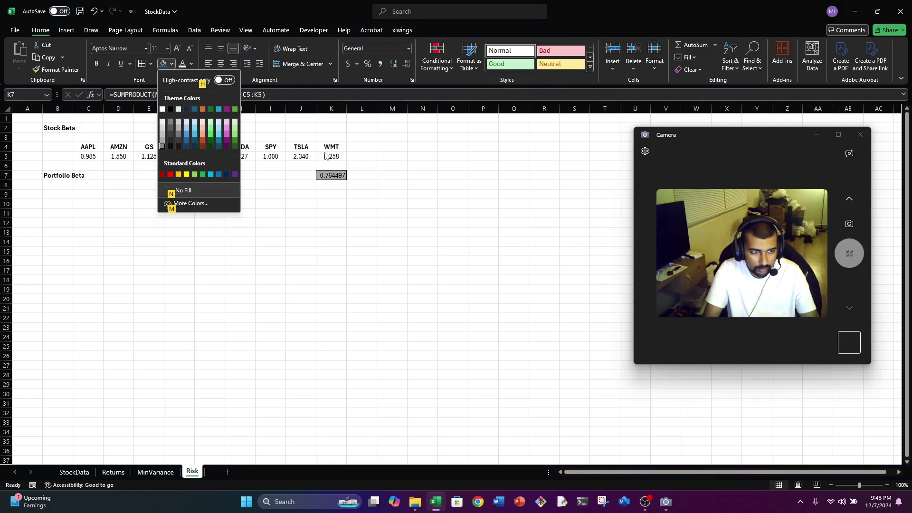
key(Right)
key(Right)
key(Right)
key(Right)
key(Return)
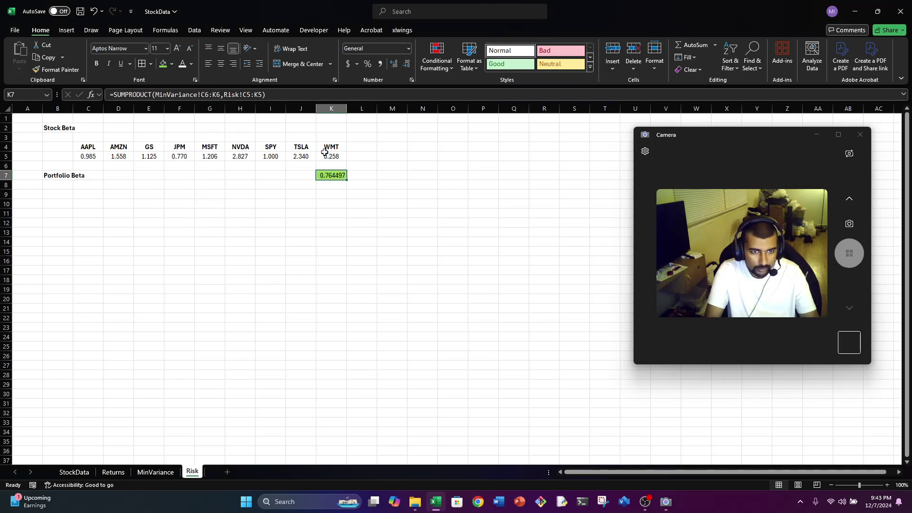
Show the portfolio beta in K7 with four decimal places and center it in the cell.
click(404, 65)
click(404, 64)
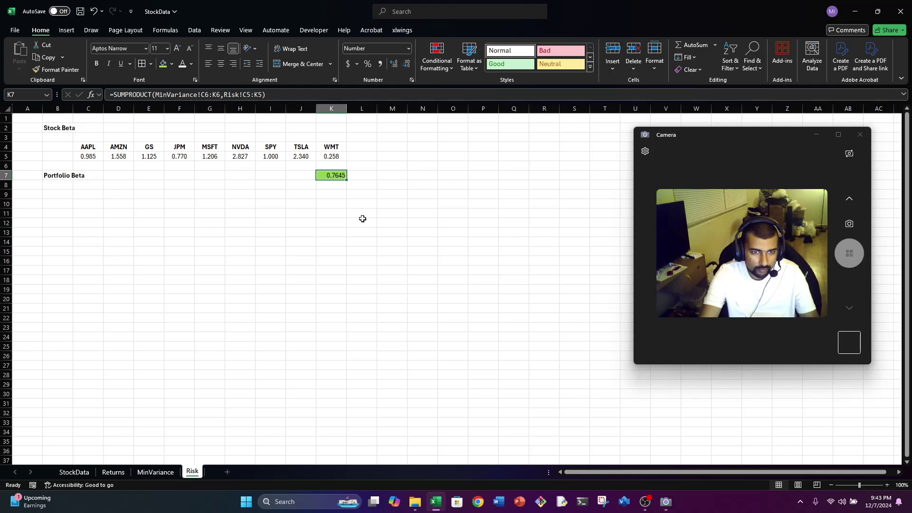
key(alt+h)
key(a)
key(c)
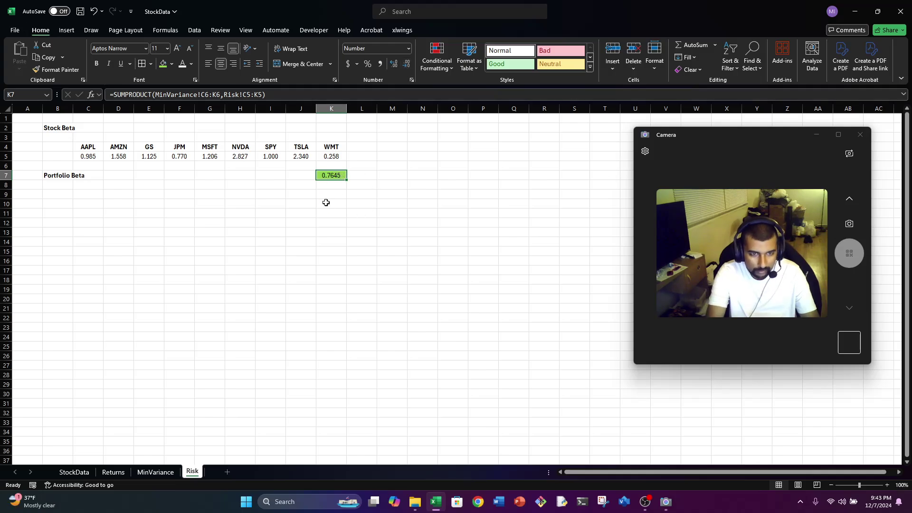
Move the "Portfolio Beta" label from B7 to I7, closer to its value.
key(ctrl+Left)
key(ctrl+c)
key(Right)
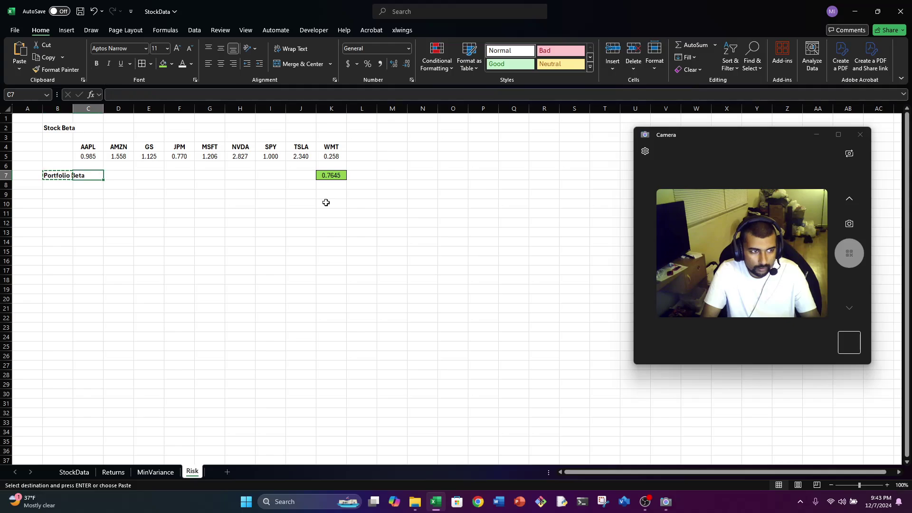
key(Right)
key(Right)
key(Right)
key(Right)
key(Right)
key(Right)
key(Return)
Enter the section heading "Stock Value At Risk" in cell B10.
key(Left)
key(Left)
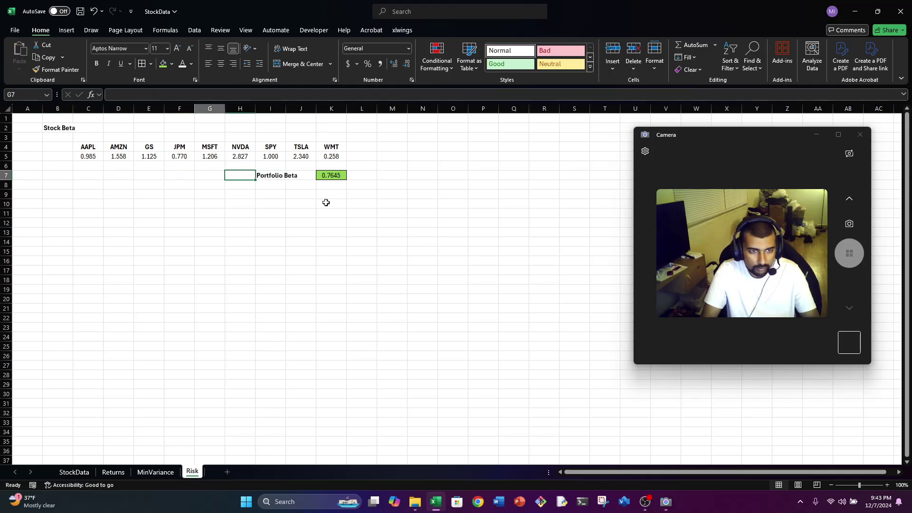
key(Down)
key(Left)
key(Left)
key(Left)
key(Left)
key(Down)
key(Down)
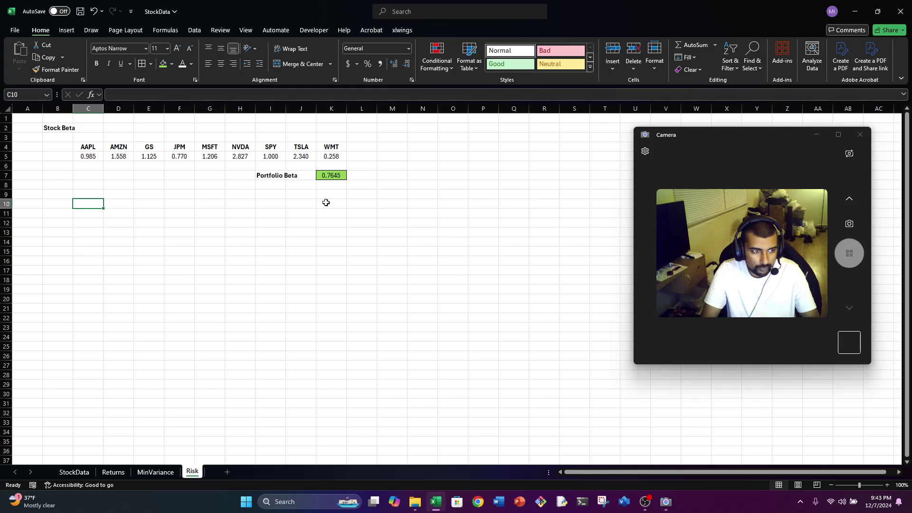
key(Left)
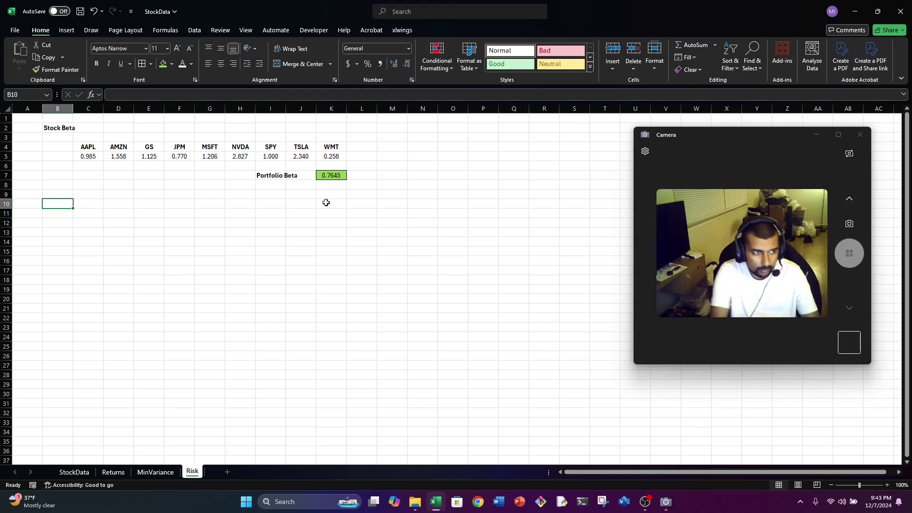
text(Stock Value)
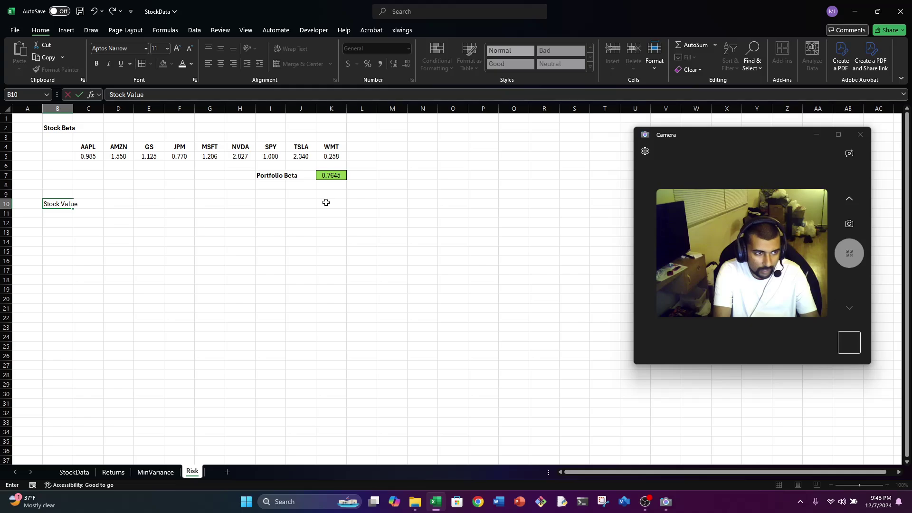
text( At Risk)
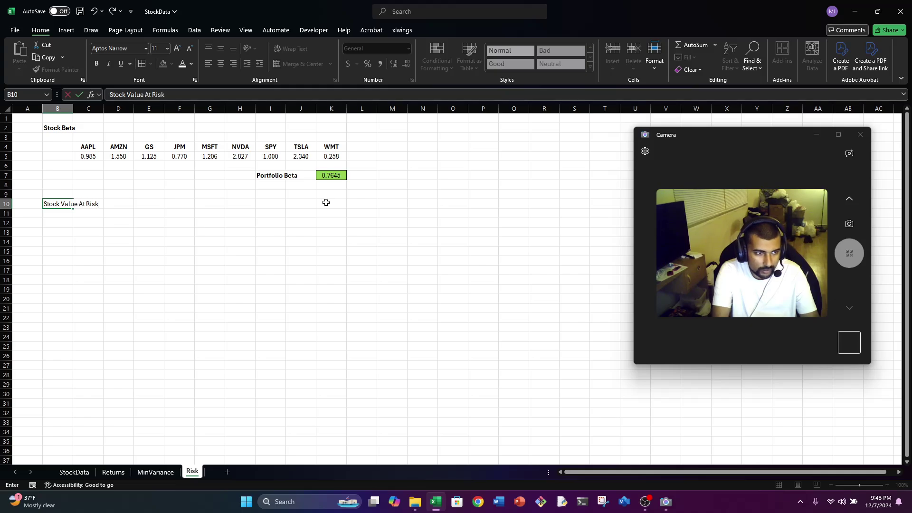
key(Return)
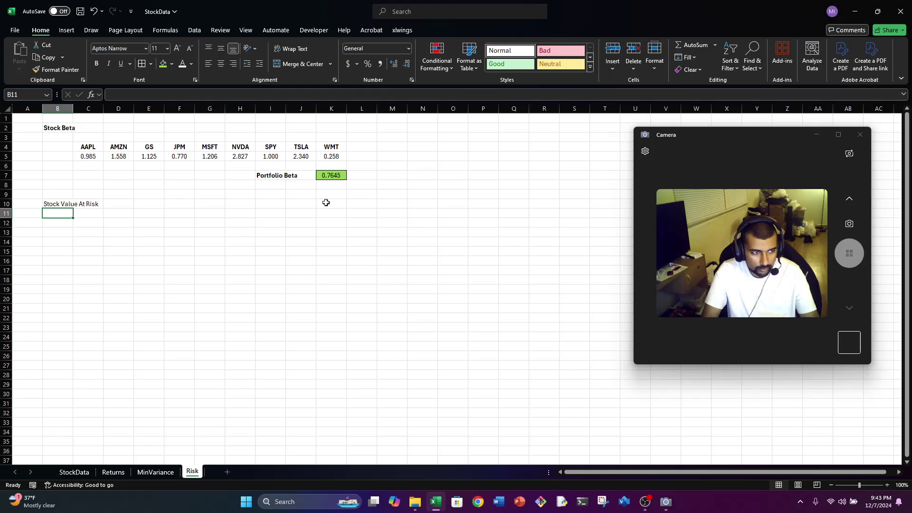
key(Right)
key(Left)
key(Right)
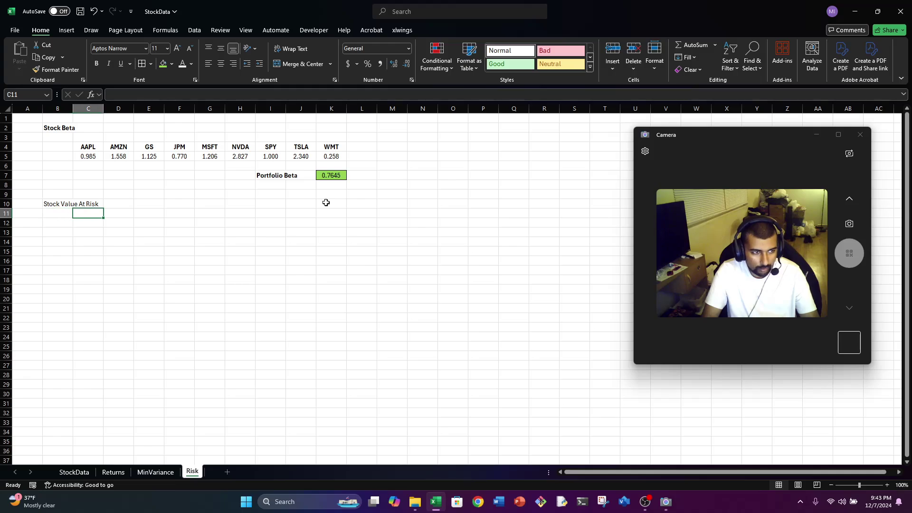
key(Up)
key(Down)
key(Down)
key(Up)
key(Down)
key(Left)
key(Up)
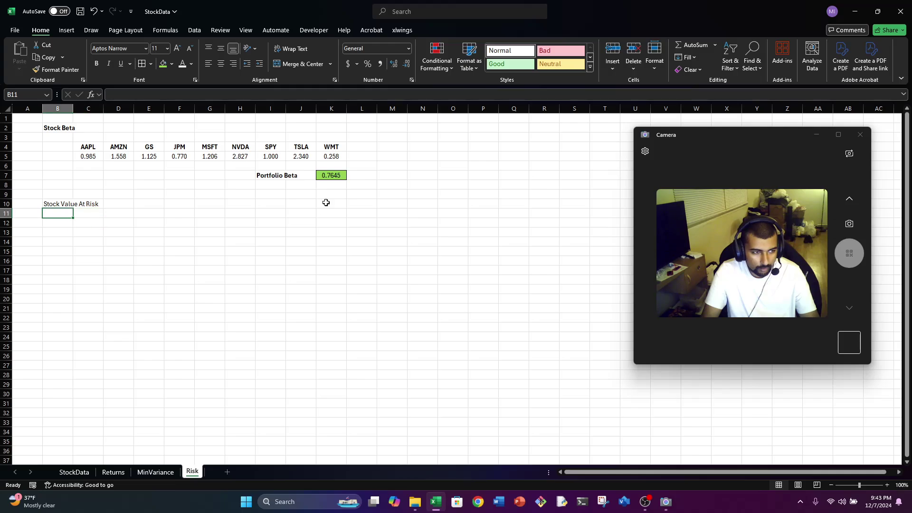
Begin an MMULT formula in cell B12 below the Stock Value At Risk heading.
key(Down)
key(Right)
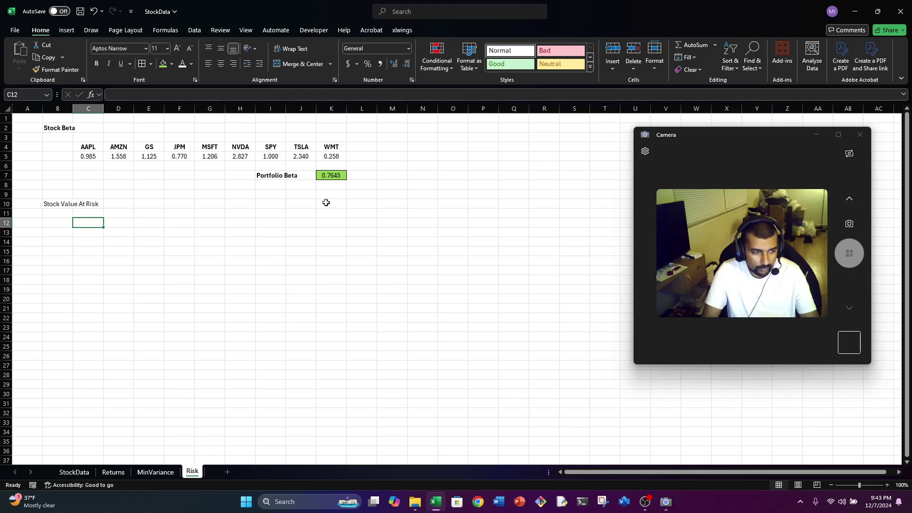
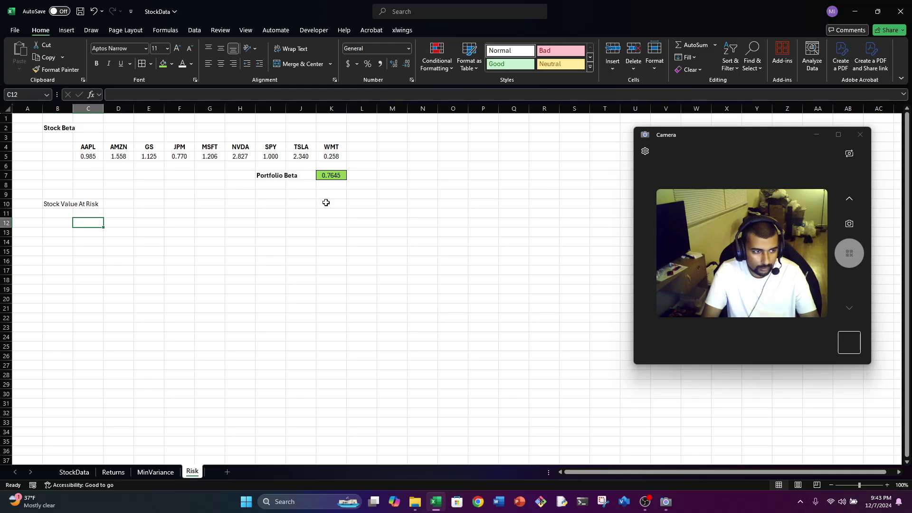
key(Left)
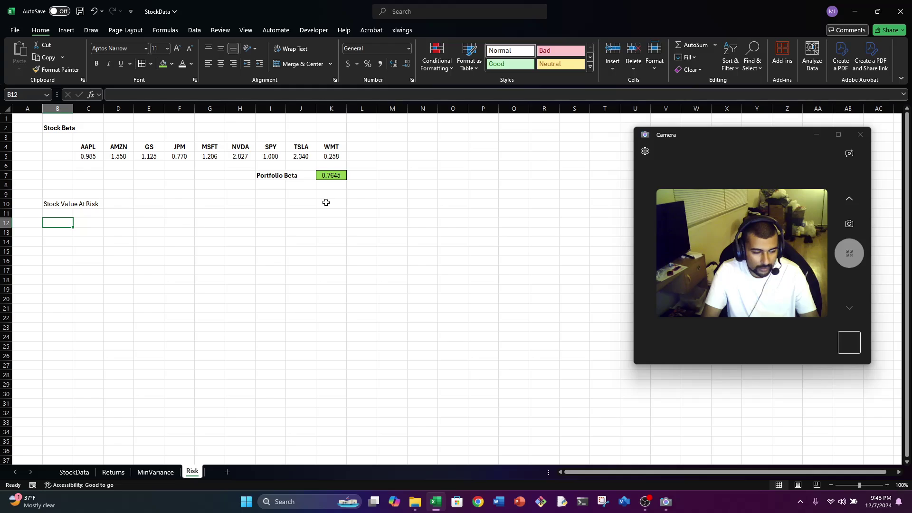
text(=MMULT()
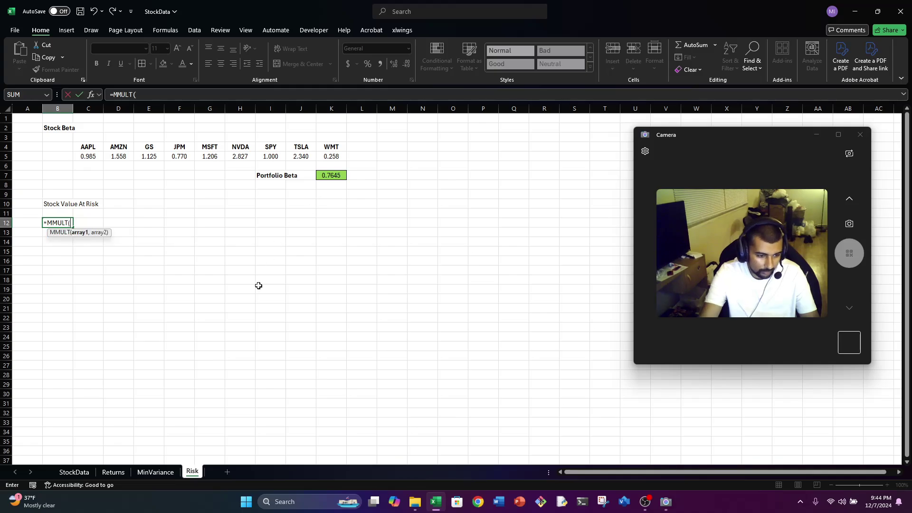
click(114, 472)
scroll(58, 162, down, 20)
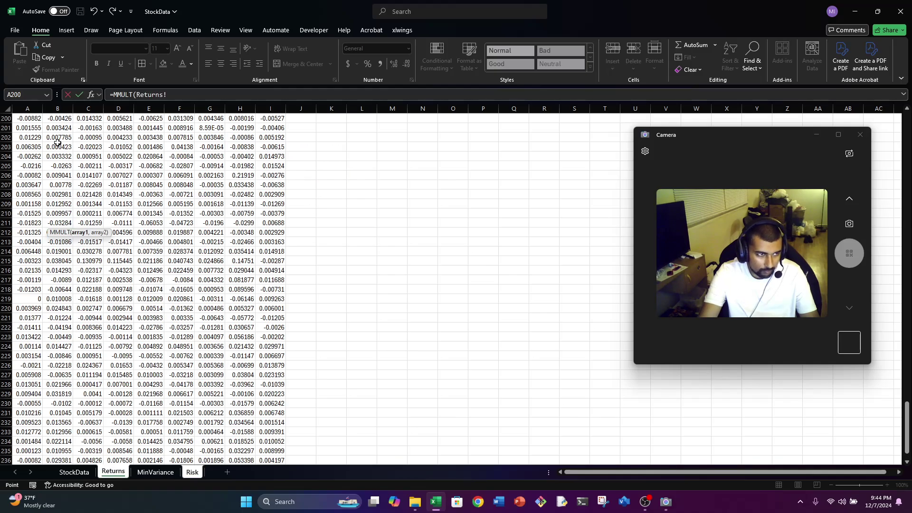
scroll(58, 162, up, 16)
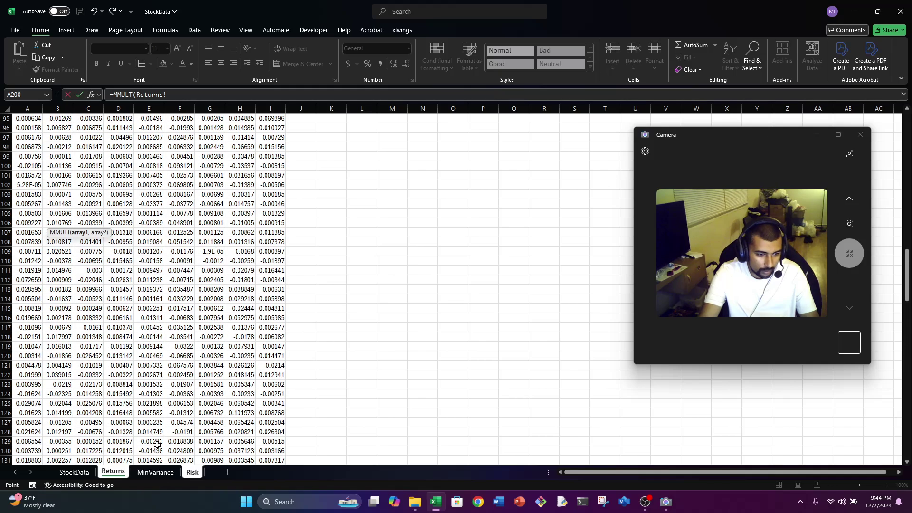
click(190, 477)
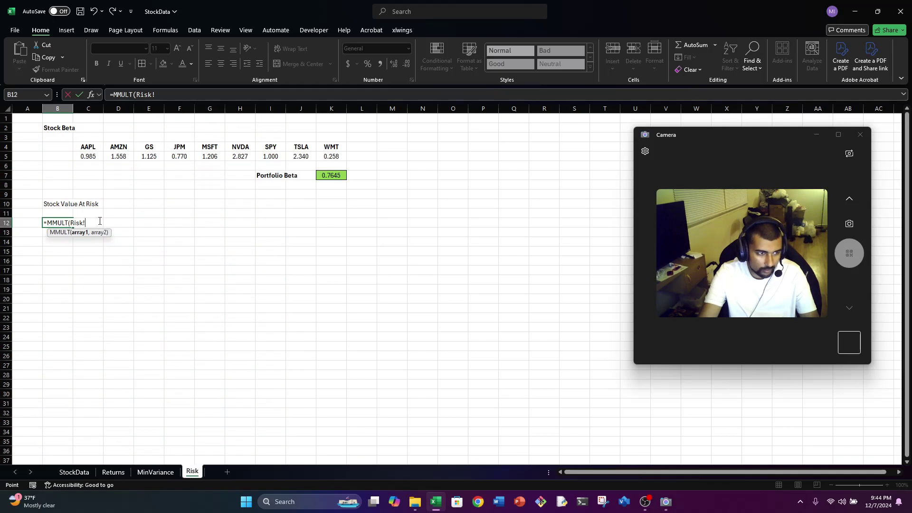
key(BackSpace)
key(BackSpace)
key(BackSpace)
key(BackSpace)
key(BackSpace)
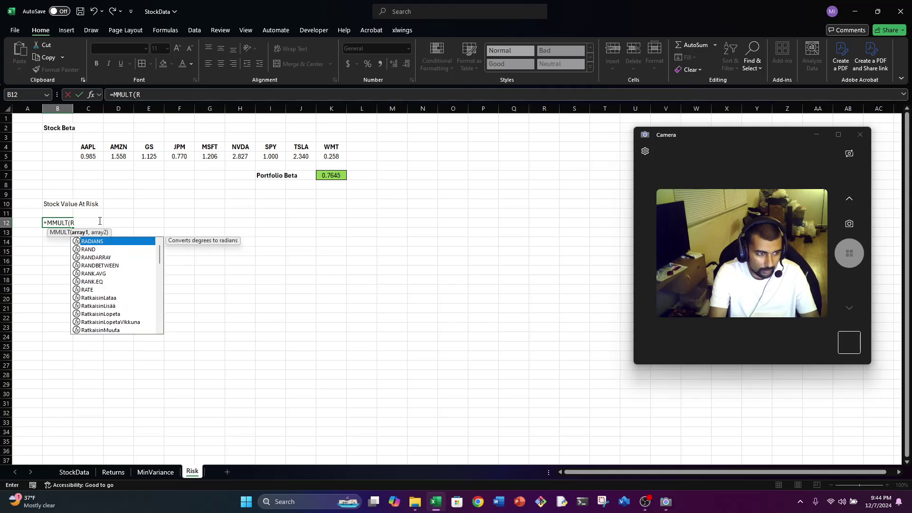
Complete the MMULT formula with X as the first array and TRANSPOSE(MinVariance!C6:K6), the portfolio weights, as the second.
text(X,)
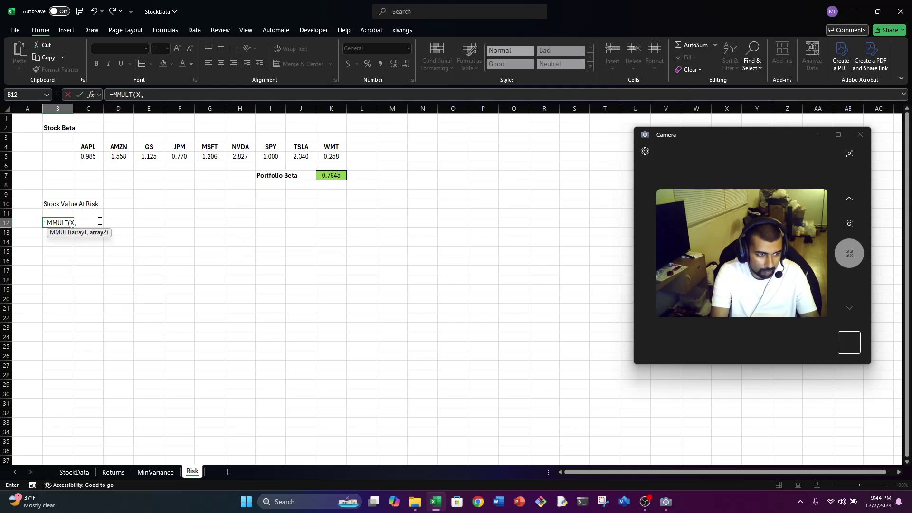
click(145, 473)
drag(108, 167, 362, 167)
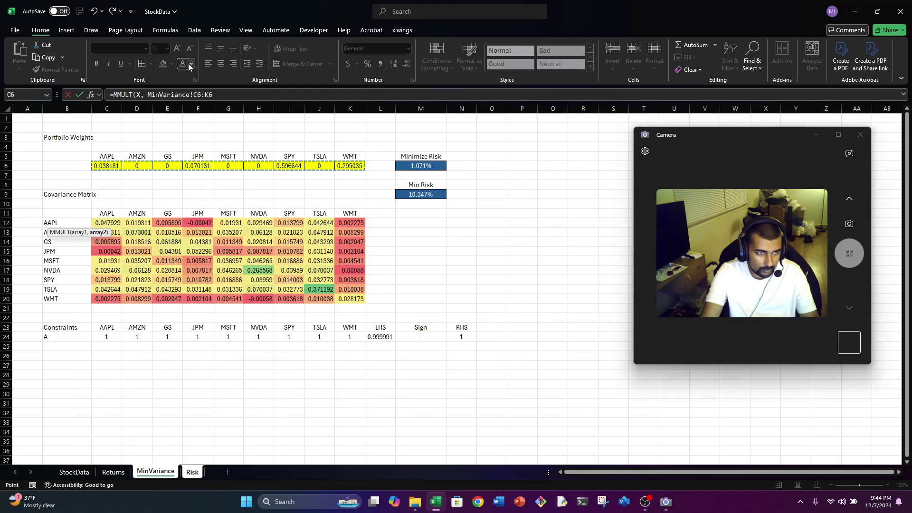
click(147, 95)
text(TRANSPOS)
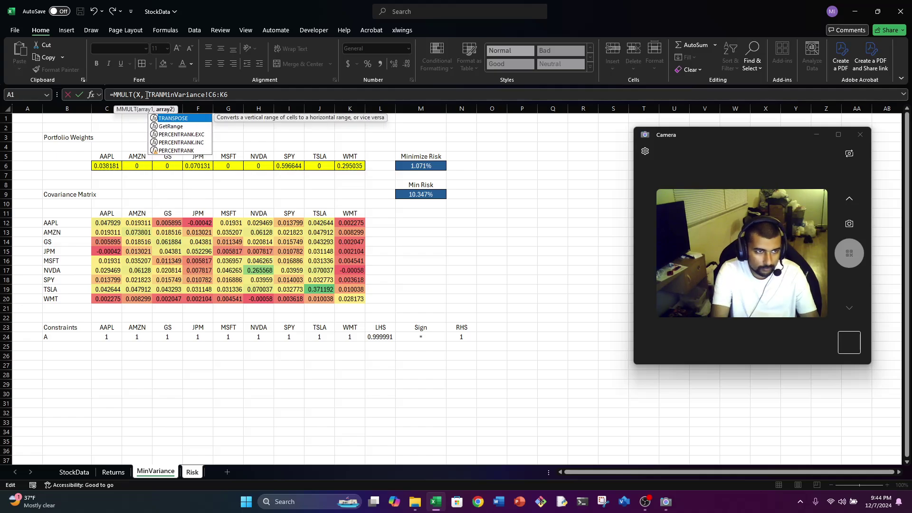
key(Tab)
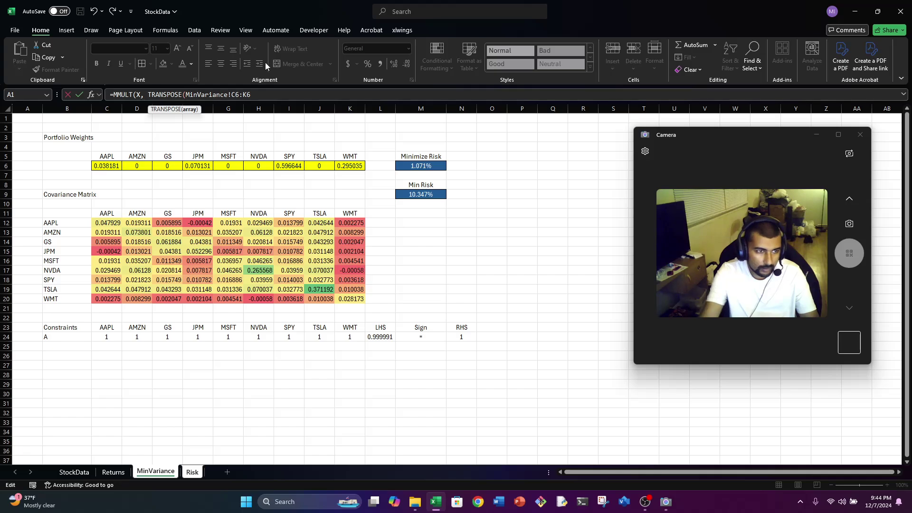
text())
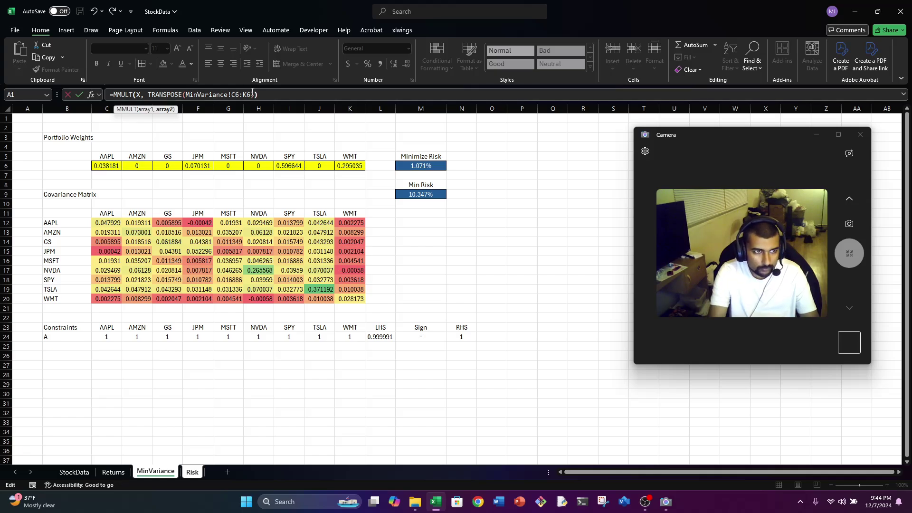
key(Return)
Move the MMULT formula with its whole column of results from B12 to C12, leaving column B empty.
key(Up)
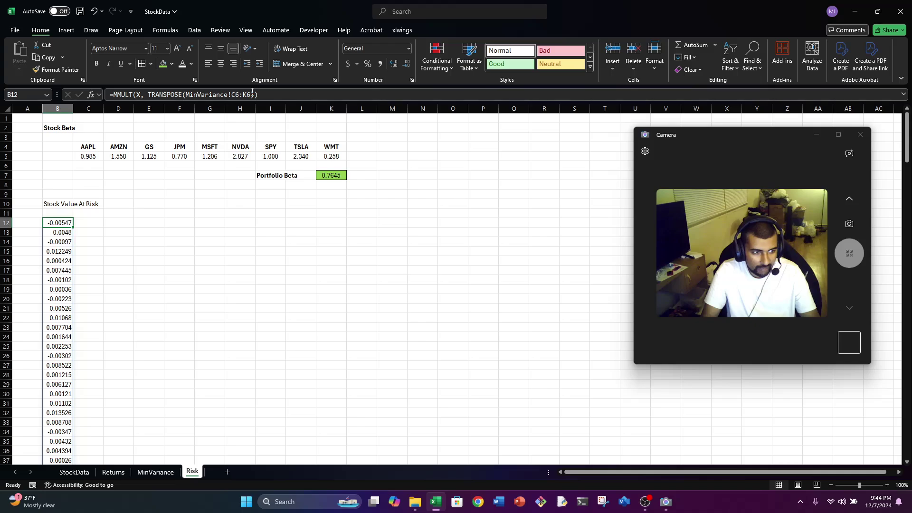
key(ctrl+shift+Down)
key(ctrl+c)
key(Right)
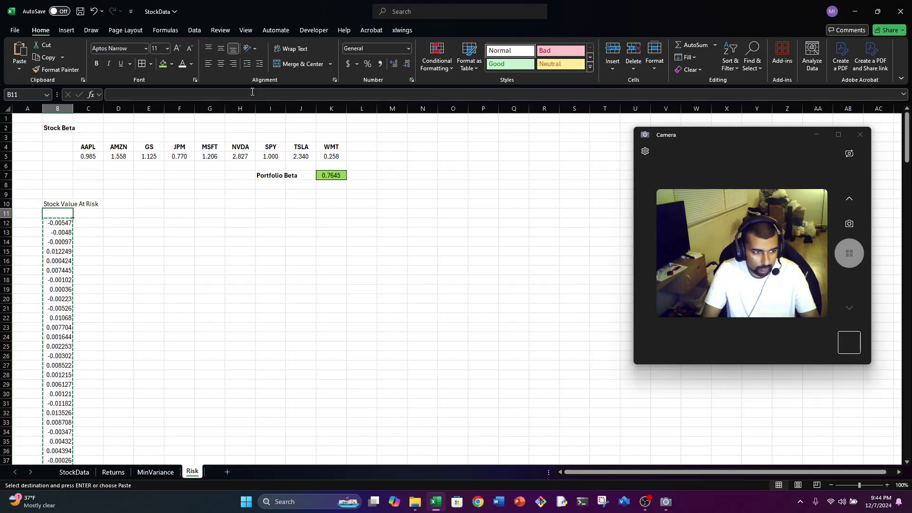
key(ctrl+shift+v)
key(Left)
key(Delete)
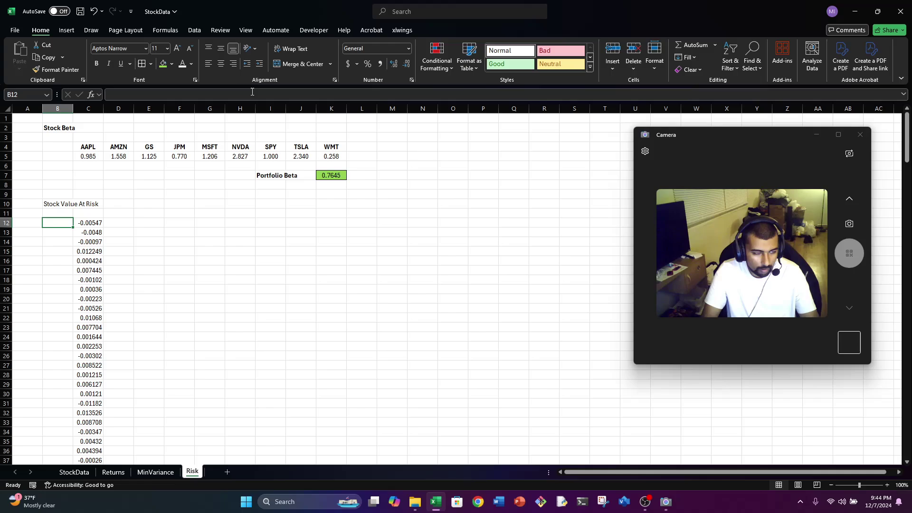
key(Right)
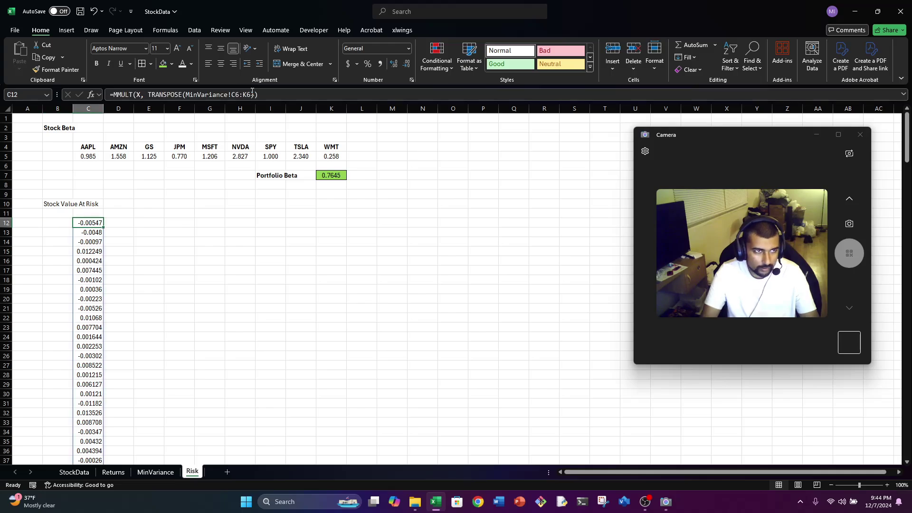
Try to convert the MMULT results in C12:C246 into a table without headers, and undo the conversion.
click(193, 30)
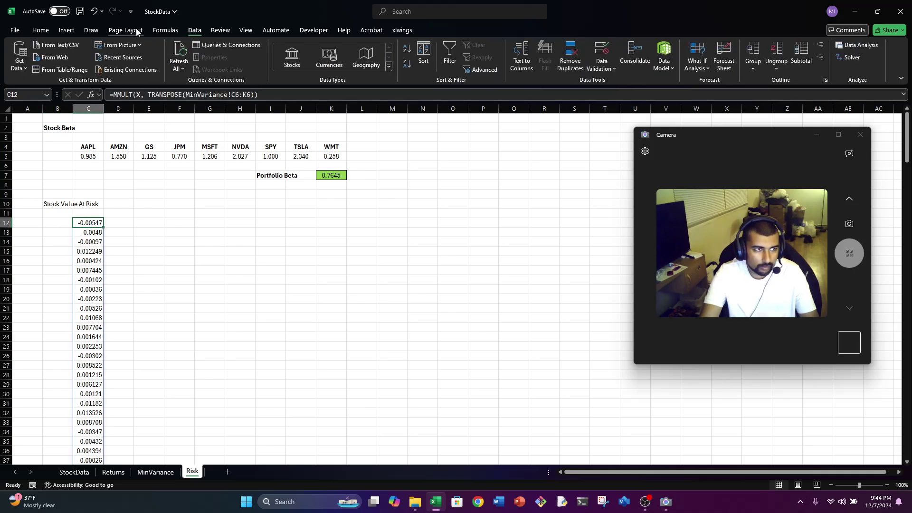
click(64, 30)
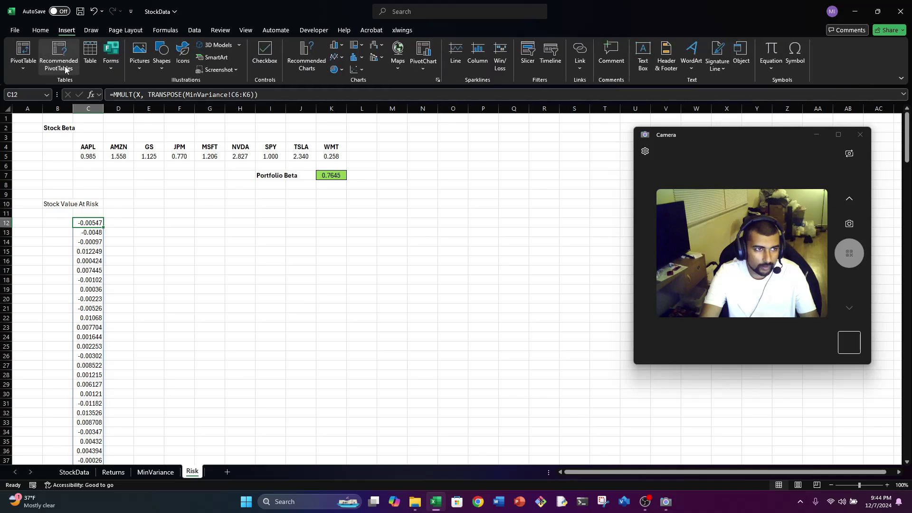
click(91, 66)
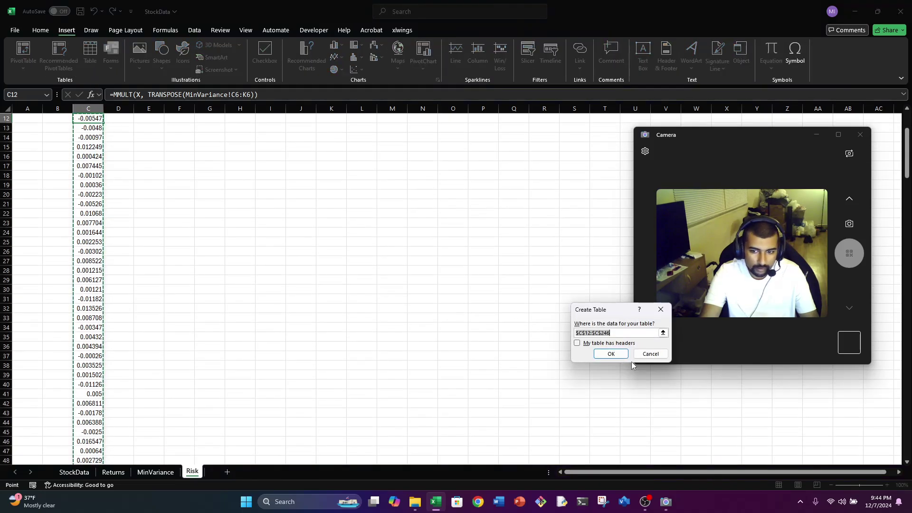
scroll(252, 238, up, 4)
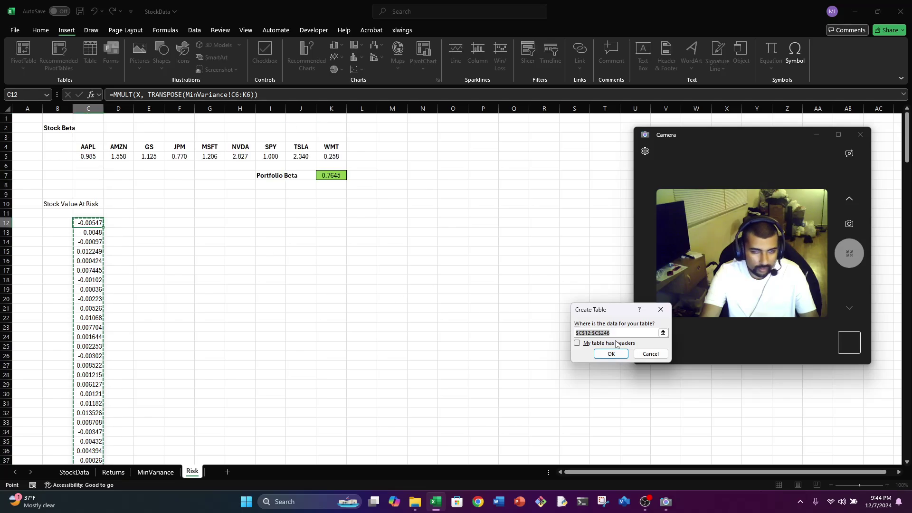
click(611, 354)
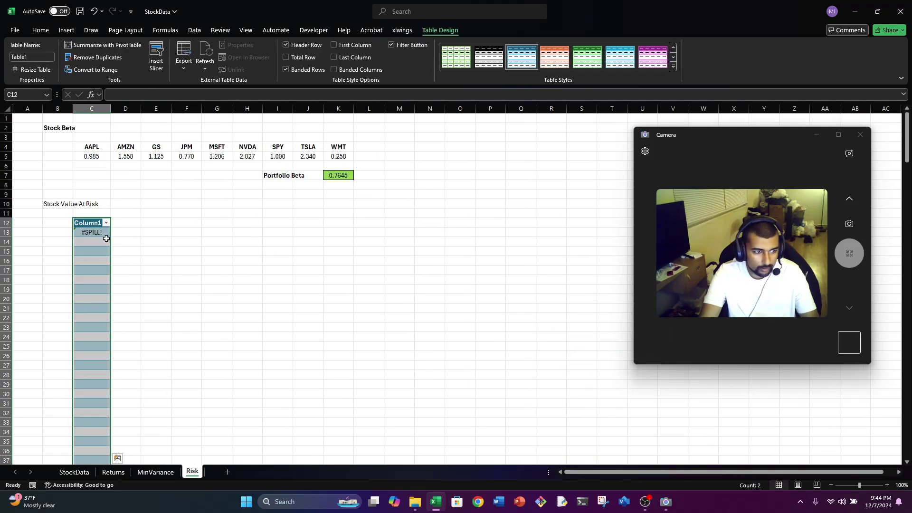
key(ctrl+z)
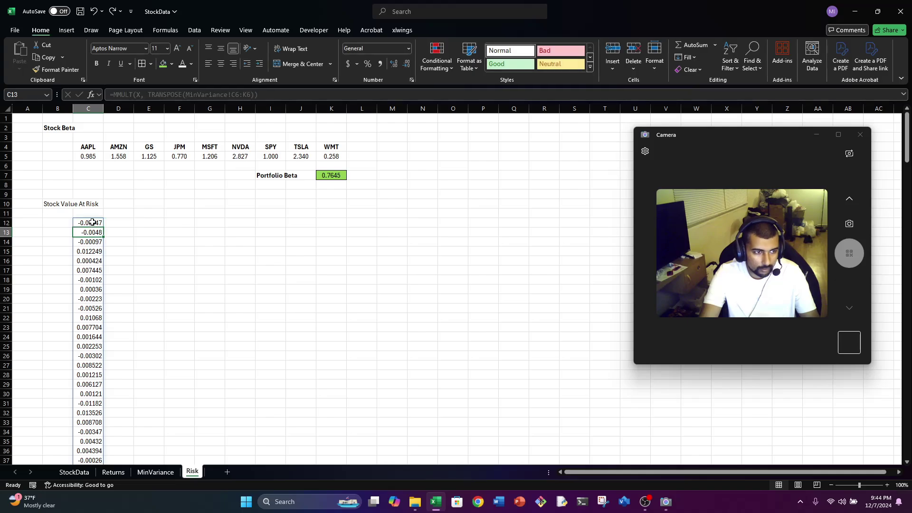
Clear the Stock Value At Risk heading from cells B10:C10.
click(90, 214)
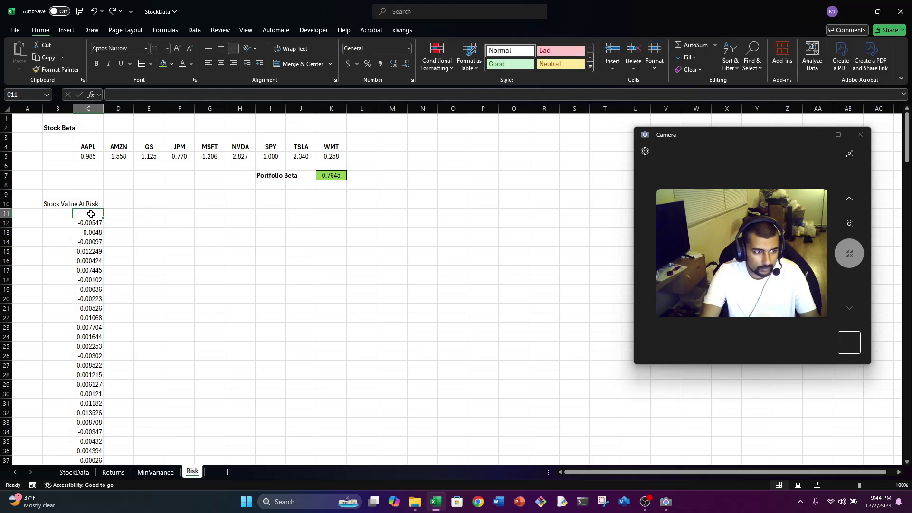
drag(88, 200, 63, 201)
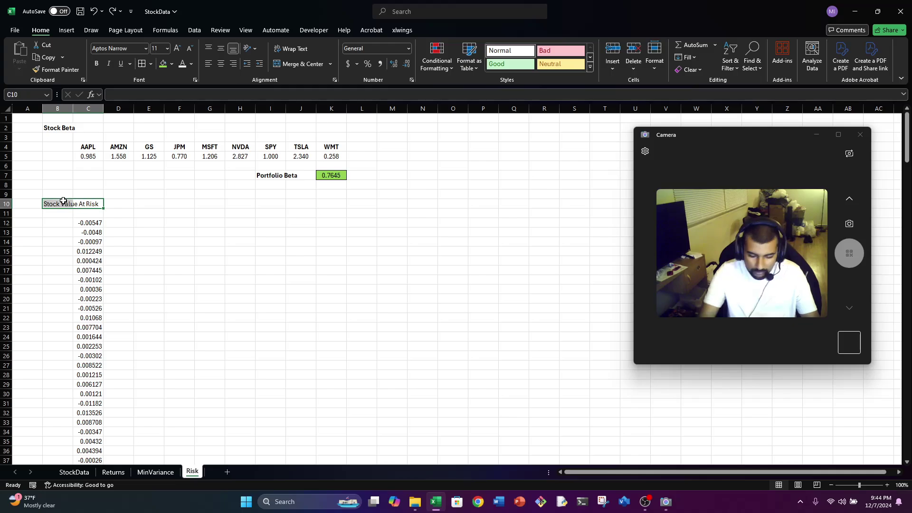
key(Delete)
key(alt)
key(h)
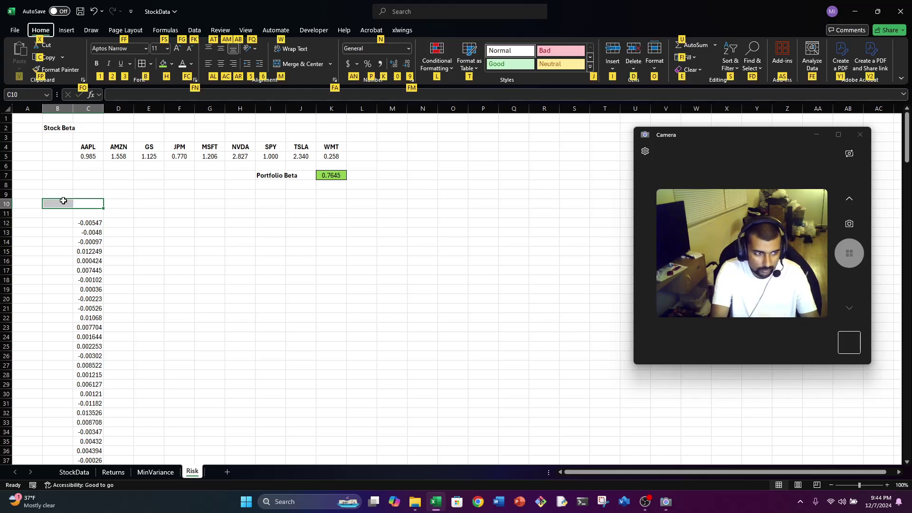
key(d)
key(d)
key(Return)
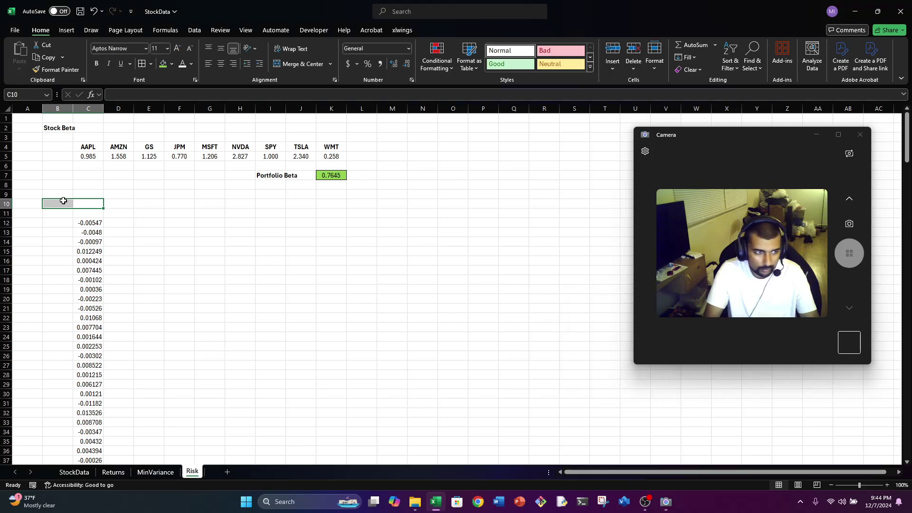
Enter the column headers "Returns" in C11 and "T" in B11 above the results.
key(Down)
text(R)
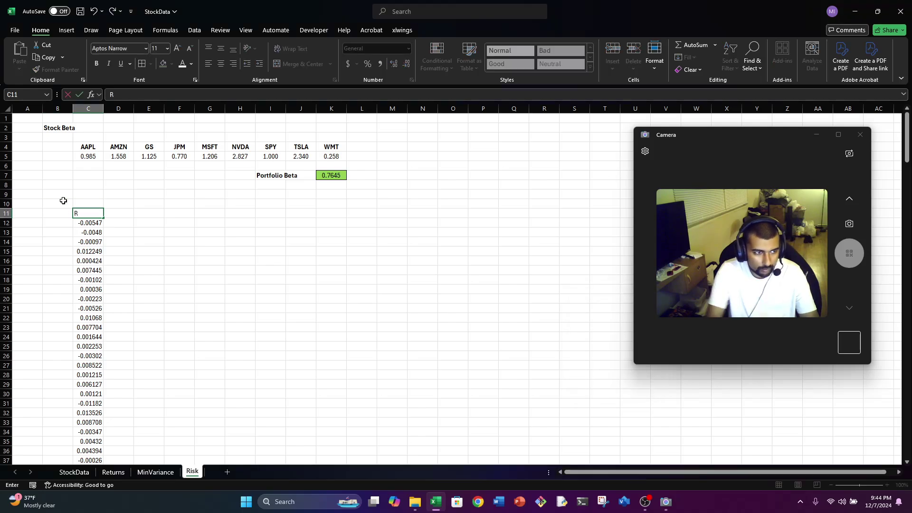
text(eturns)
key(Left)
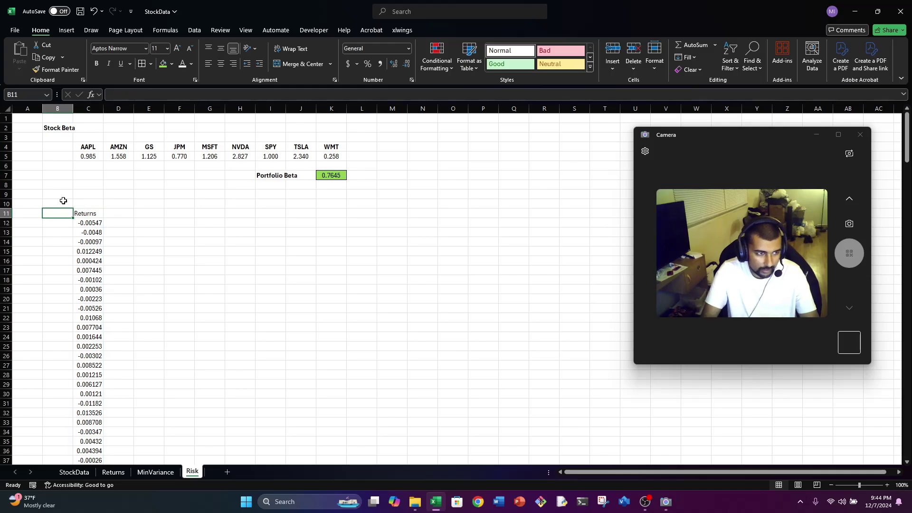
text(N)
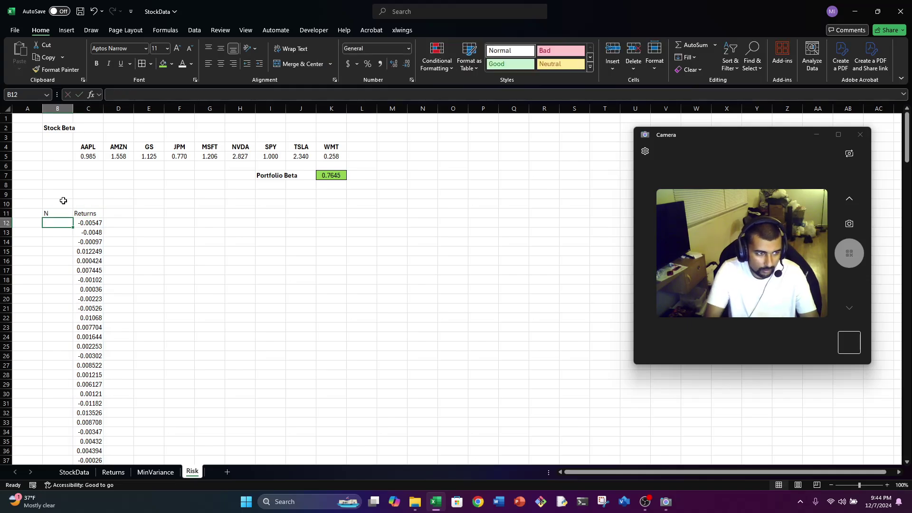
key(BackSpace)
text(T)
key(Tab)
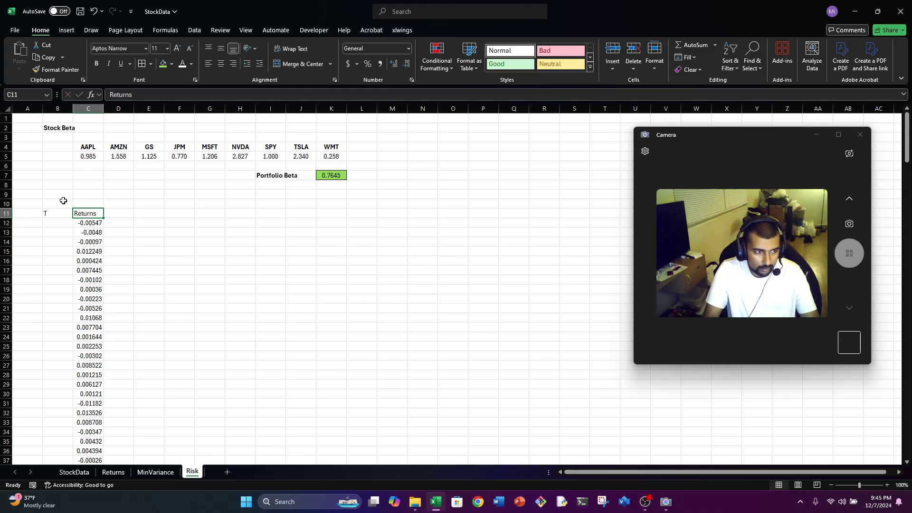
Try again to make a table from the whole column of portfolio returns, C12:C246, below the Returns header.
key(Down)
key(ctrl+shift+Down)
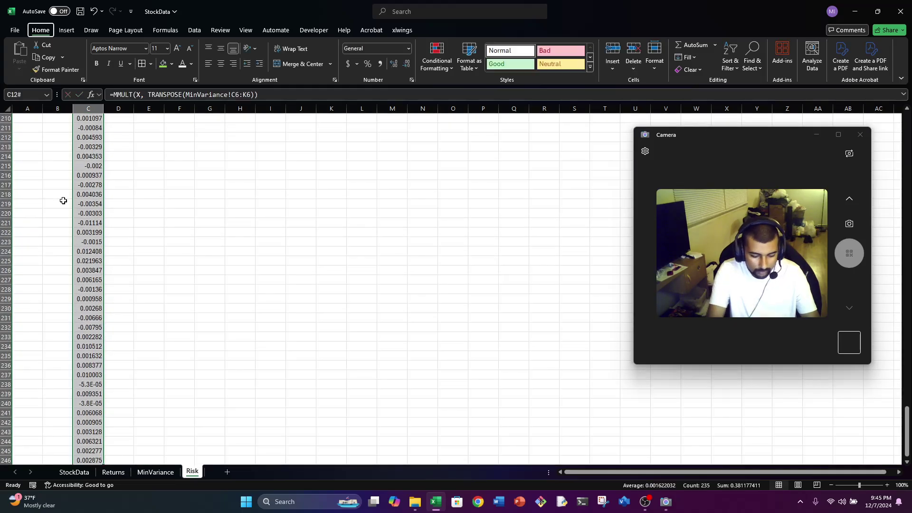
key(alt+n)
key(t)
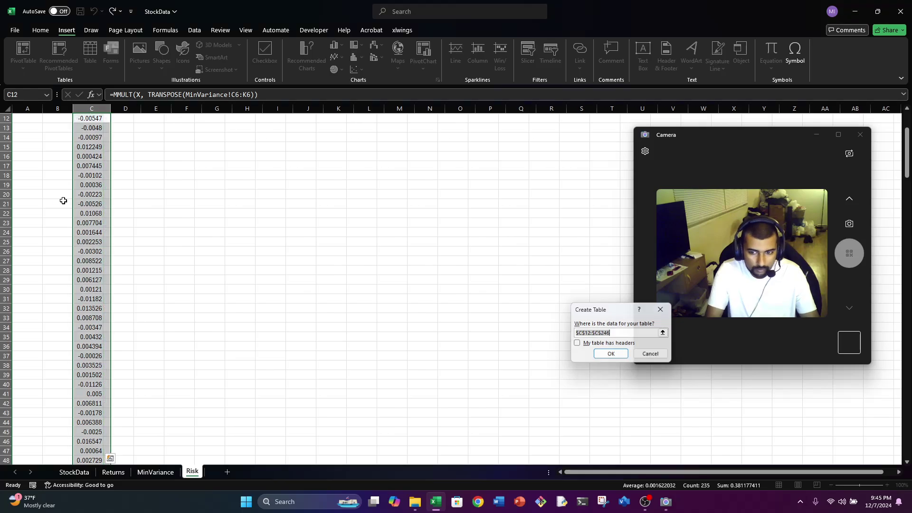
key(Return)
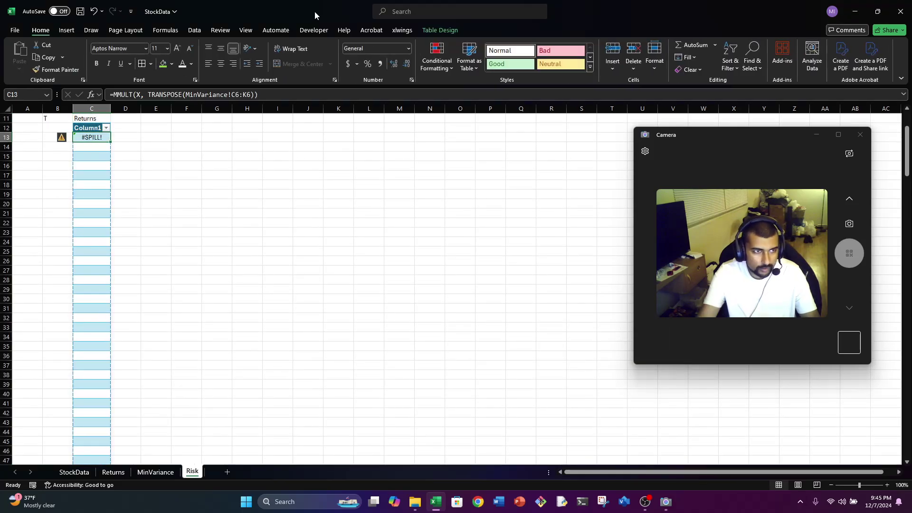
click(278, 97)
key(Escape)
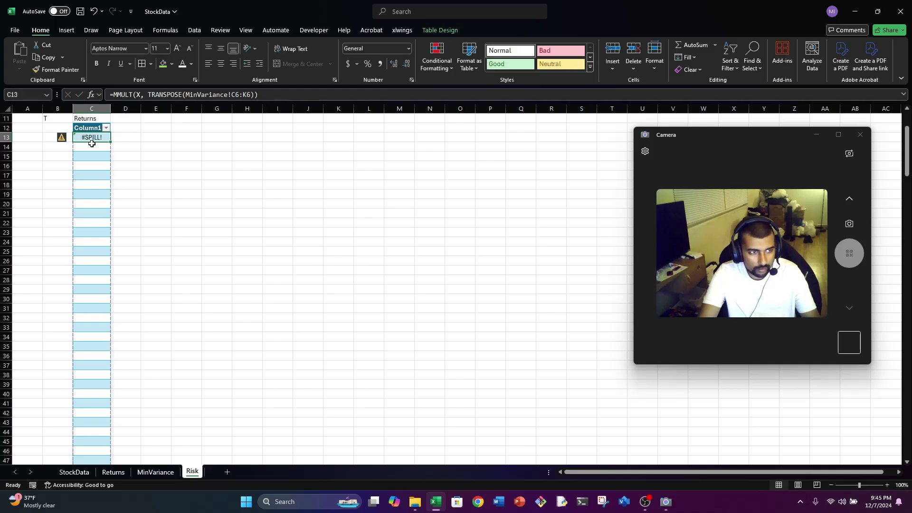
Remove the table with its MMULT formula from column C and clear the leftover text in C12.
scroll(91, 143, up, 4)
click(118, 223)
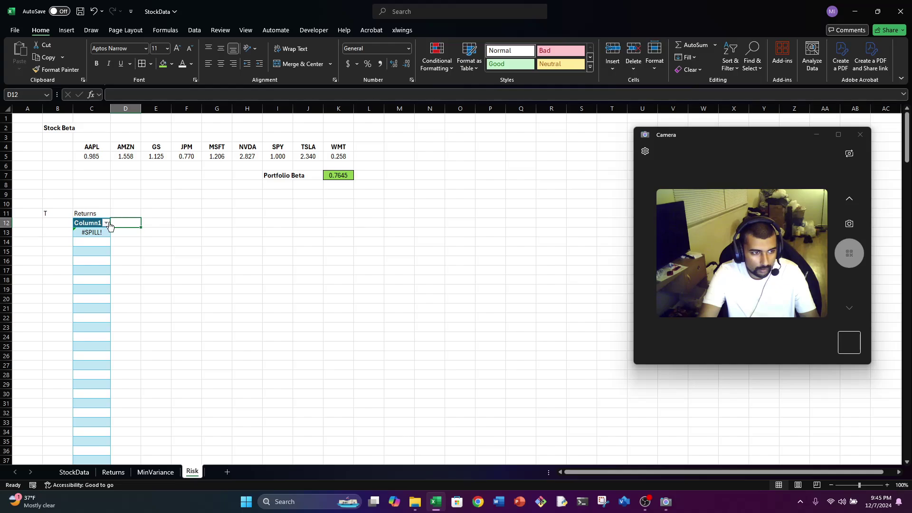
click(109, 223)
key(Escape)
click(93, 222)
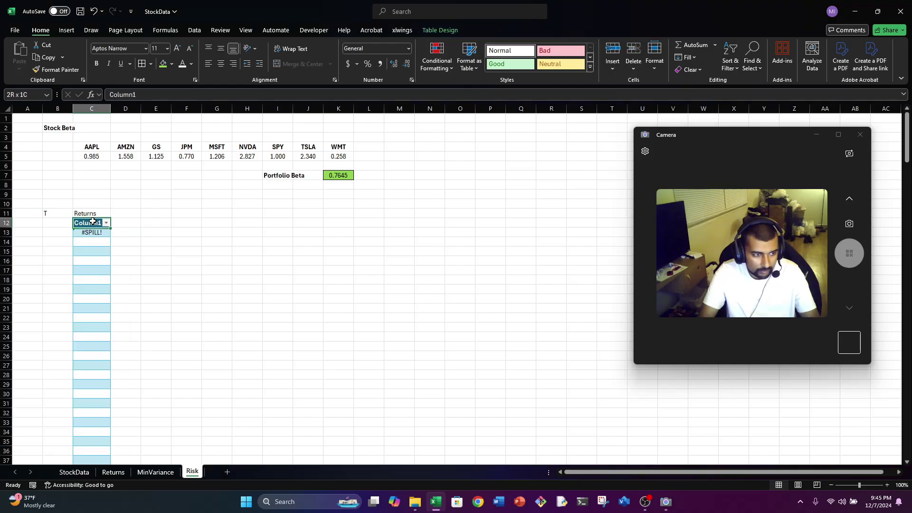
key(ctrl+shift+Down)
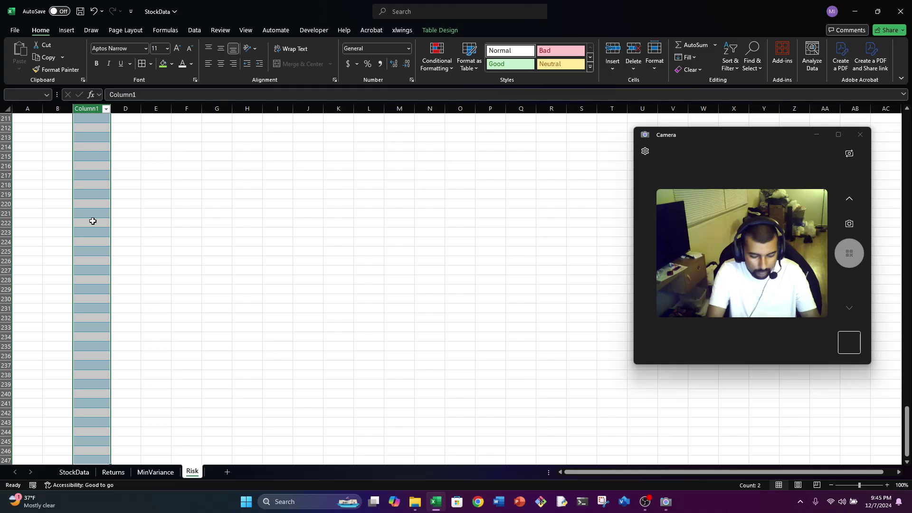
key(ctrl+z)
key(ctrl+z)
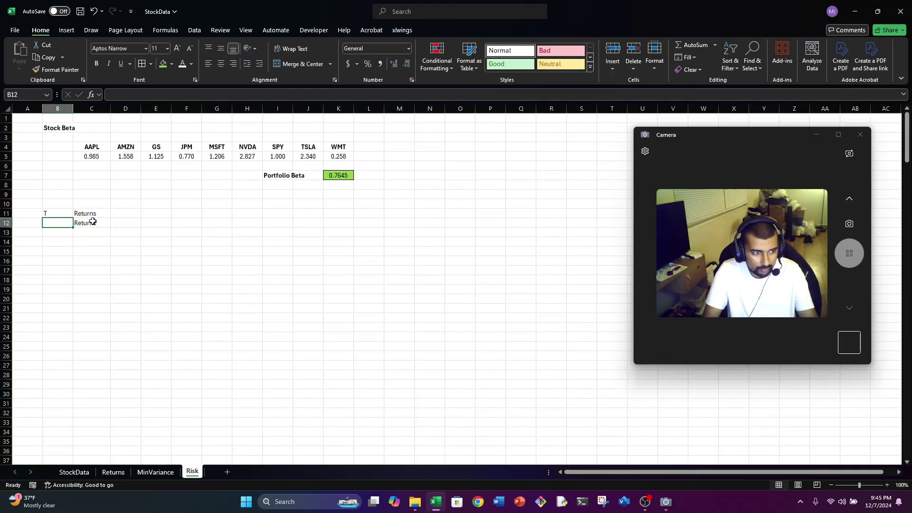
click(92, 222)
key(Delete)
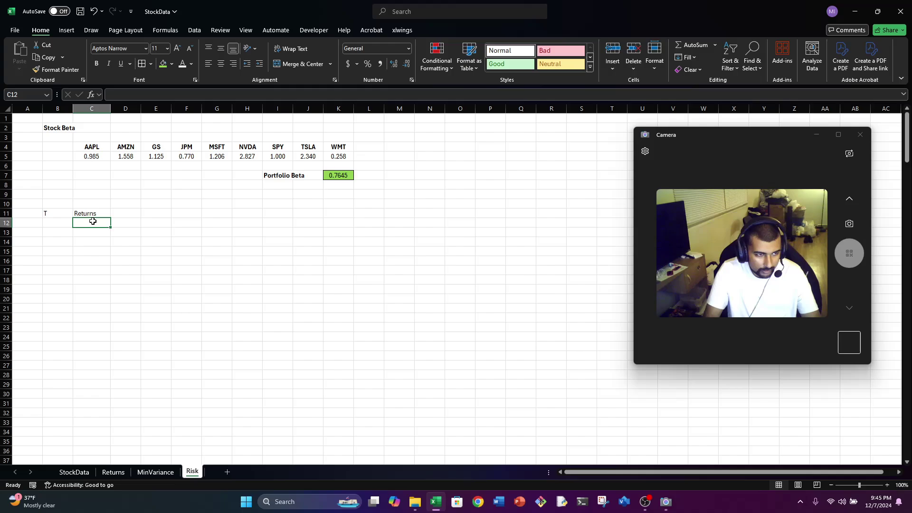
Begin a SUMPRODUCT formula in C12 with the portfolio weights as an absolute first array, MinVariance!$C$6:$K$6.
text(=-)
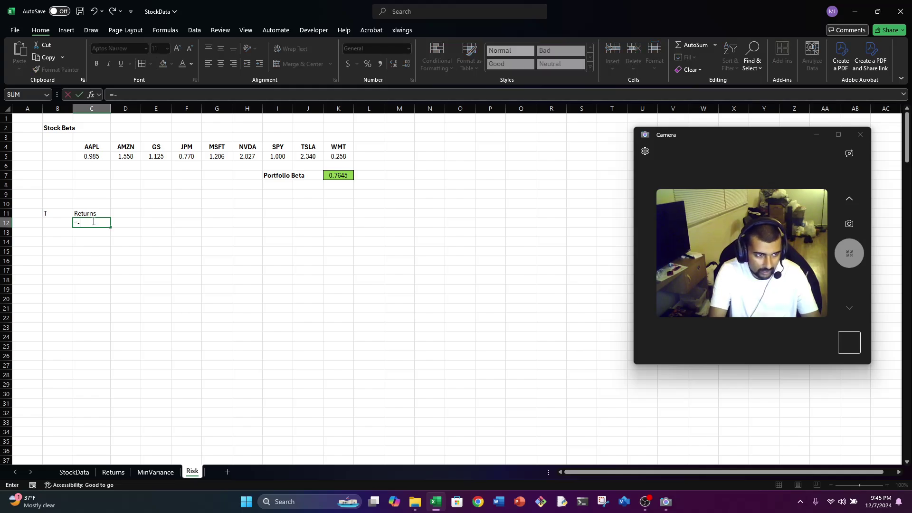
key(BackSpace)
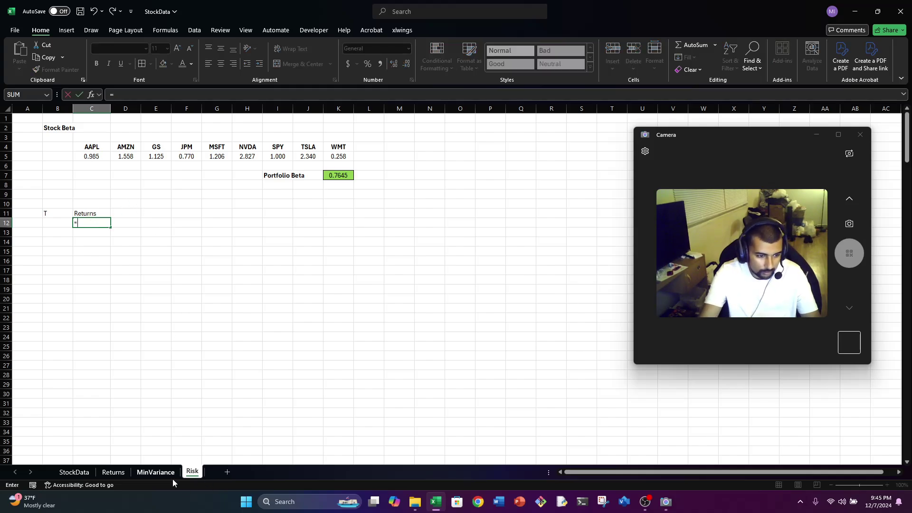
text(SUMPRODUCT()
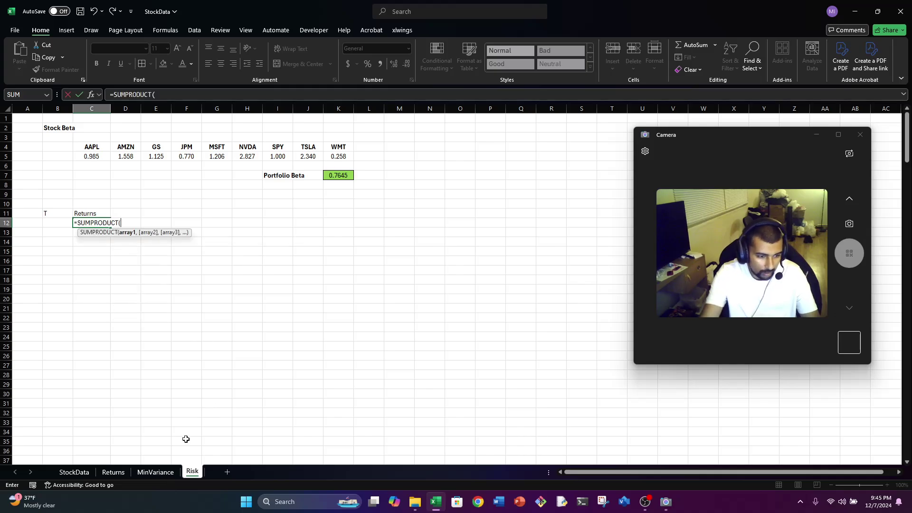
click(162, 472)
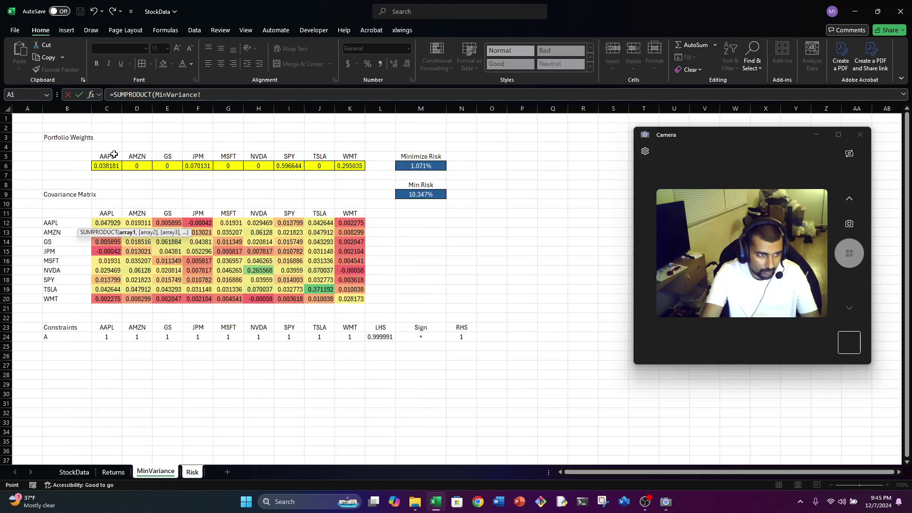
drag(109, 166, 357, 166)
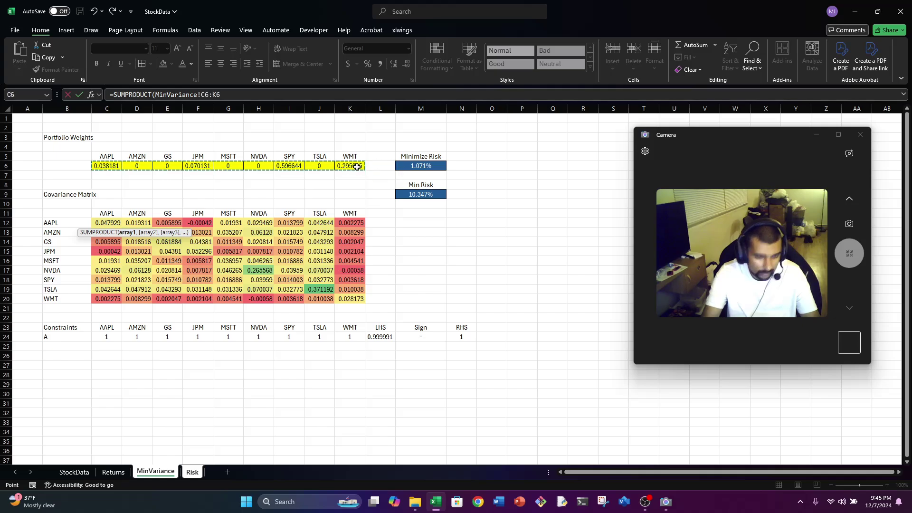
text(,)
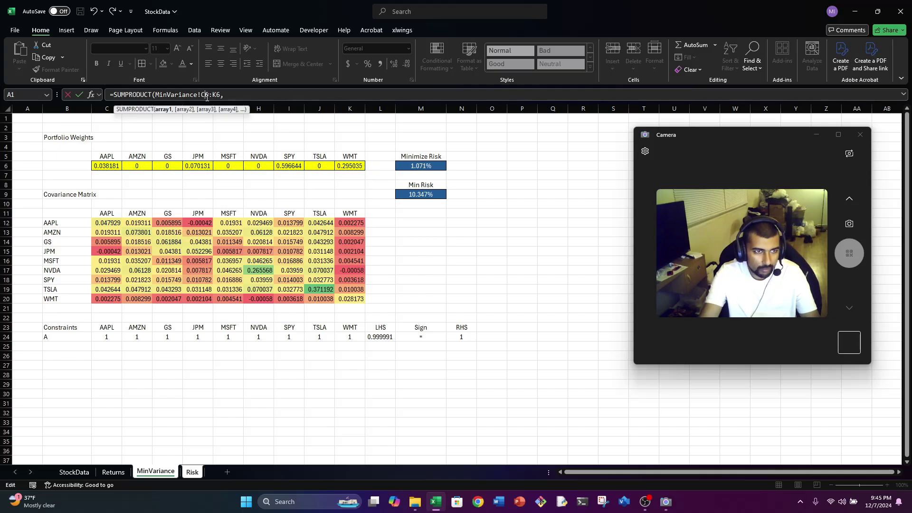
click(208, 95)
key(F4)
click(249, 94)
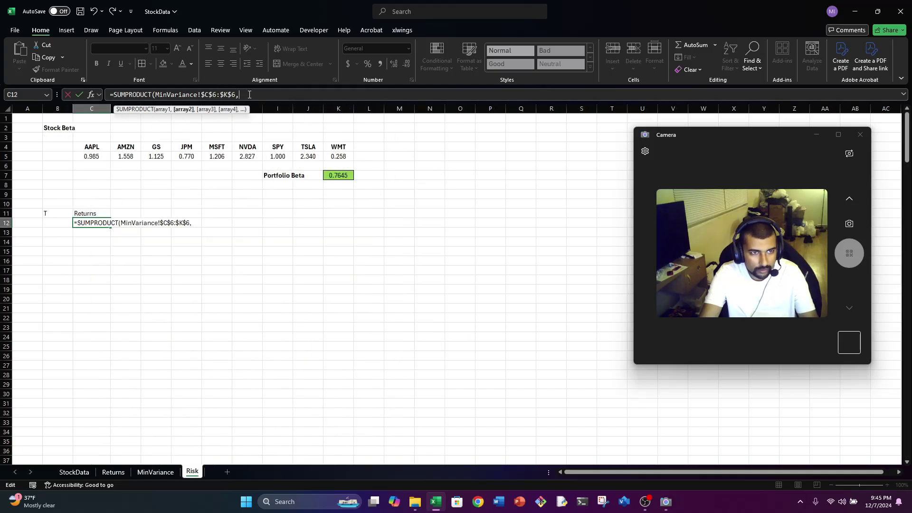
Complete the SUMPRODUCT formula with the first row of stock returns, Returns!A2:I2, as the second array.
click(113, 472)
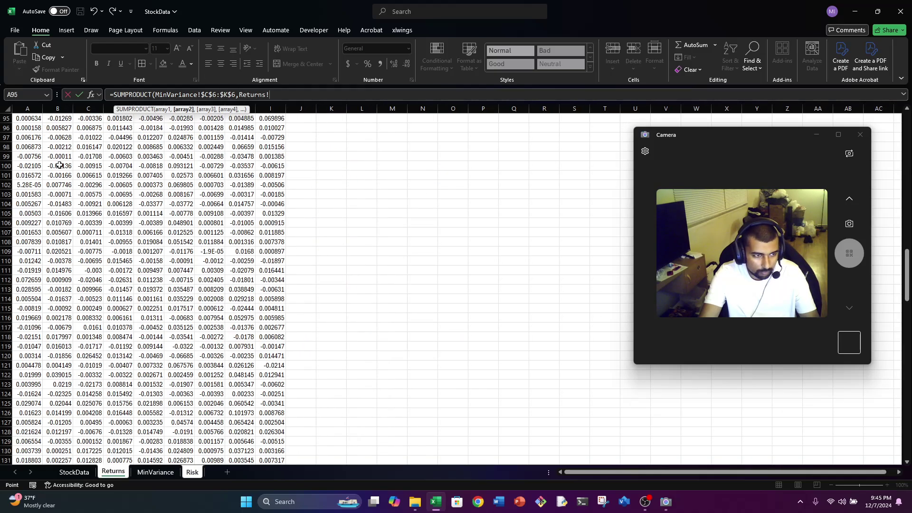
scroll(40, 151, down, 5)
scroll(40, 151, up, 17)
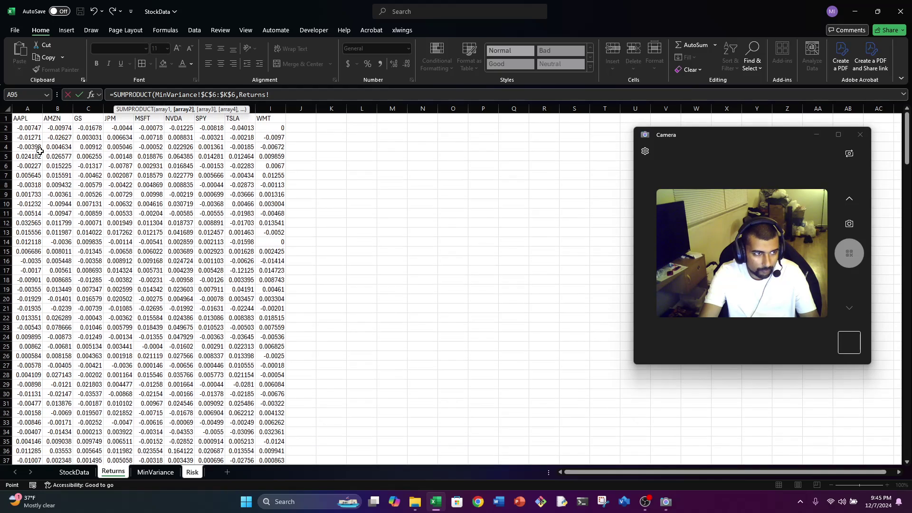
drag(34, 130, 265, 128)
key(Return)
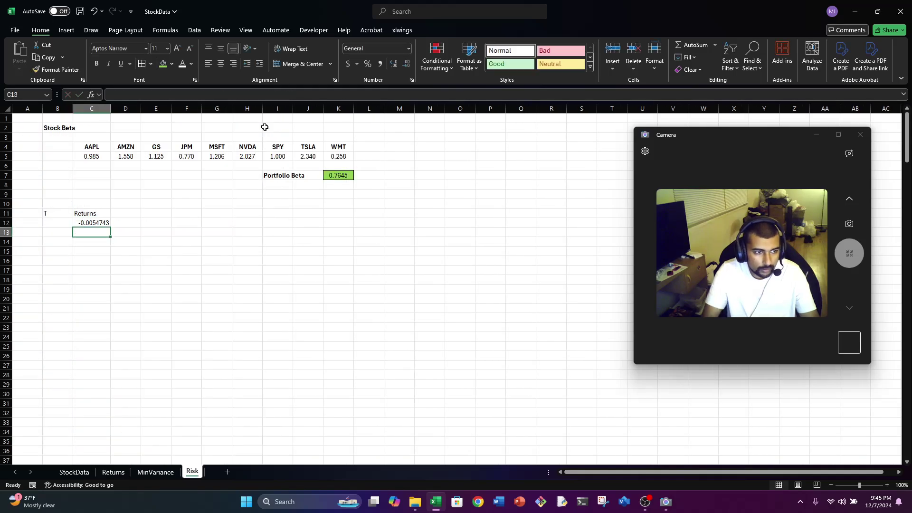
Enter 1 in cell B12 as the first period number under the T header.
key(Up)
key(Left)
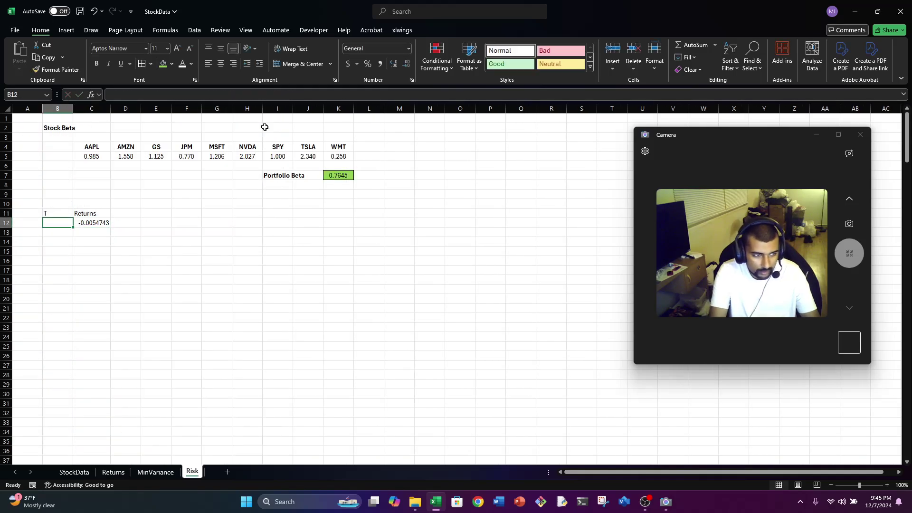
text(1)
key(Return)
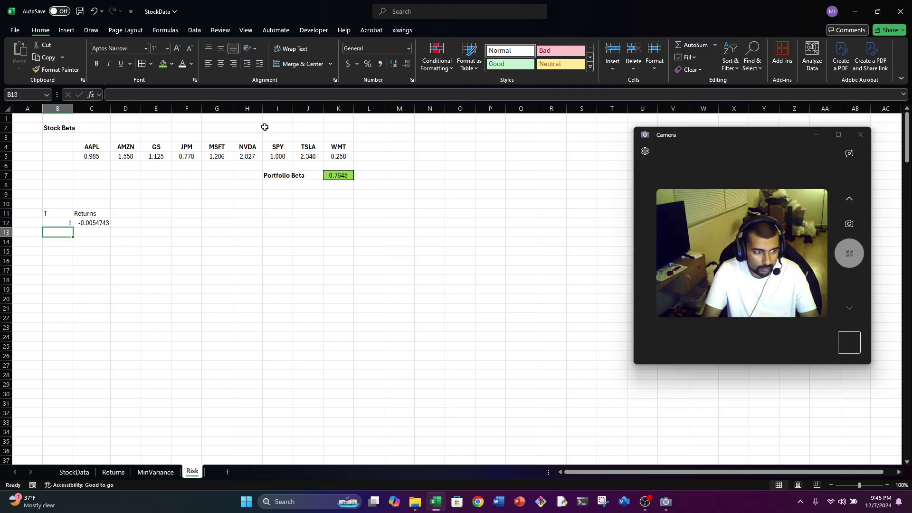
Enter the formula =B12+1 in cell B13 for the second period number.
text(=B12_)
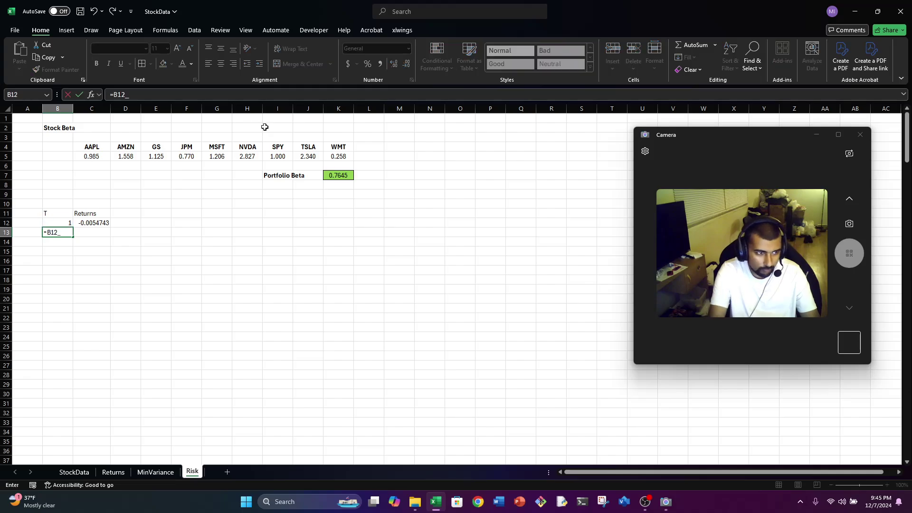
key(BackSpace)
text(+1)
key(Return)
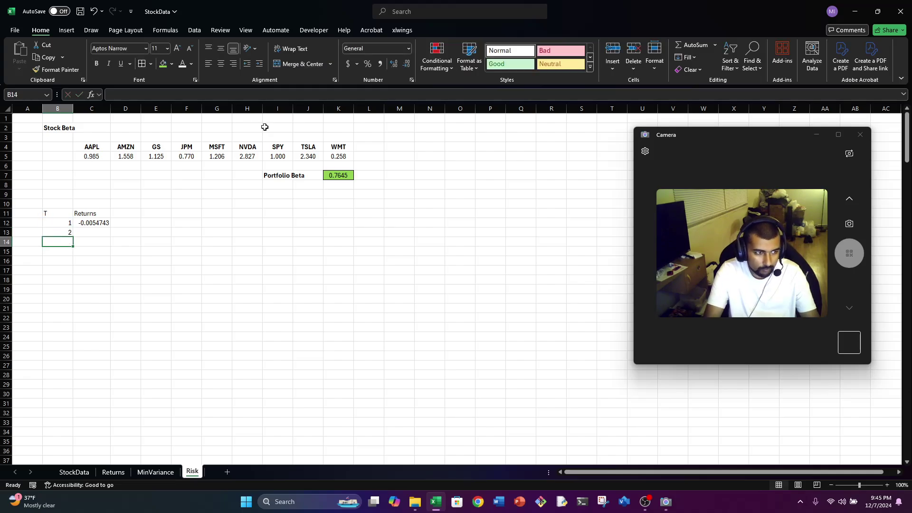
Fill the SUMPRODUCT formula from C12 down into C13.
key(Up)
key(Up)
key(Right)
key(shift+Down)
key(ctrl+d)
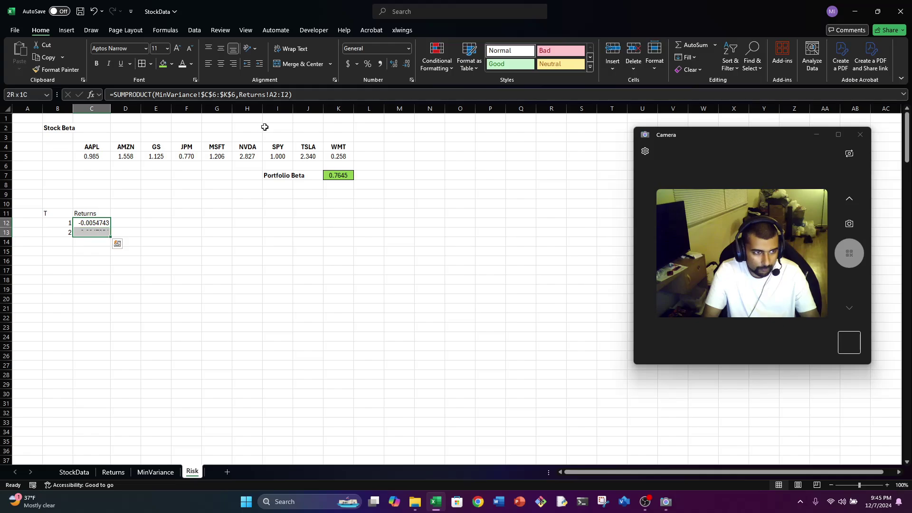
key(Down)
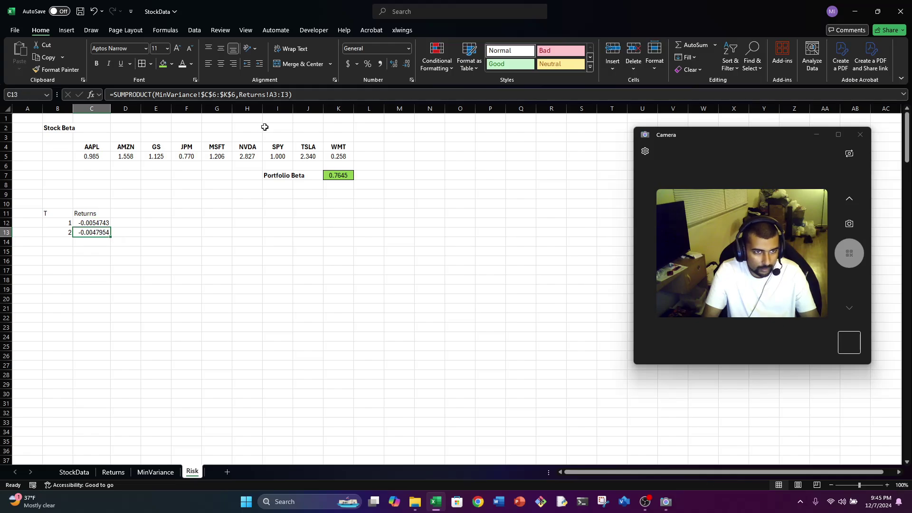
Fill the period and return formulas of B13:C13 down to row 243.
key(shift+Left)
key(shift+Down)
drag(110, 265, 29, 469)
key(ctrl+d)
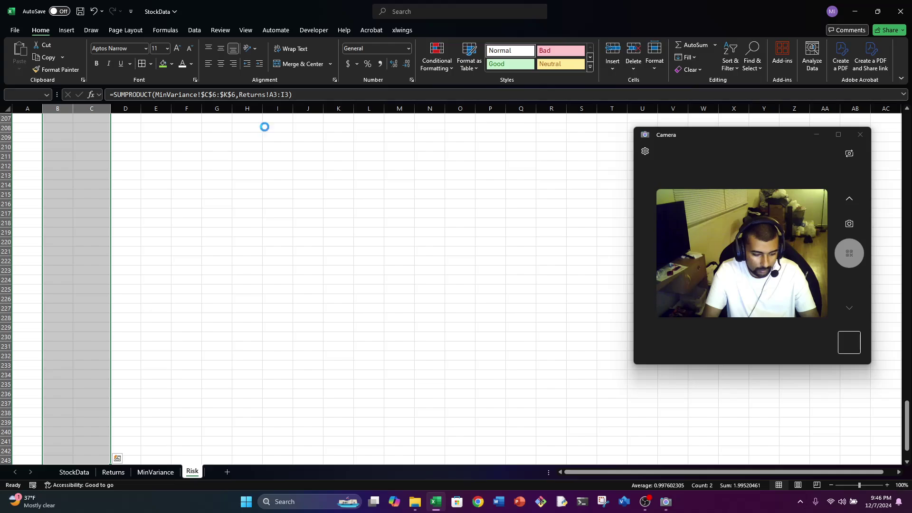
key(ctrl+Down)
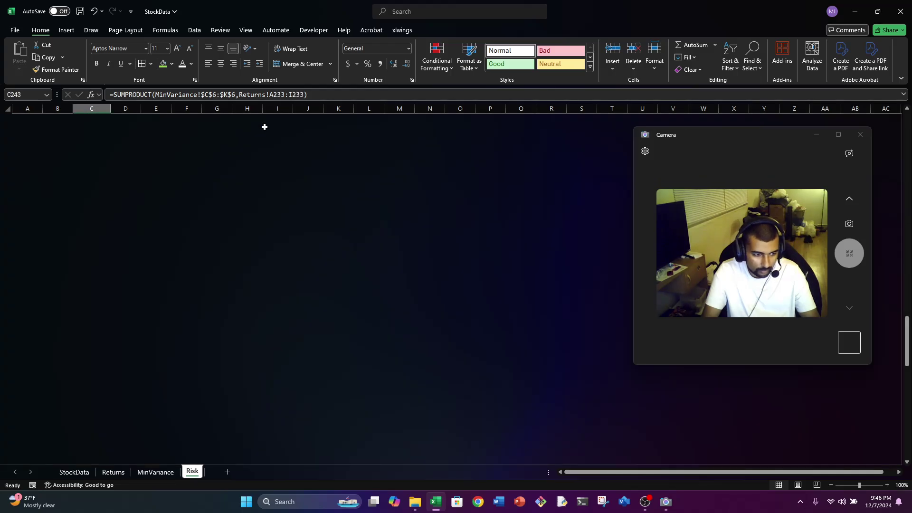
key(shift+Up)
key(shift+Up)
key(shift+Up)
key(shift+Left)
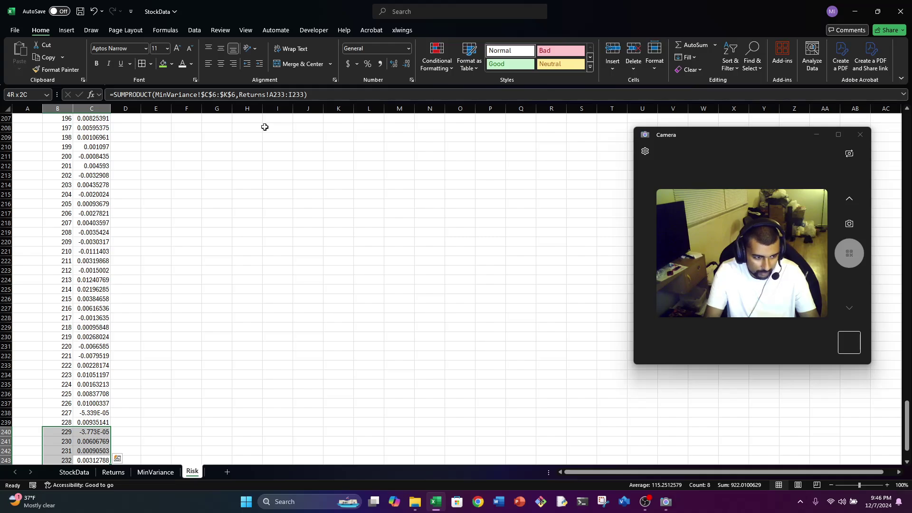
key(shift+Down)
key(shift+Down)
key(shift+Down)
key(shift+Down)
key(shift+Down)
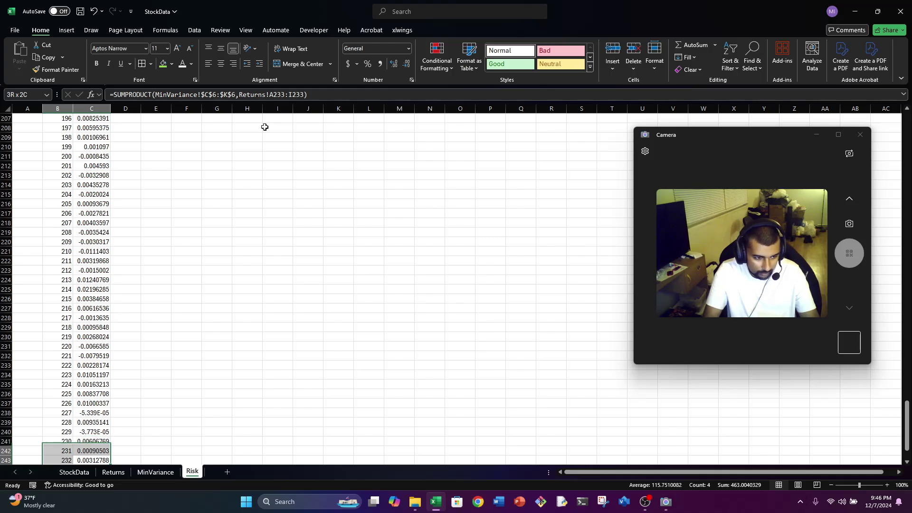
key(Down)
key(Up)
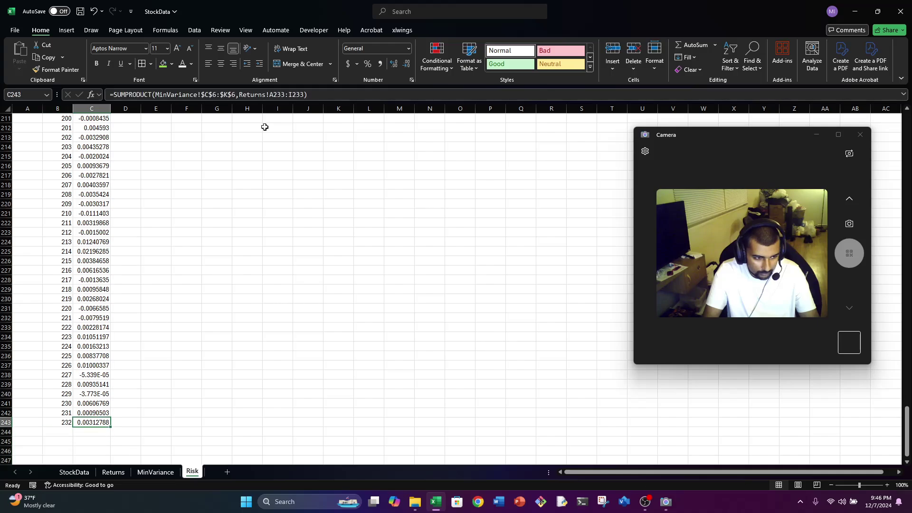
Extend the period and return formulas from row 243 down to row 247.
key(shift+Left)
key(shift+Down)
key(shift+Down)
key(shift+Down)
key(shift+Down)
key(ctrl+d)
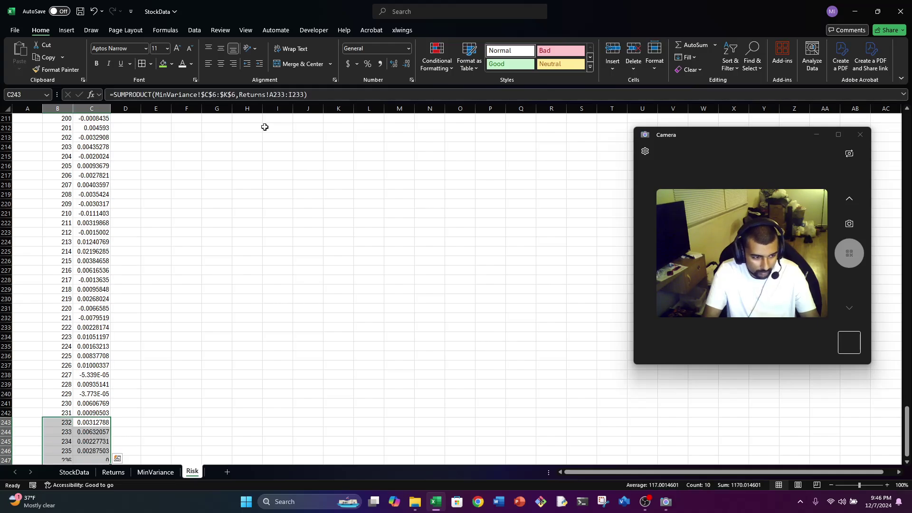
Clear the surplus period number and zero return in B247:C247, and return to the Returns header.
key(Down)
key(Down)
key(Down)
key(Down)
key(Down)
key(Down)
key(Up)
key(Up)
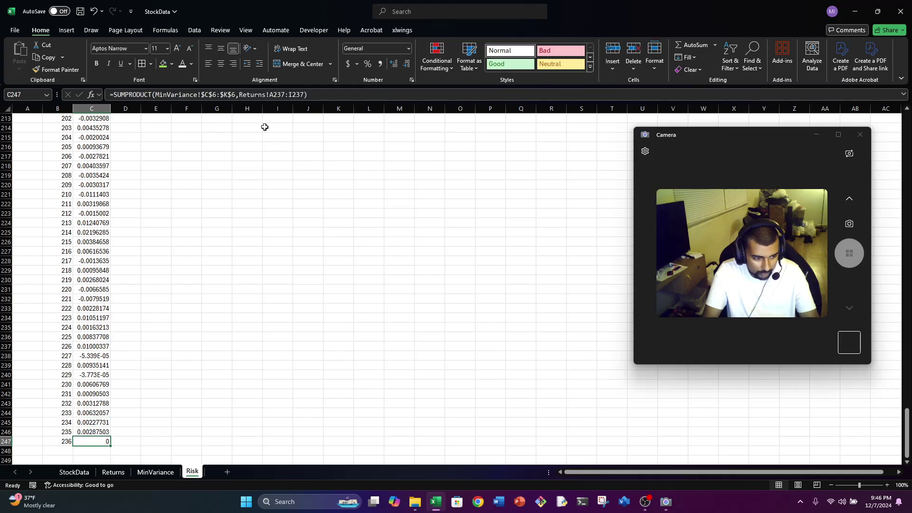
key(shift+Left)
key(Delete)
key(Up)
key(ctrl+Up)
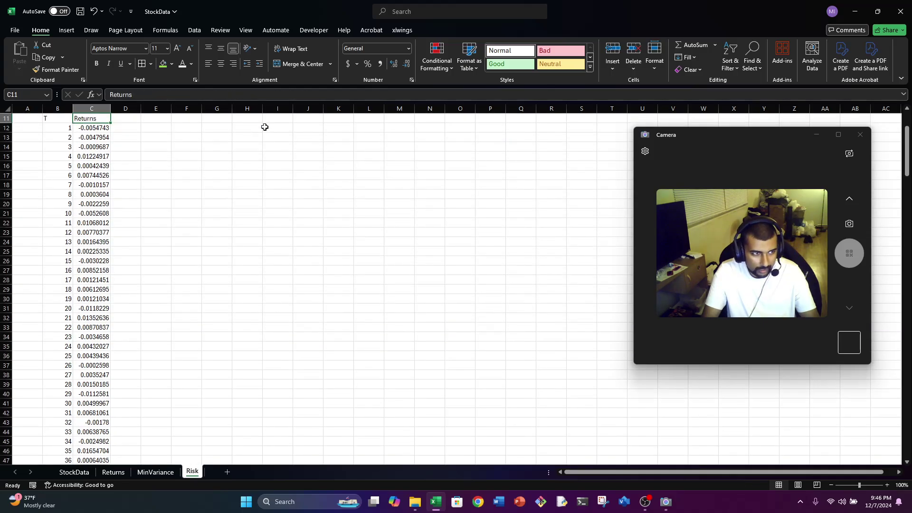
key(Up)
key(Up)
key(Up)
key(Up)
key(Up)
key(Up)
key(Up)
key(Up)
key(Up)
key(Up)
key(Down)
key(Down)
key(Down)
key(Down)
key(Down)
key(Down)
key(Down)
key(Down)
key(Down)
key(Down)
key(Down)
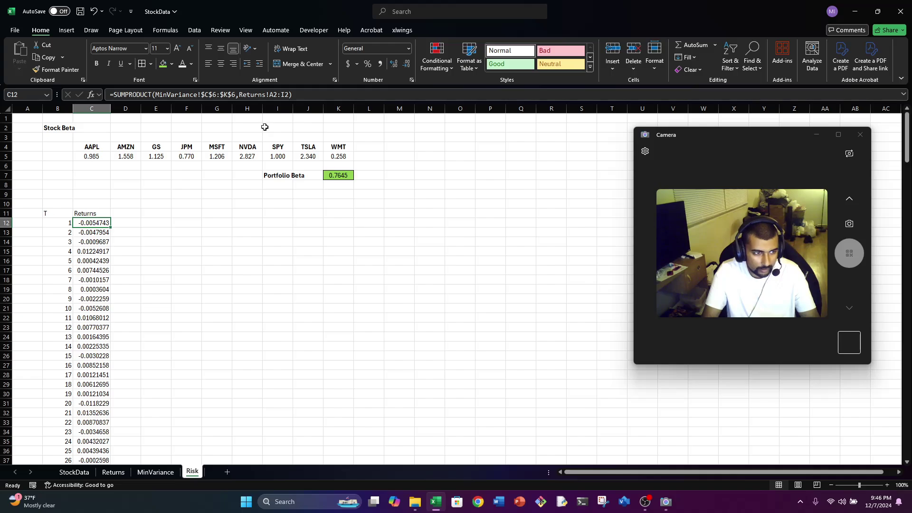
key(ctrl+shift+Down)
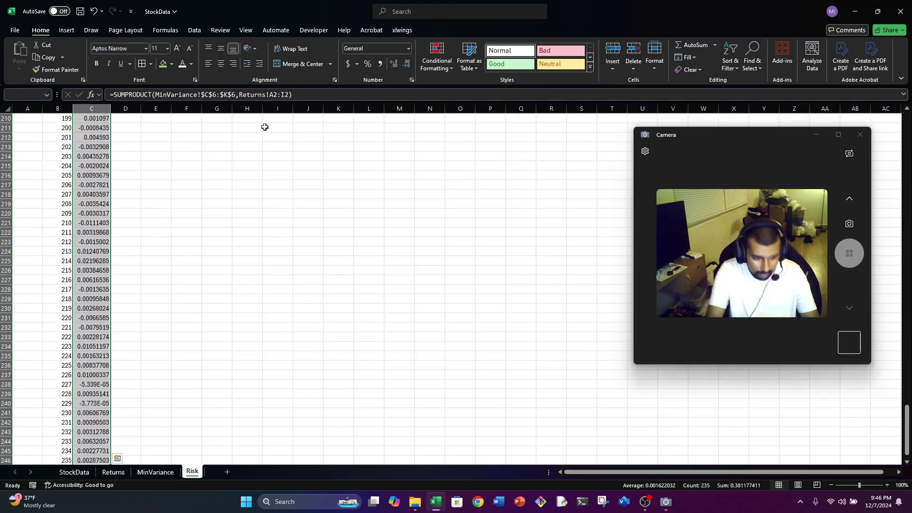
key(alt)
key(Right)
key(ctrl+t)
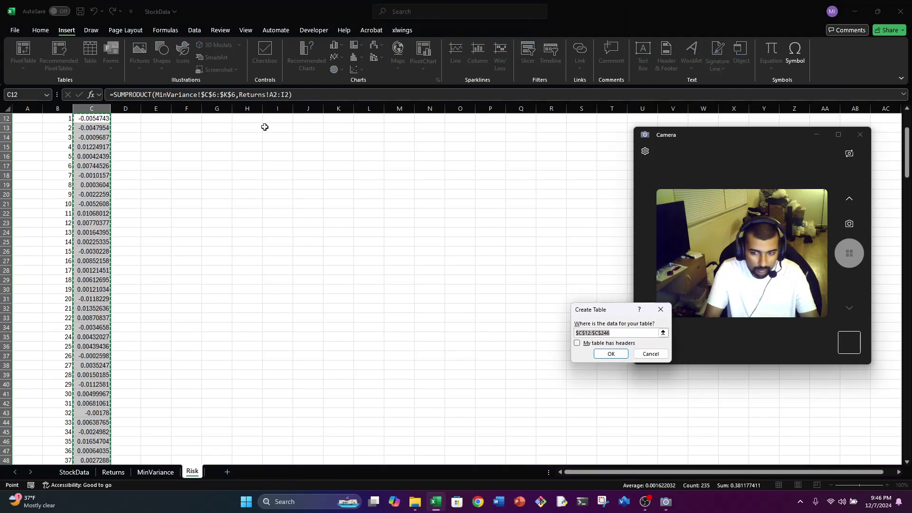
scroll(88, 163, up, 4)
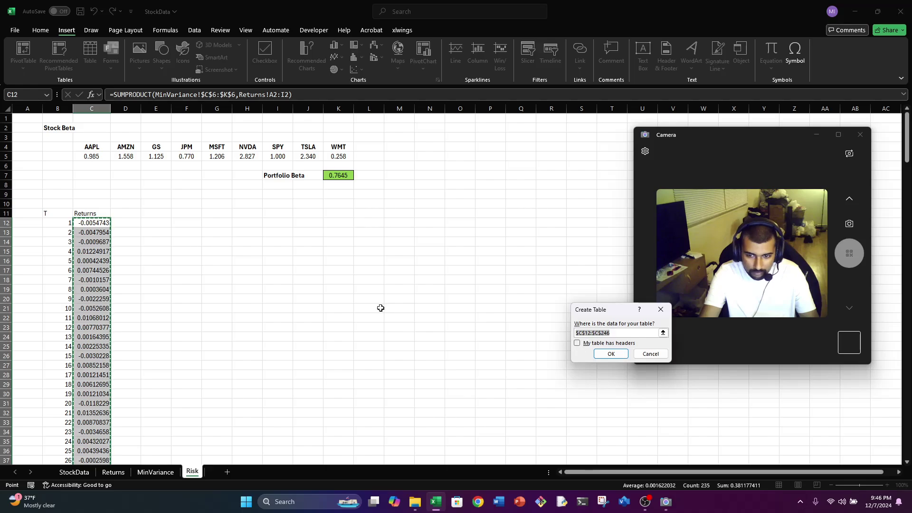
click(590, 333)
key(Right)
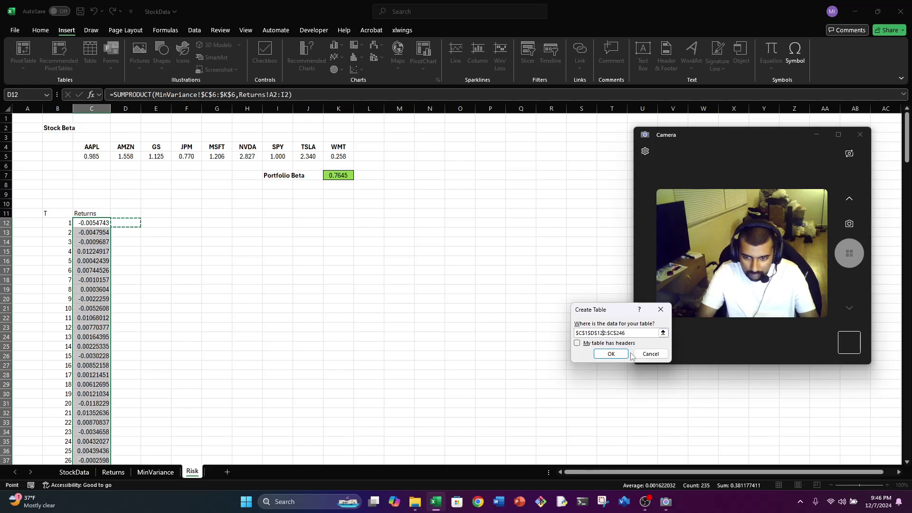
click(649, 354)
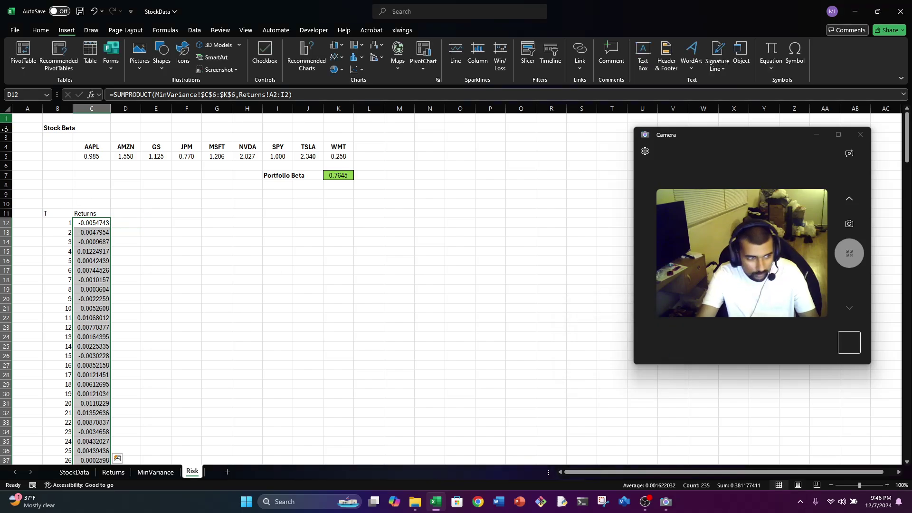
Convert the returns column C11:C246 into a table that uses Returns as its header.
click(92, 214)
click(45, 214)
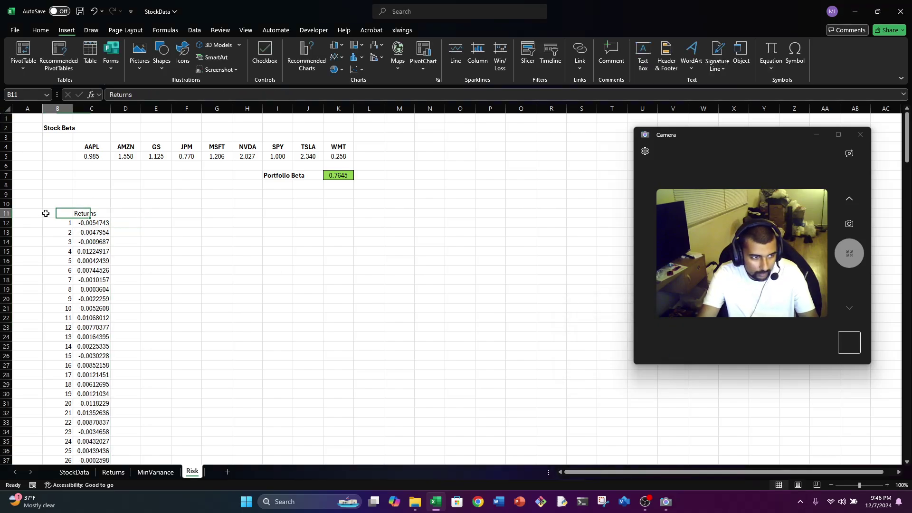
click(93, 214)
key(ctrl+shift+Down)
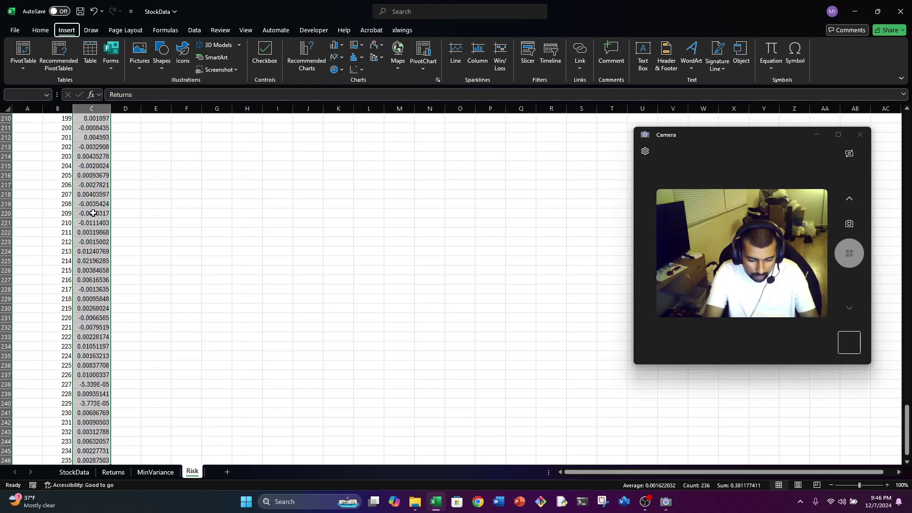
key(ctrl+t)
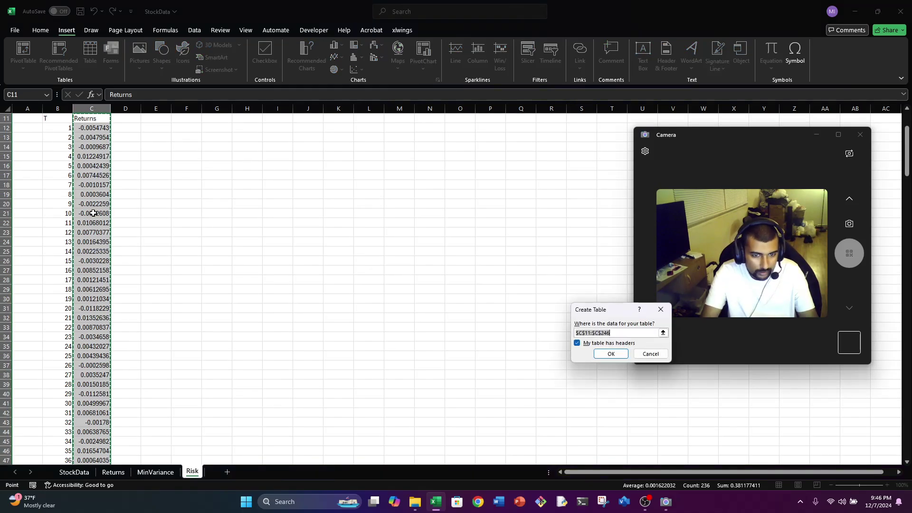
click(610, 352)
scroll(285, 264, up, 4)
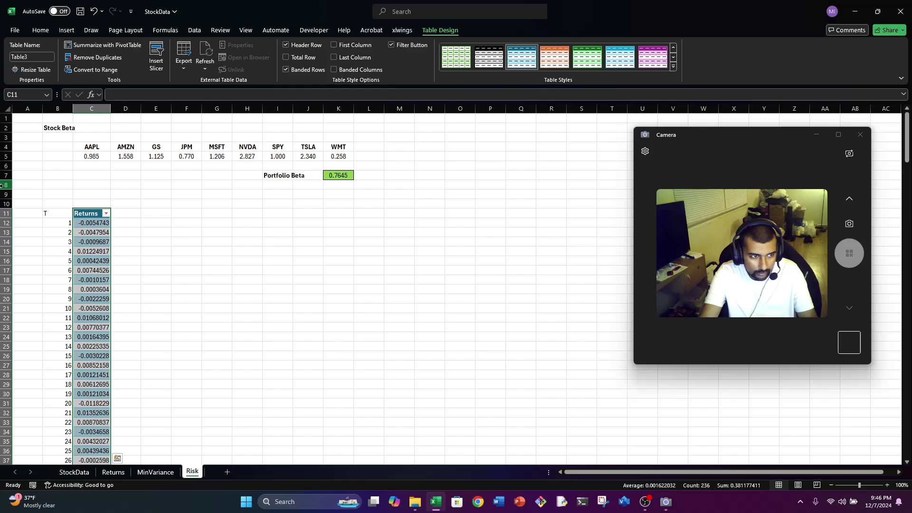
Sort the Returns table column from smallest to largest.
click(106, 213)
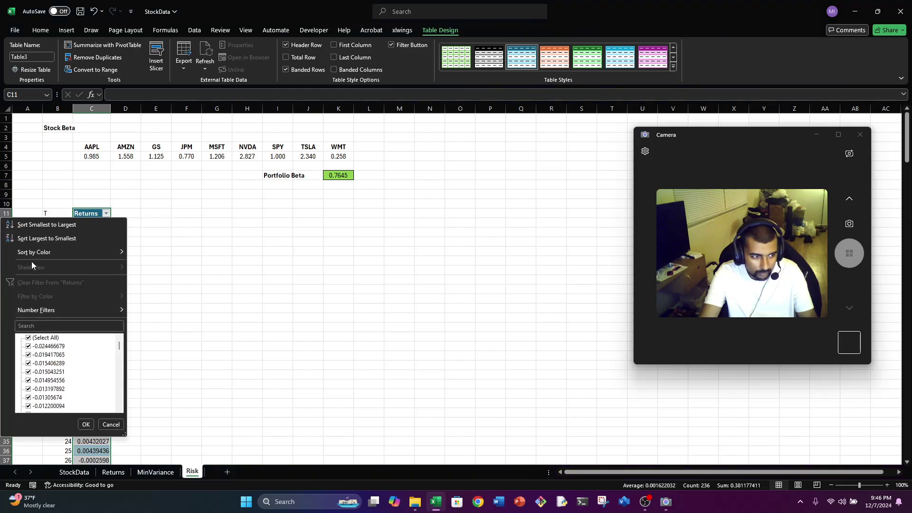
click(32, 222)
click(173, 221)
Format all values in the Returns column as percentages with three decimal places.
click(98, 221)
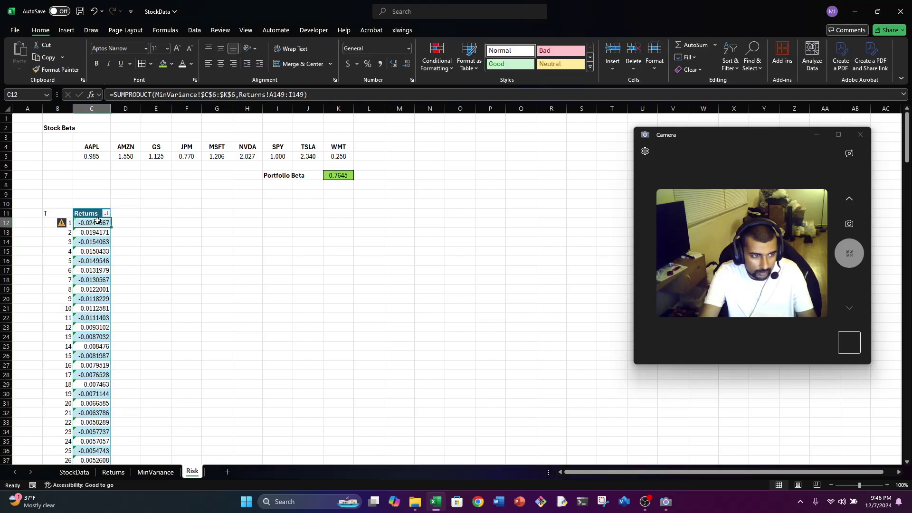
key(ctrl+shift+Down)
key(ctrl+BackSpace)
key(ctrl+shift+5)
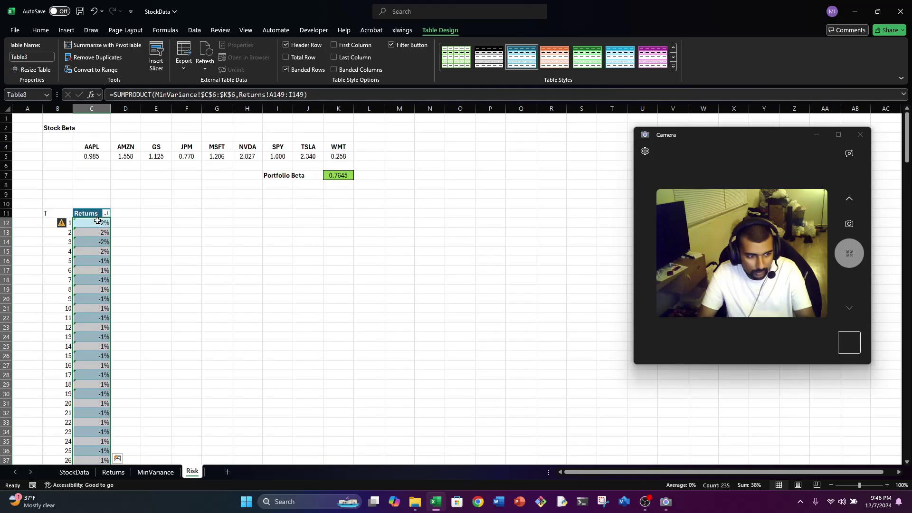
key(alt)
key(h)
key(0)
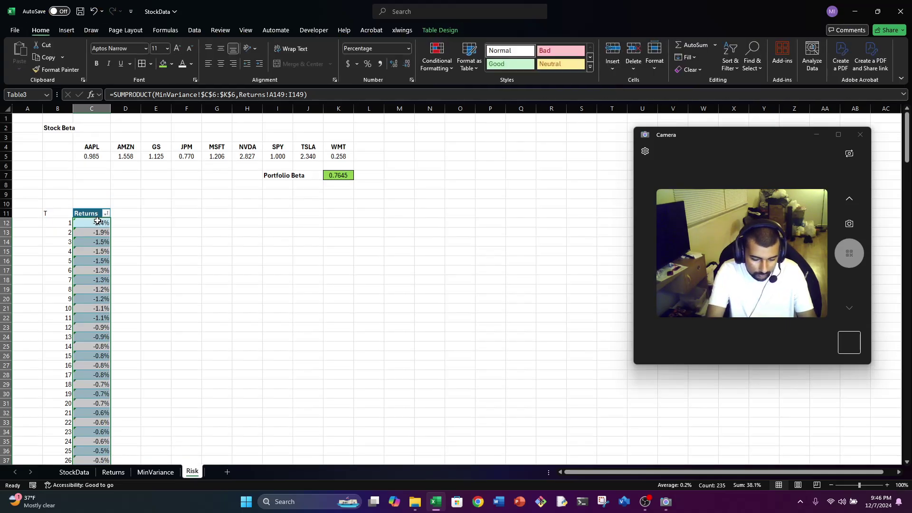
key(alt)
key(h)
key(0)
key(alt)
key(h)
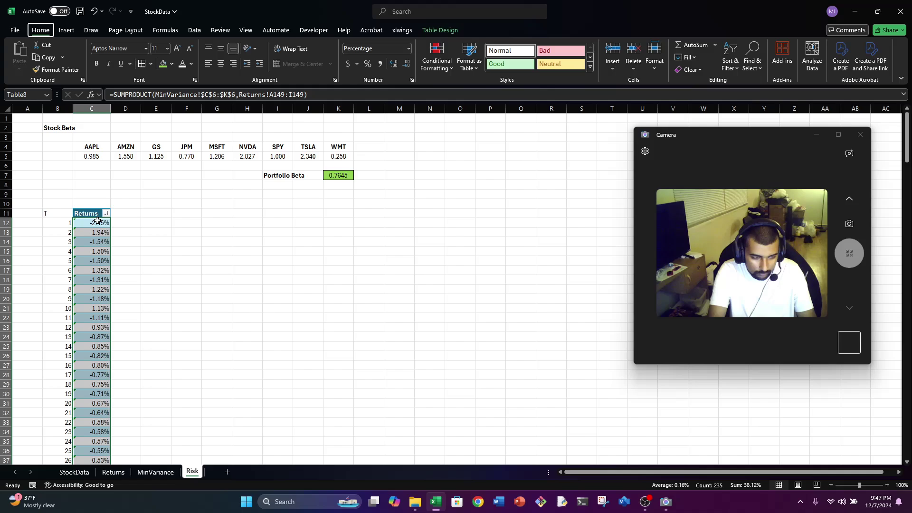
key(0)
click(178, 204)
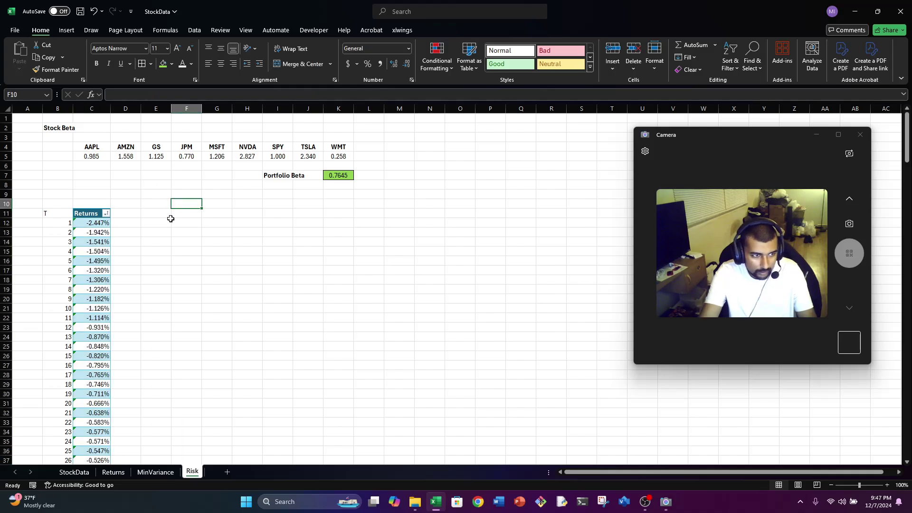
Make the T header in B11 bold and apply the green banded table style to the Returns table.
click(67, 213)
key(ctrl+b)
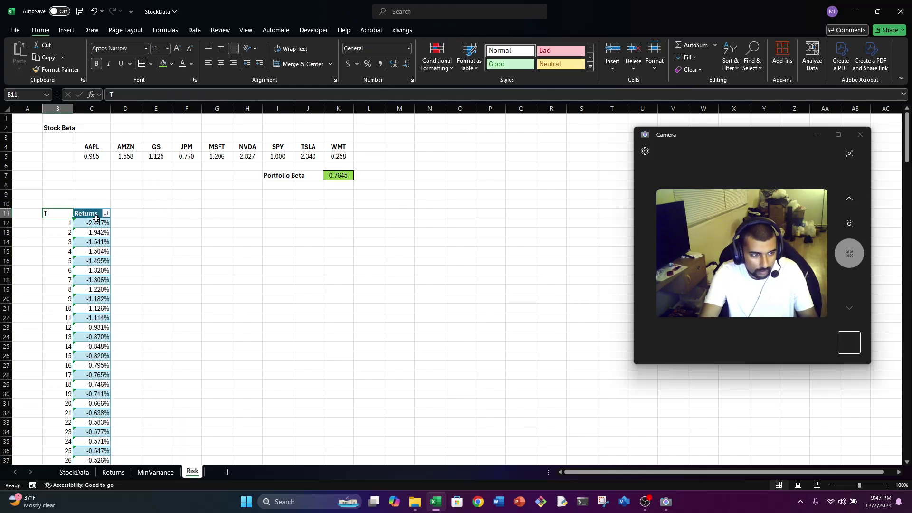
click(95, 216)
click(454, 30)
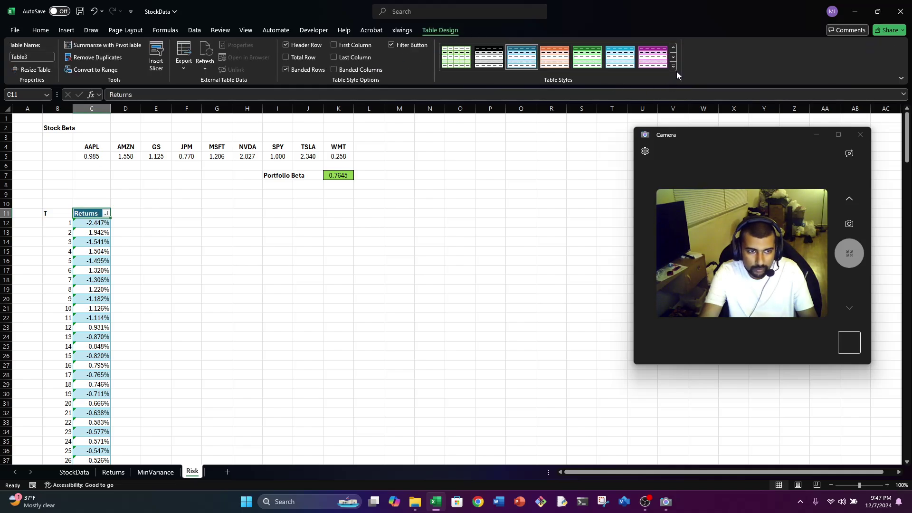
click(601, 68)
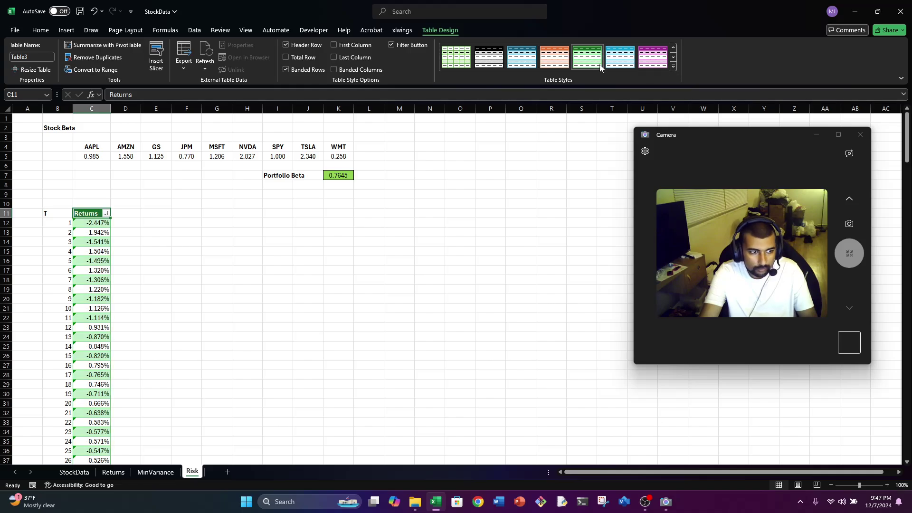
click(227, 253)
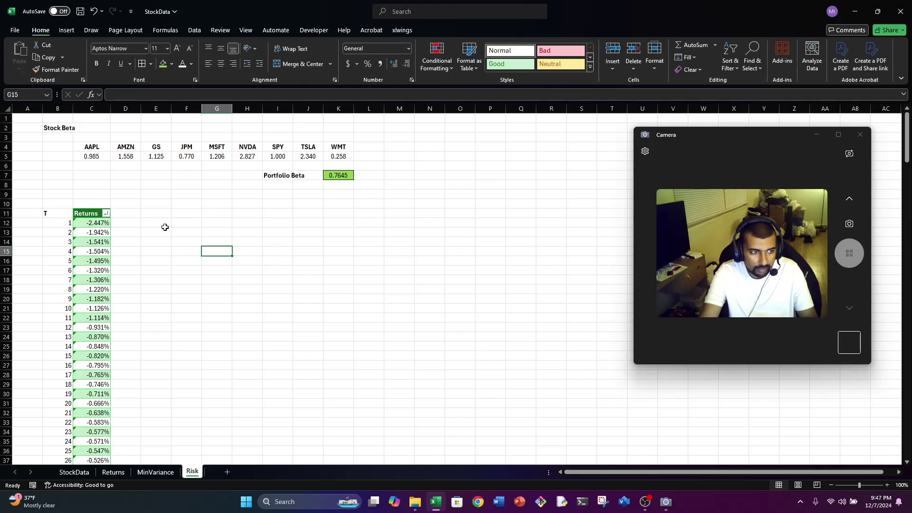
Enter the bold section title Value At Risk in cell B9.
click(59, 195)
text(Value At Risk)
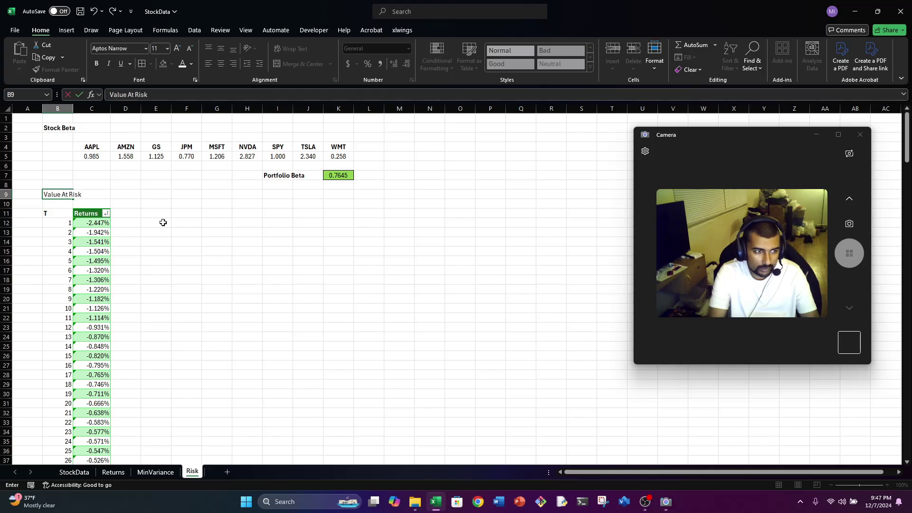
key(Return)
key(Up)
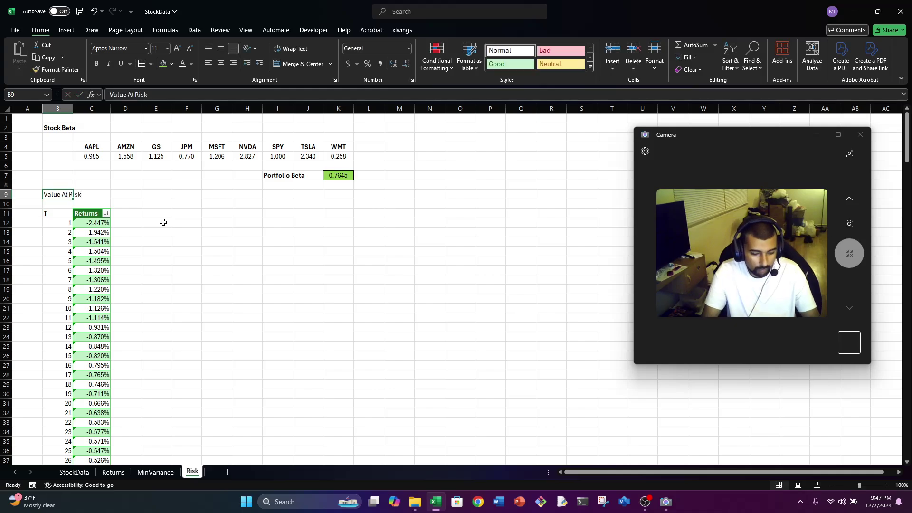
key(ctrl+b)
Enter the label N in F11 and a COUNT formula over the Returns column values in G11.
key(Down)
key(Right)
key(Right)
key(Right)
key(Right)
key(Down)
key(Right)
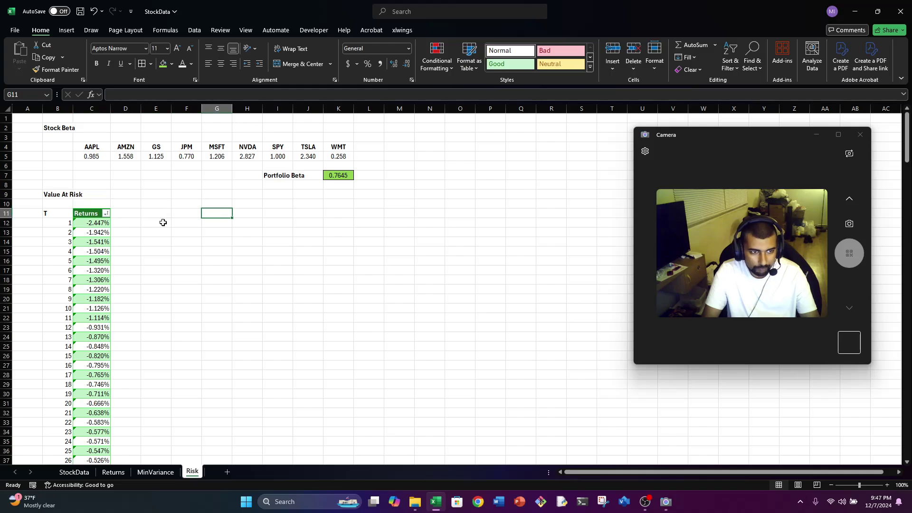
key(Left)
key(Left)
key(Right)
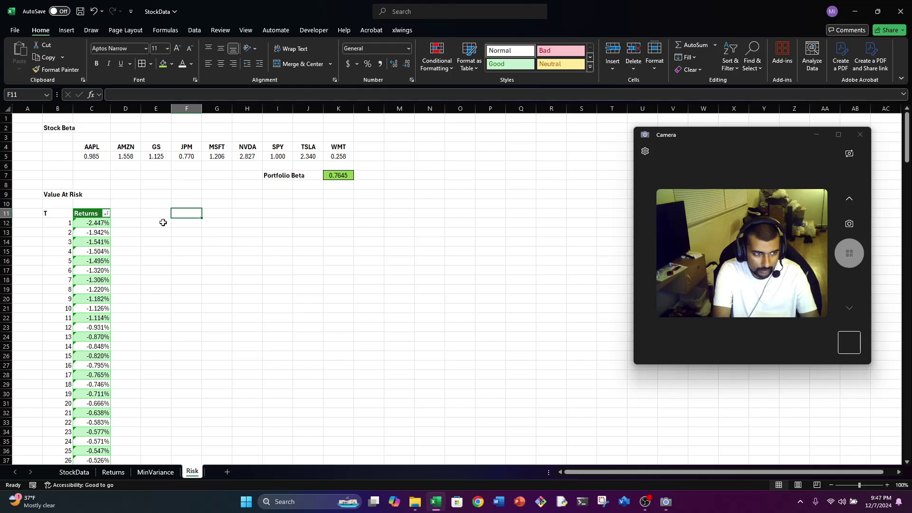
text(N)
key(Tab)
text(=COUNT()
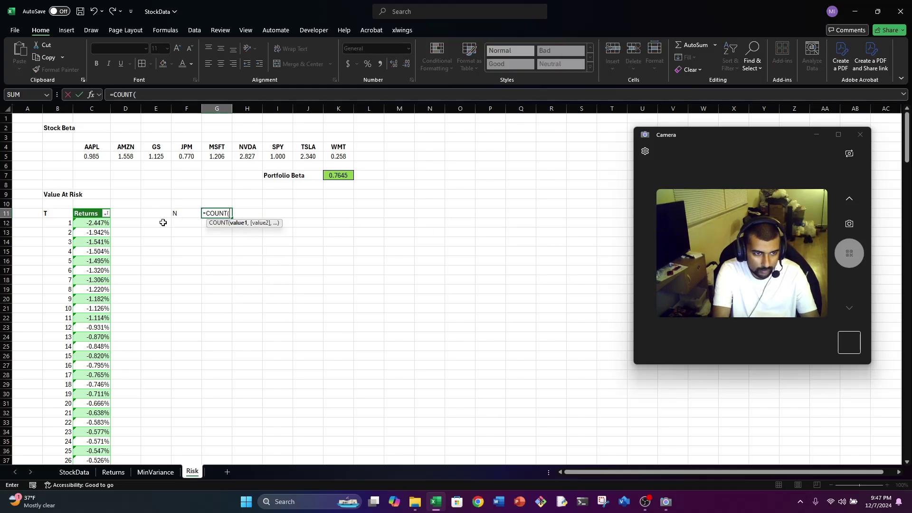
key(ctrl+Left)
key(ctrl+Left)
key(Down)
key(ctrl+shift+Down)
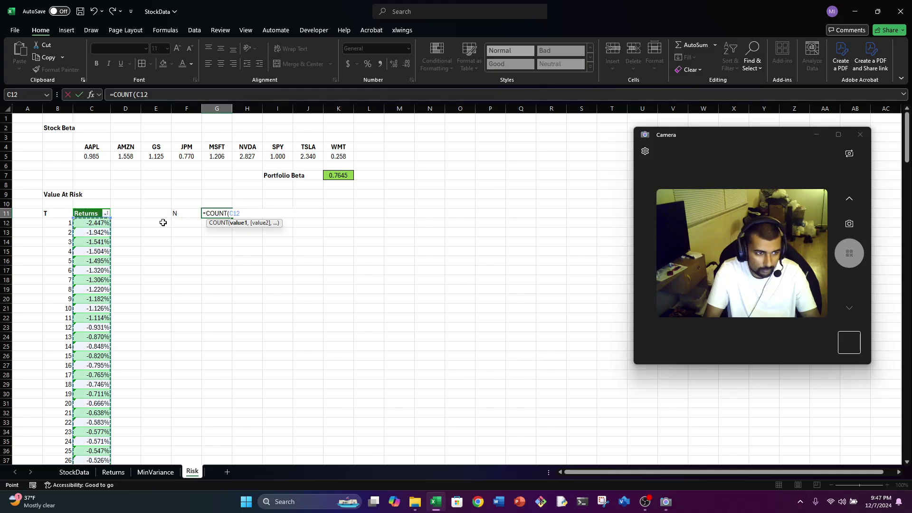
key(Return)
Enter the label Alpha in F12 with a value of 5% in G12.
key(Up)
key(Up)
key(Up)
key(Up)
key(Up)
key(Up)
key(Up)
key(Up)
key(Up)
key(Up)
key(Up)
key(Down)
key(Down)
key(Down)
key(Down)
key(Down)
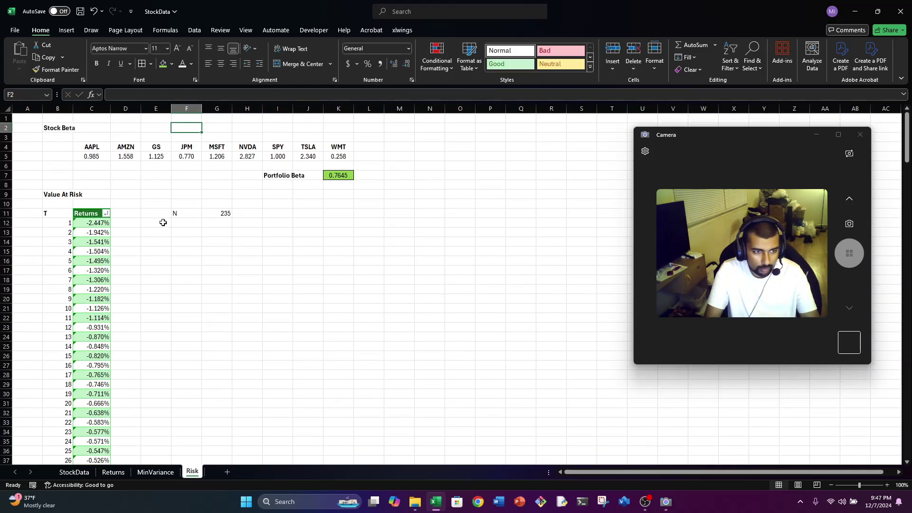
key(Down)
key(Down)
key(Down)
key(Down)
key(Down)
key(Down)
text(Alph)
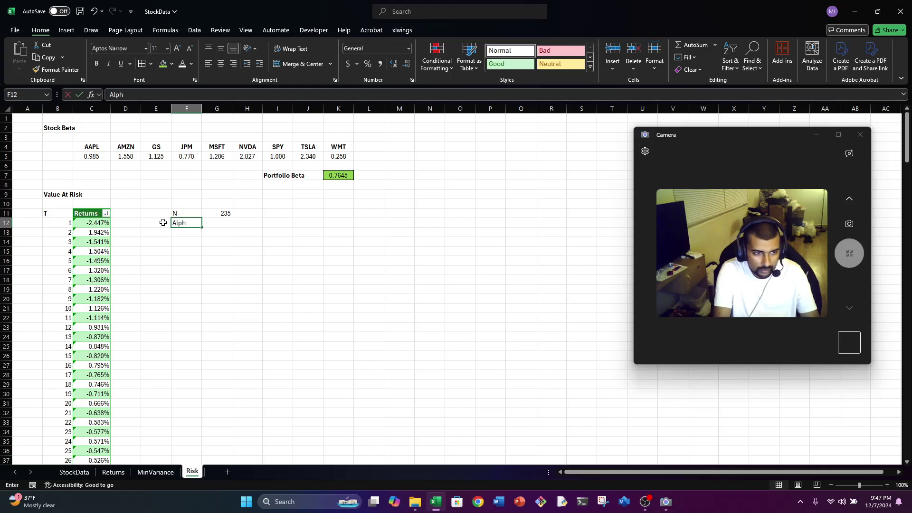
text(a)
key(Tab)
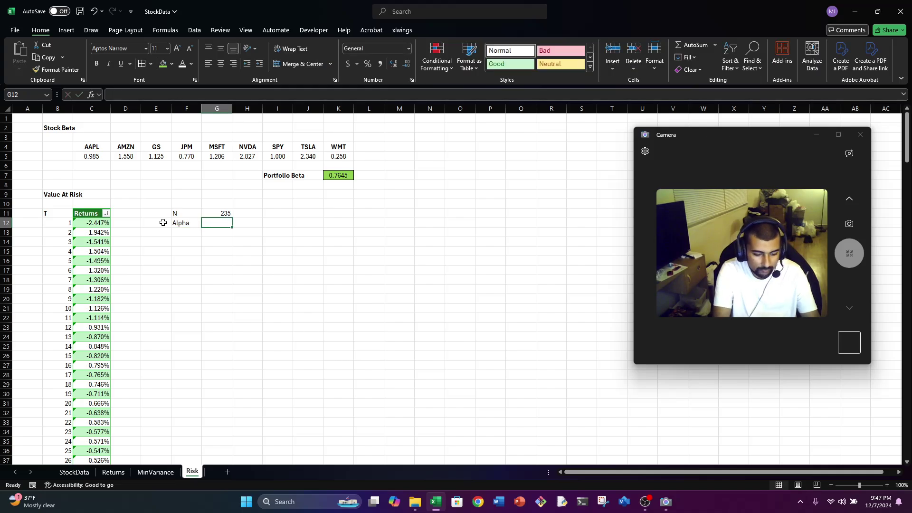
text(5%)
key(Return)
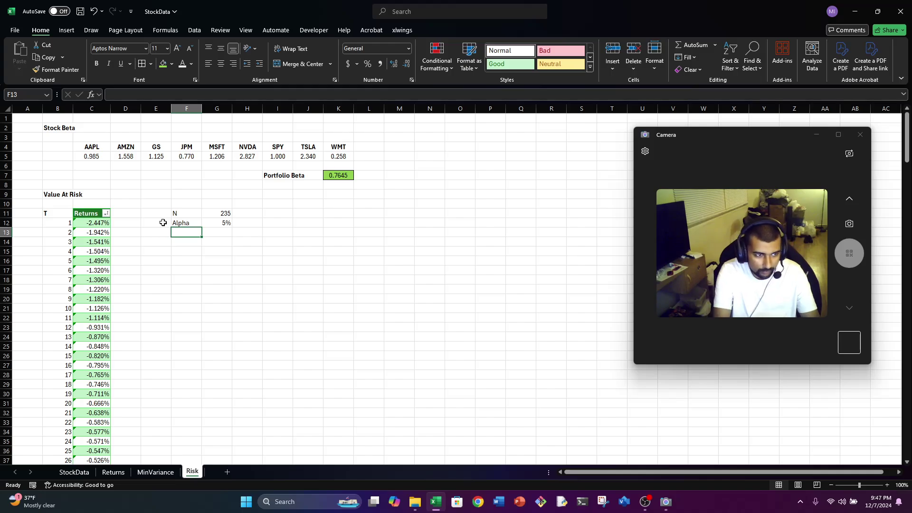
Enter the label I in F13 and the formula =INT(G11*G12) in G13.
text(I)
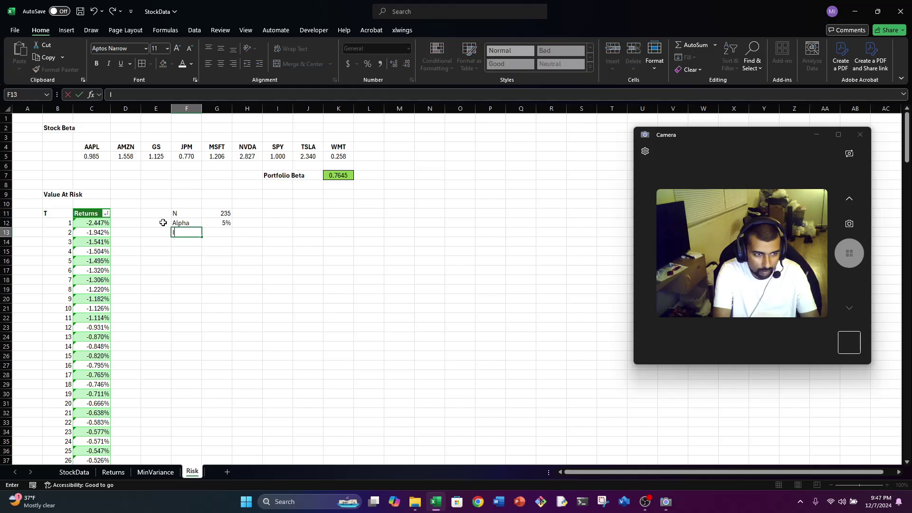
key(Tab)
text(=INT()
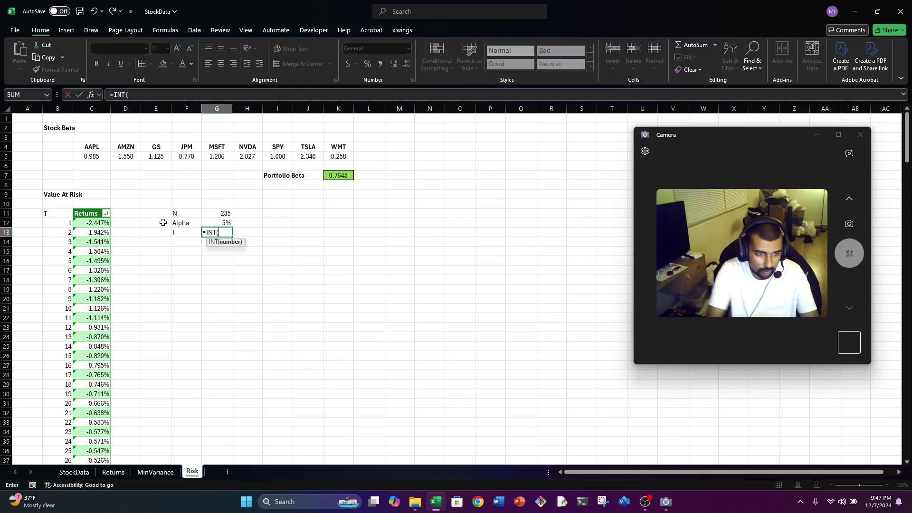
key(Up)
key(Up)
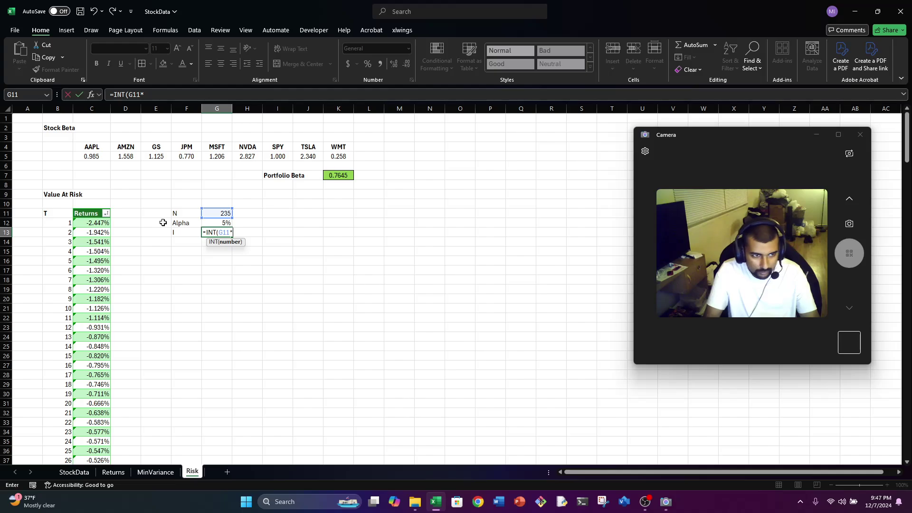
text(*)
key(Up)
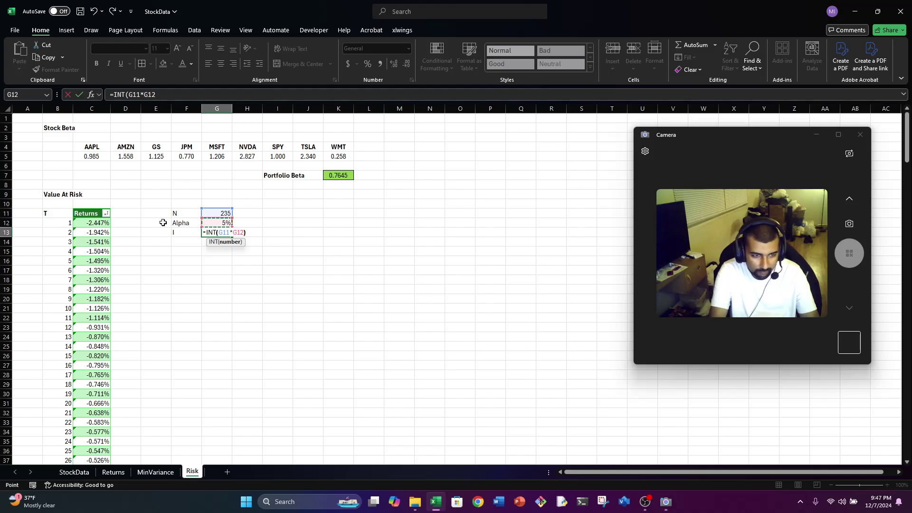
key(Return)
Enter the label VaR in F14 and the formula =VLOOKUP(G13,B11:C246,2) in G14.
text(Va)
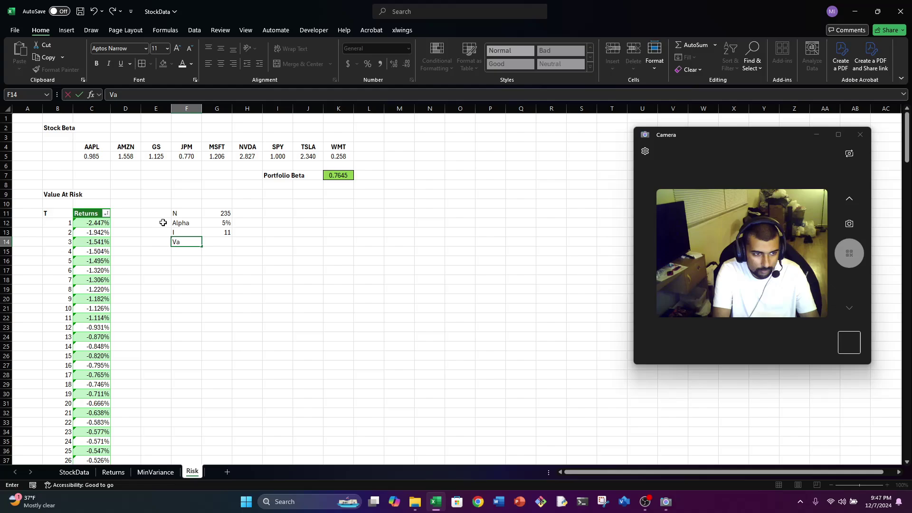
text(R)
key(Tab)
text(=)
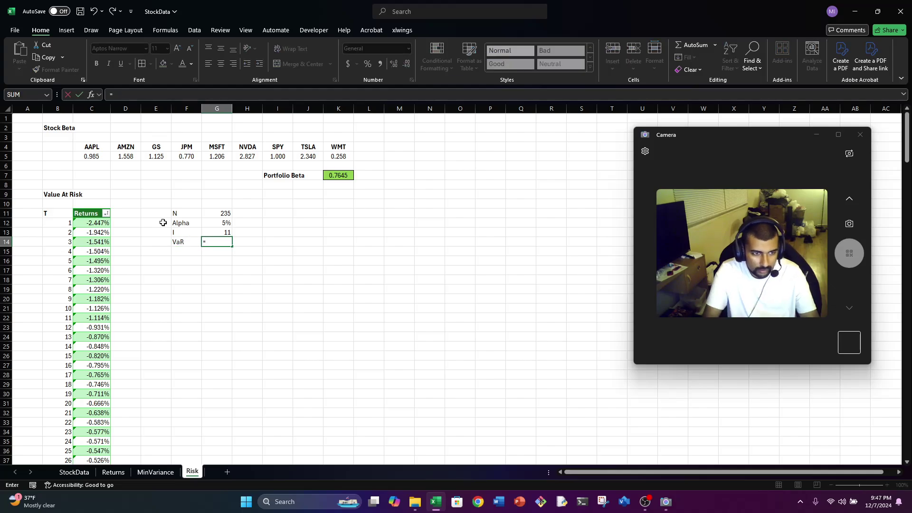
text(VLOOKUP)
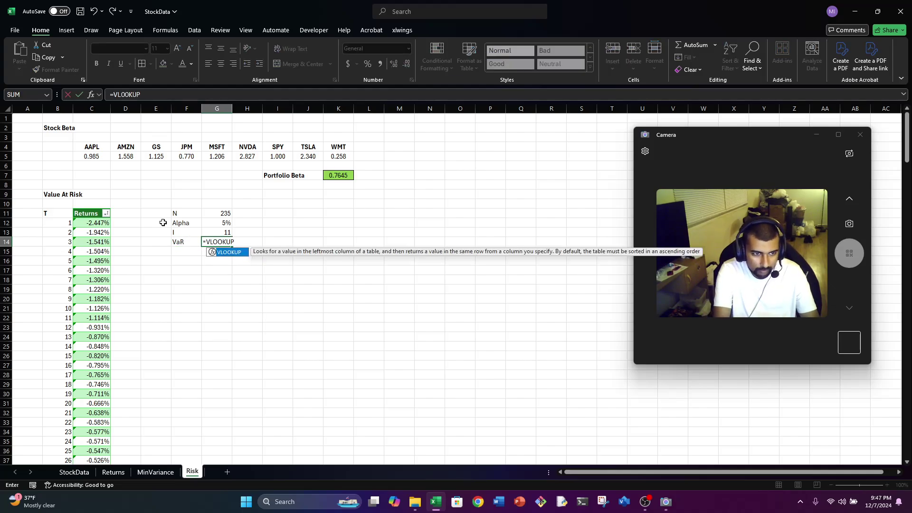
text((G13,)
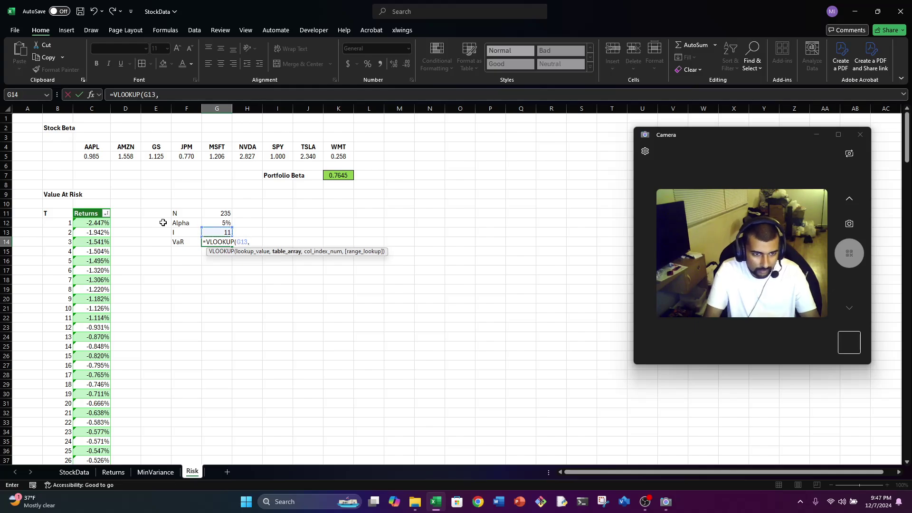
key(Left)
key(Left)
key(Left)
key(Up)
key(Left)
key(Up)
key(Up)
key(Left)
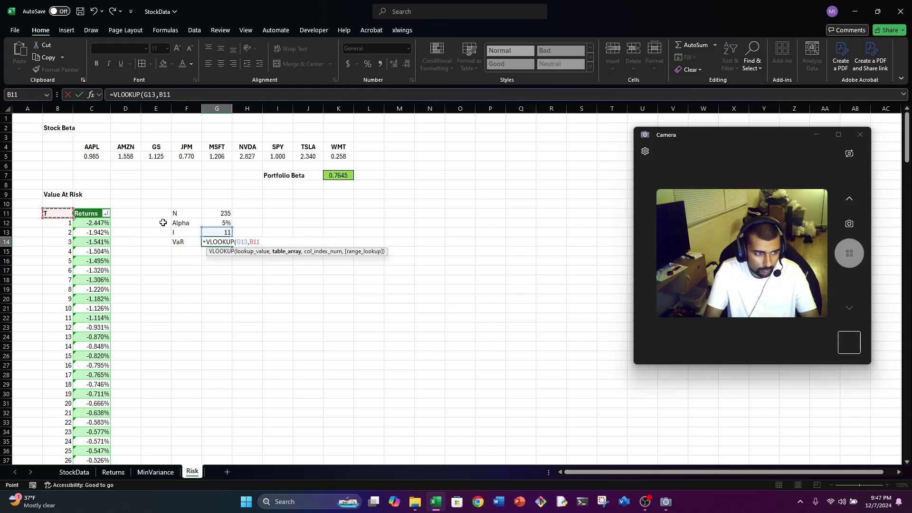
key(shift+Right)
key(ctrl+shift+Down)
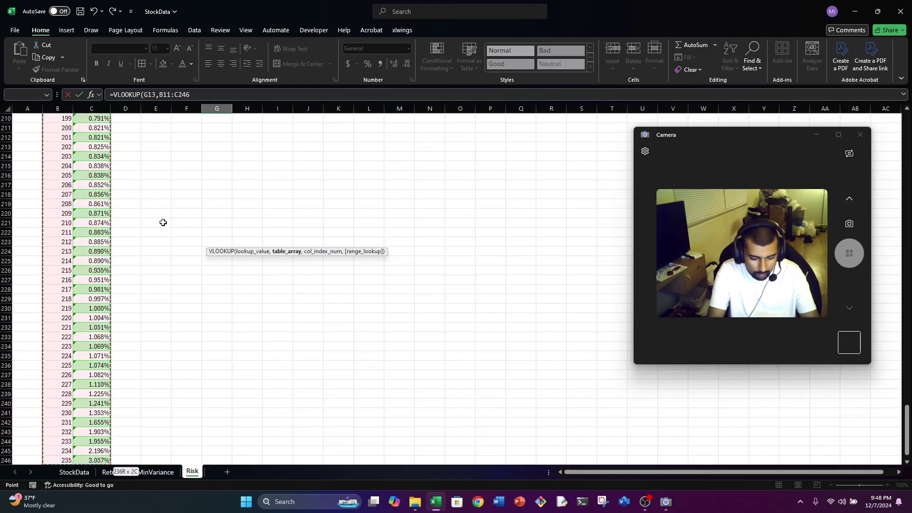
text(,)
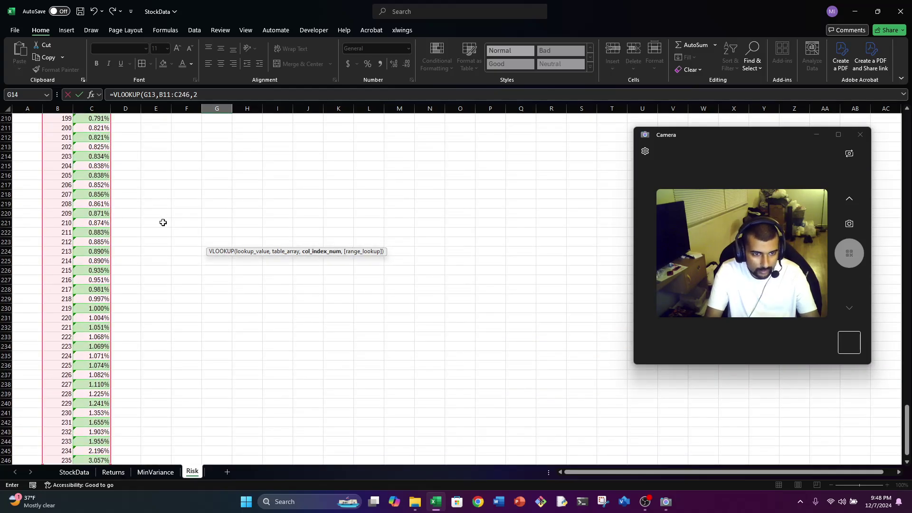
text(2))
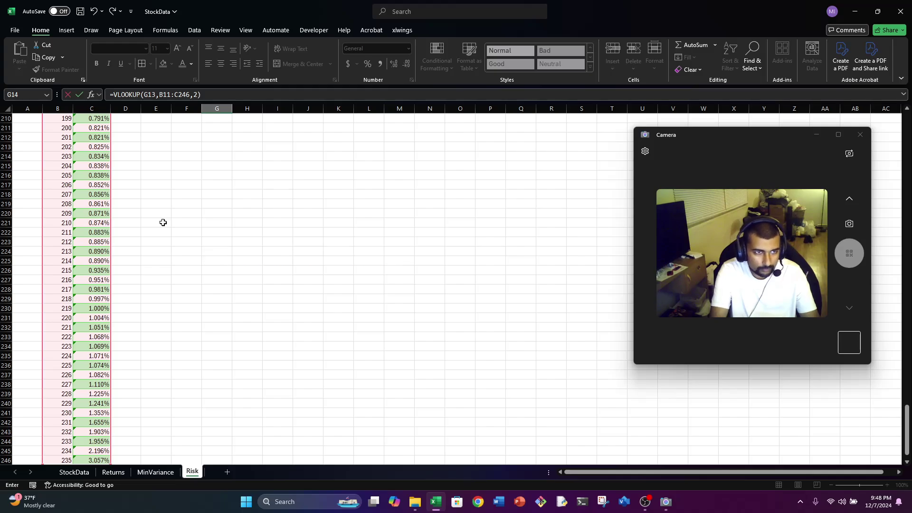
key(Return)
Check the VaR result against the return listed for period 11 in the Returns table.
key(Up)
key(Up)
key(Up)
key(Up)
key(Up)
key(Up)
key(Up)
key(Up)
key(Up)
key(Up)
key(Up)
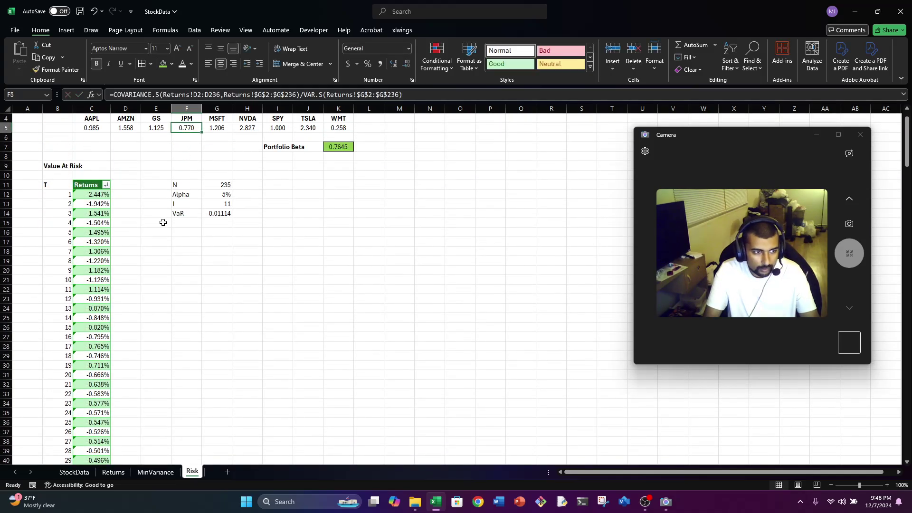
key(Down)
key(Down)
key(Down)
key(Down)
key(Down)
key(Down)
key(Down)
key(Down)
key(Down)
key(Down)
key(Down)
key(Down)
key(Down)
key(Down)
key(Down)
key(Down)
key(Down)
key(Left)
key(Left)
key(Left)
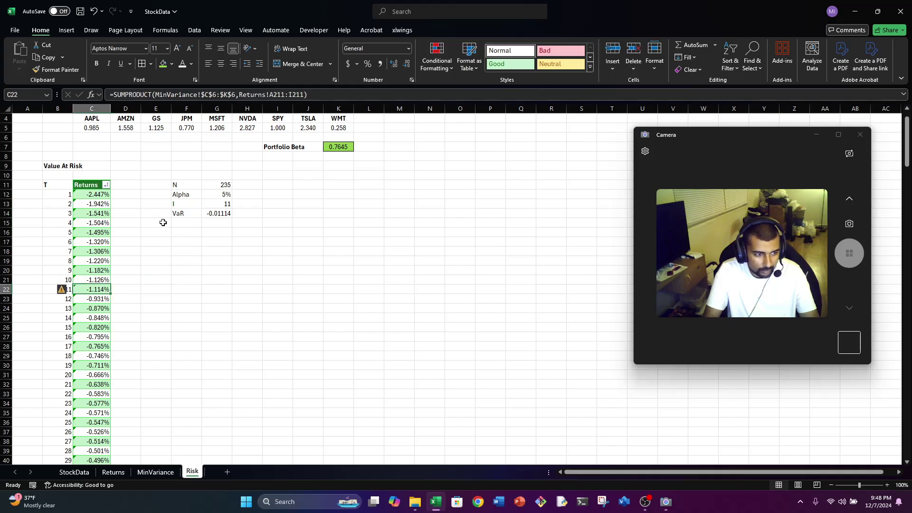
Format the VaR value in G14 as a percentage with two decimal places.
key(Up)
key(Up)
key(Up)
key(Up)
key(Up)
key(Up)
key(Right)
key(Right)
key(Right)
key(Up)
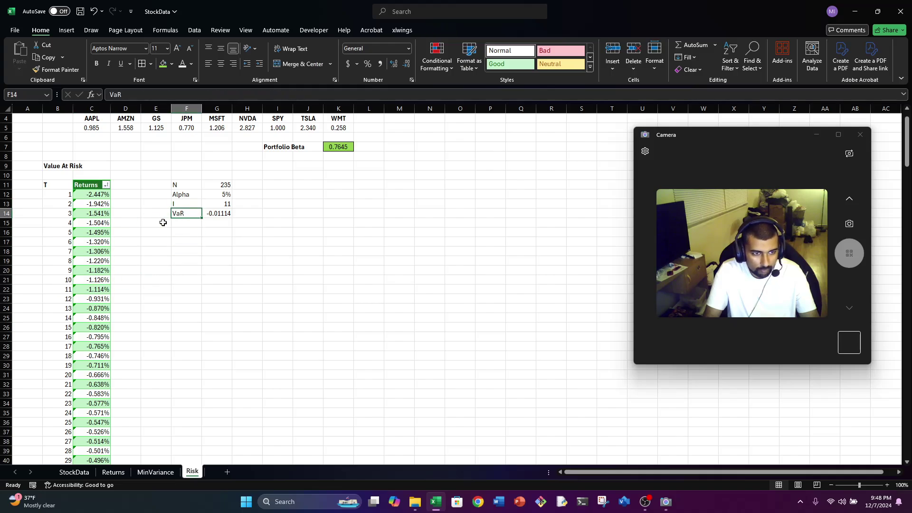
key(Right)
key(ctrl+shift+5)
key(alt)
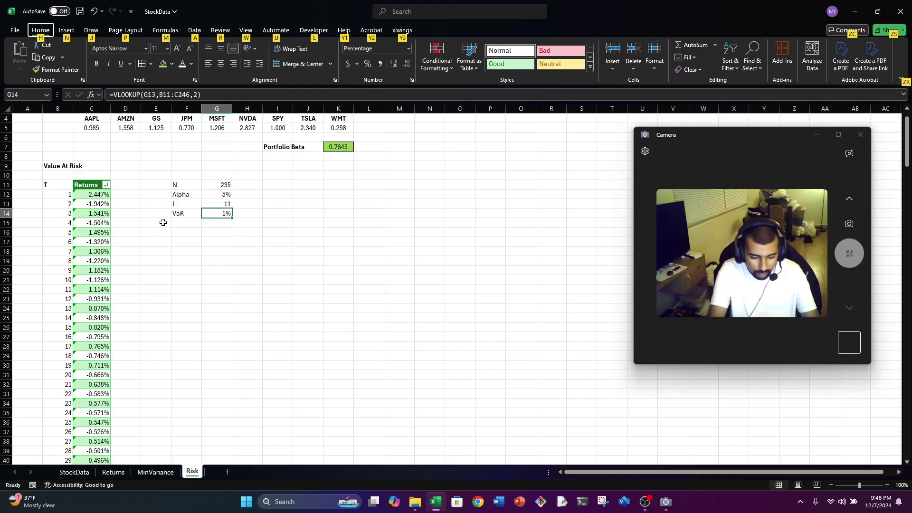
key(h)
key(0)
key(alt)
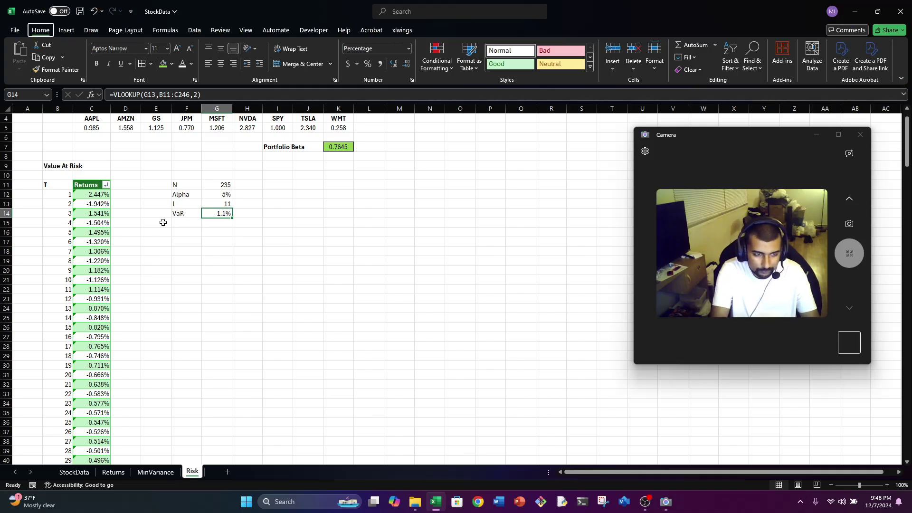
key(h)
key(0)
Try merging and centering cells I11:K11 with the heading Alpha.
key(Right)
key(Up)
key(Right)
key(Up)
key(Up)
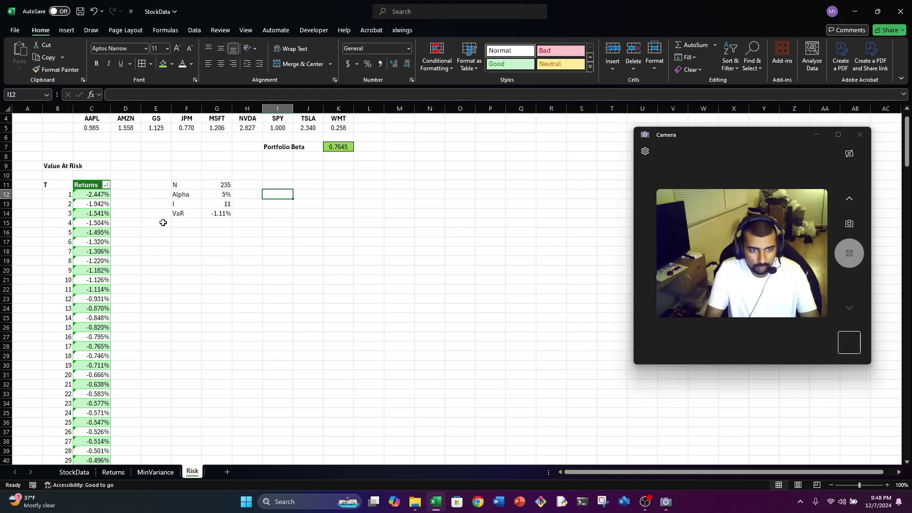
key(shift+Right)
key(shift+Right)
key(alt)
key(h)
key(c)
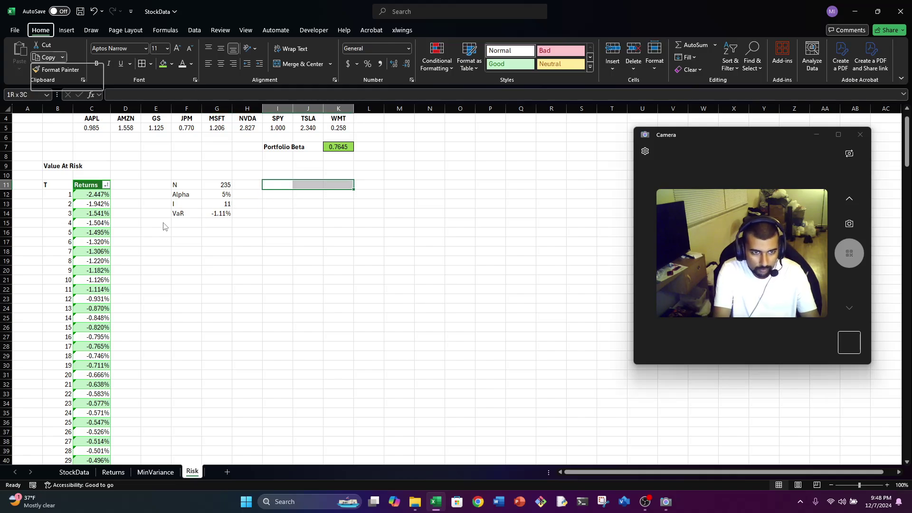
key(Escape)
key(m)
key(c)
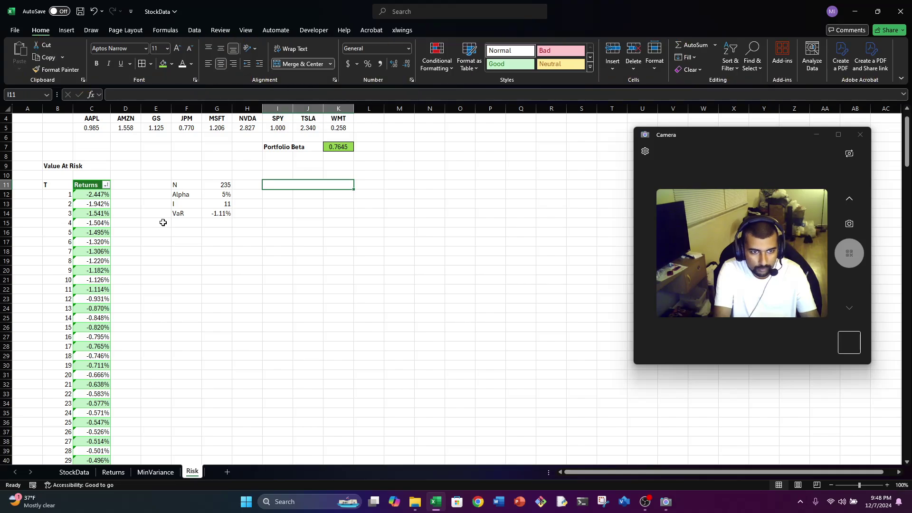
text(Alpha)
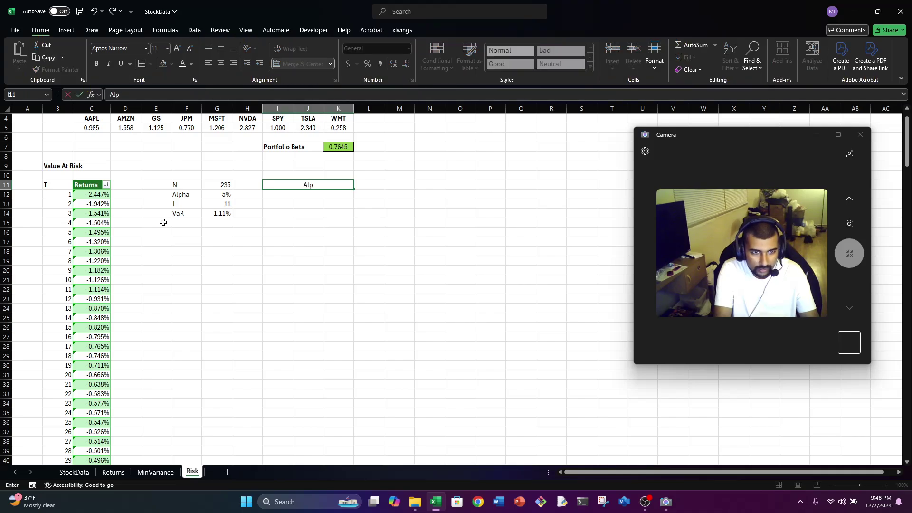
key(Return)
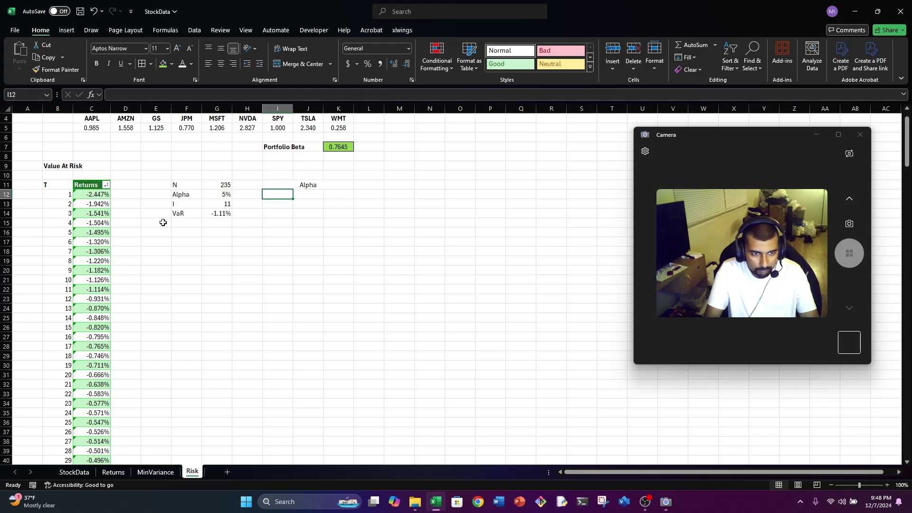
Undo the Alpha heading and the merge of cells I11:K11.
key(Right)
key(ctrl+z)
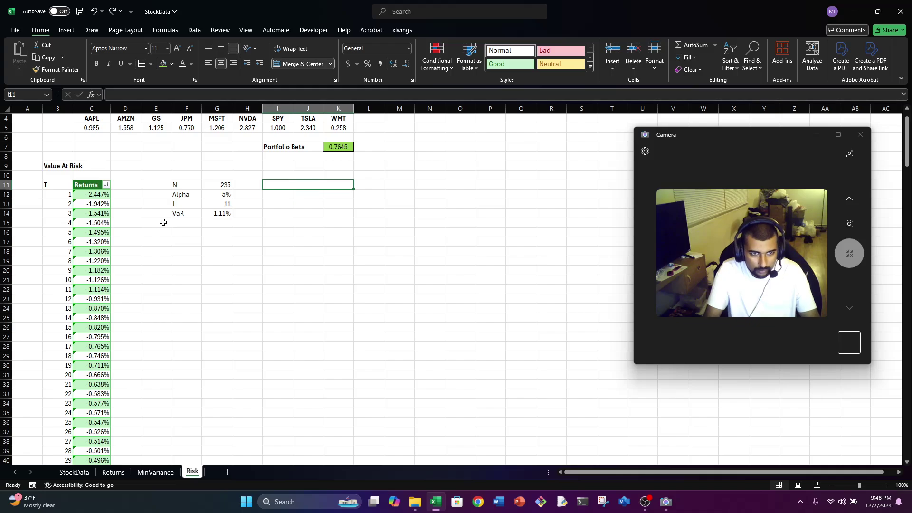
key(ctrl+z)
Link J11 to the VaR result in G14 and enter the label VaR in I11.
key(Right)
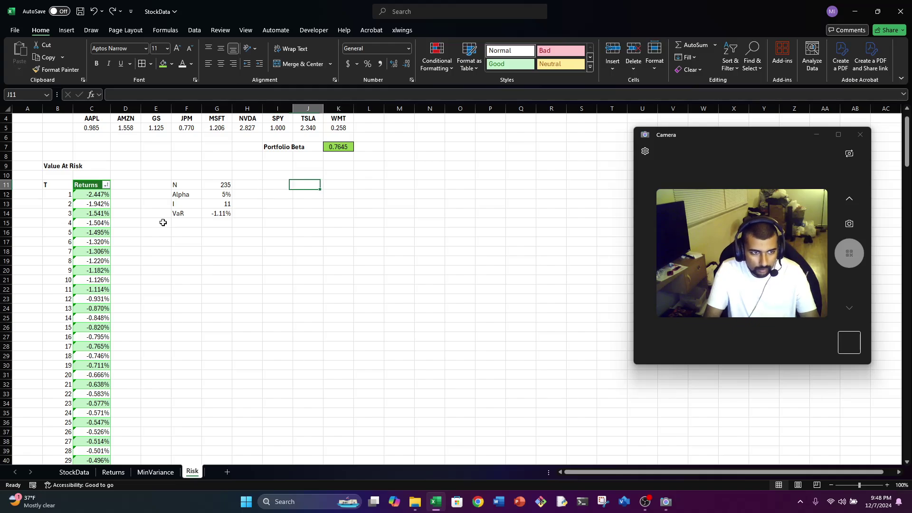
text(=)
key(Down)
key(Down)
key(Down)
key(Left)
key(Left)
key(Left)
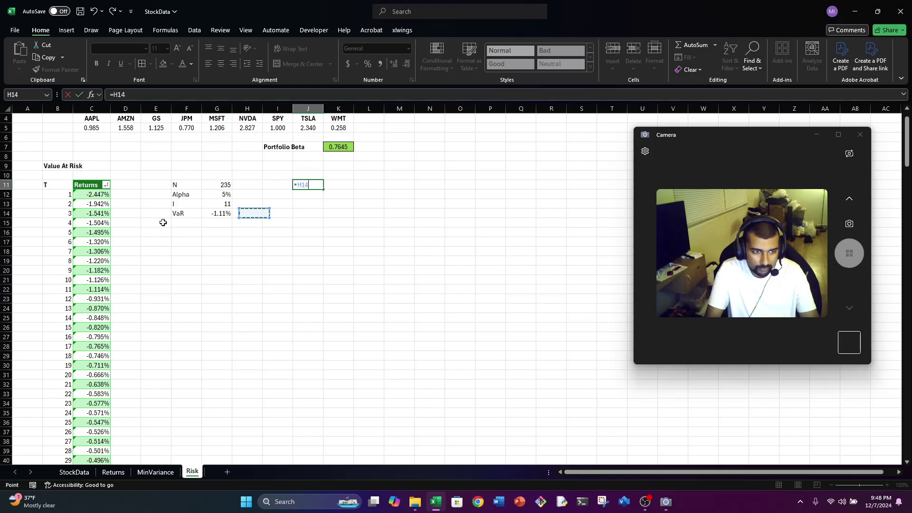
key(shift+Tab)
text(V)
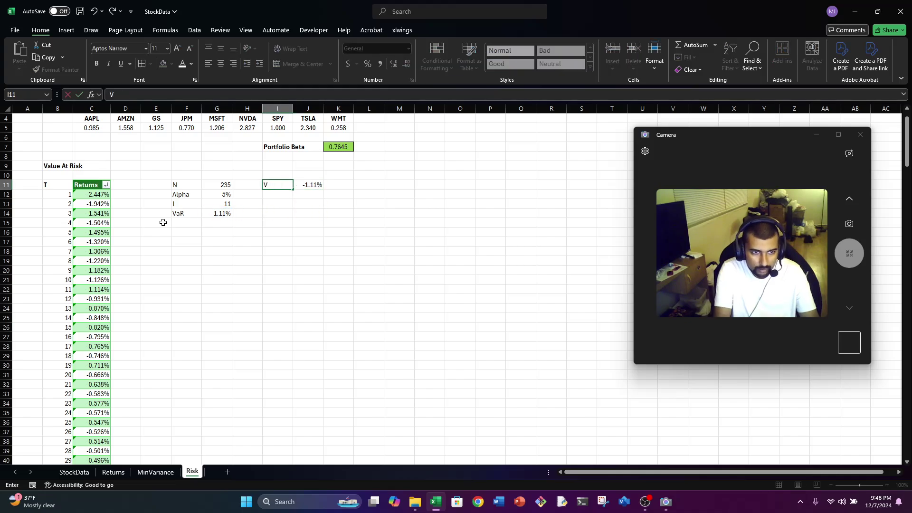
text(aR)
key(Return)
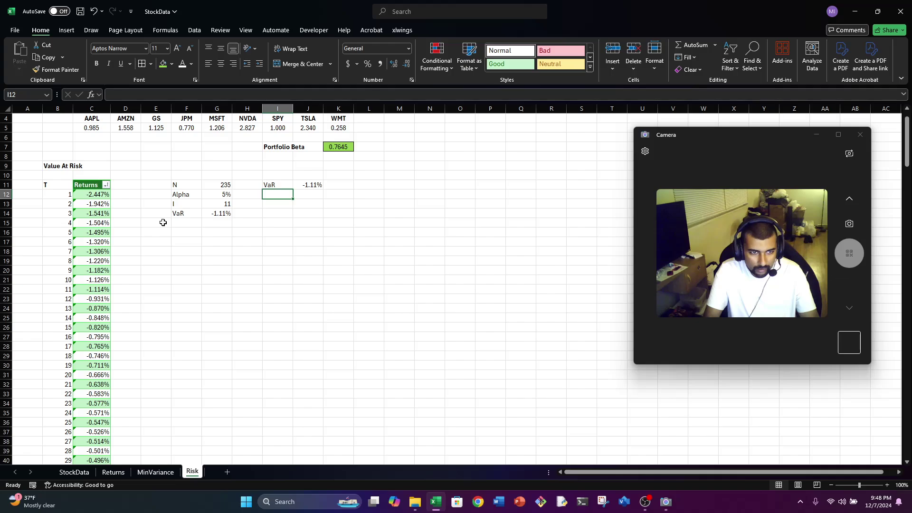
Enter the alpha levels 1%, 5% and 10% in cells I12 to I14.
text(1%)
key(Return)
text(%)
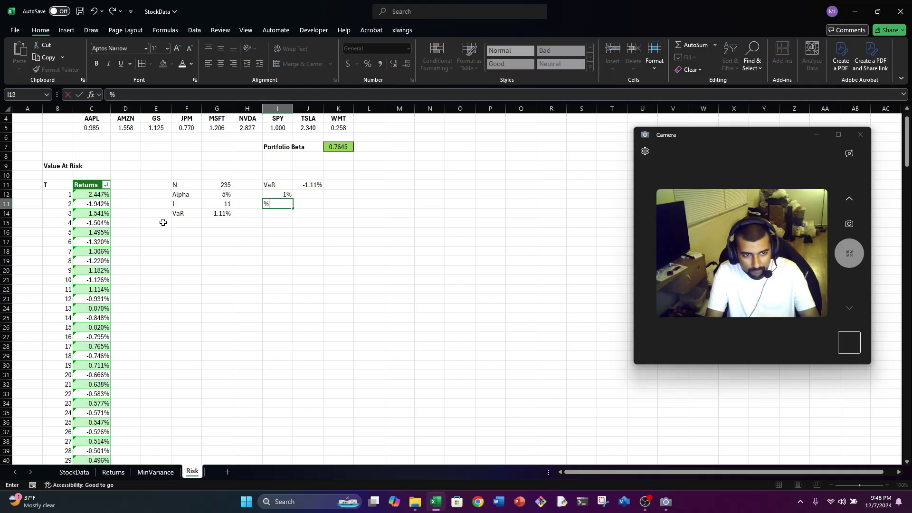
text(5)
key(Return)
text(1)
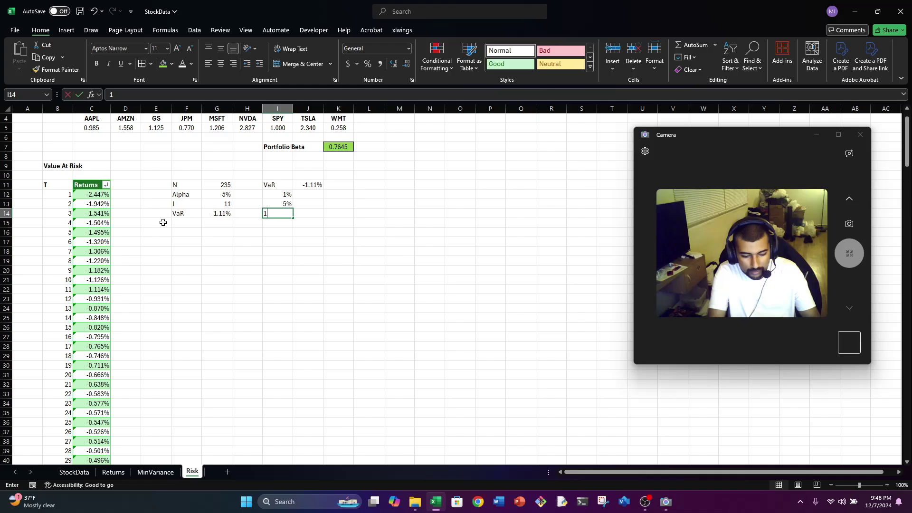
text(0%)
key(Return)
Clear the VaR label from I11 and select the range I11:J14.
key(Up)
key(Up)
key(Up)
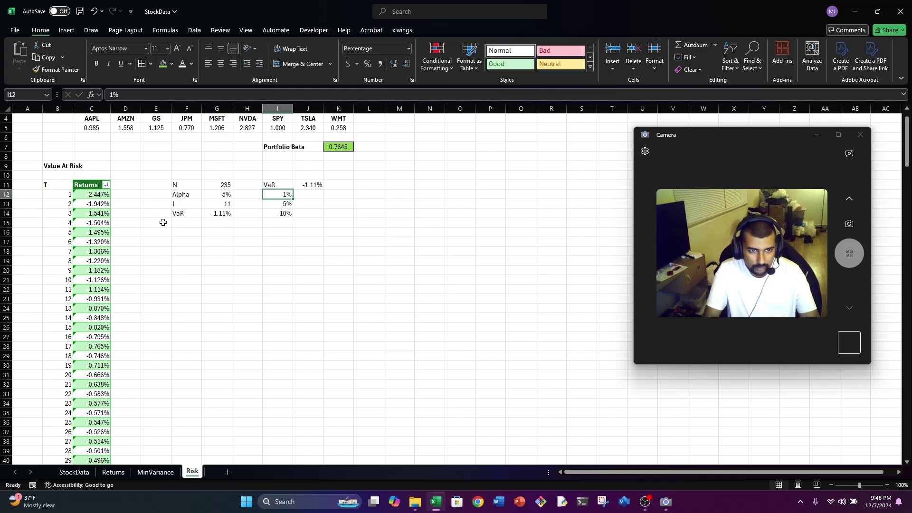
key(Right)
key(Left)
key(Up)
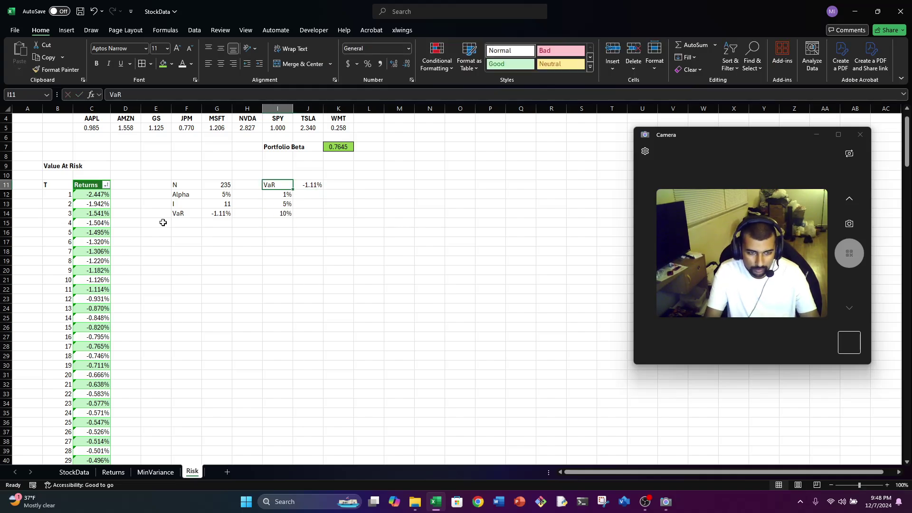
key(Delete)
key(shift+Down)
key(shift+Down)
key(shift+Down)
key(shift+Right)
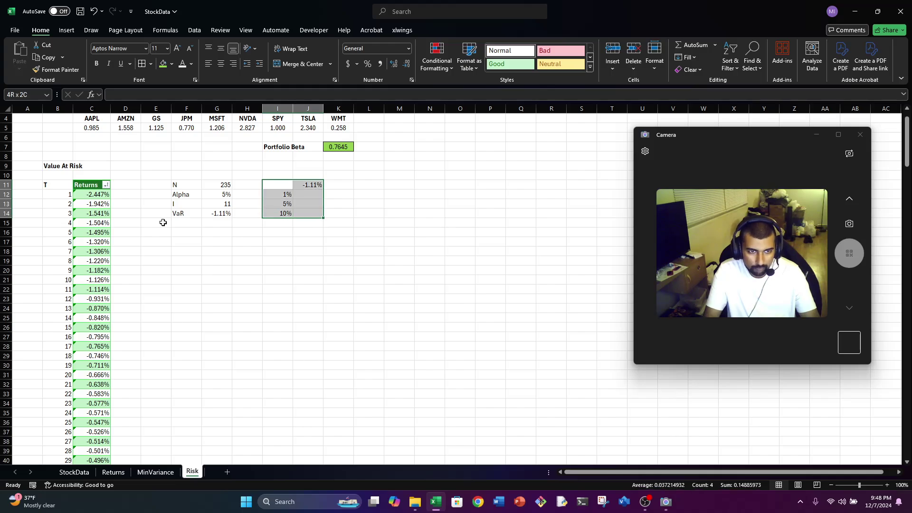
Try a What-If data table over I11:J14 with G14 as the column input cell.
key(alt+a)
key(y)
key(2)
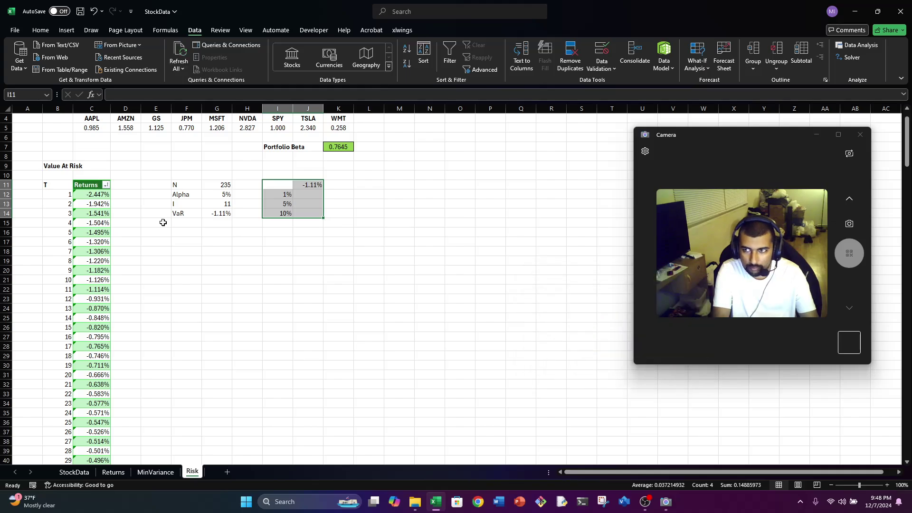
key(alt+a)
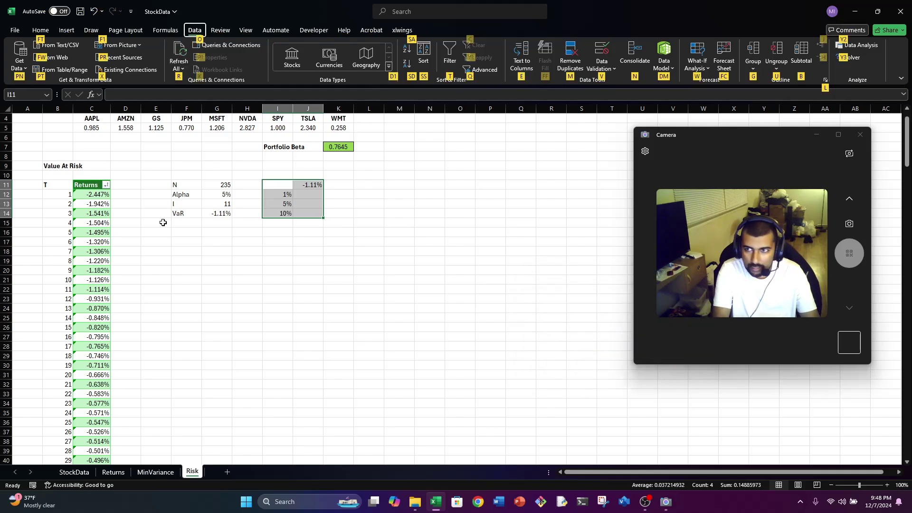
key(w)
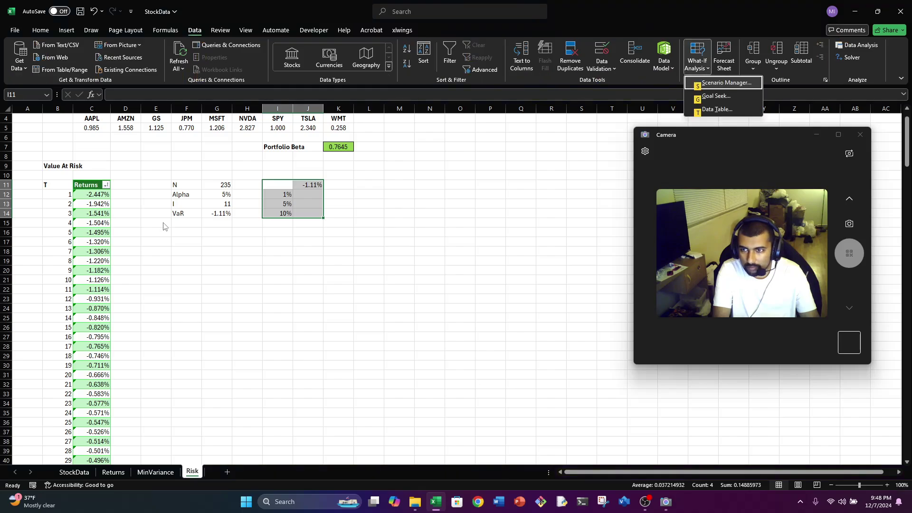
key(t)
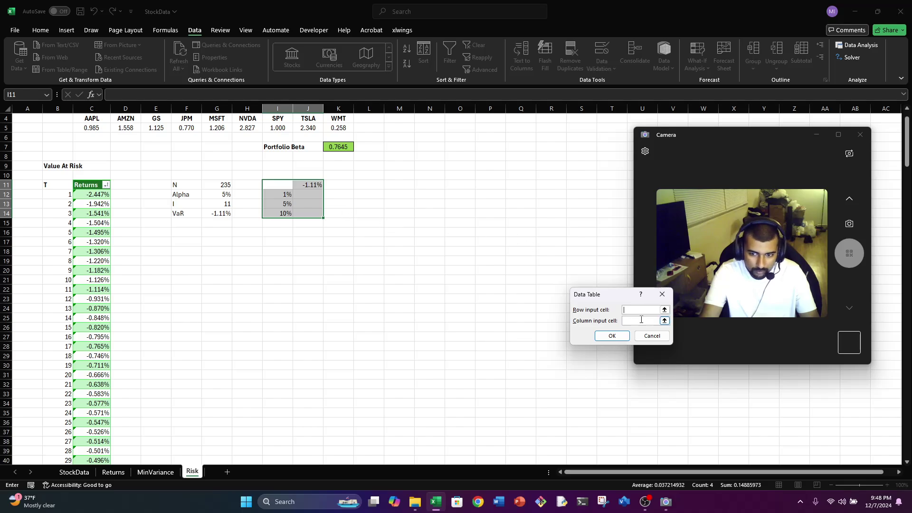
click(642, 320)
click(230, 215)
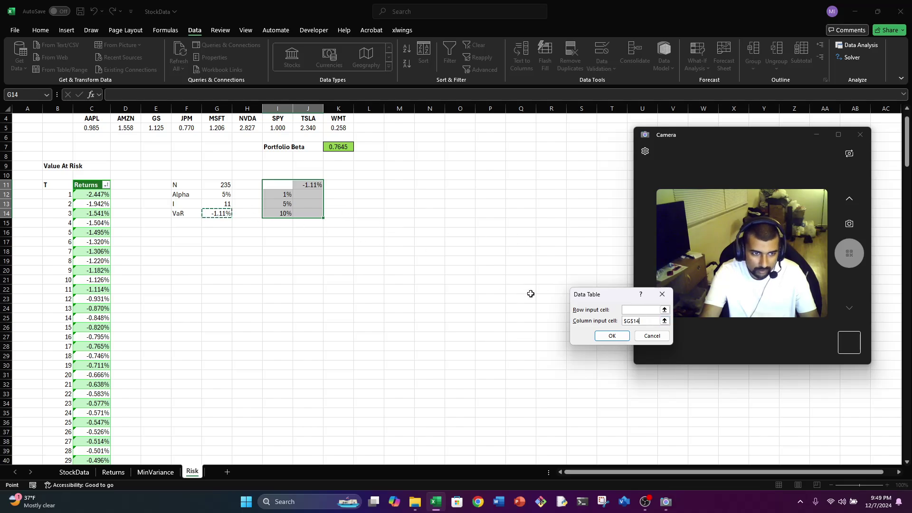
click(612, 335)
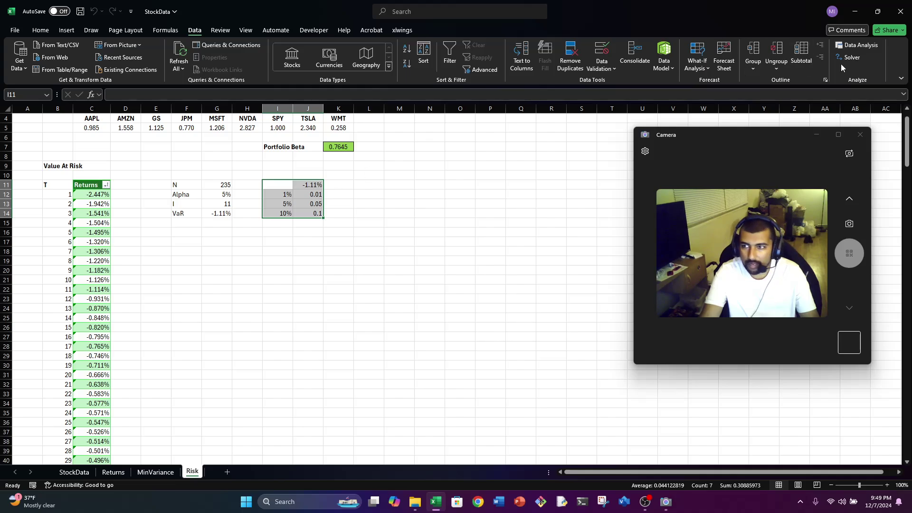
Try the data table on I11:J14 with the Alpha cell G12 as the row input cell.
click(697, 64)
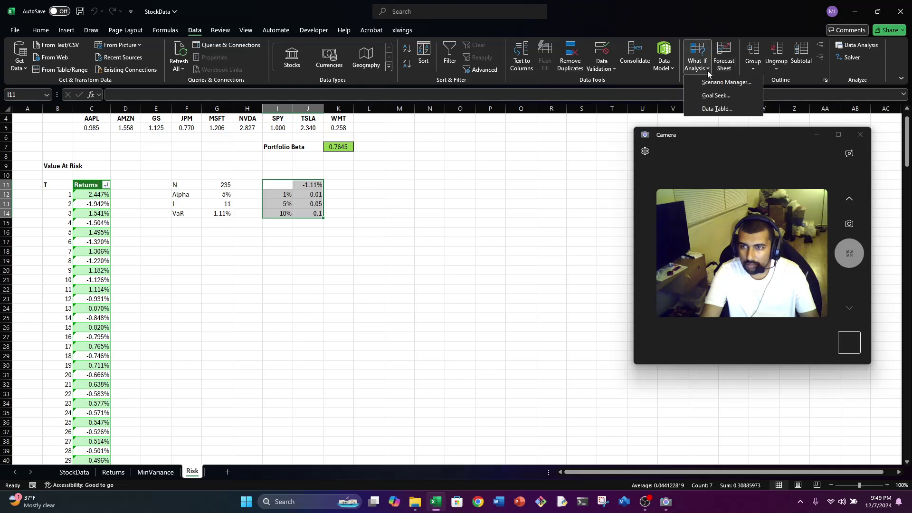
click(717, 109)
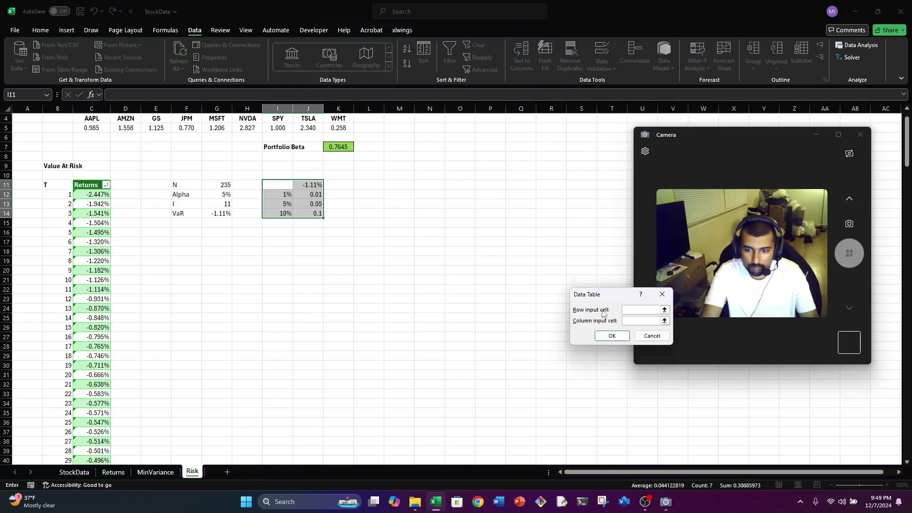
click(222, 213)
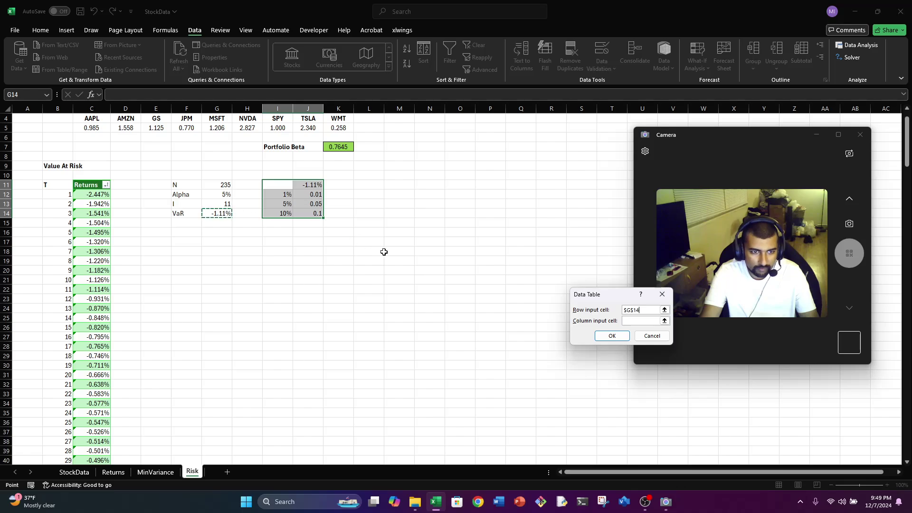
click(226, 196)
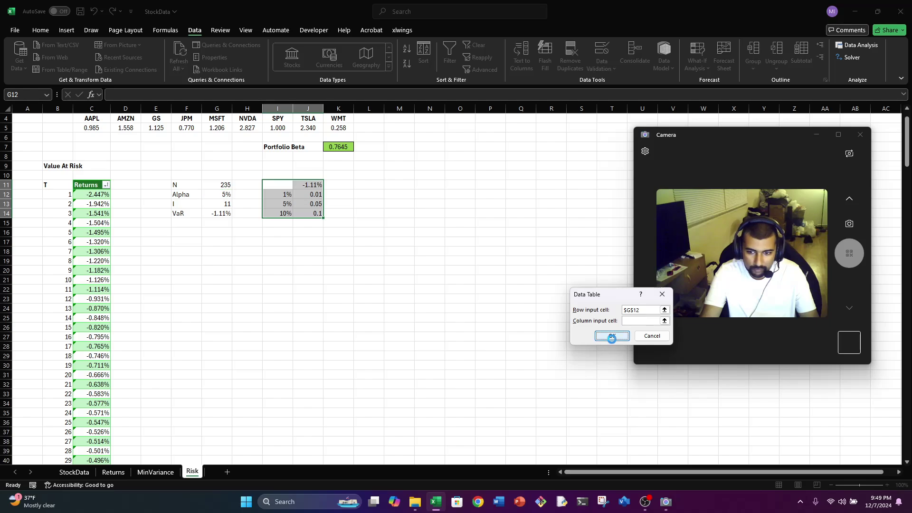
click(609, 337)
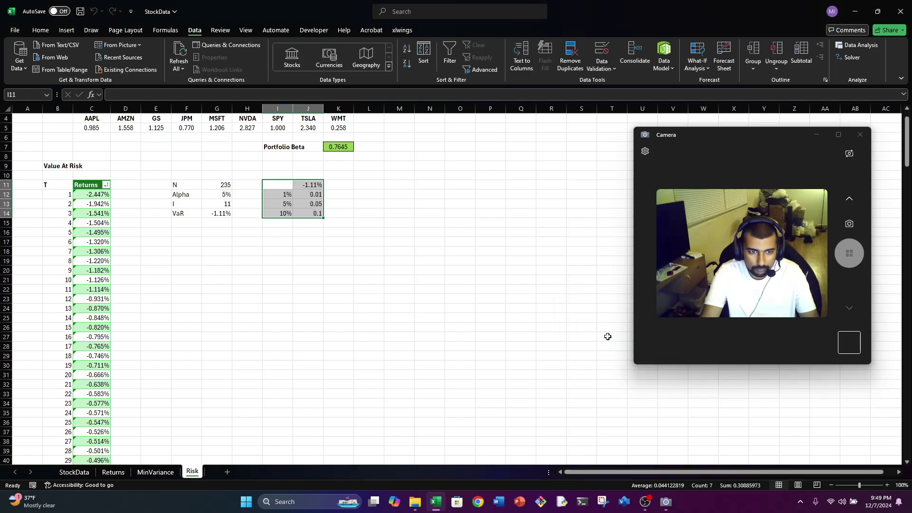
Create the data table over I11:J14 using the Alpha cell G12 as the column input cell.
click(697, 64)
click(707, 109)
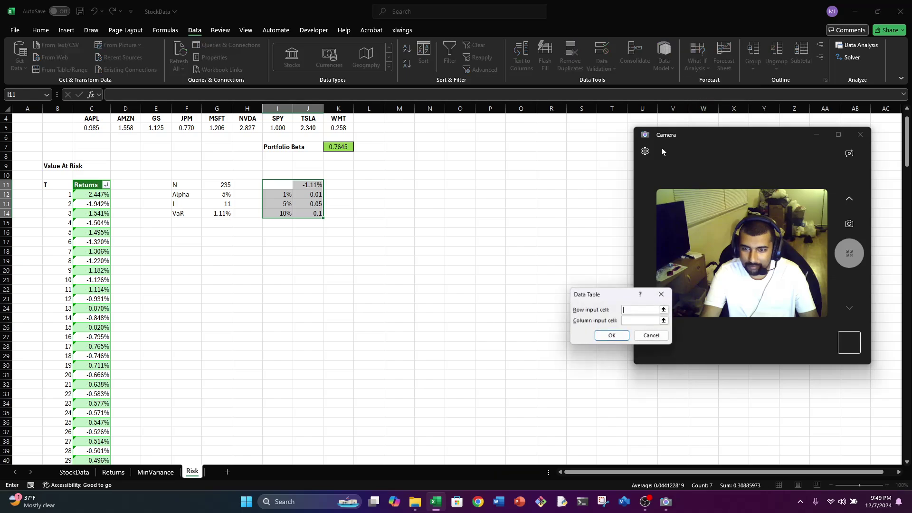
click(628, 322)
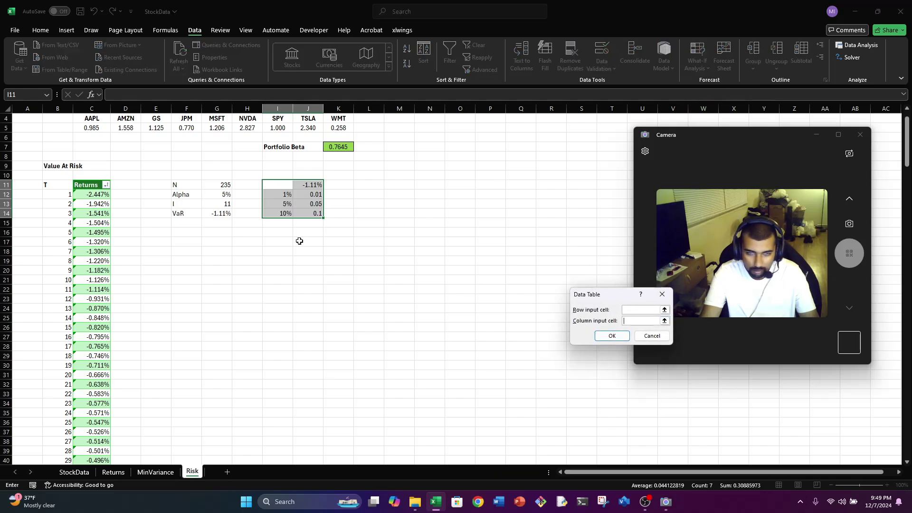
click(219, 196)
click(620, 336)
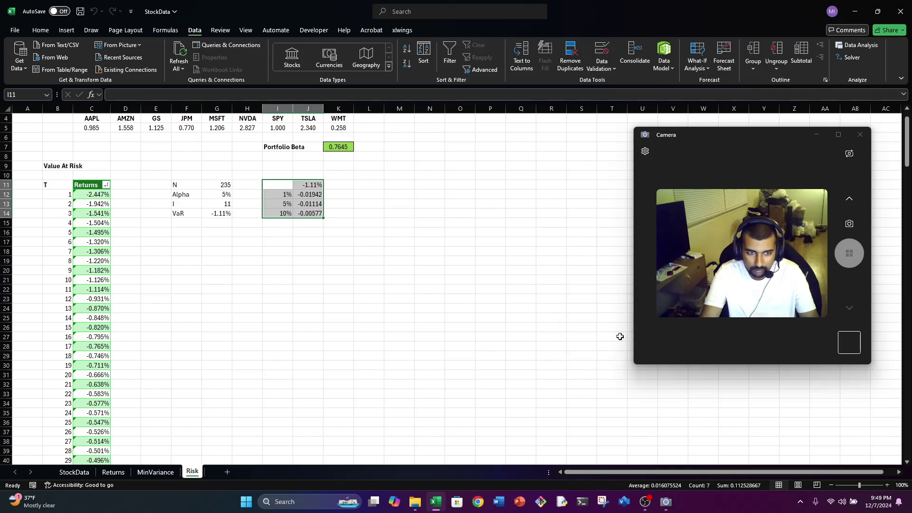
Format the data table results in J12:J14 as percentages with two decimal places.
click(304, 196)
key(shift+Down)
key(shift+Down)
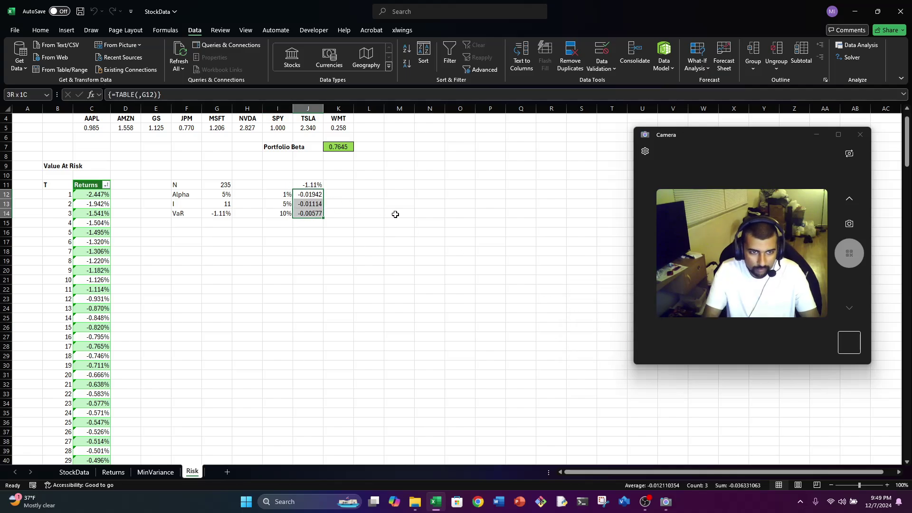
key(ctrl+shift+5)
key(alt+h)
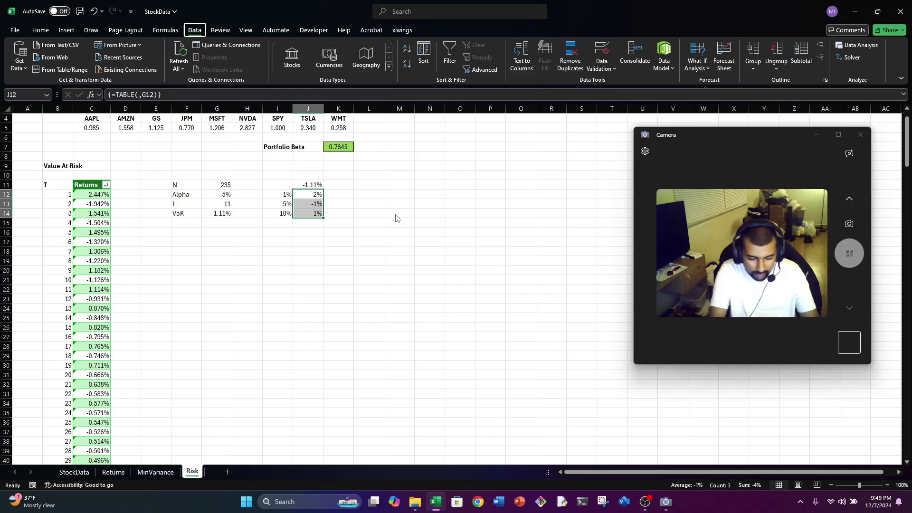
key(alt)
key(h)
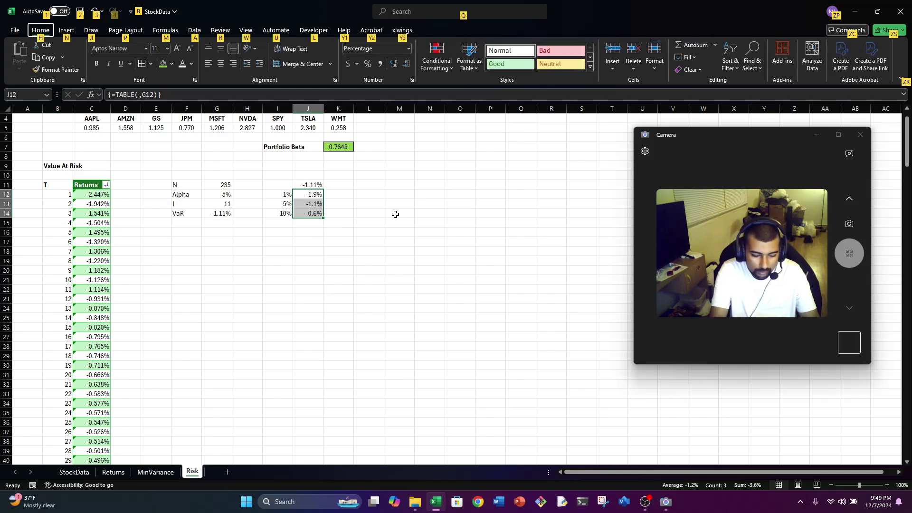
key(0)
key(alt)
key(h)
key(0)
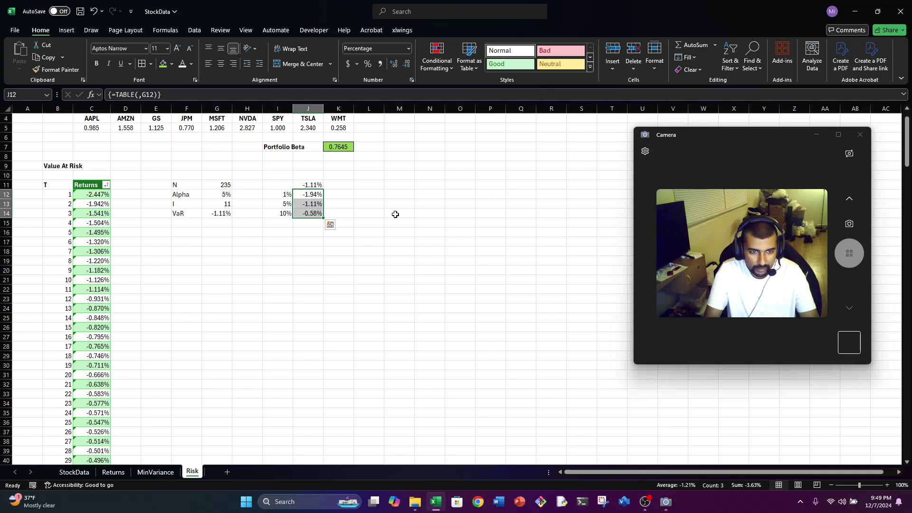
Apply green gradient-fill data bars as conditional formatting to J12:J14.
key(alt)
key(h)
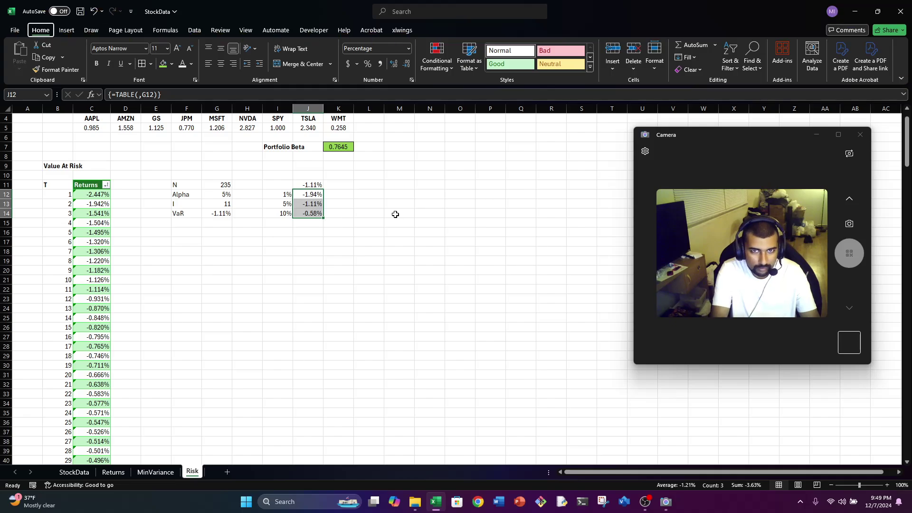
key(l)
key(Down)
key(Down)
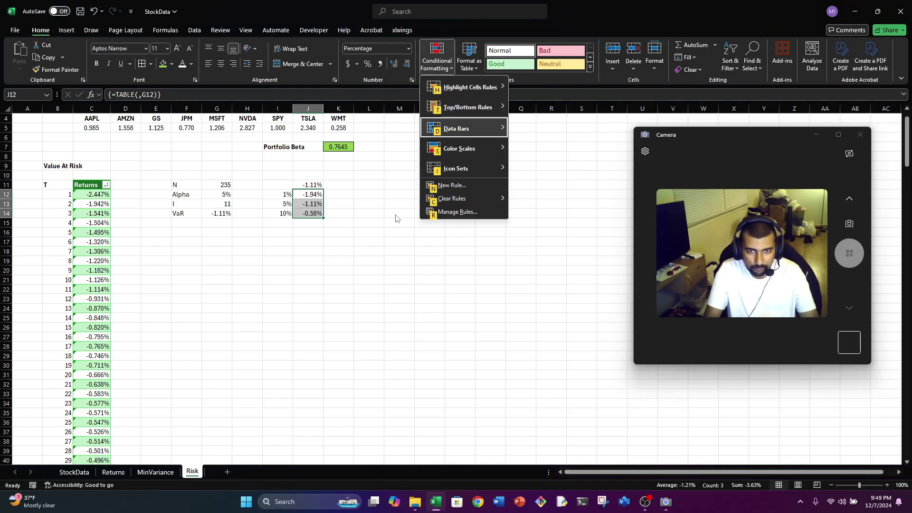
key(Right)
key(Down)
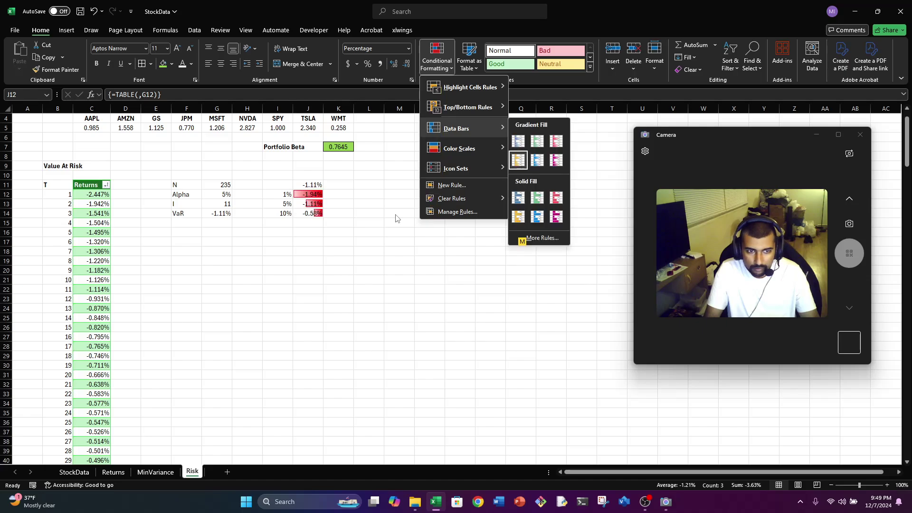
key(Up)
key(Down)
key(Down)
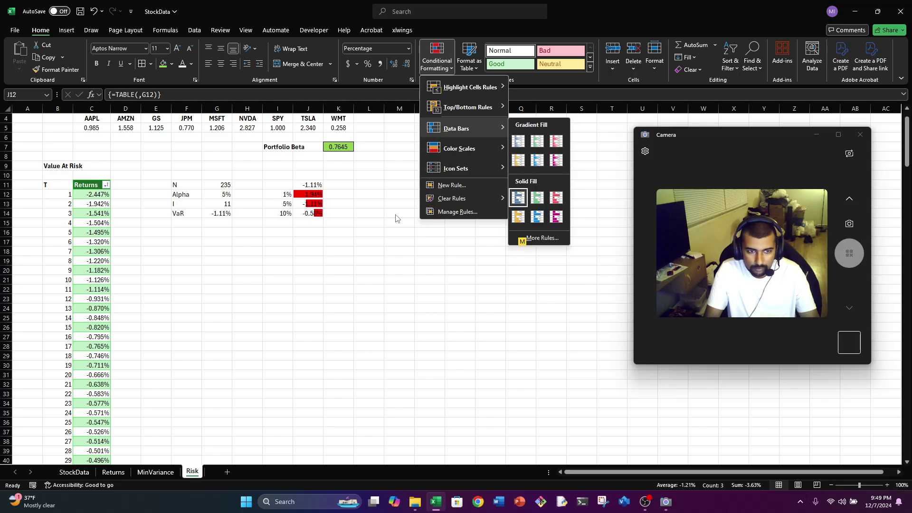
key(Left)
key(Up)
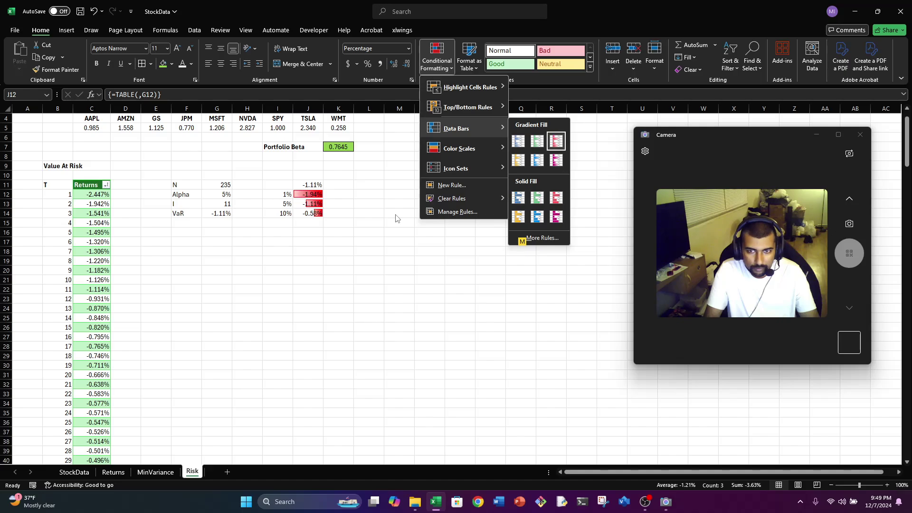
key(Left)
key(Right)
key(Left)
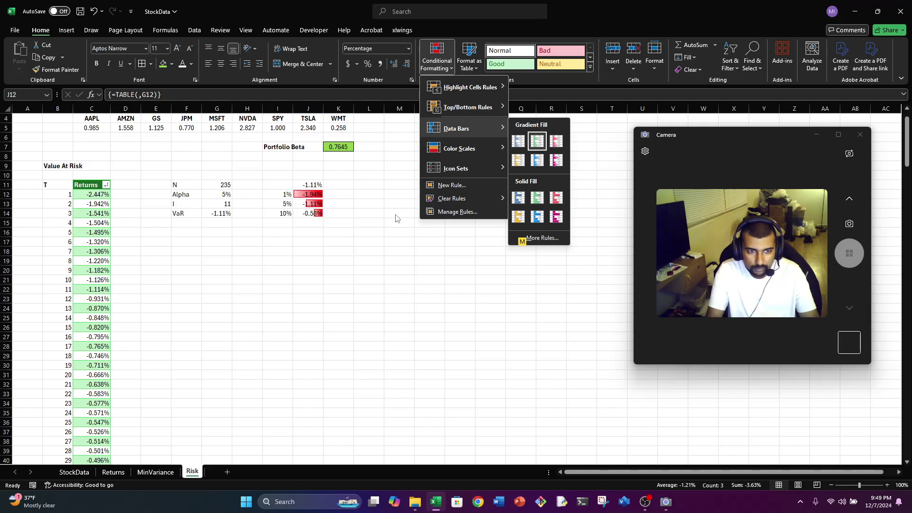
key(Return)
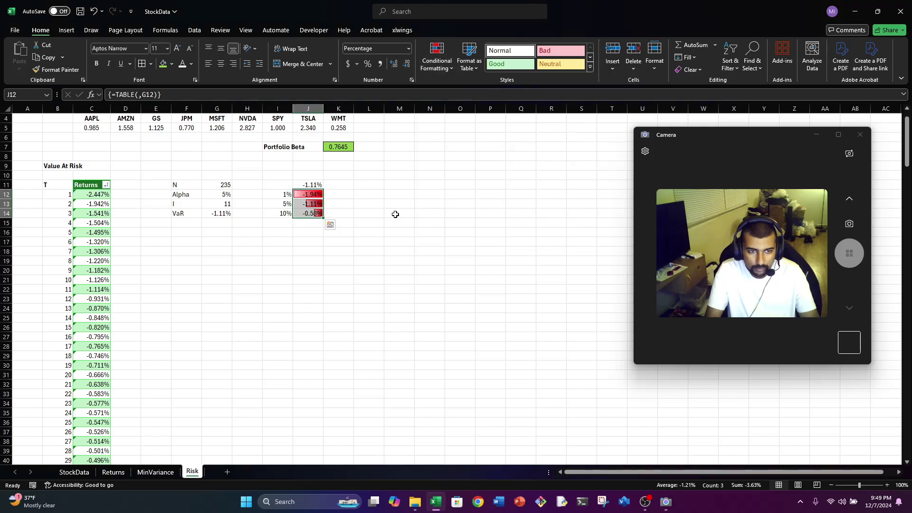
Undo the data bars on J12:J14.
key(Down)
key(Down)
key(Down)
key(Down)
key(Down)
key(Down)
key(Up)
key(Up)
key(Up)
key(Up)
key(Up)
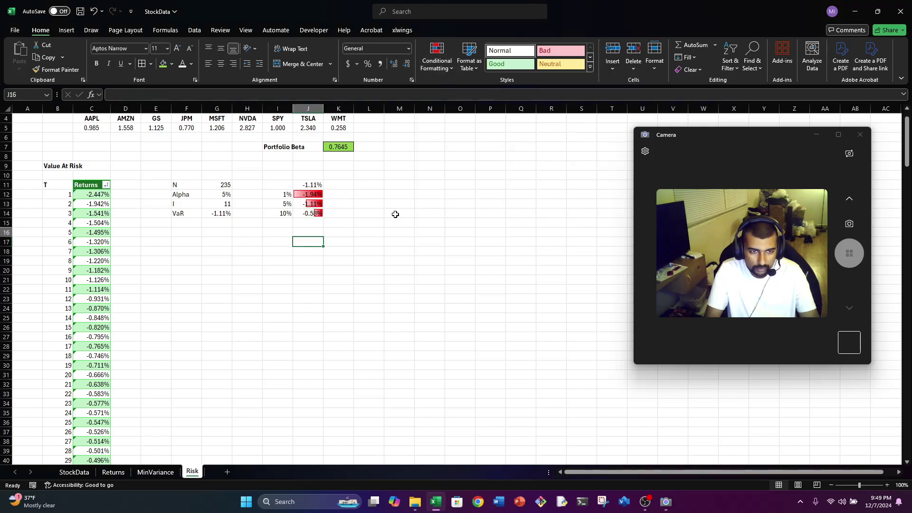
key(Down)
key(Left)
key(Up)
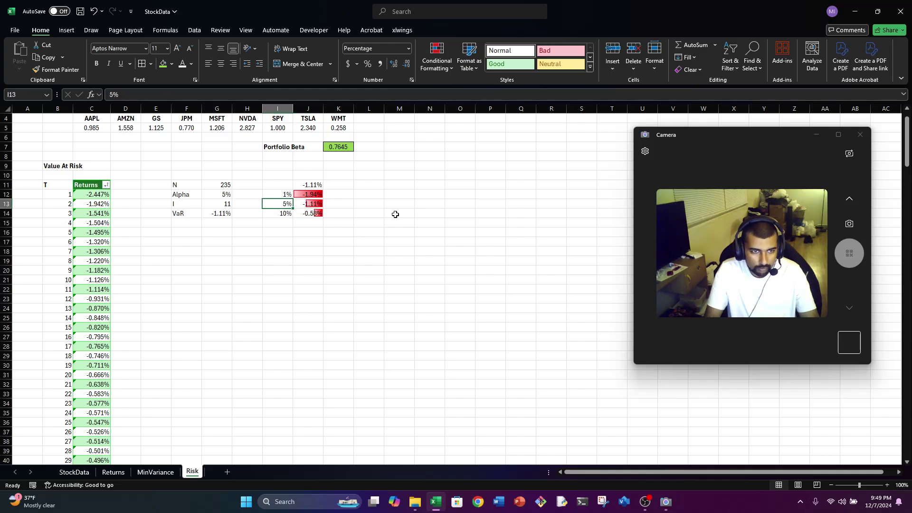
key(Up)
key(Down)
key(ctrl+z)
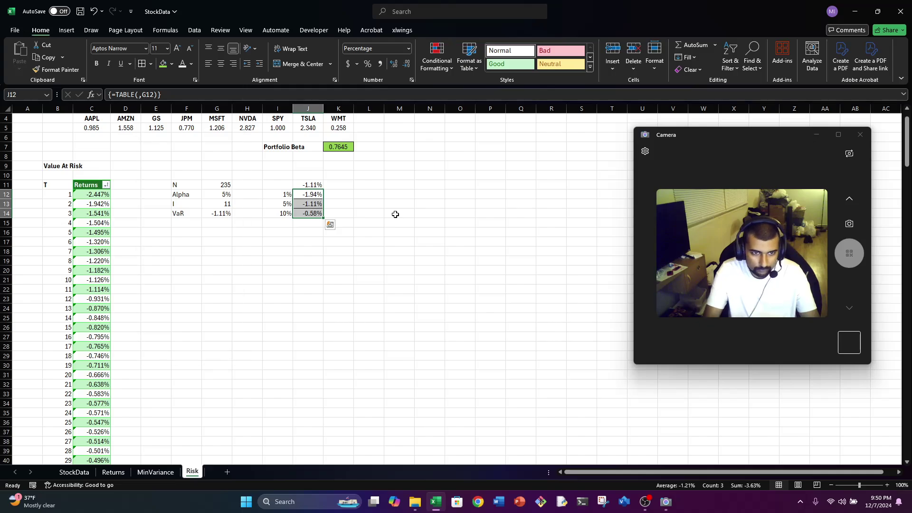
Fill the data table results in J12:J14 with the standard light green colour.
key(h)
key(h)
key(Down)
key(Down)
key(Down)
key(Down)
key(Down)
key(Down)
key(Down)
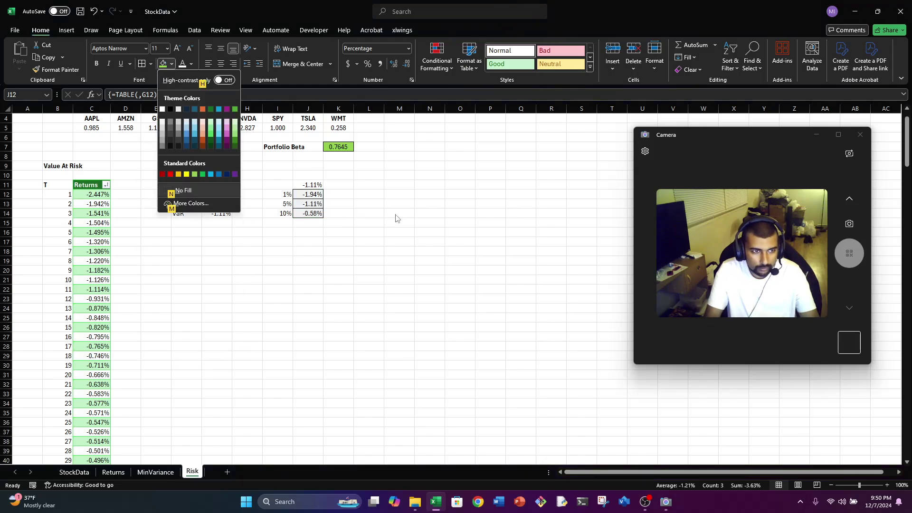
key(Right)
key(Right)
key(Right)
key(Right)
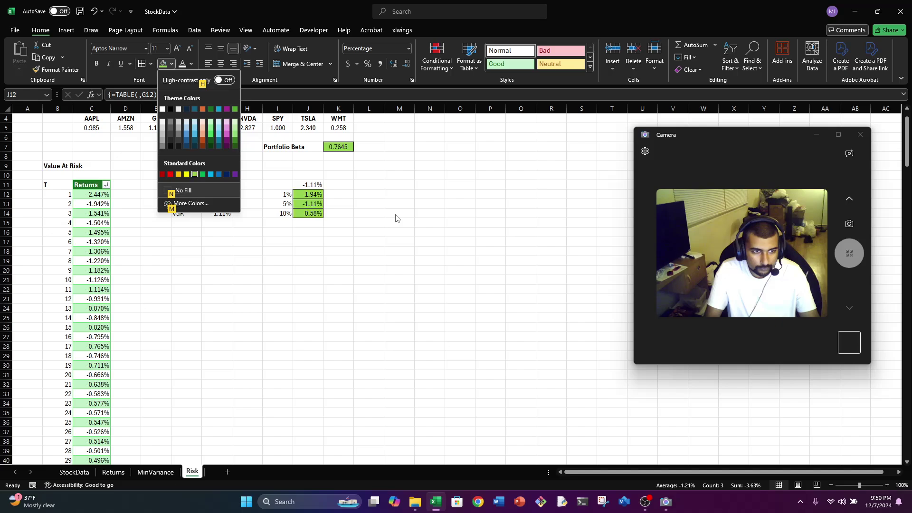
key(Return)
Enter the label "VaR" in cell I11 beside the data table's formula cell.
key(Up)
key(Left)
text(V)
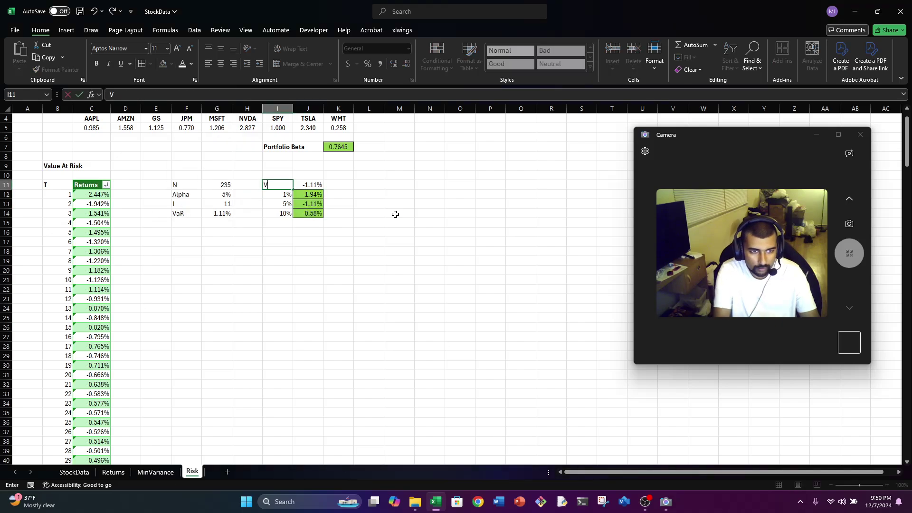
text(aR)
key(Return)
key(Down)
key(Down)
key(Left)
key(Left)
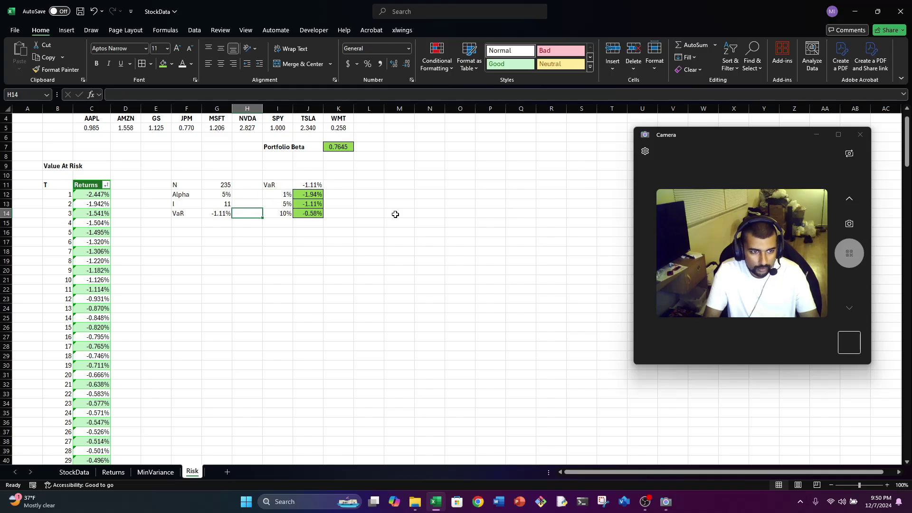
key(Right)
key(Right)
key(Right)
key(Up)
key(Up)
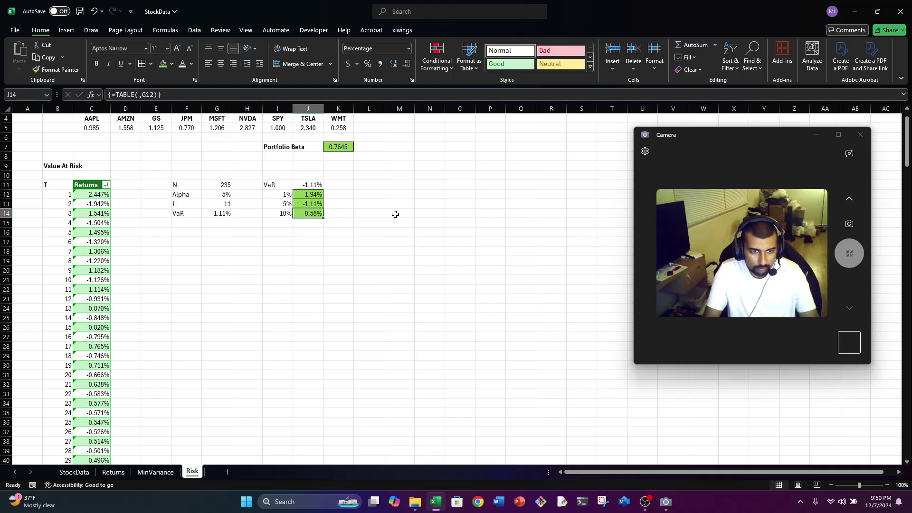
key(Up)
key(Up)
key(Up)
key(Up)
key(Up)
key(Up)
key(Up)
key(Up)
key(Up)
key(Up)
Move the VaR table from I11:J14 one column over to J11:K14.
key(Down)
key(Down)
key(Down)
key(Down)
key(Down)
key(Down)
key(Down)
key(Down)
key(Down)
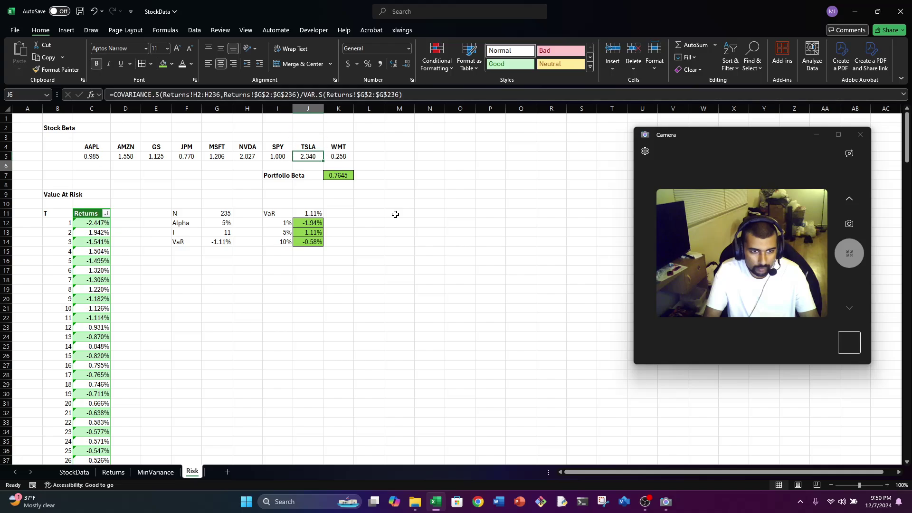
key(shift+Down)
key(shift+Down)
key(shift+Down)
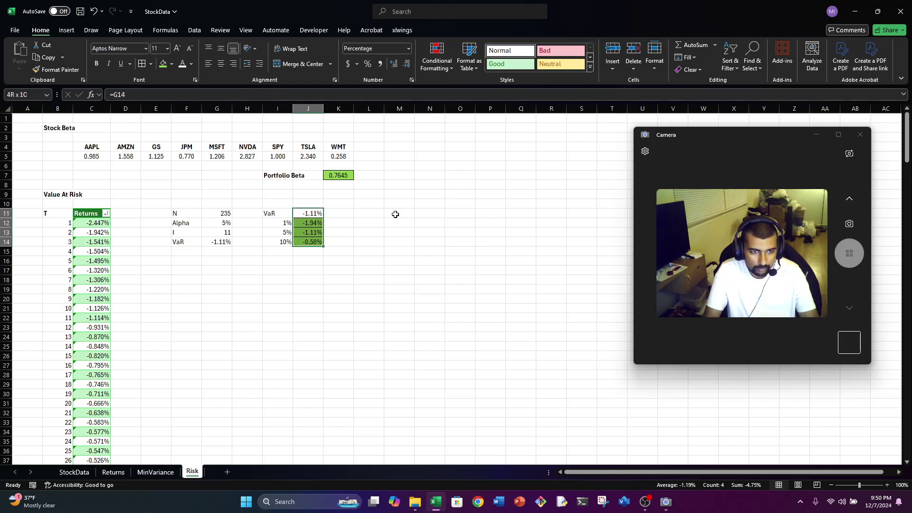
key(shift+Left)
key(ctrl+x)
key(Right)
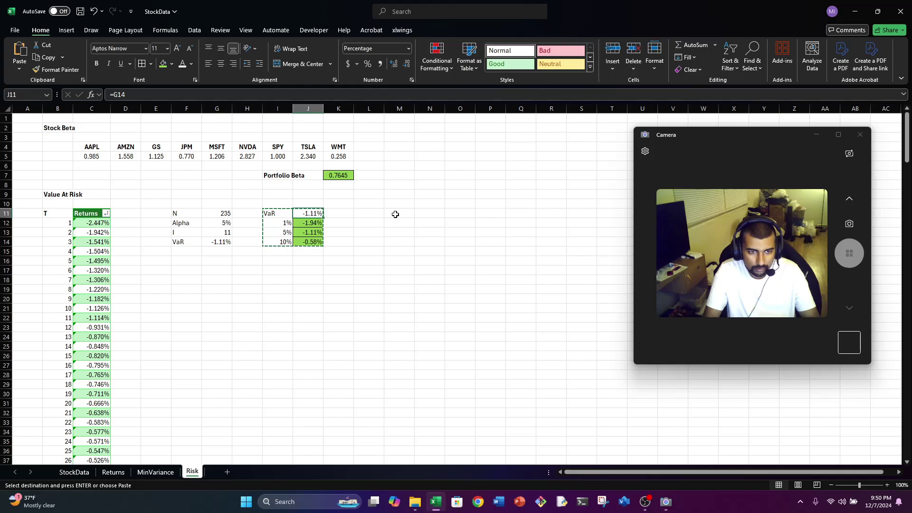
key(ctrl+v)
Bold the VaR header row J11:K11 and the alpha levels in J12:J14.
key(Left)
key(Right)
key(shift+Right)
key(ctrl+b)
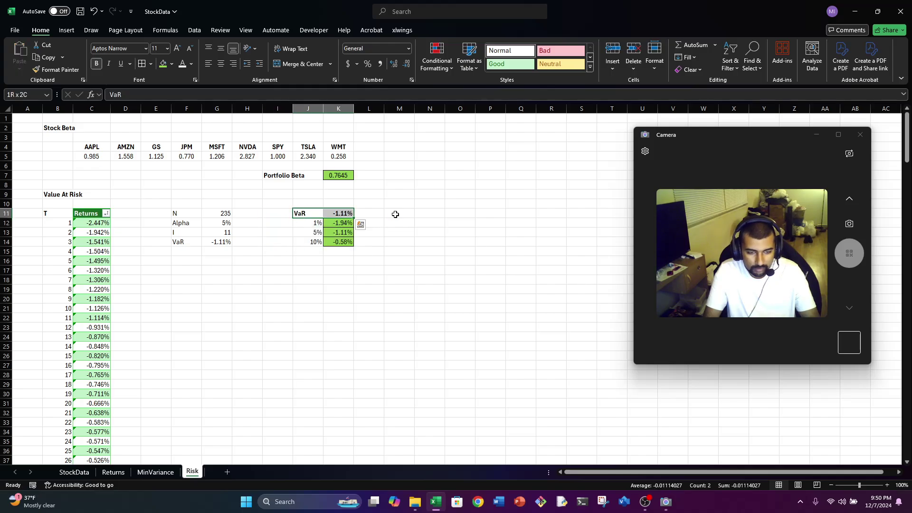
key(Down)
key(shift+Down)
key(shift+Down)
key(ctrl+b)
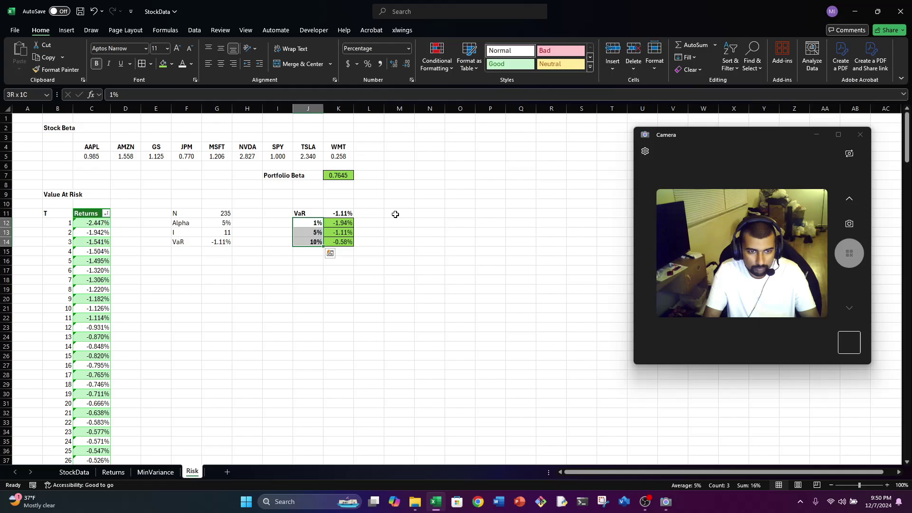
Enter the heading "Portfolio Mean and Volatility" in cell F17 below the VaR inputs.
key(Up)
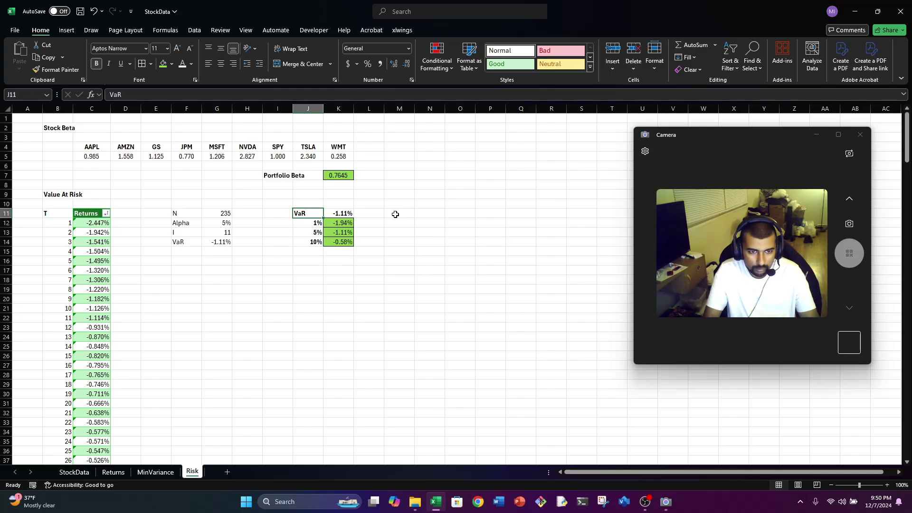
key(Left)
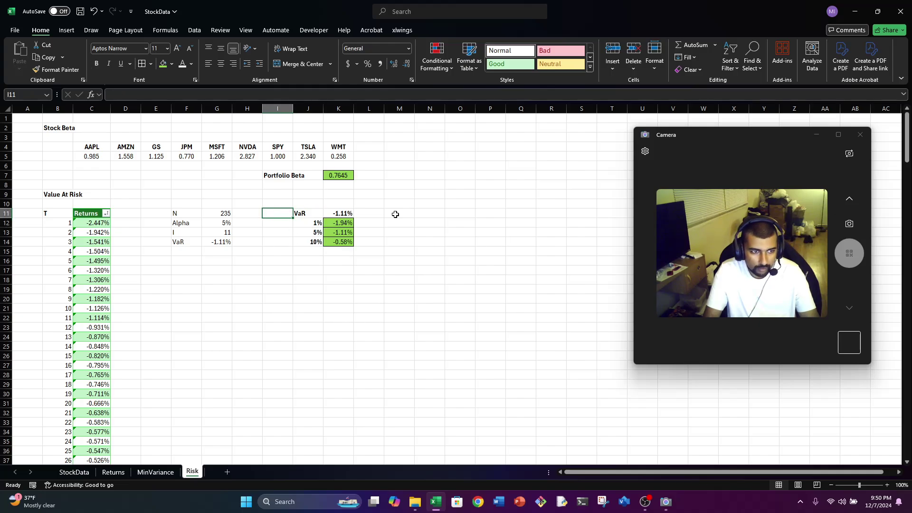
key(Left)
key(Left)
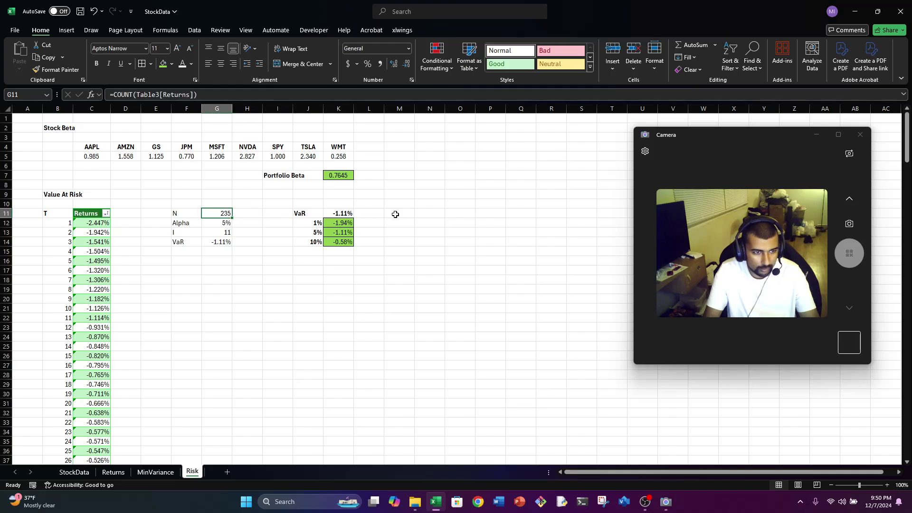
key(Down)
key(Down)
key(Down)
key(Down)
key(Down)
key(Down)
key(Down)
key(Down)
key(Down)
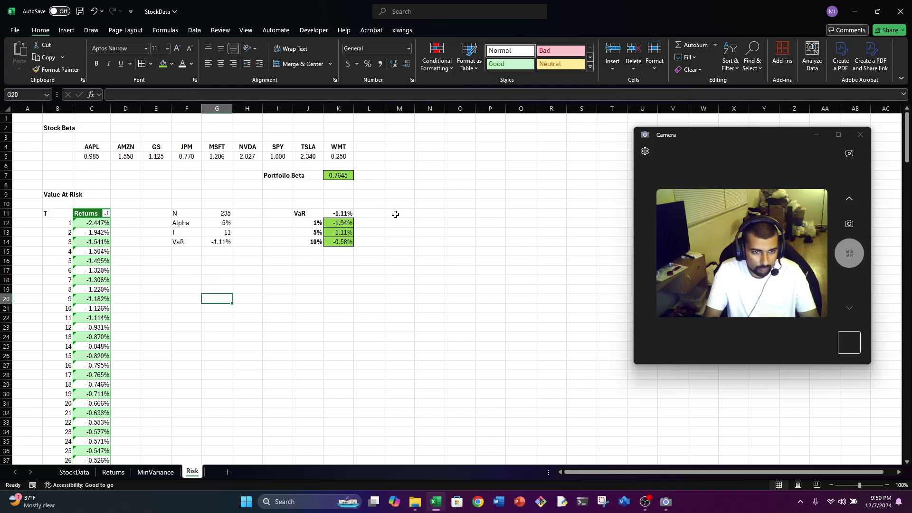
key(Up)
key(Up)
key(Up)
key(Left)
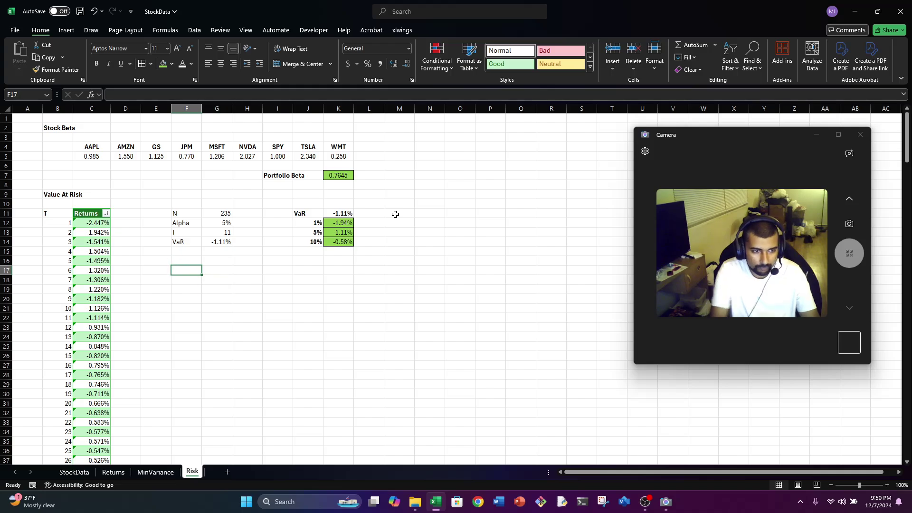
text(Port)
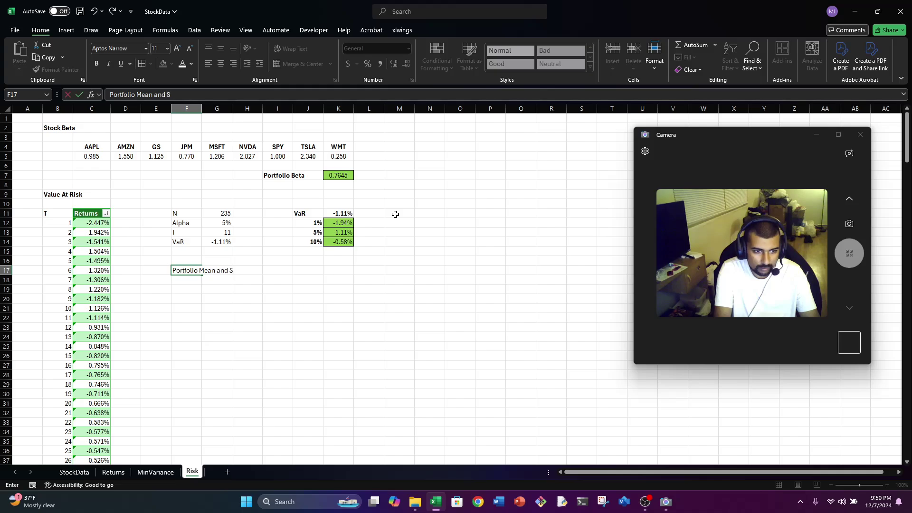
text(folio Mean and Volatilit)
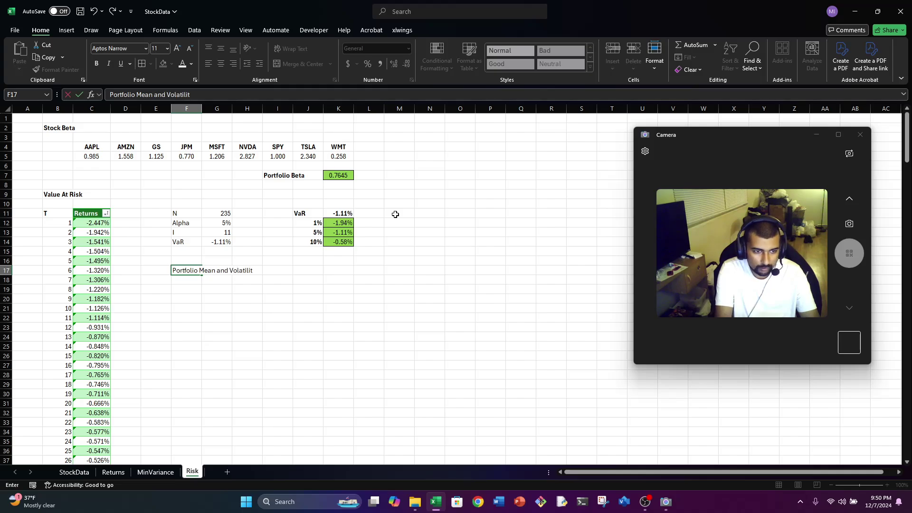
text(y)
key(Return)
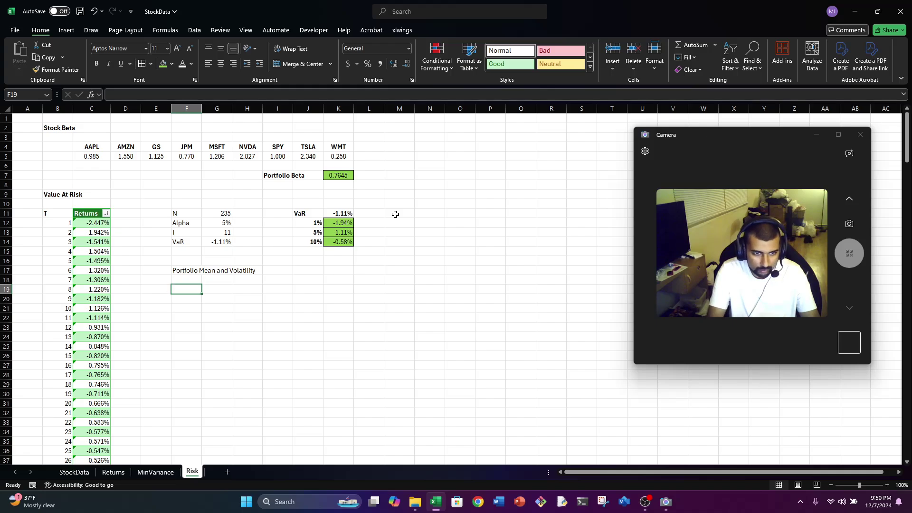
Enter the row labels "Mean" in J18 and "Volatility" in J19.
key(Right)
key(Right)
key(Right)
key(Right)
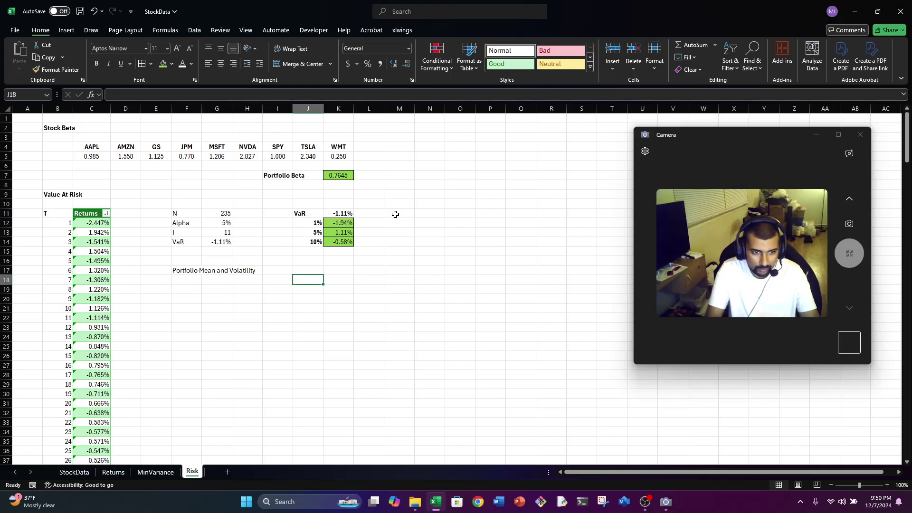
text(Mean)
key(Return)
text(Vol)
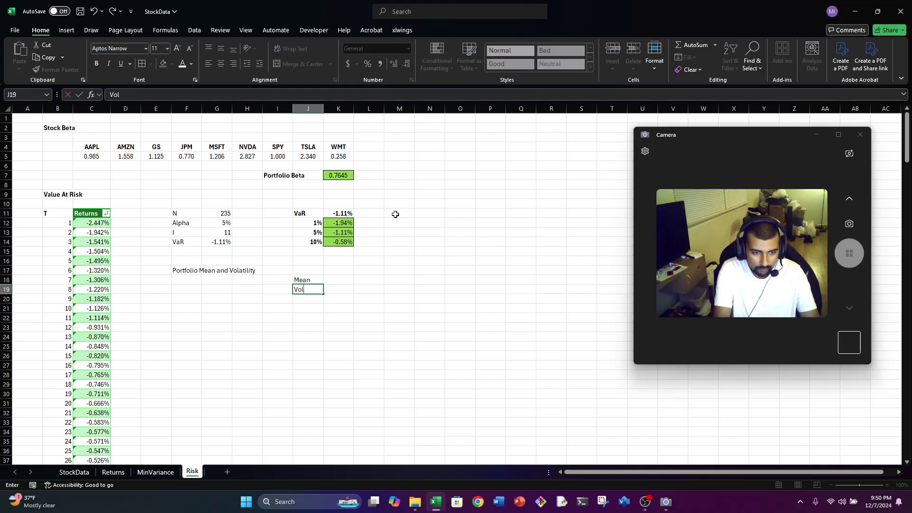
text(atility)
key(Return)
Calculate the portfolio's mean return in K18 with AVERAGE over the whole Returns column of Table3.
key(Up)
key(Up)
key(Right)
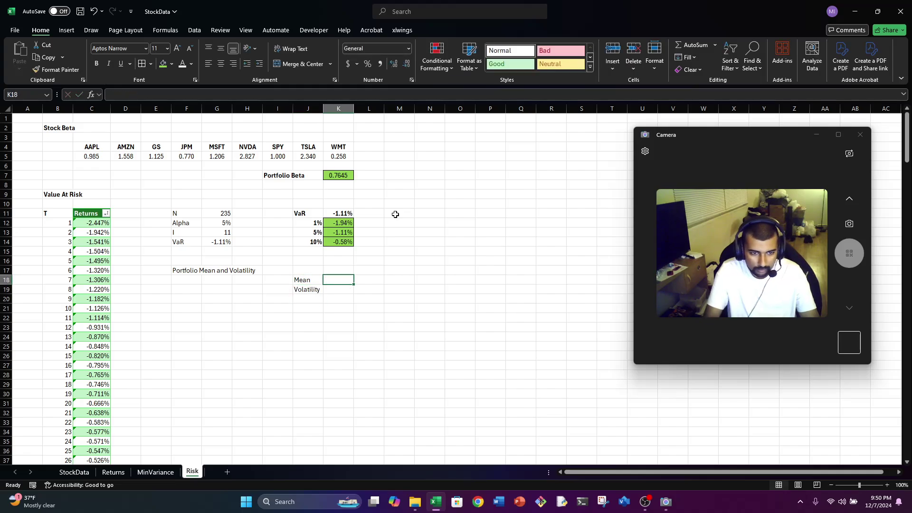
text(=ave)
key(Tab)
key(Left)
key(Left)
key(Left)
key(Left)
key(Left)
key(Left)
key(Left)
key(Left)
key(Left)
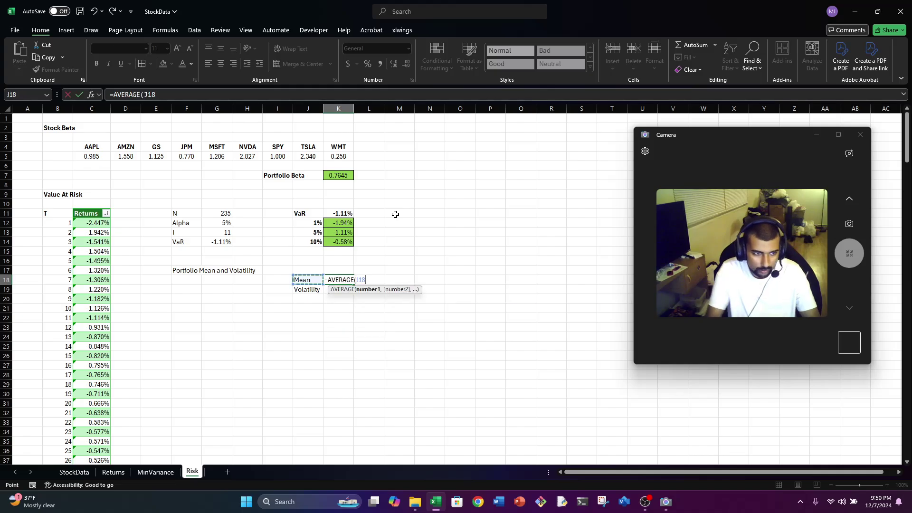
key(Right)
key(Up)
key(ctrl+Up)
key(Down)
key(ctrl+shift+Down)
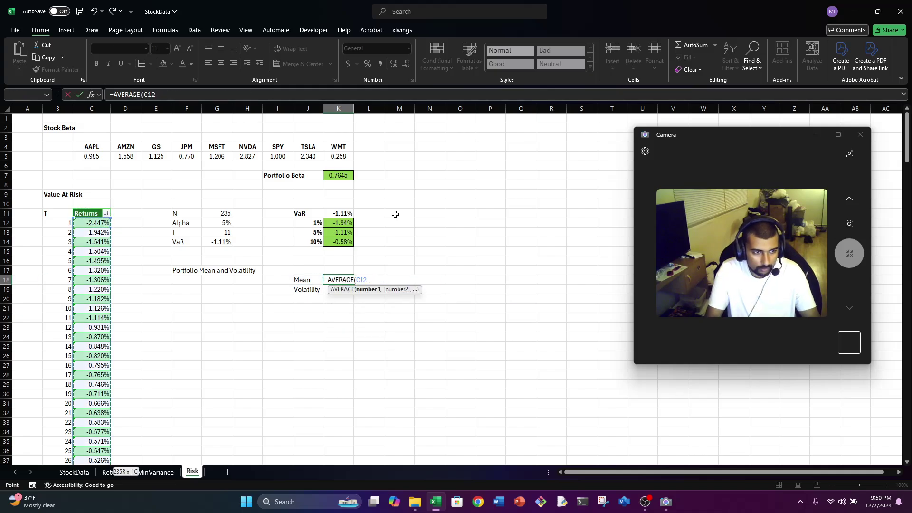
key(Return)
key(Up)
key(Up)
key(Up)
key(Up)
key(Up)
key(Up)
key(Up)
key(Up)
key(Up)
key(Up)
key(Up)
key(Up)
key(Up)
key(Up)
key(Up)
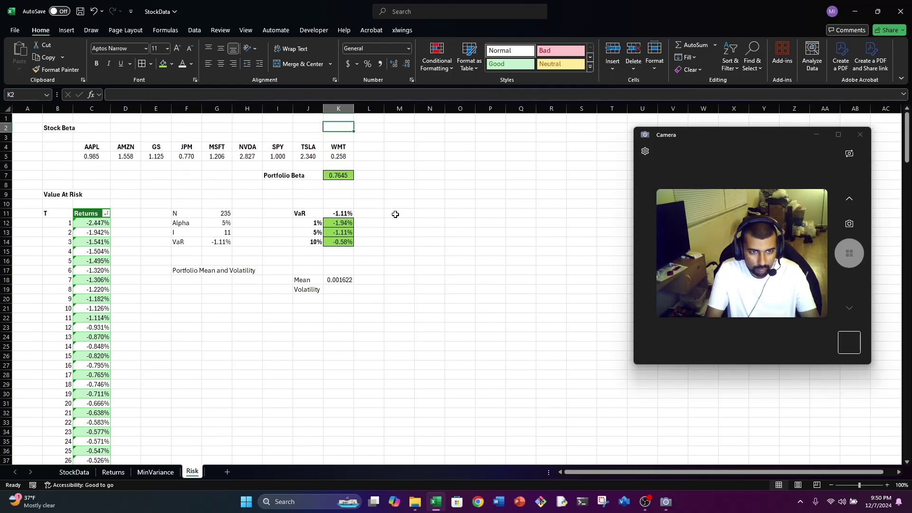
Format the mean return in K18 as a percentage with three decimal places.
key(Down)
key(Down)
key(Down)
key(Down)
key(Down)
key(Down)
key(Down)
key(Down)
key(Down)
key(Down)
key(Down)
key(Down)
key(Down)
key(Down)
key(Down)
key(Up)
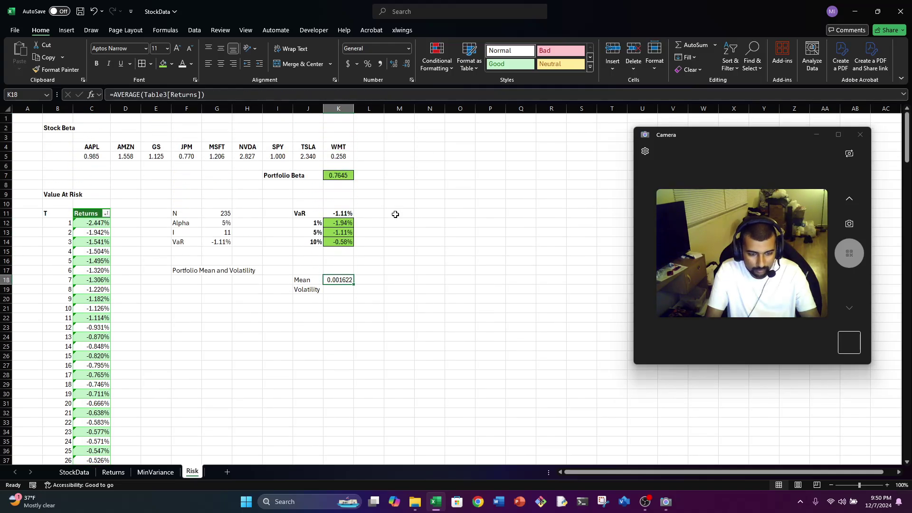
key(ctrl+shift+5)
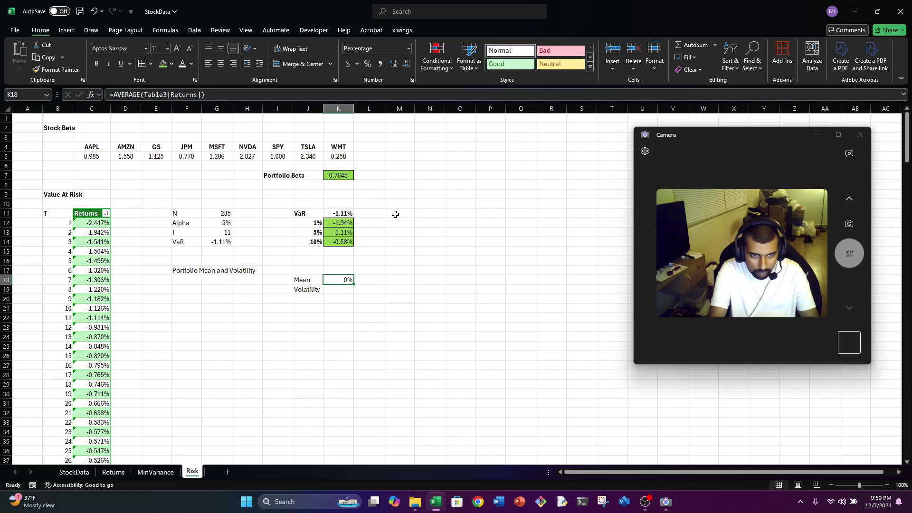
key(alt)
key(h)
key(0)
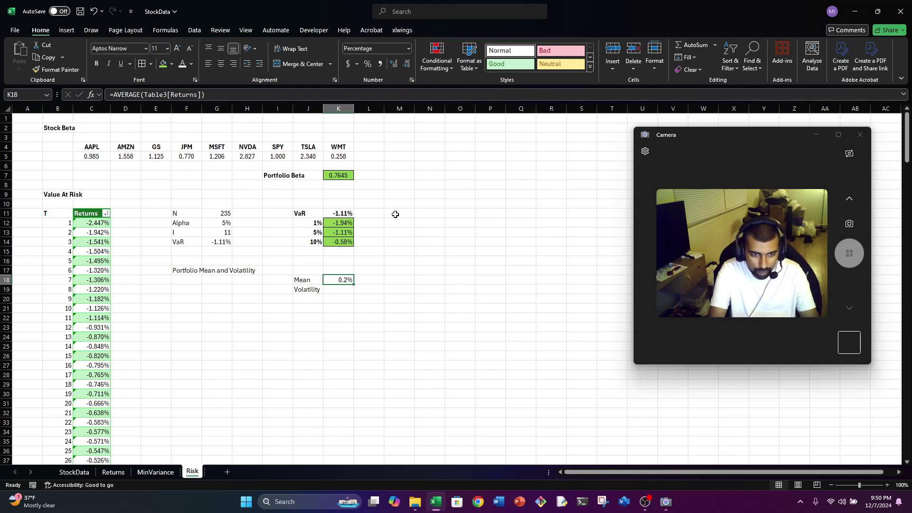
key(alt)
key(h)
key(0)
key(alt)
key(h)
key(0)
Calculate the portfolio's volatility in K19 with STDEV.S over the whole Returns column of Table3.
key(Down)
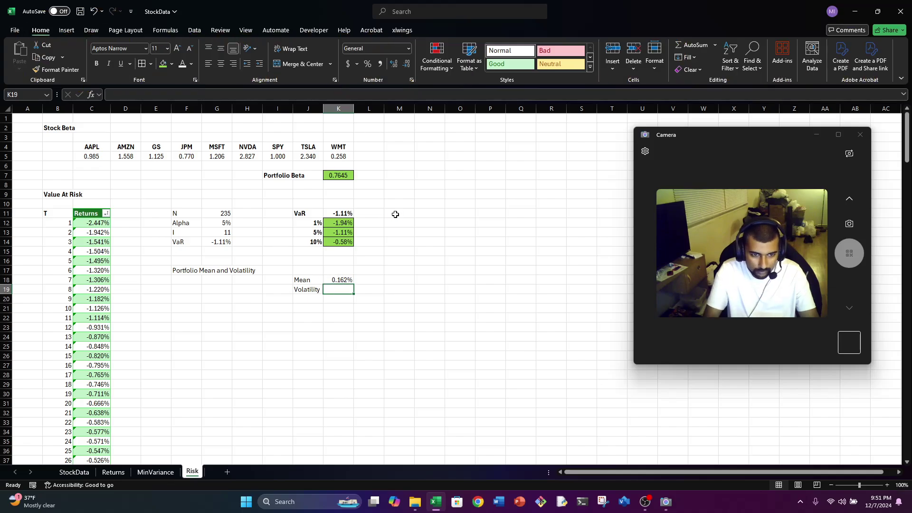
text(=S)
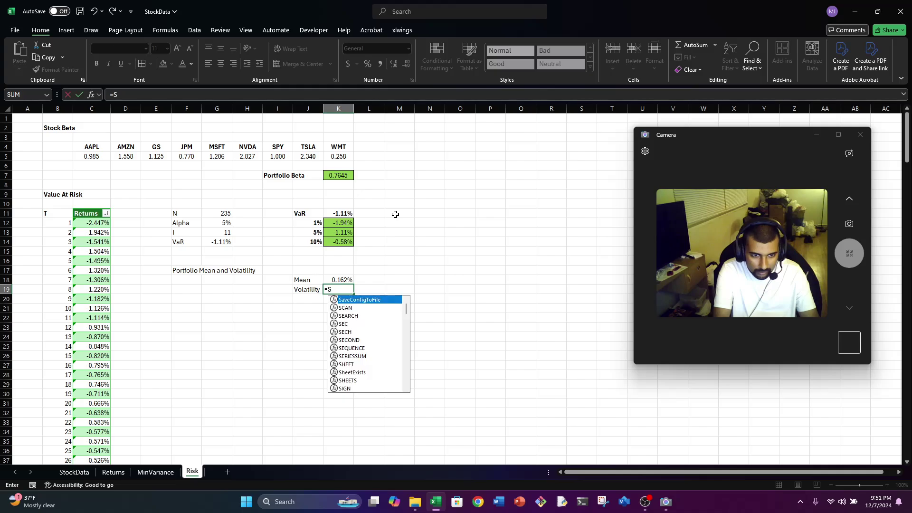
text(TDEV.S()
key(ctrl+Left)
key(ctrl+Left)
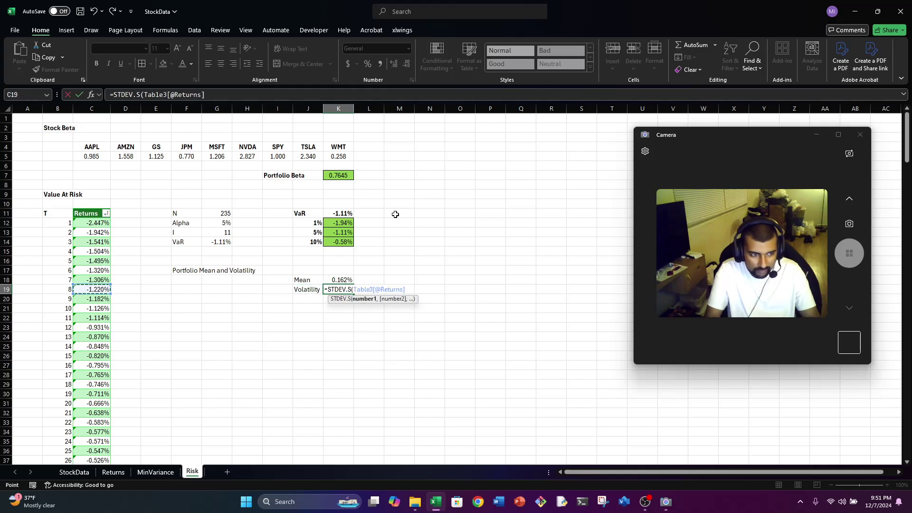
key(ctrl+Up)
key(ctrl+shift+Down)
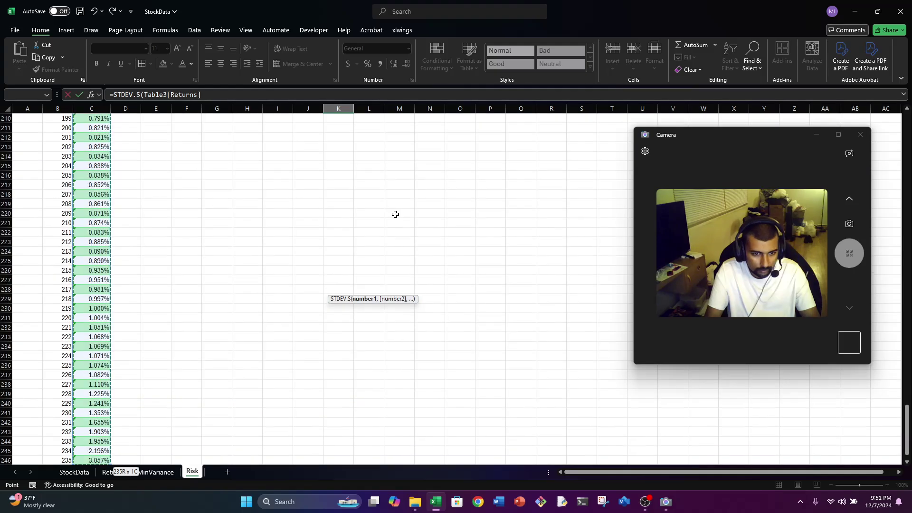
key(ctrl+Return)
scroll(396, 215, up, 5)
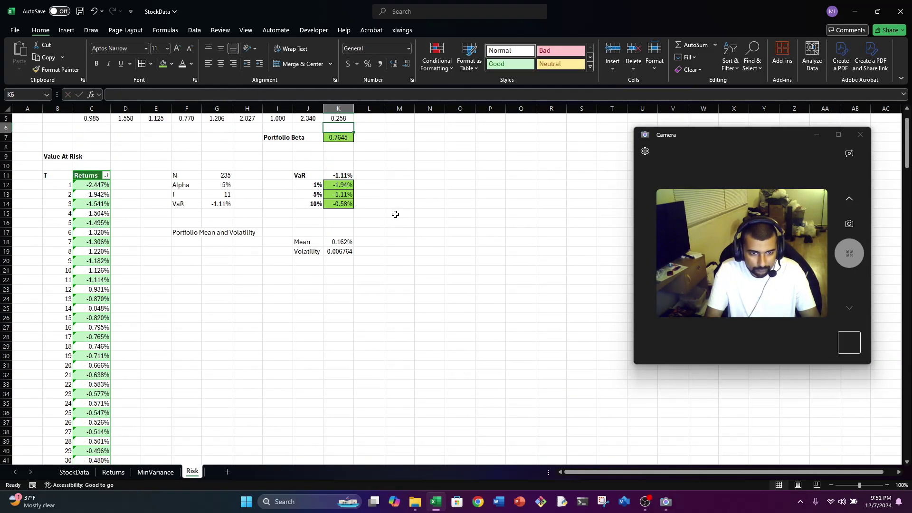
Format the volatility in K19 as a percentage with three decimal places, matching the mean above it.
key(ctrl+shift+5)
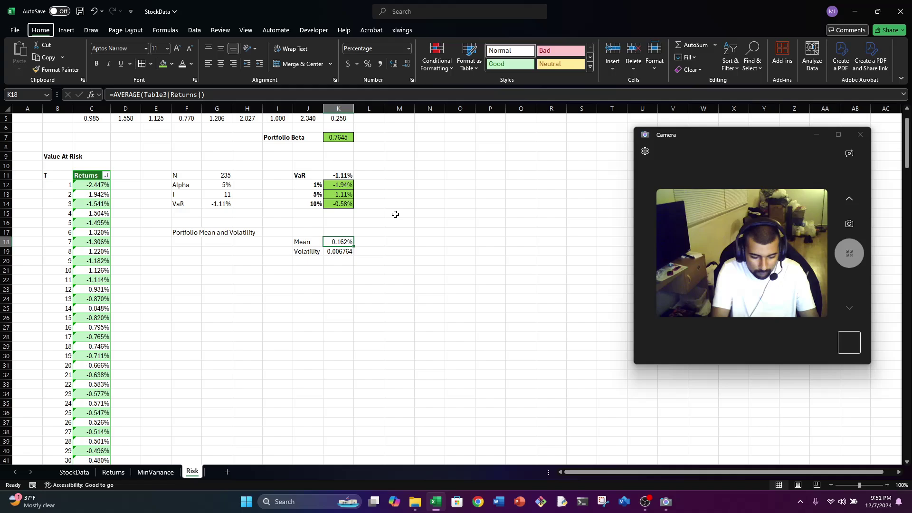
key(Up)
key(Up)
key(Up)
key(Up)
key(Up)
key(Up)
key(Up)
key(Up)
key(Up)
key(Up)
key(Up)
key(Up)
key(Up)
key(Up)
key(Up)
key(Up)
key(Up)
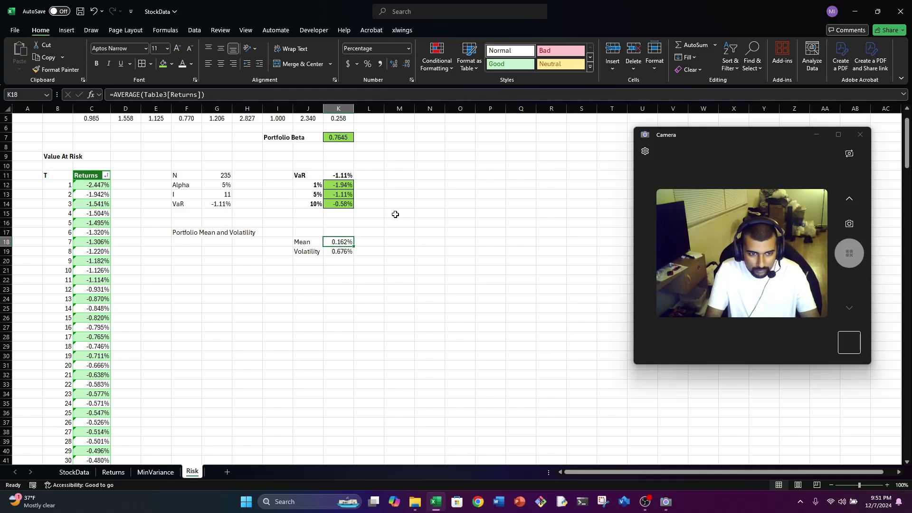
Copy the green, bordered percentage format of the VaR cells K13:K14 onto the mean and volatility values in K18:K19.
key(Down)
key(Down)
key(Down)
key(Down)
key(Down)
key(Down)
key(Down)
key(Down)
key(Down)
key(Down)
key(Down)
key(Down)
key(Down)
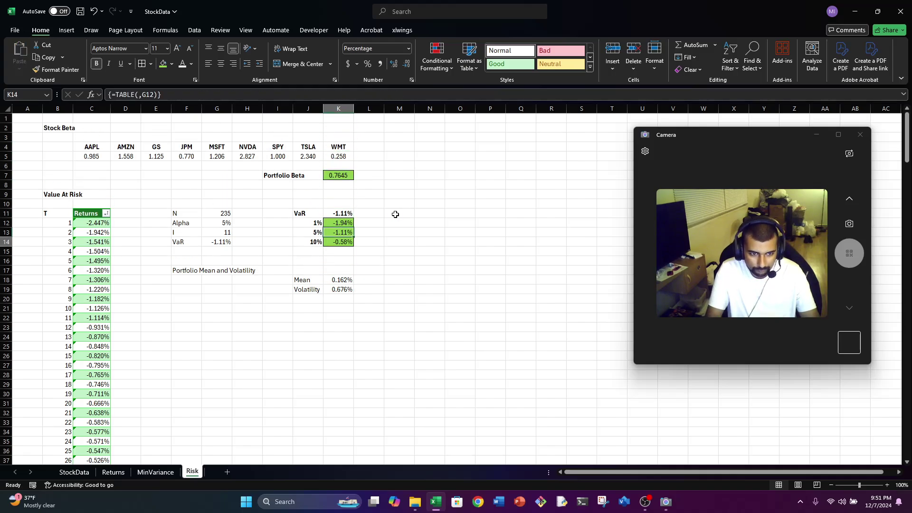
key(Up)
key(shift+Up)
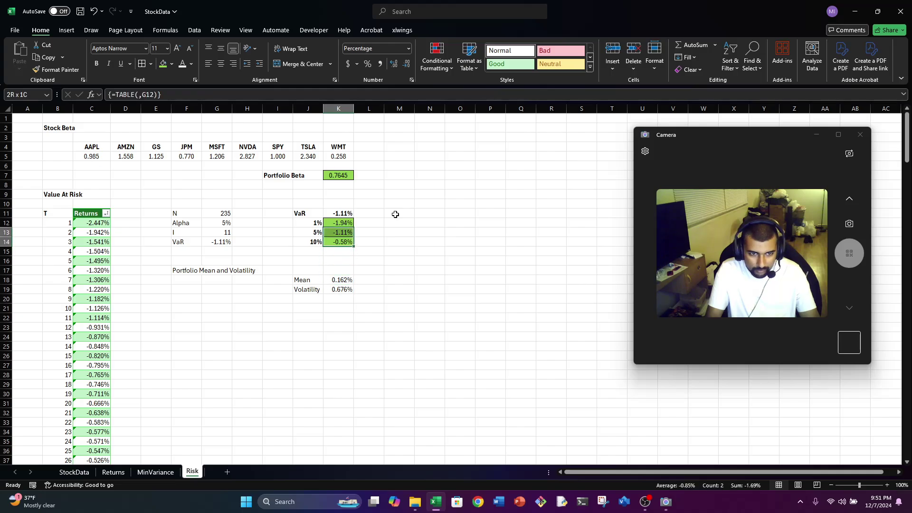
key(alt+h)
key(f)
key(p)
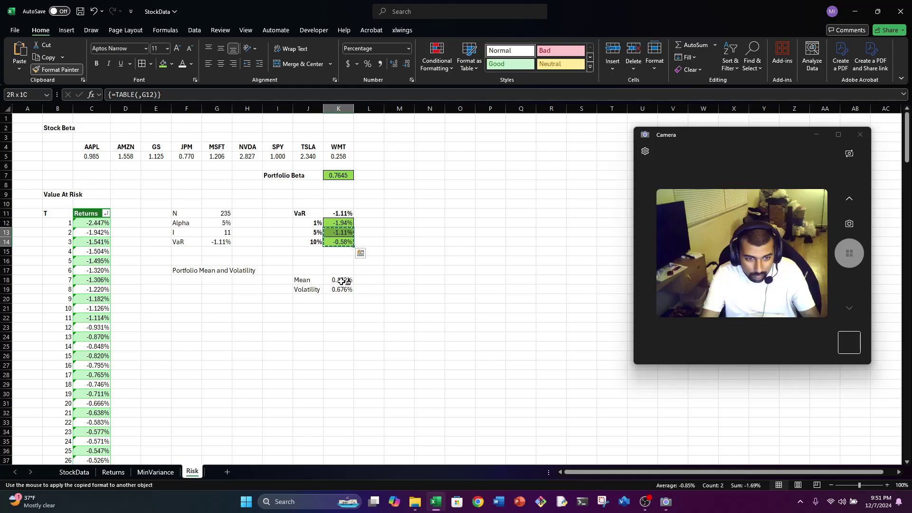
mouse_move(342, 280)
mouse_down()
mouse_move(341, 288)
mouse_move(308, 290)
mouse_up()
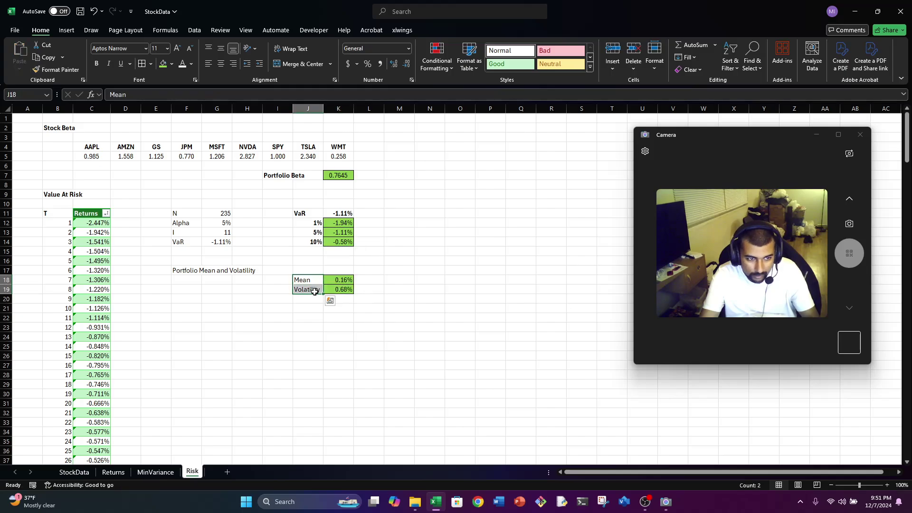
Bold the Mean and Volatility labels in J18:J19 and the "Portfolio Mean and Volatility" heading in F17.
key(ctrl+b)
click(180, 269)
key(ctrl+b)
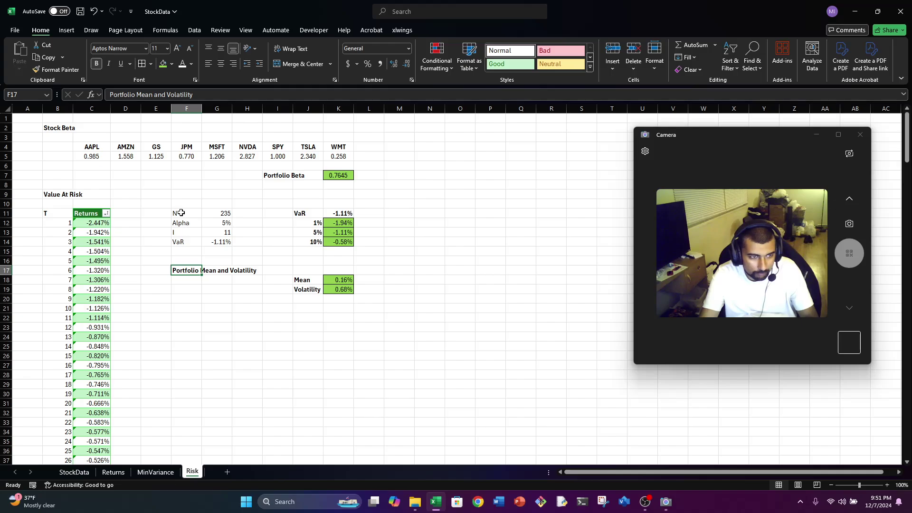
click(197, 310)
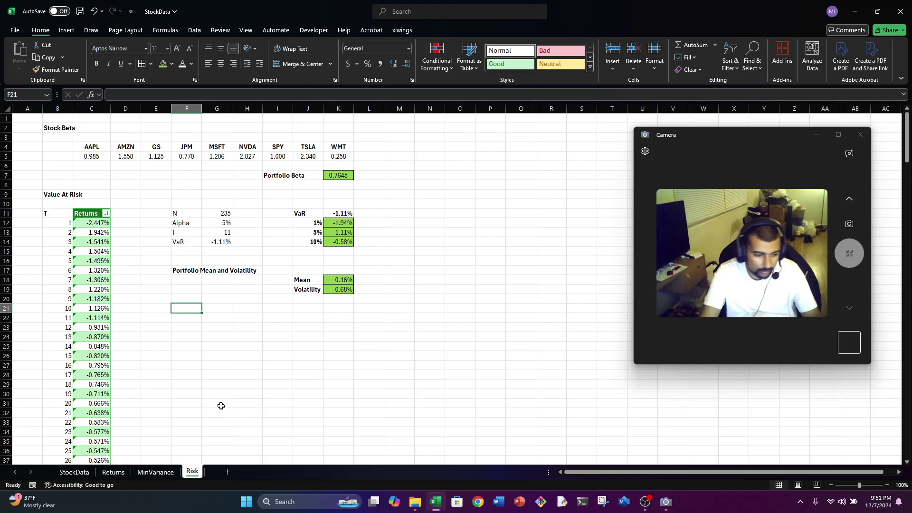
On the MinVariance sheet, bold the Portfolio Weights heading with its ticker row and the Minimize Risk and Min Risk labels.
click(156, 473)
click(321, 242)
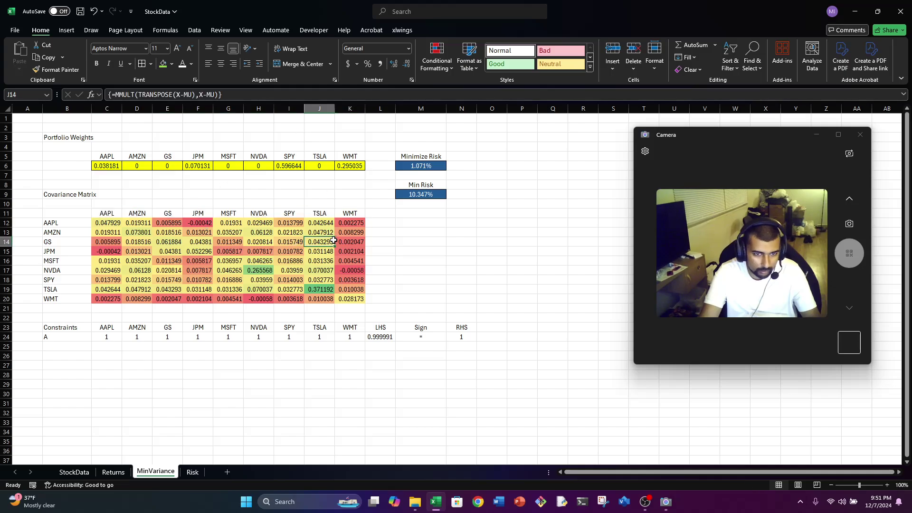
drag(48, 139, 354, 158)
key(ctrl+b)
click(398, 155)
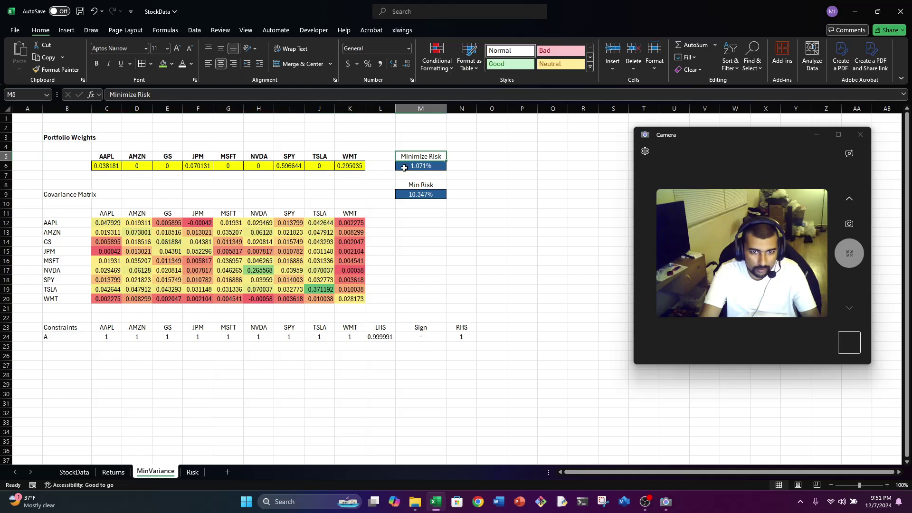
key(ctrl+b)
click(413, 186)
key(ctrl+b)
Bold the Covariance Matrix heading with its row and column tickers, and the Constraints header row with its label A.
click(341, 213)
drag(314, 213, 464, 329)
key(ctrl+b)
key(ctrl+b)
click(63, 328)
key(ctrl+b)
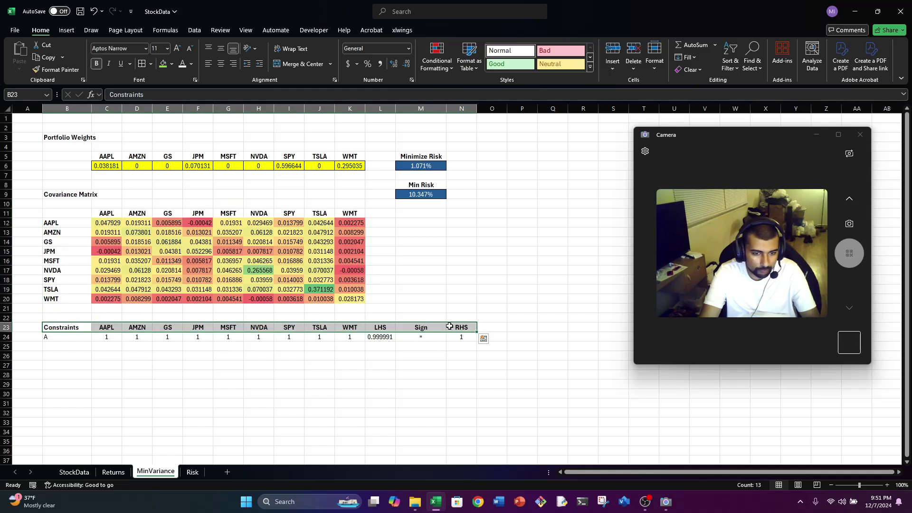
click(85, 338)
key(ctrl+b)
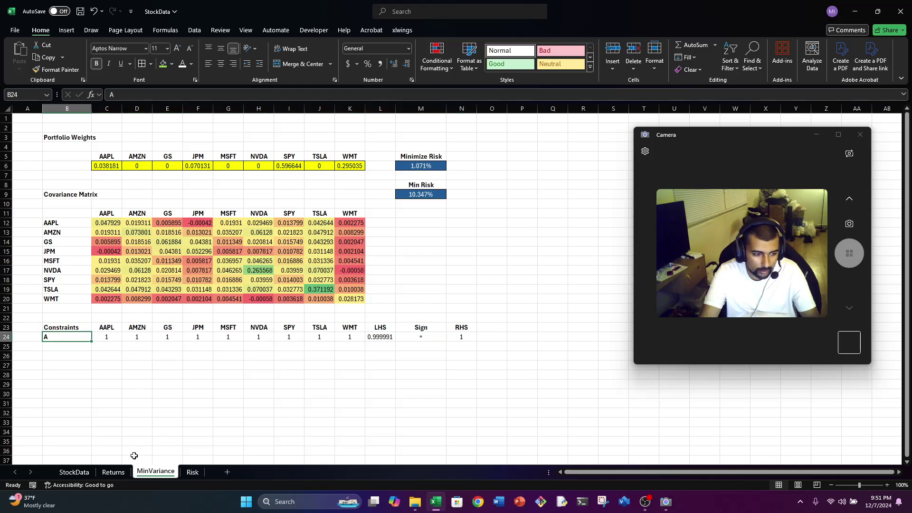
click(114, 472)
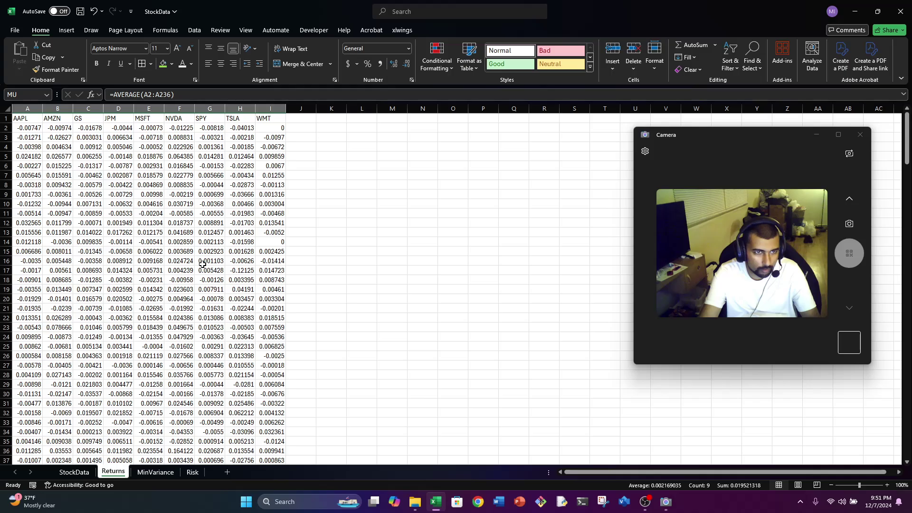
click(75, 472)
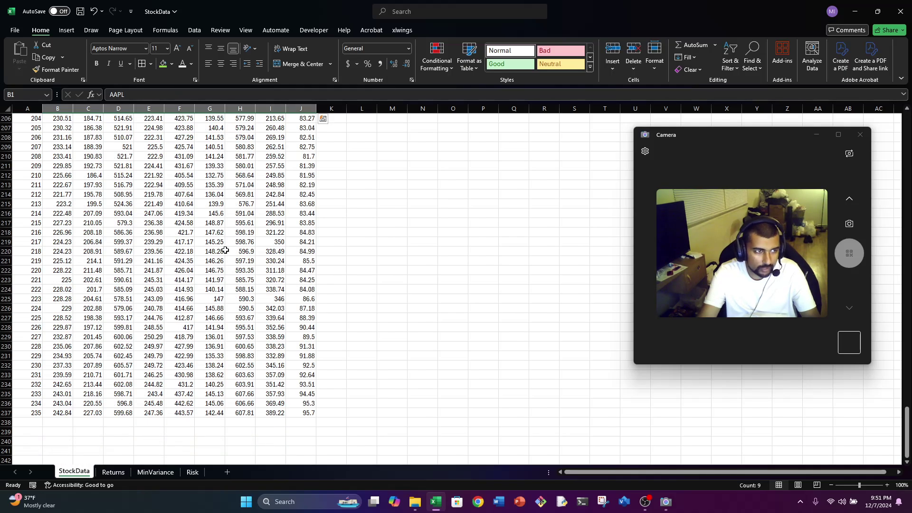
scroll(288, 394, up, 1)
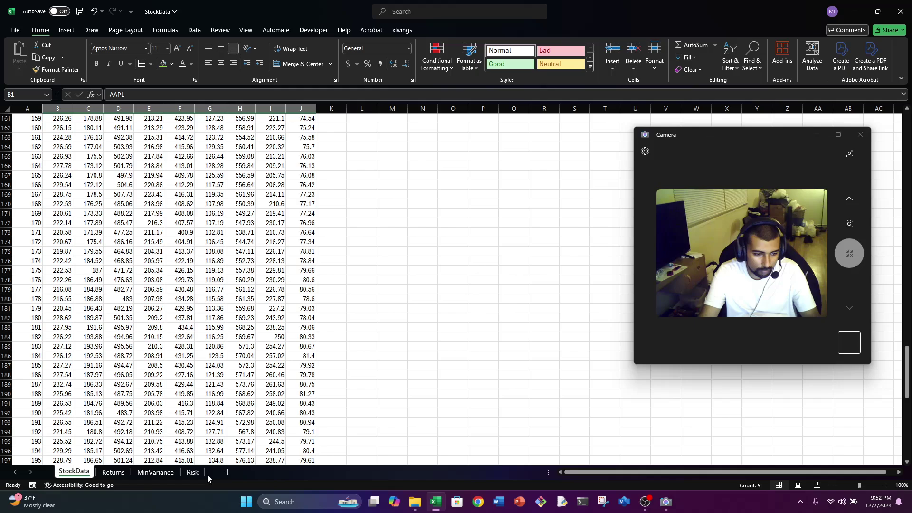
On the Risk sheet, extend the heading in B9 to read "Value At Risk of Portfolio".
click(195, 473)
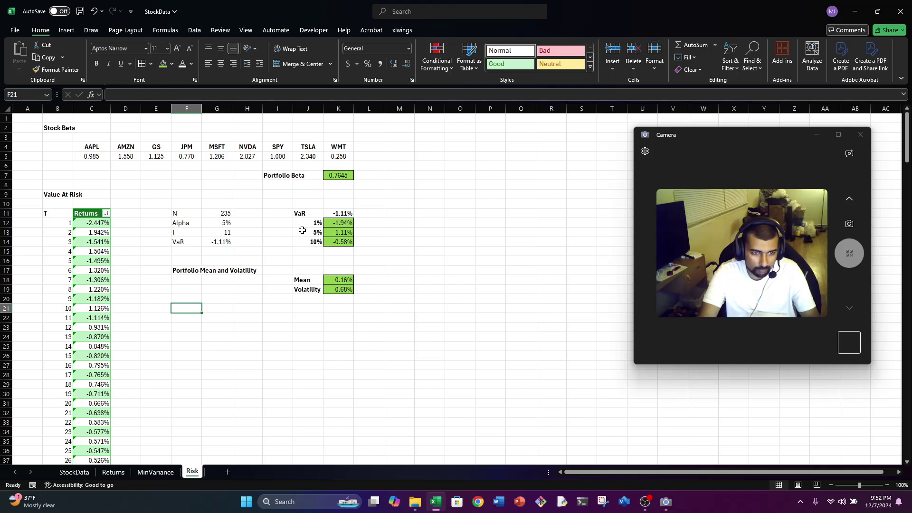
click(67, 194)
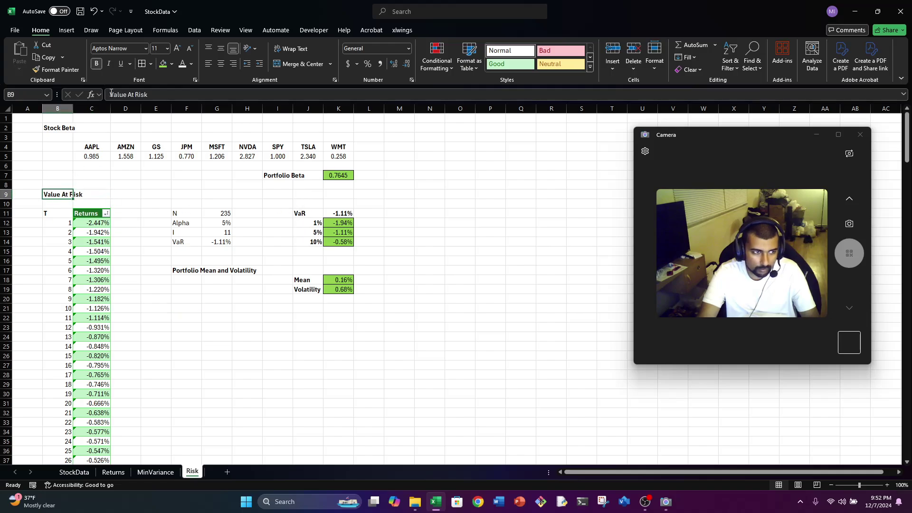
text(Risk of P)
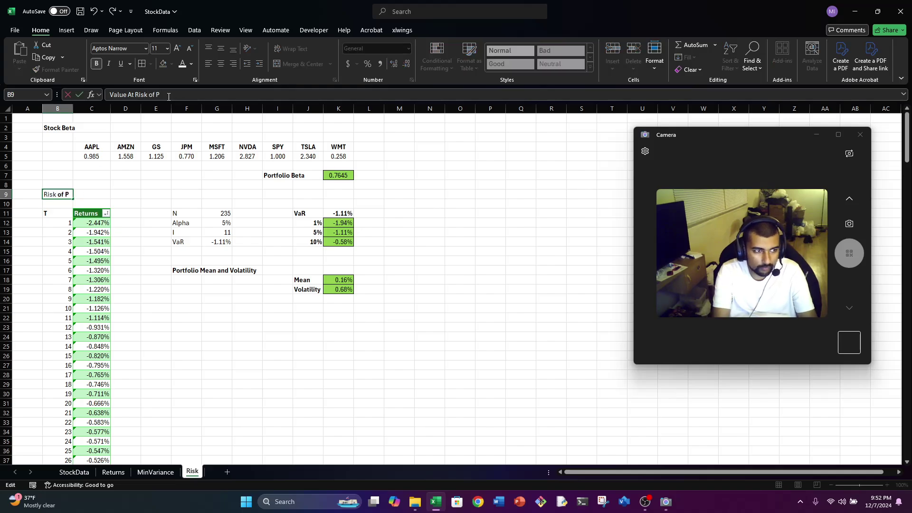
text(ortfolio)
key(Return)
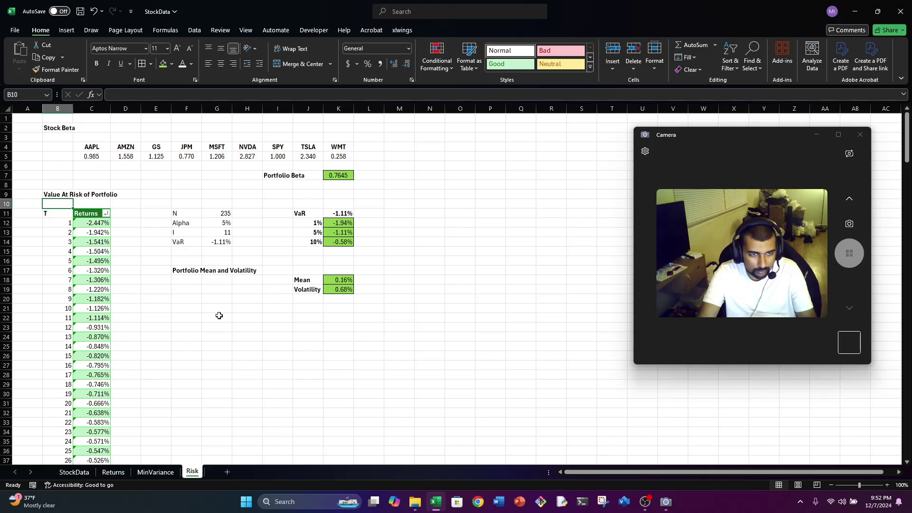
Give the stock beta cells C5:K5 borders and a yellow fill, and save the workbook.
drag(339, 156, 95, 160)
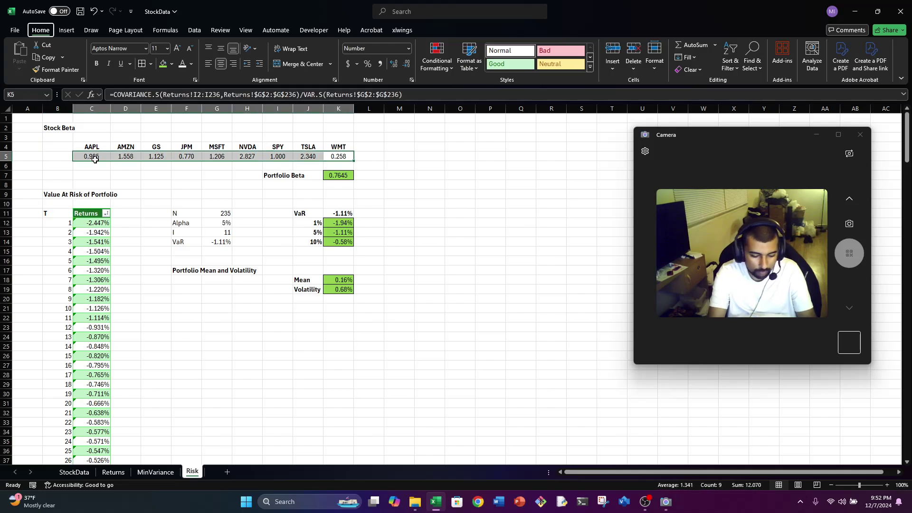
click(172, 64)
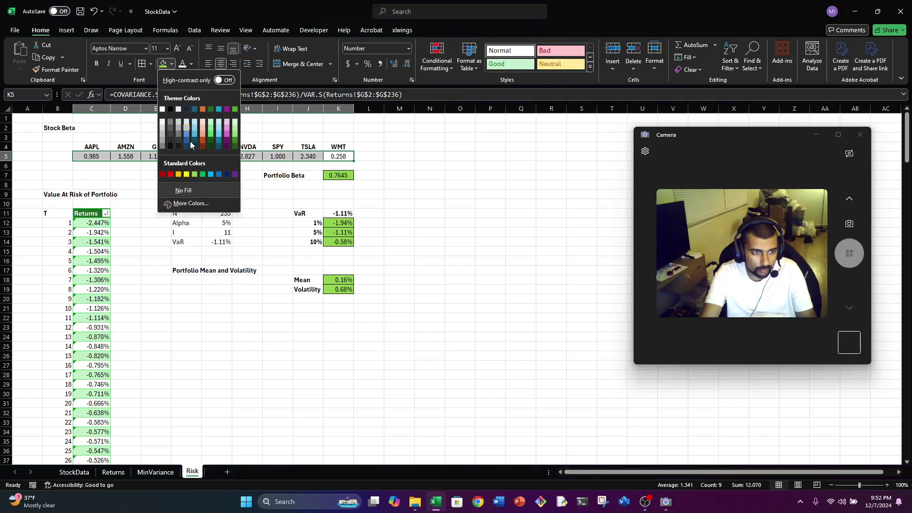
click(188, 175)
click(186, 167)
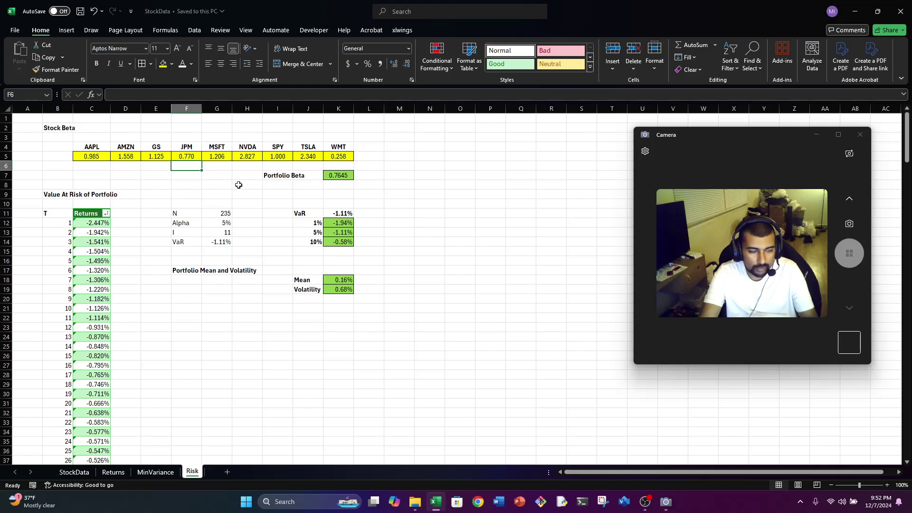
click(255, 156)
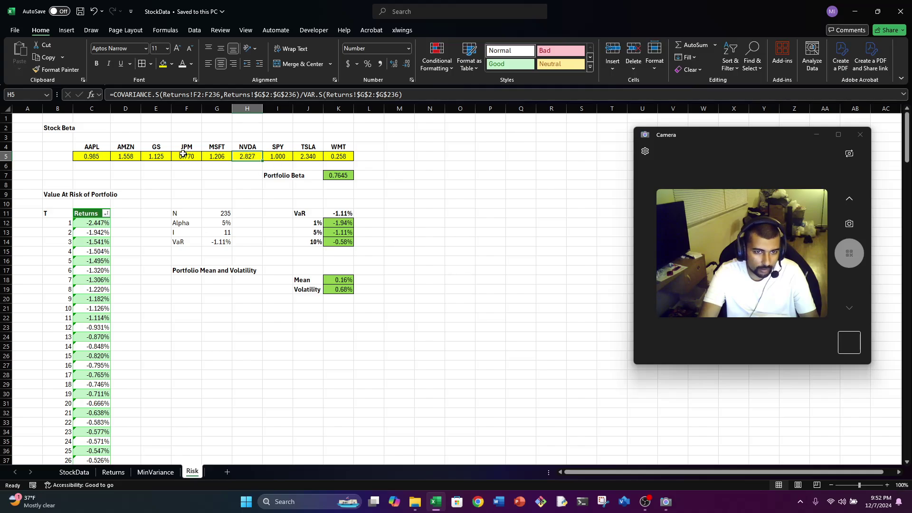
click(428, 272)
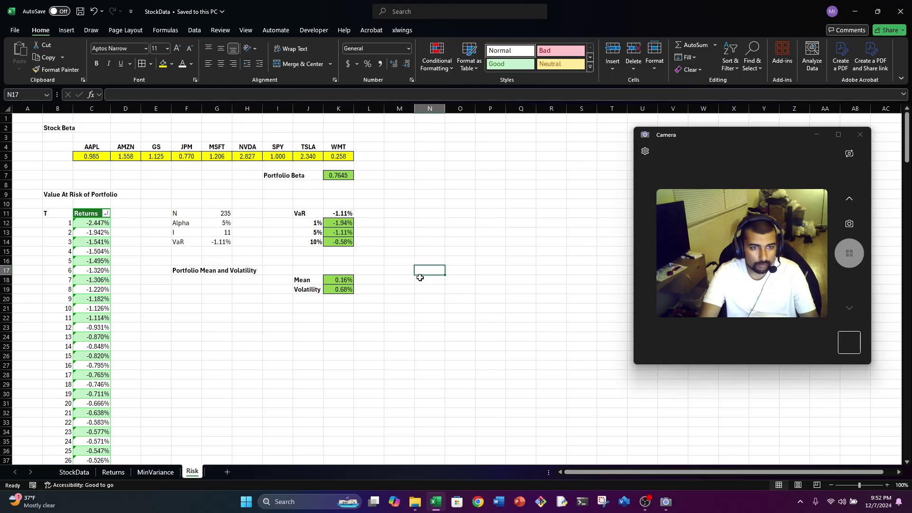
click(148, 473)
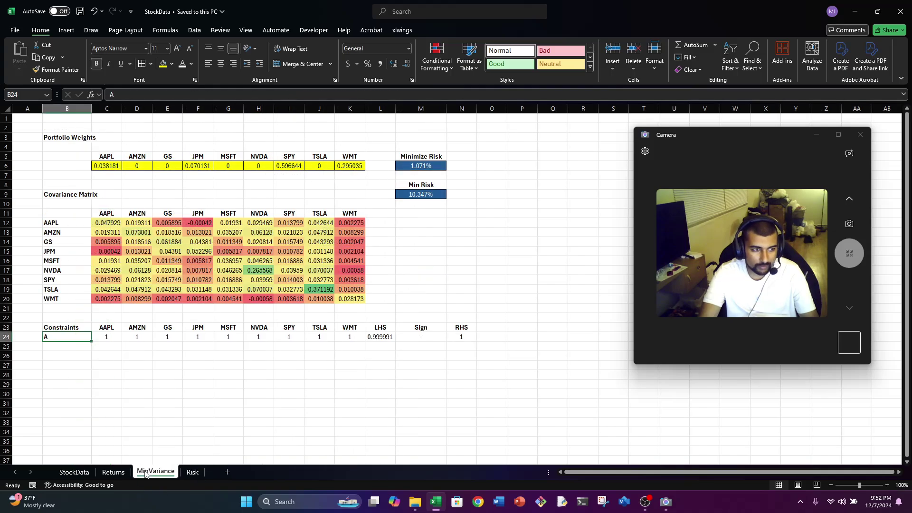
click(200, 473)
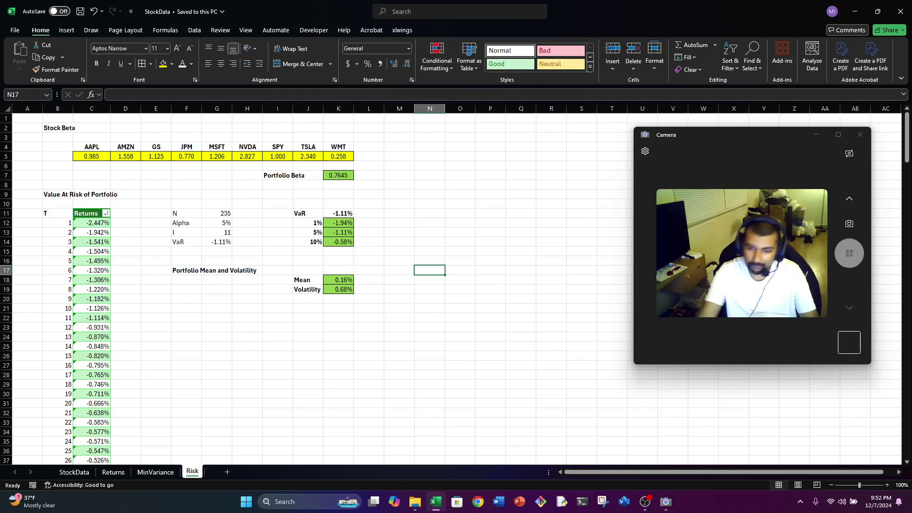
click(651, 503)
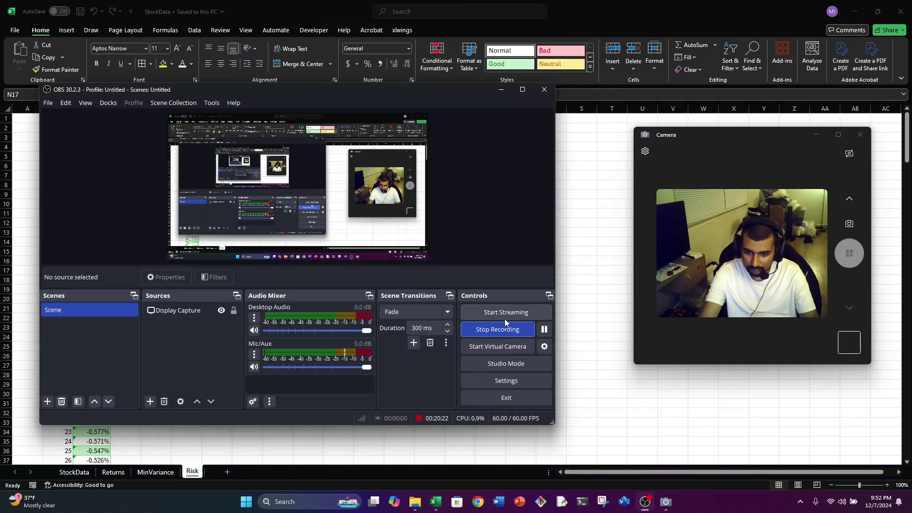